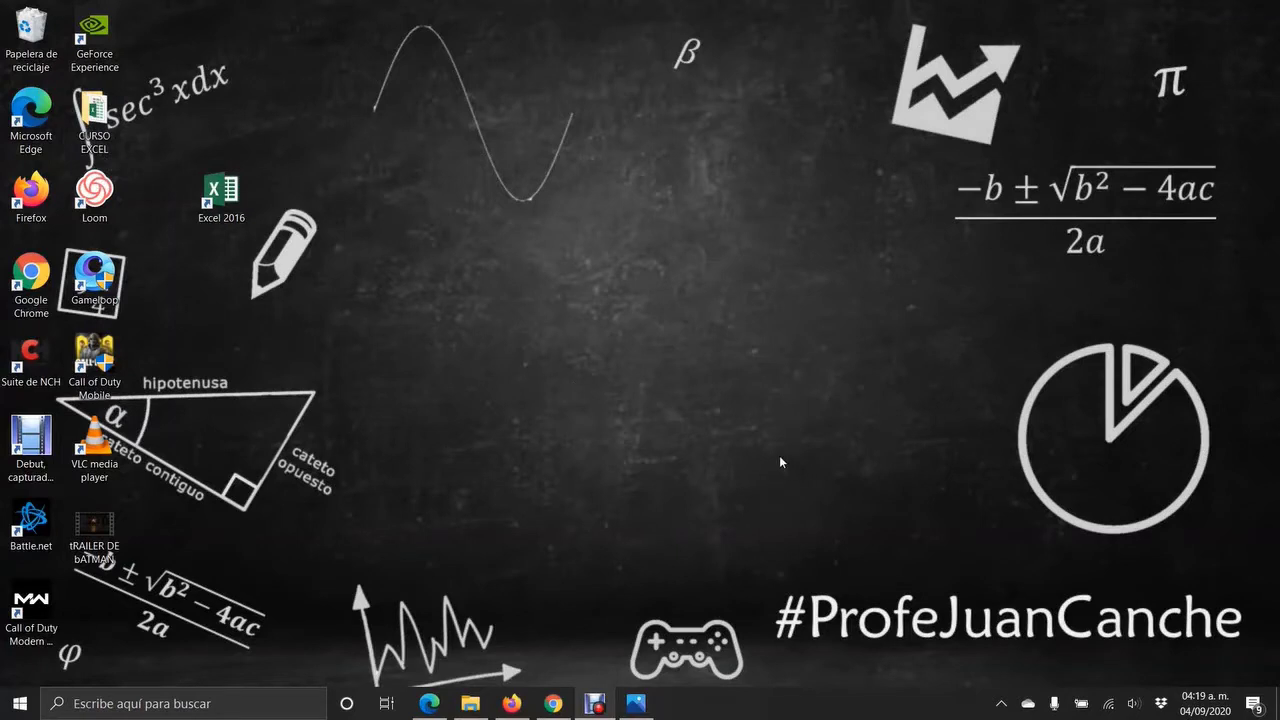
# - Open the DatosAImportar text file from CURSO EXCEL > Episodio 12 - Vista, review its student grade data, and close it
pyautogui.doubleClick(94, 120)
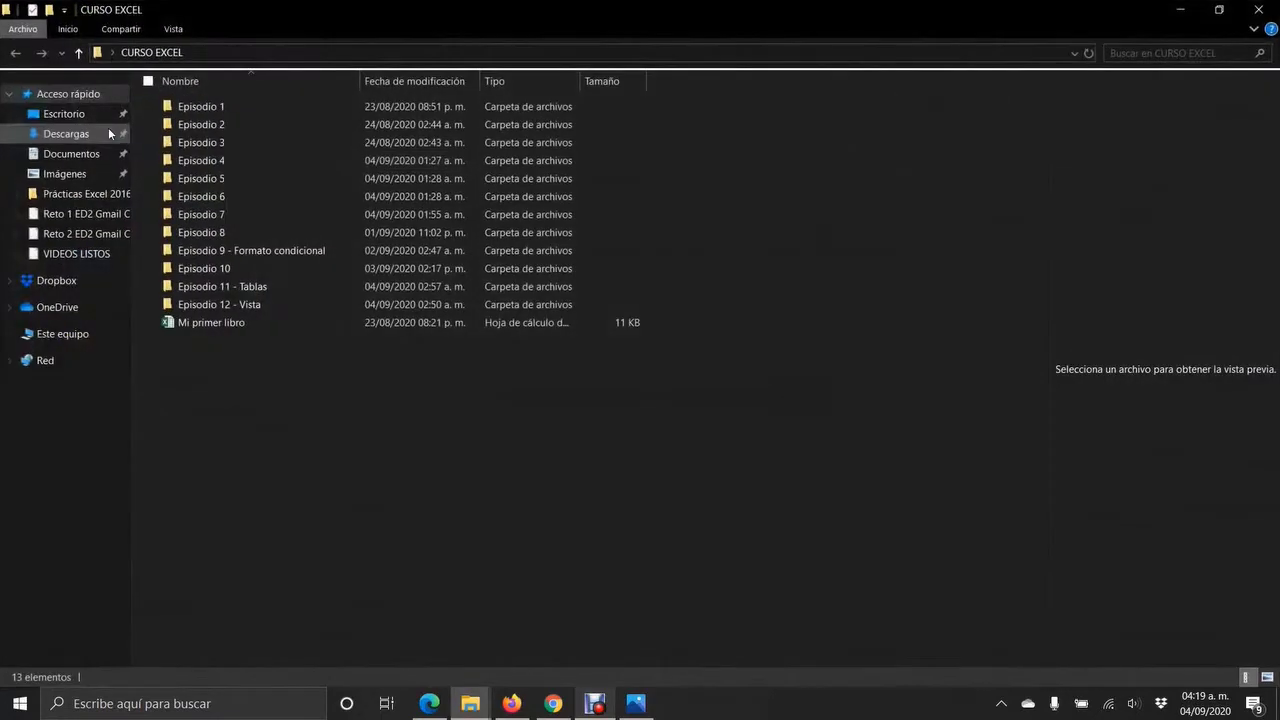
pyautogui.doubleClick(239, 309)
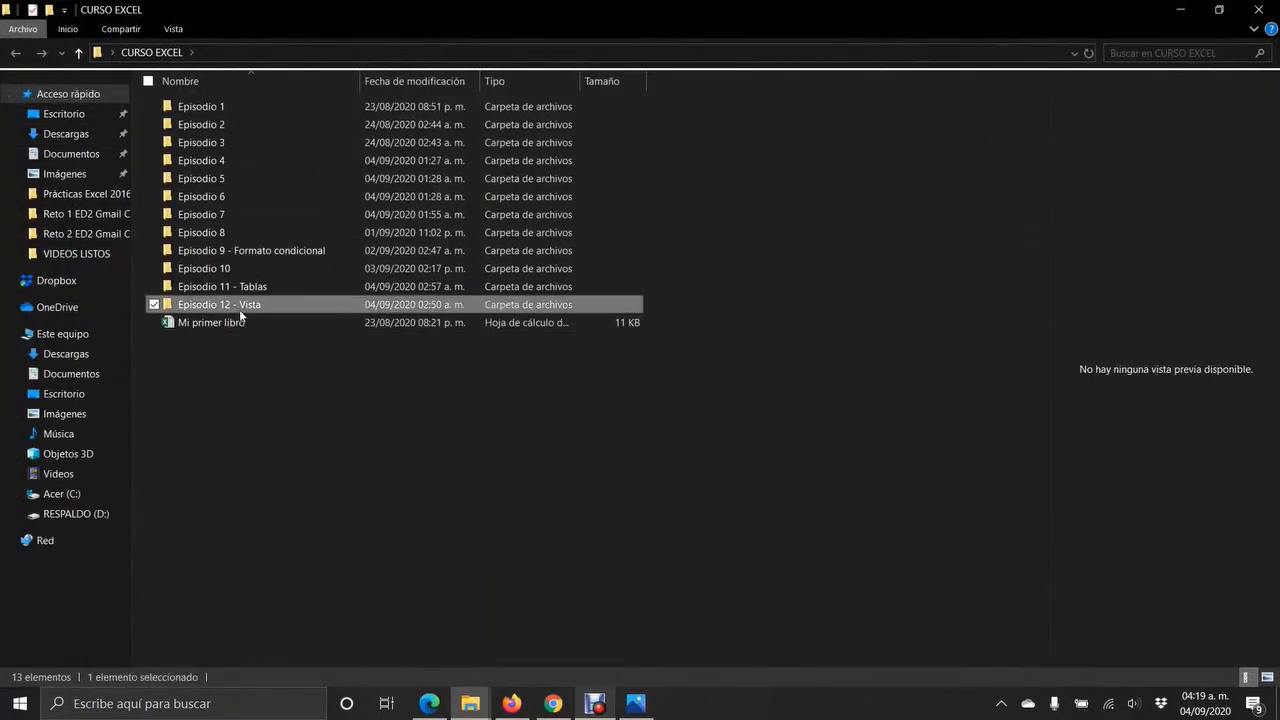
pyautogui.doubleClick(221, 115)
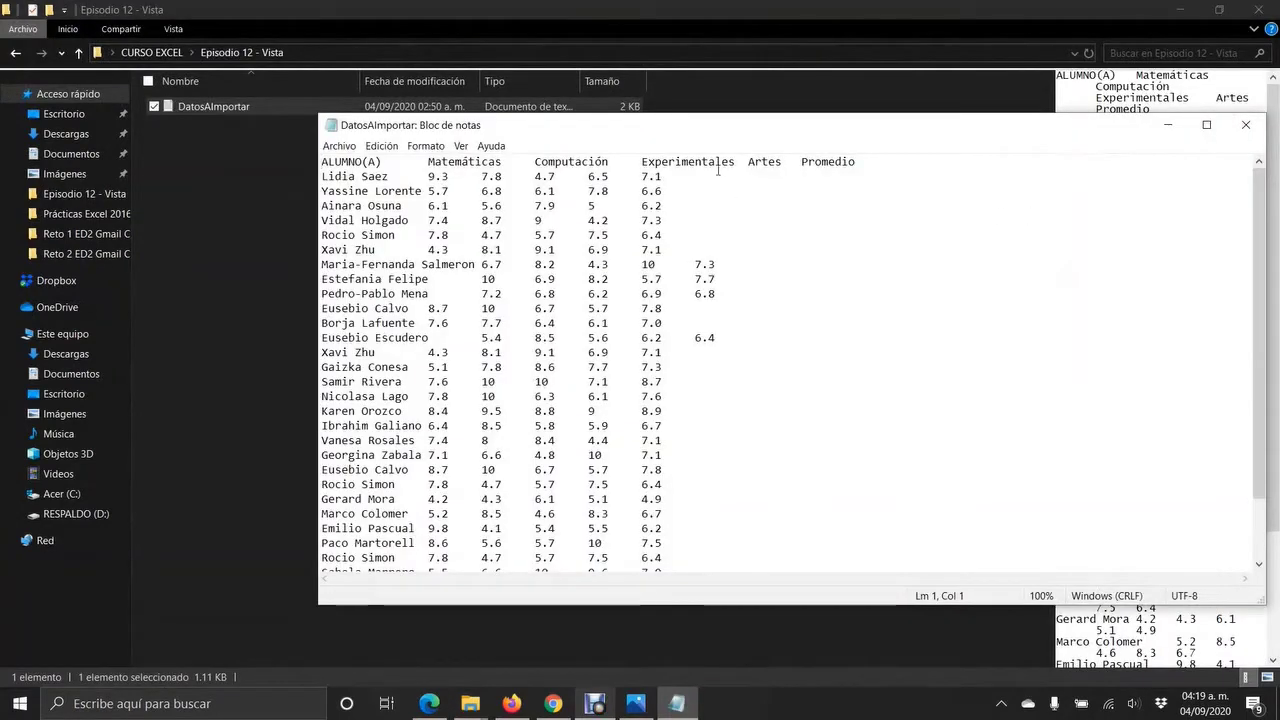
pyautogui.moveTo(720, 131); pyautogui.dragTo(531, 131)
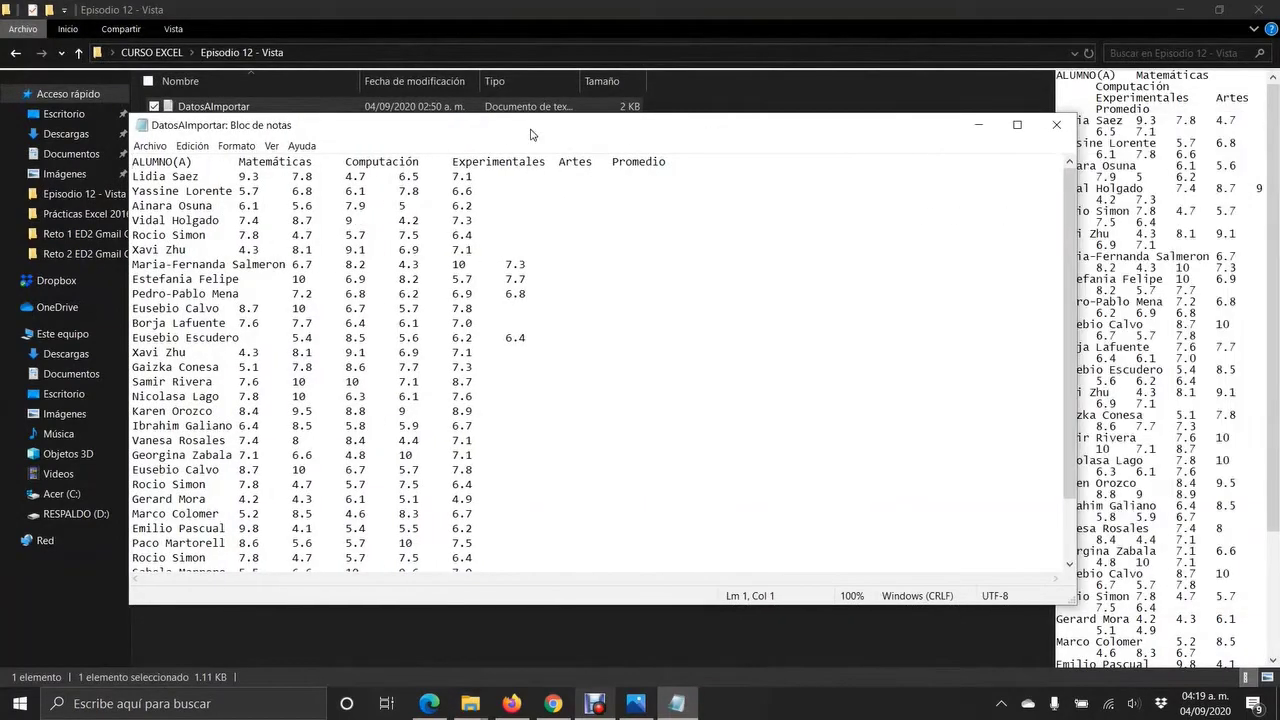
pyautogui.click(520, 290)
pyautogui.scroll(-2, 623, 354)
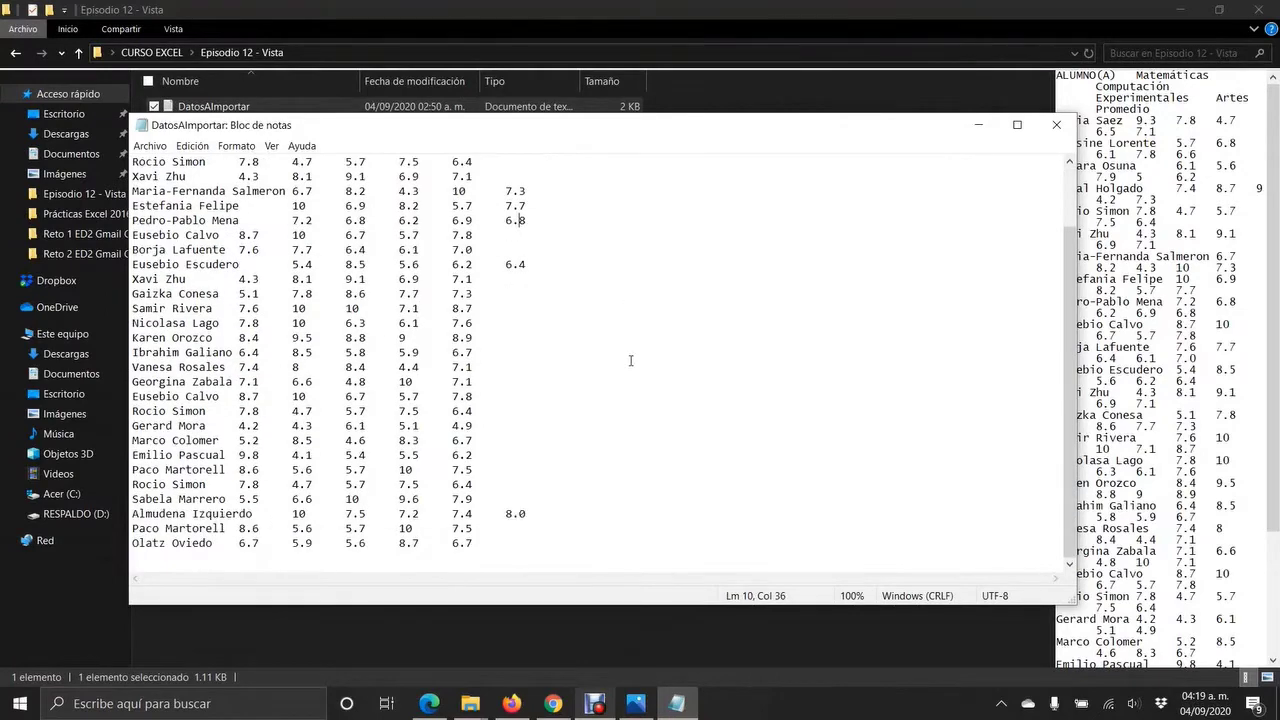
pyautogui.scroll(2, 631, 360)
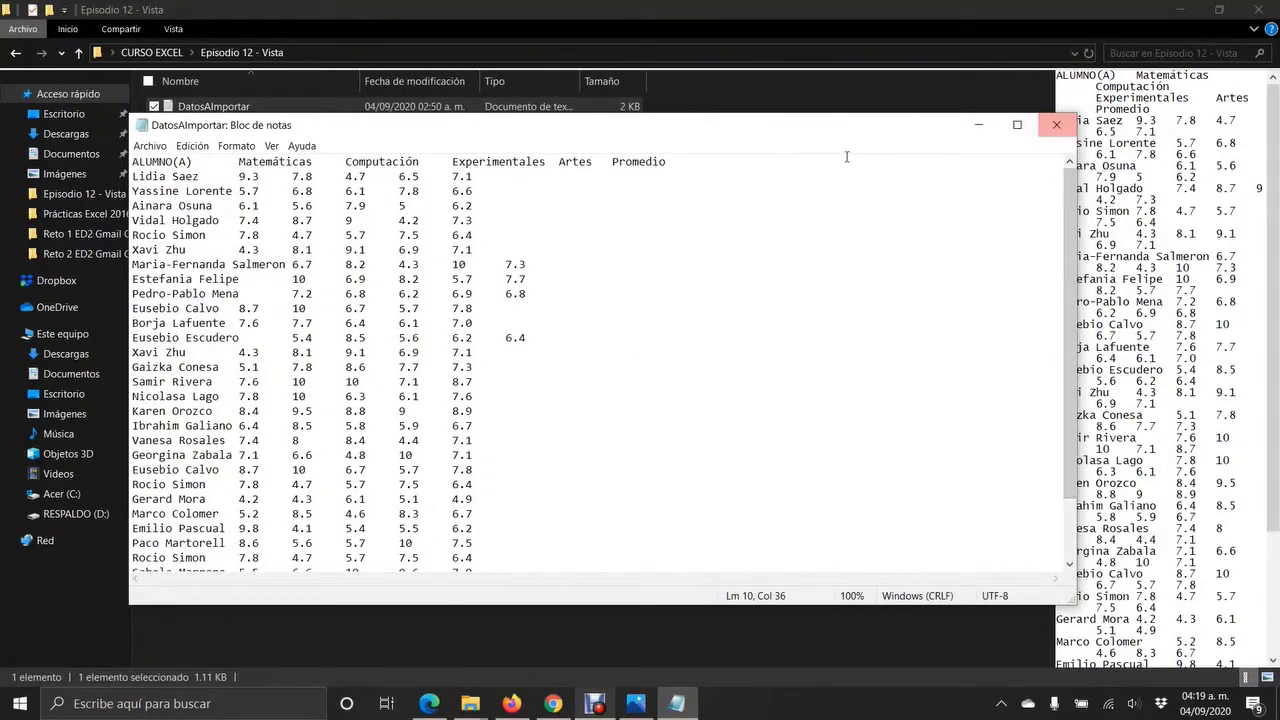
pyautogui.click(1058, 128)
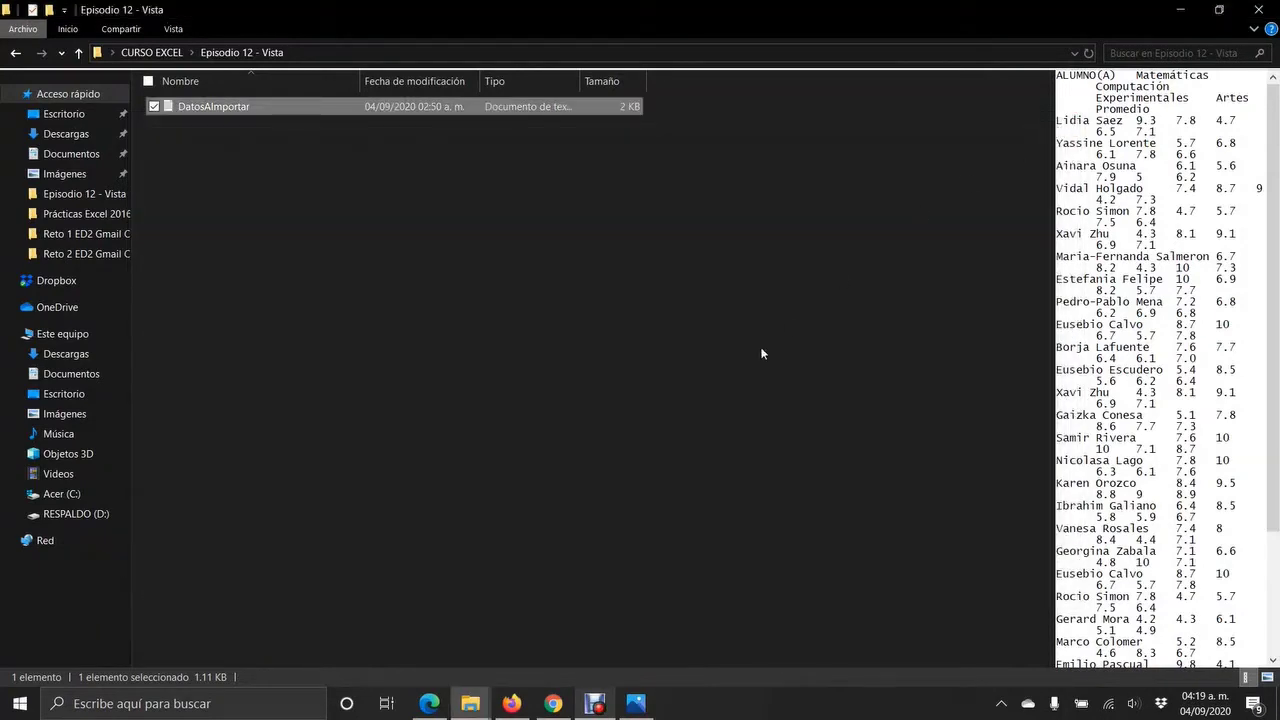
# - Launch Excel through the Run dialog, create a blank workbook and maximize its window
pyautogui.click(745, 372)
pyautogui.press('super+r')
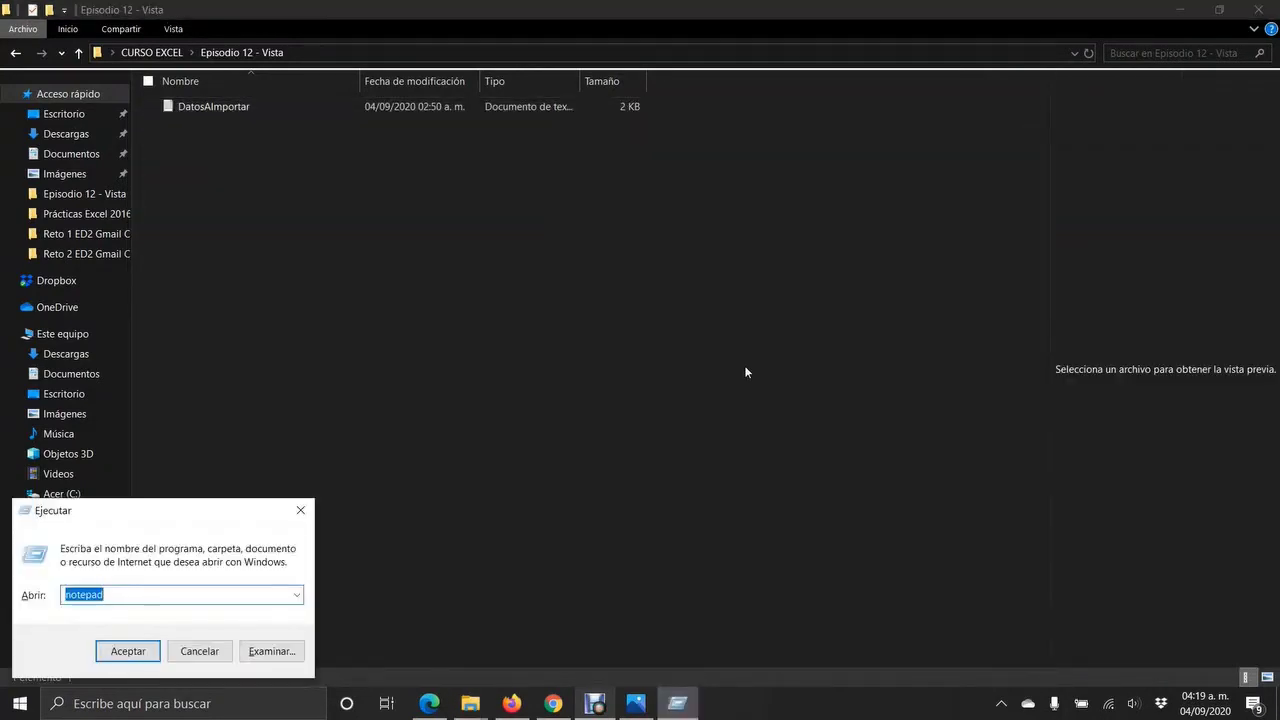
pyautogui.write('excel')
pyautogui.press('Return')
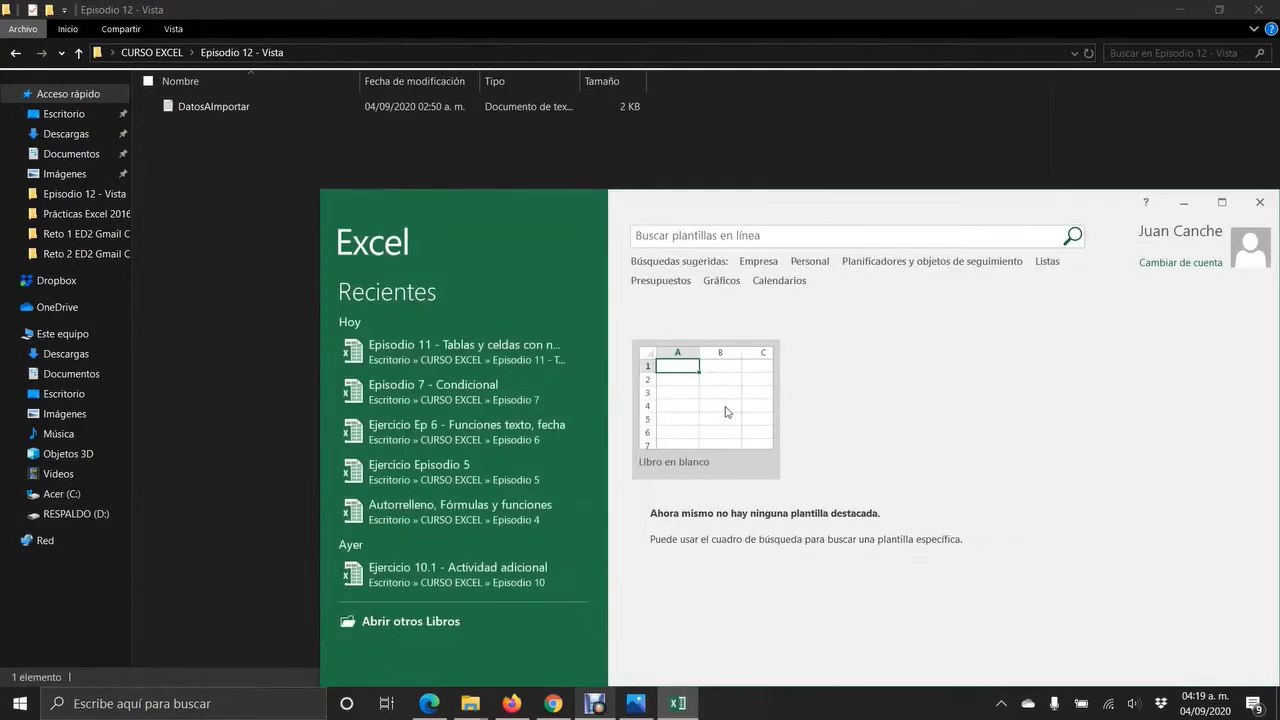
pyautogui.click(726, 411)
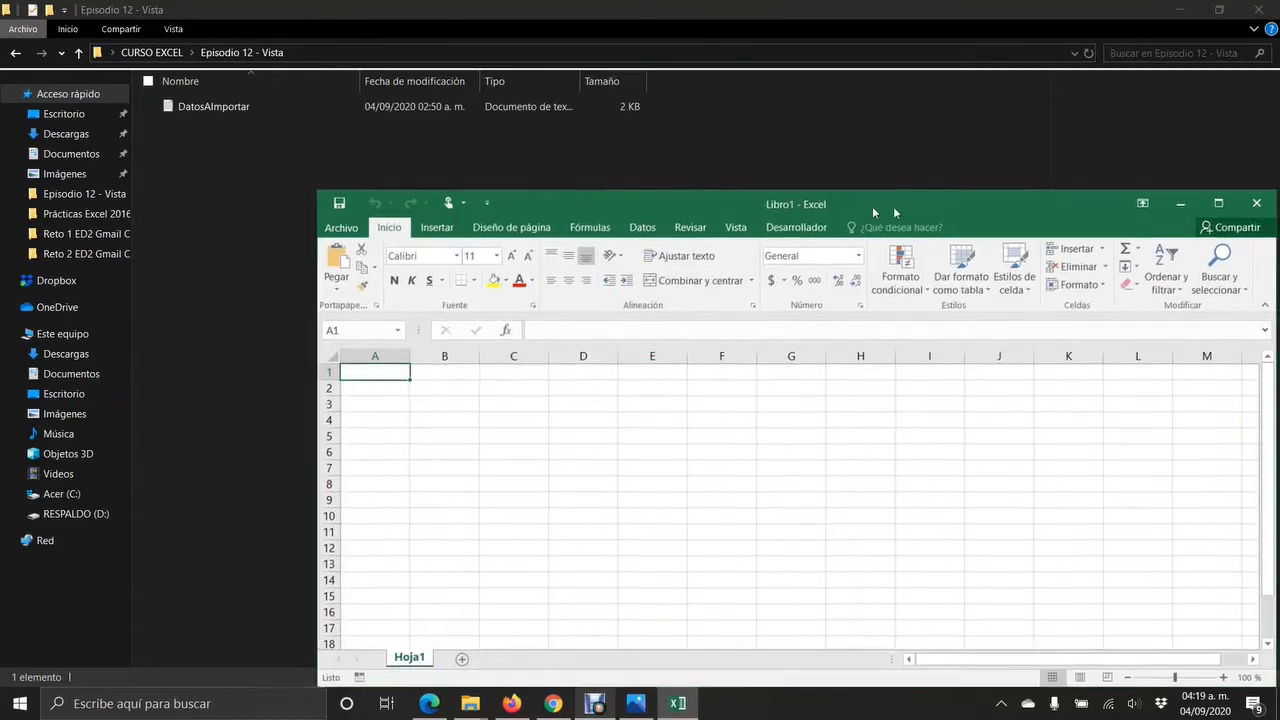
pyautogui.doubleClick(893, 206)
# - Select cell A3 on the blank sheet
pyautogui.click(543, 341)
pyautogui.click(265, 341)
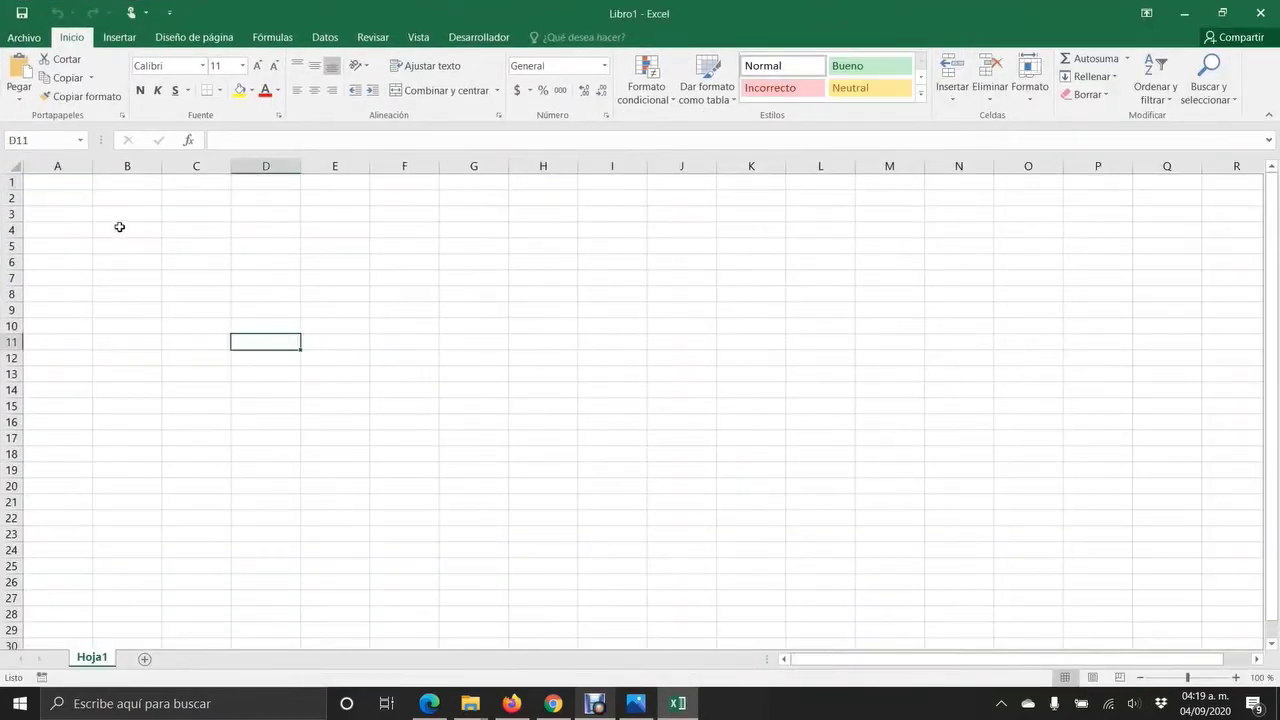
pyautogui.click(119, 227)
pyautogui.click(337, 329)
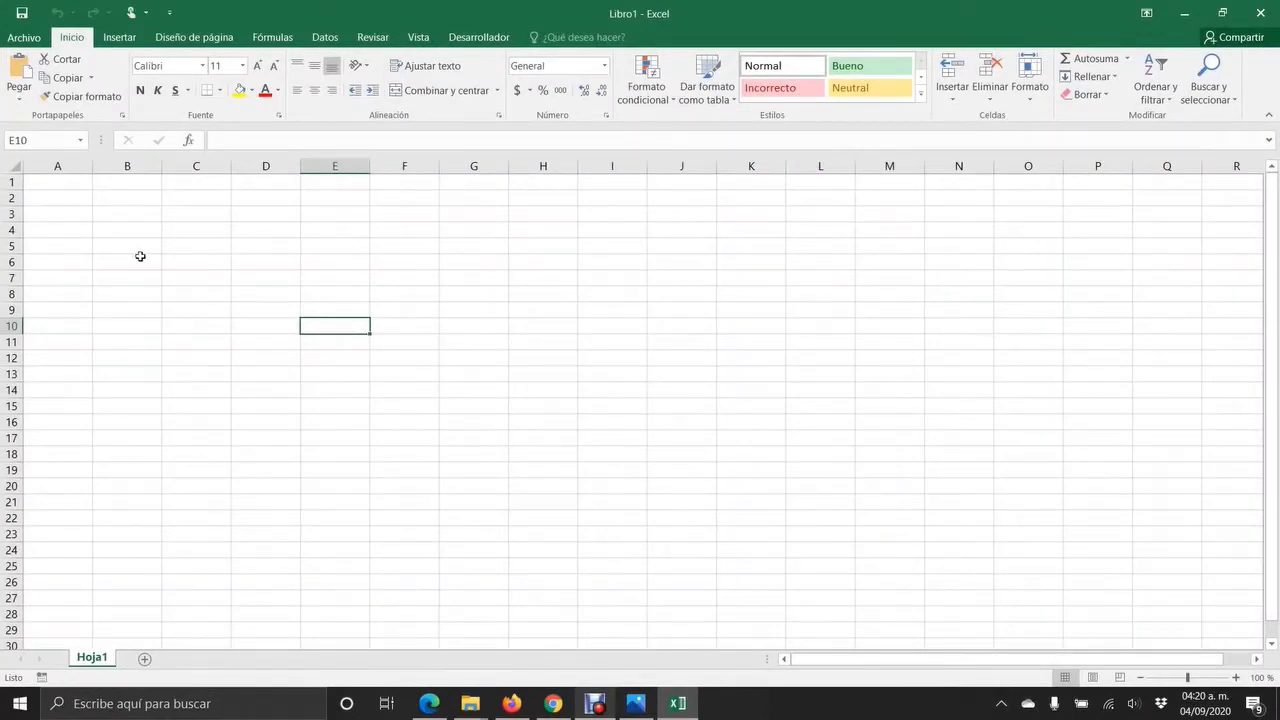
pyautogui.click(71, 234)
pyautogui.click(65, 216)
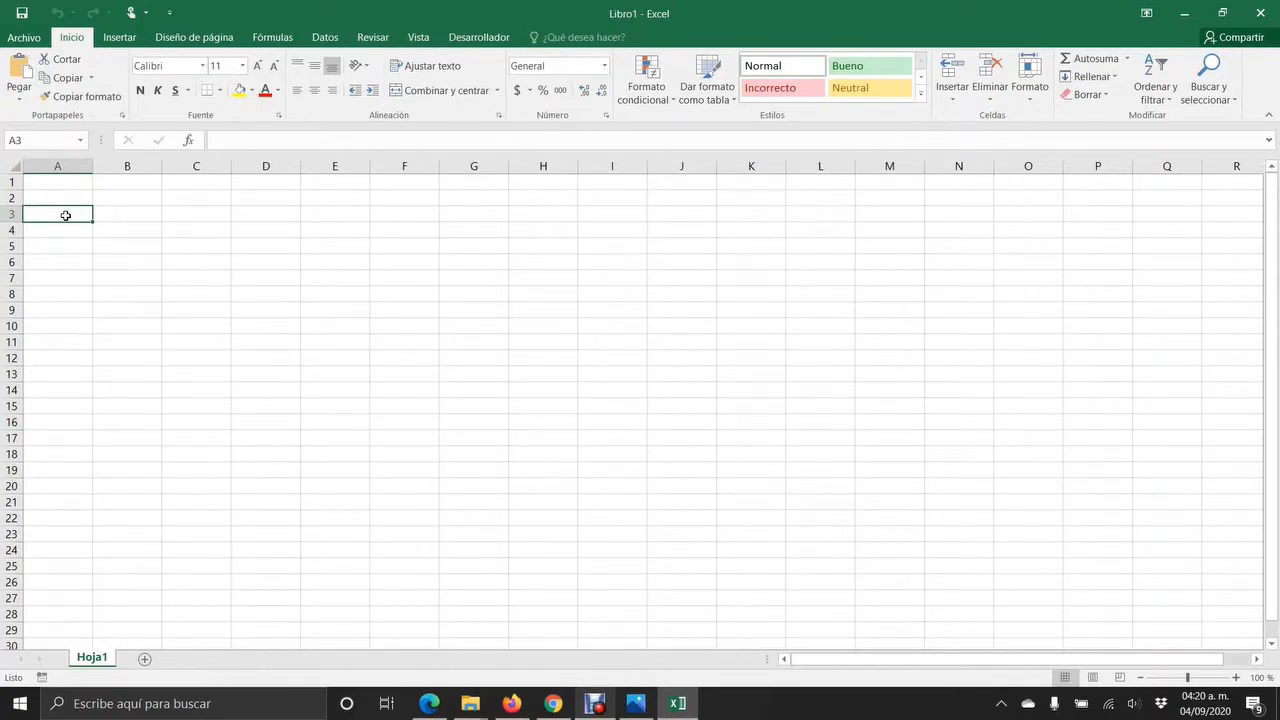
# - Start an external data import from the text file DatosAImportar in Escritorio > CURSO EXCEL > Episodio 12 - Vista
pyautogui.click(330, 38)
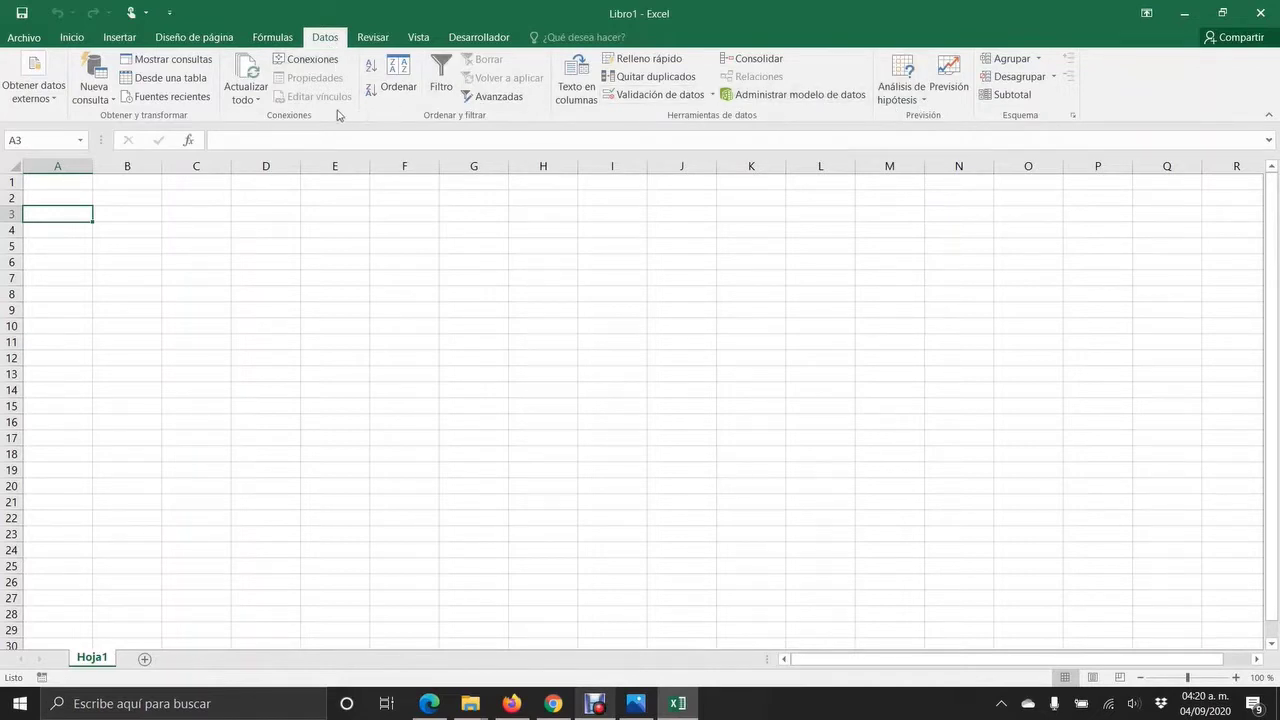
pyautogui.click(44, 114)
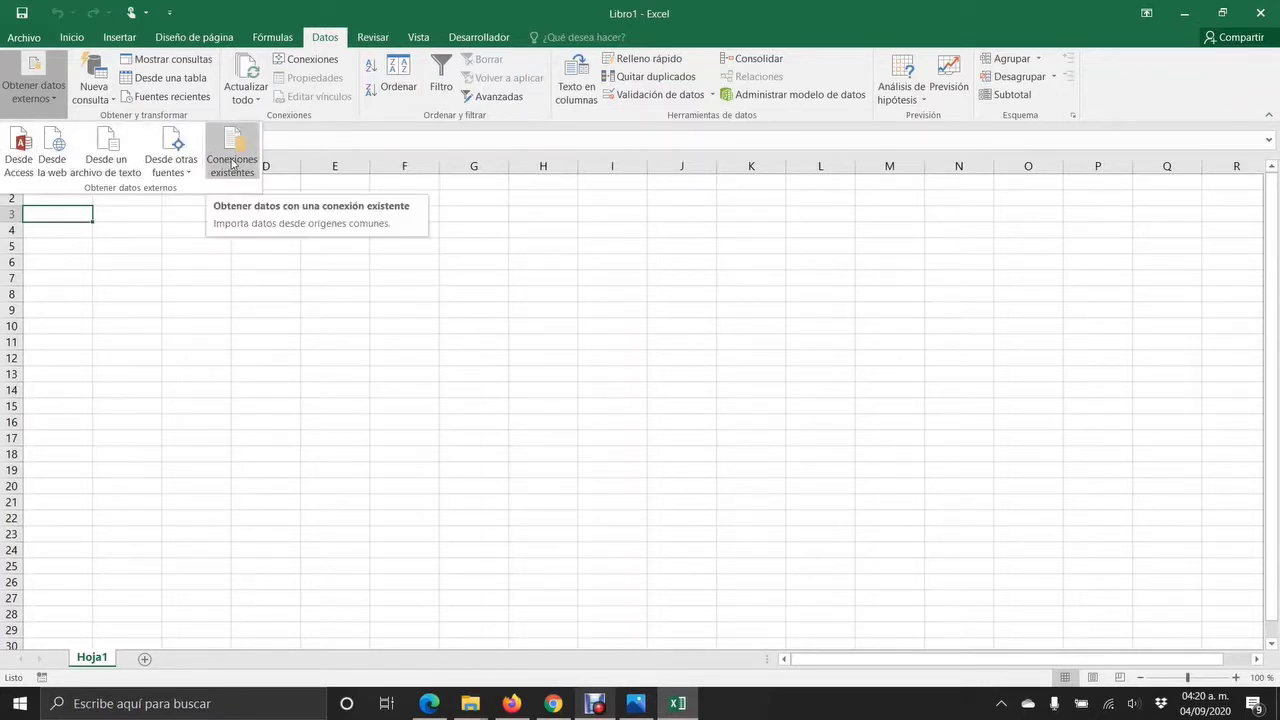
pyautogui.click(139, 174)
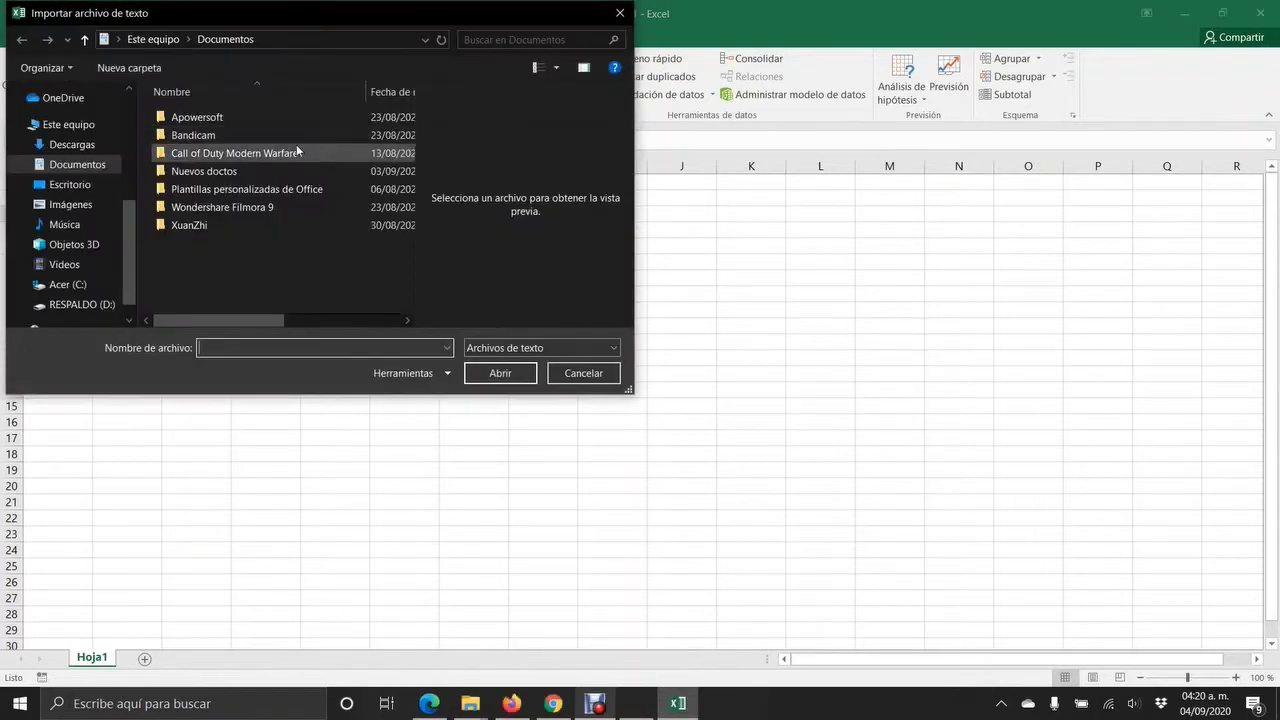
pyautogui.moveTo(246, 26); pyautogui.dragTo(484, 115)
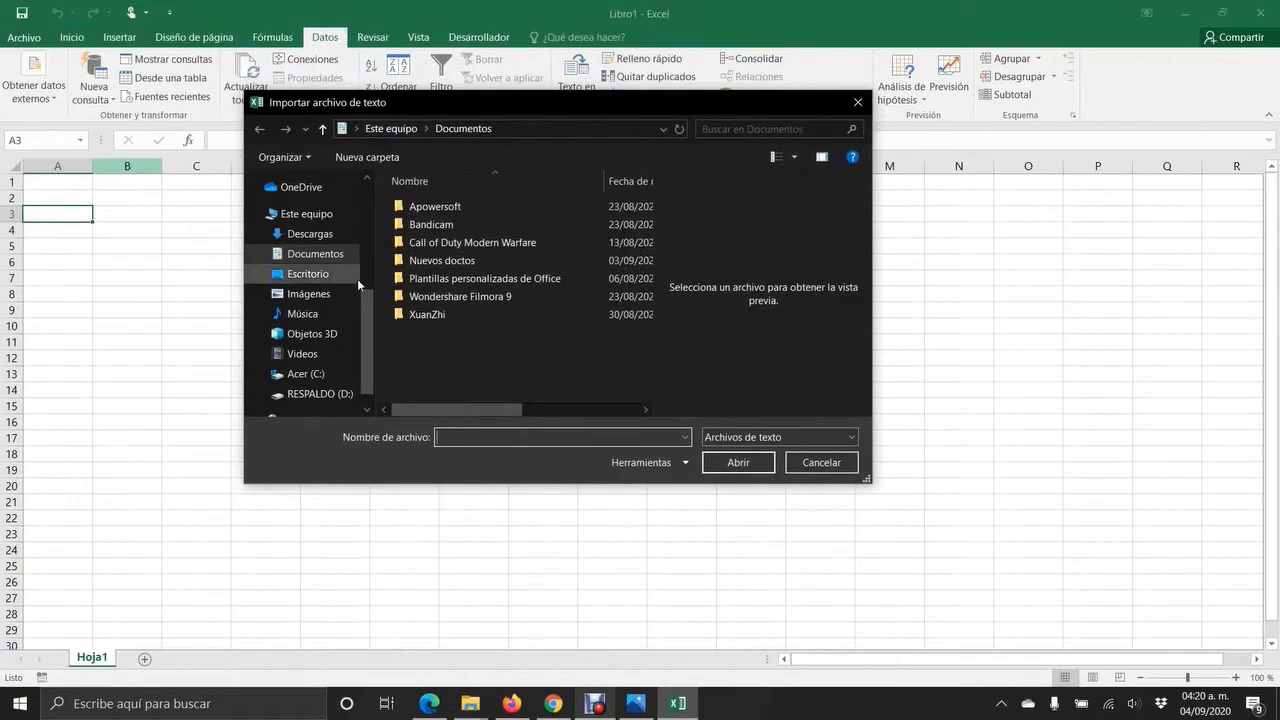
pyautogui.scroll(5, 366, 325)
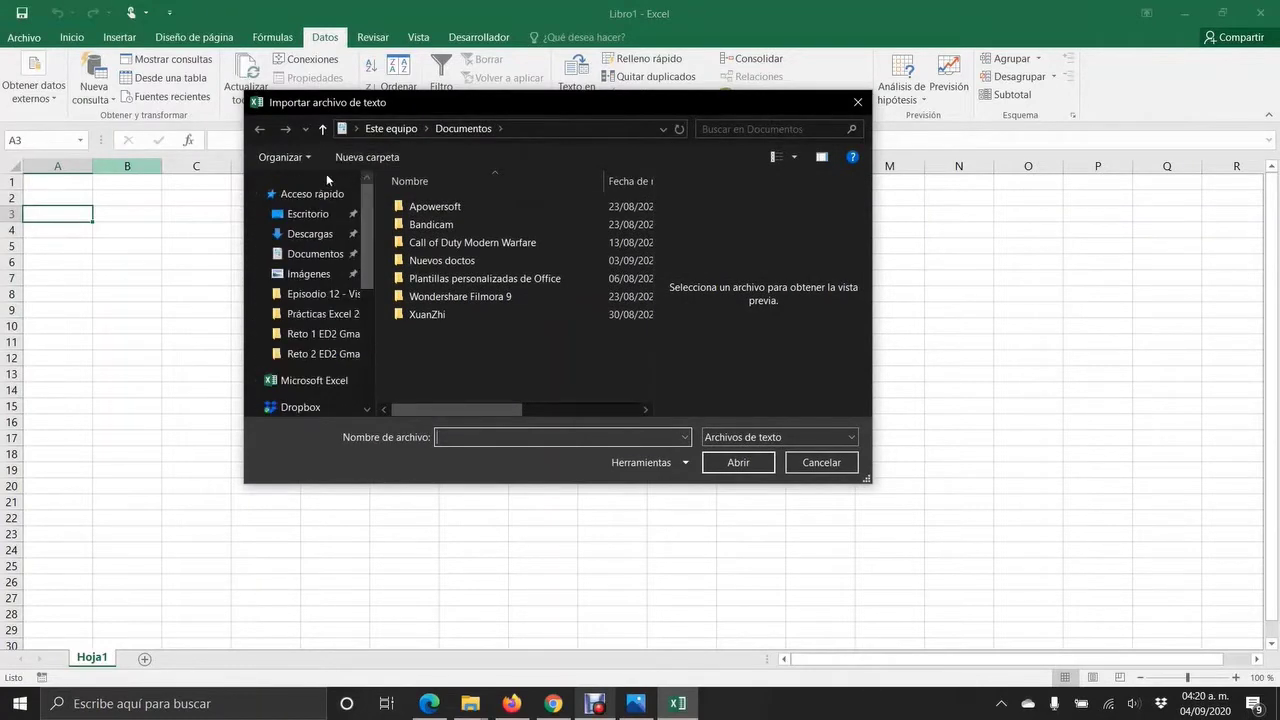
pyautogui.click(308, 214)
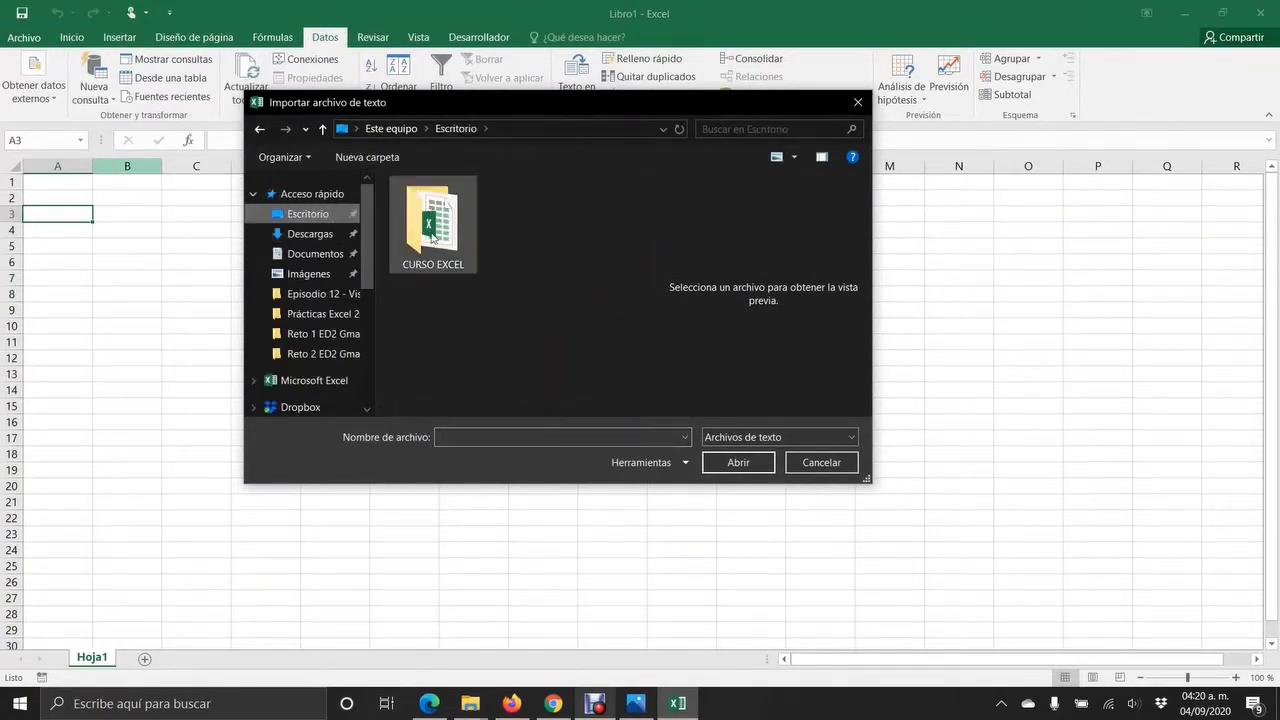
pyautogui.doubleClick(432, 237)
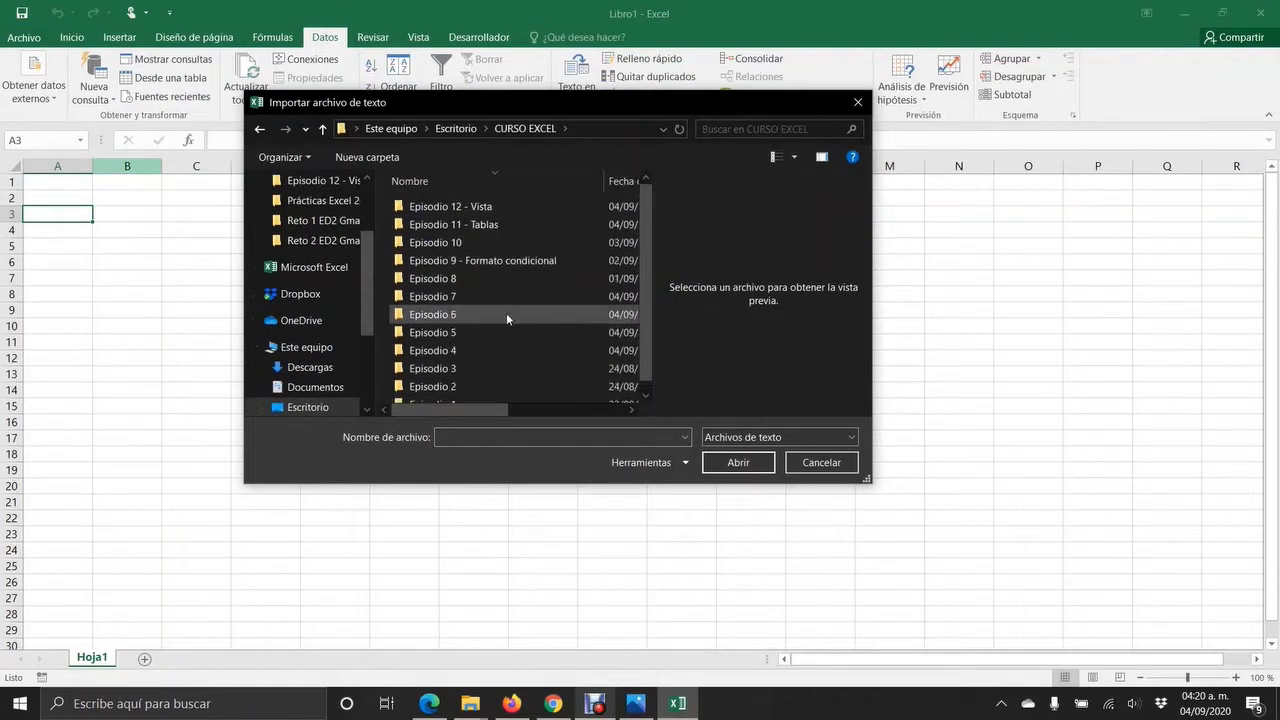
pyautogui.doubleClick(451, 207)
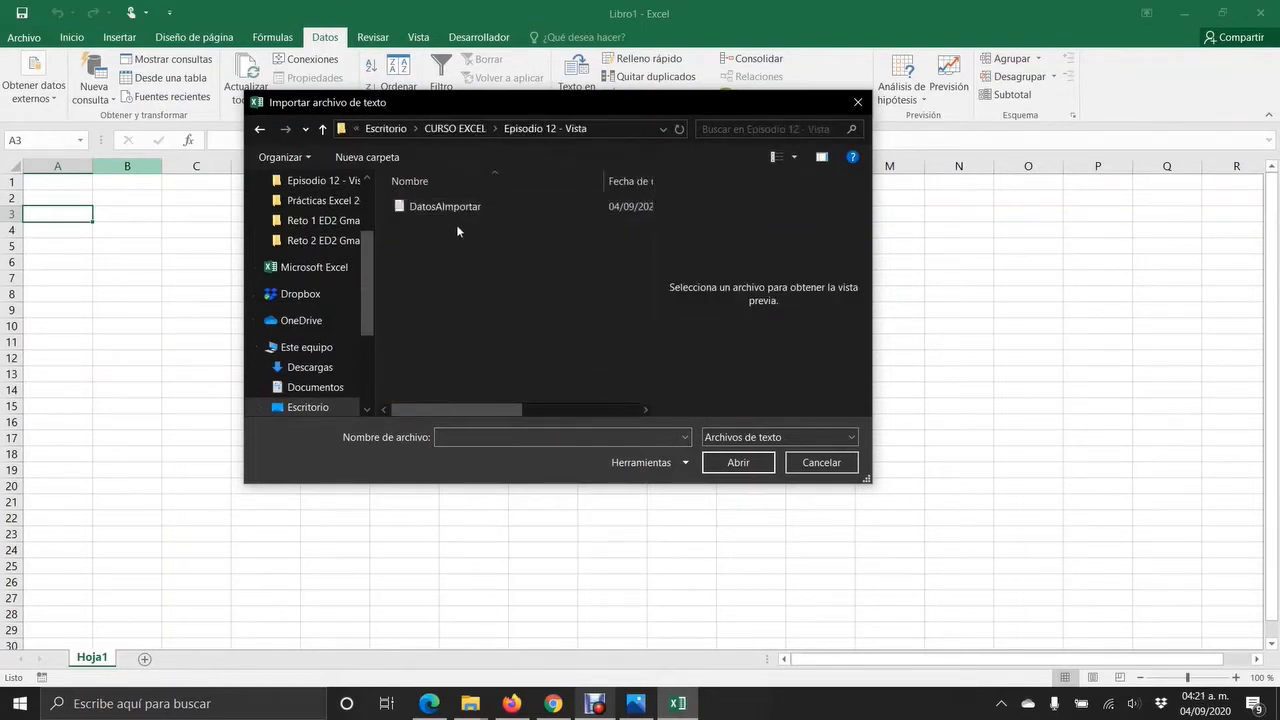
pyautogui.click(434, 208)
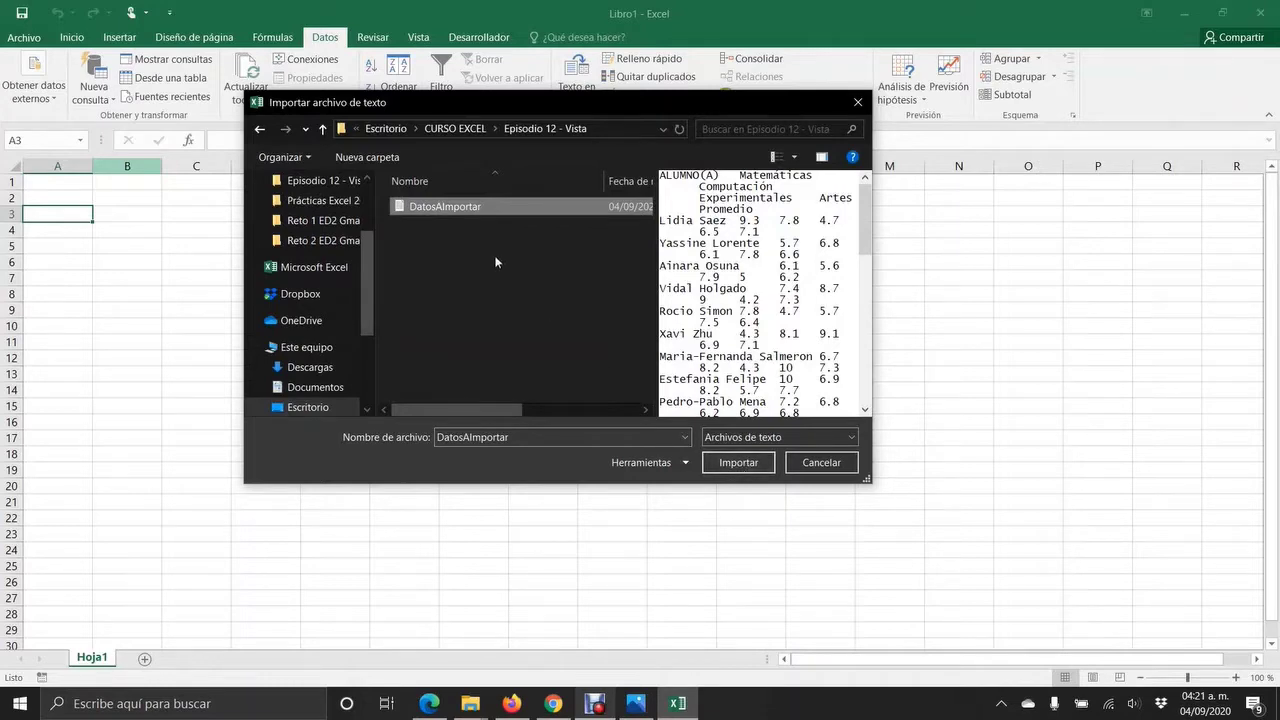
pyautogui.click(729, 465)
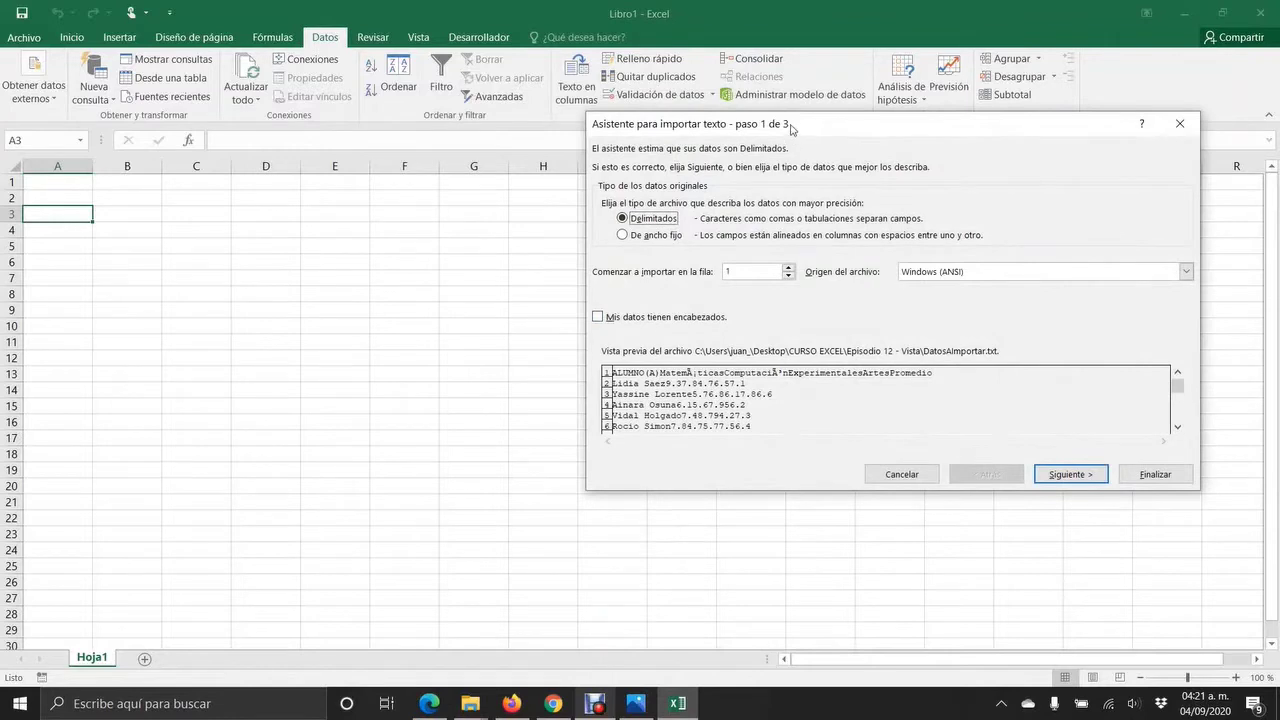
# - Mark the delimited import data as having headers and continue to the separator settings
pyautogui.moveTo(791, 128); pyautogui.dragTo(434, 168)
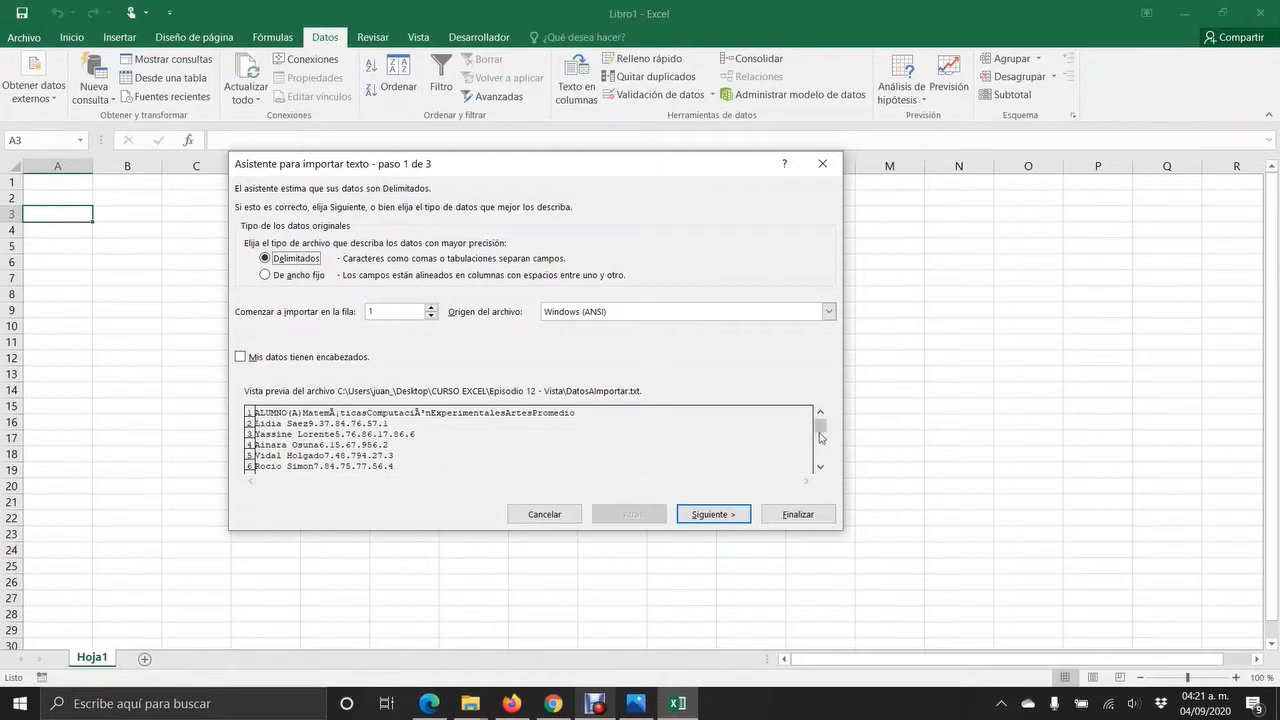
pyautogui.moveTo(820, 428)
pyautogui.mouseDown()
pyautogui.moveTo(821, 487)
pyautogui.moveTo(820, 420)
pyautogui.mouseUp()
pyautogui.click(245, 362)
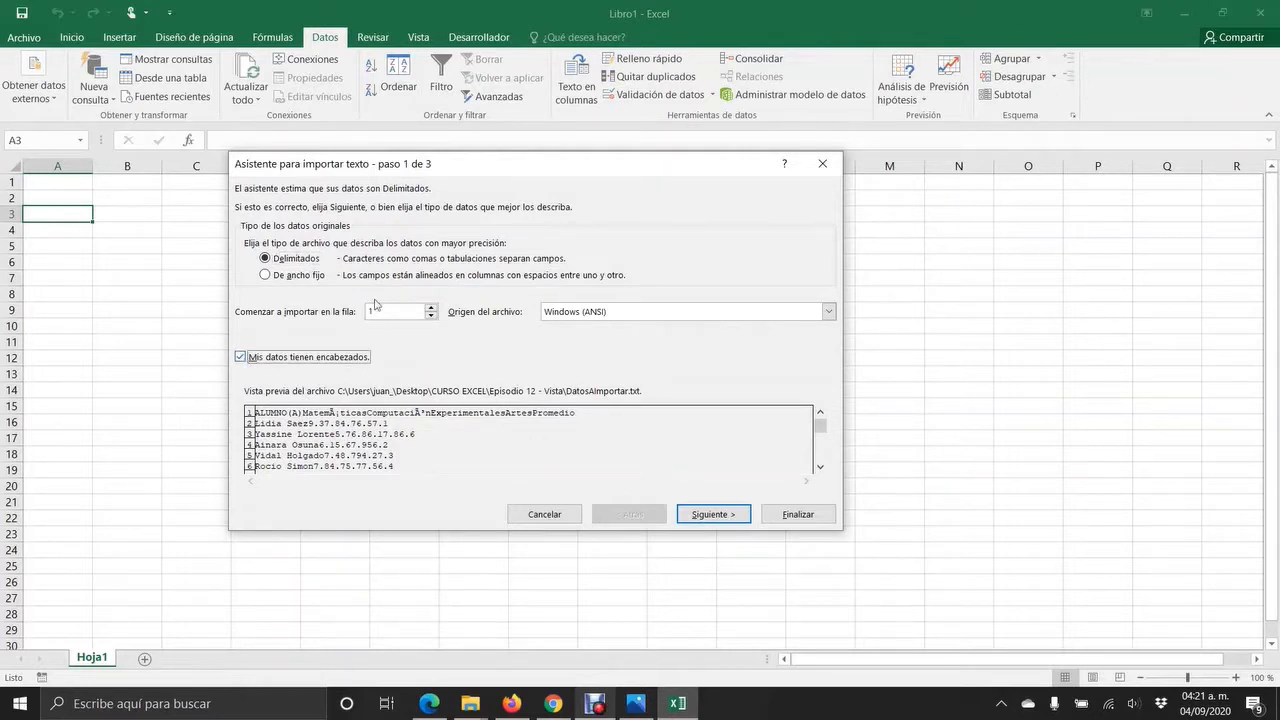
pyautogui.click(711, 516)
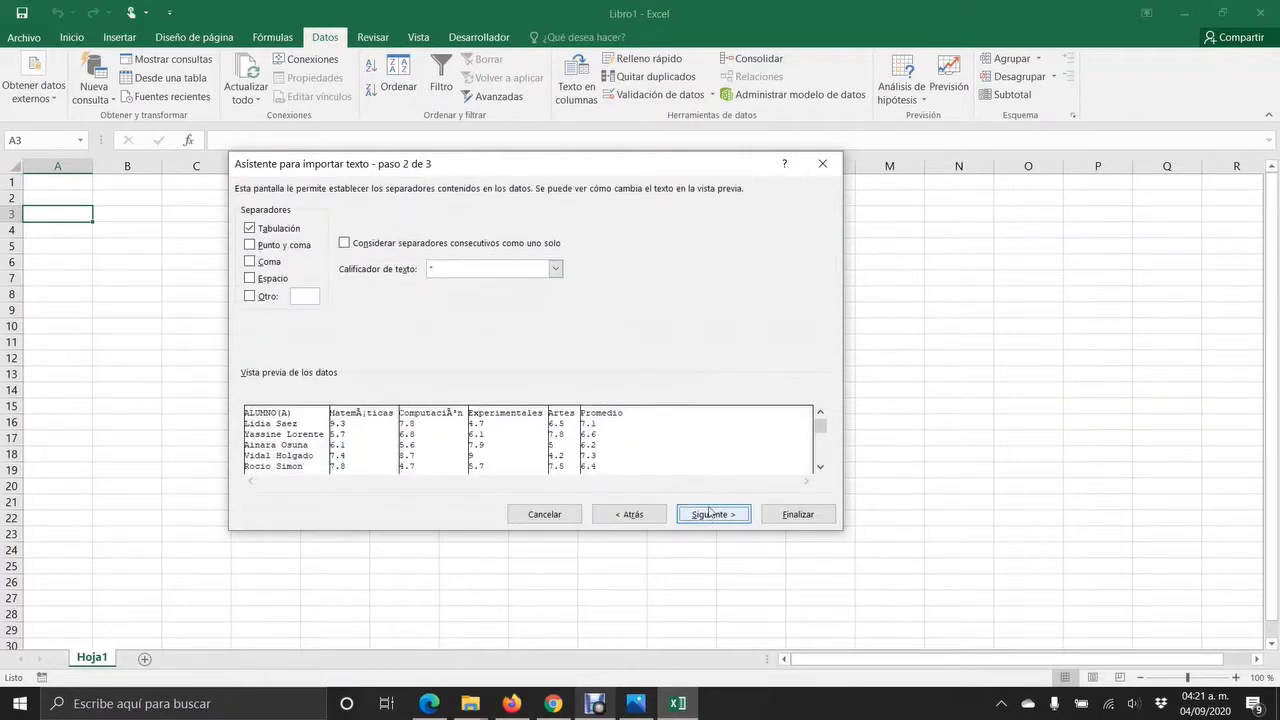
# - Try other separators such as Espacio in place of Tabulación, and restore Tabulación as the only separator
pyautogui.click(250, 230)
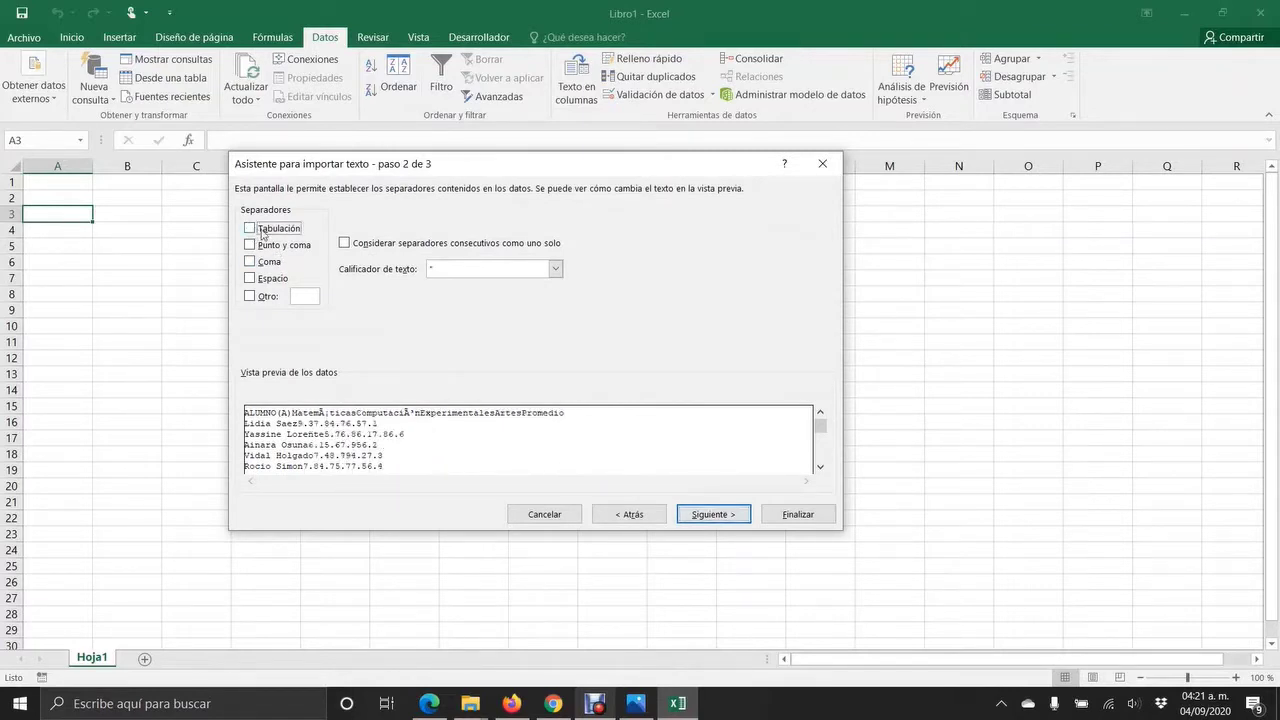
pyautogui.click(250, 245)
pyautogui.click(250, 262)
pyautogui.click(250, 279)
pyautogui.click(250, 279)
pyautogui.click(250, 279)
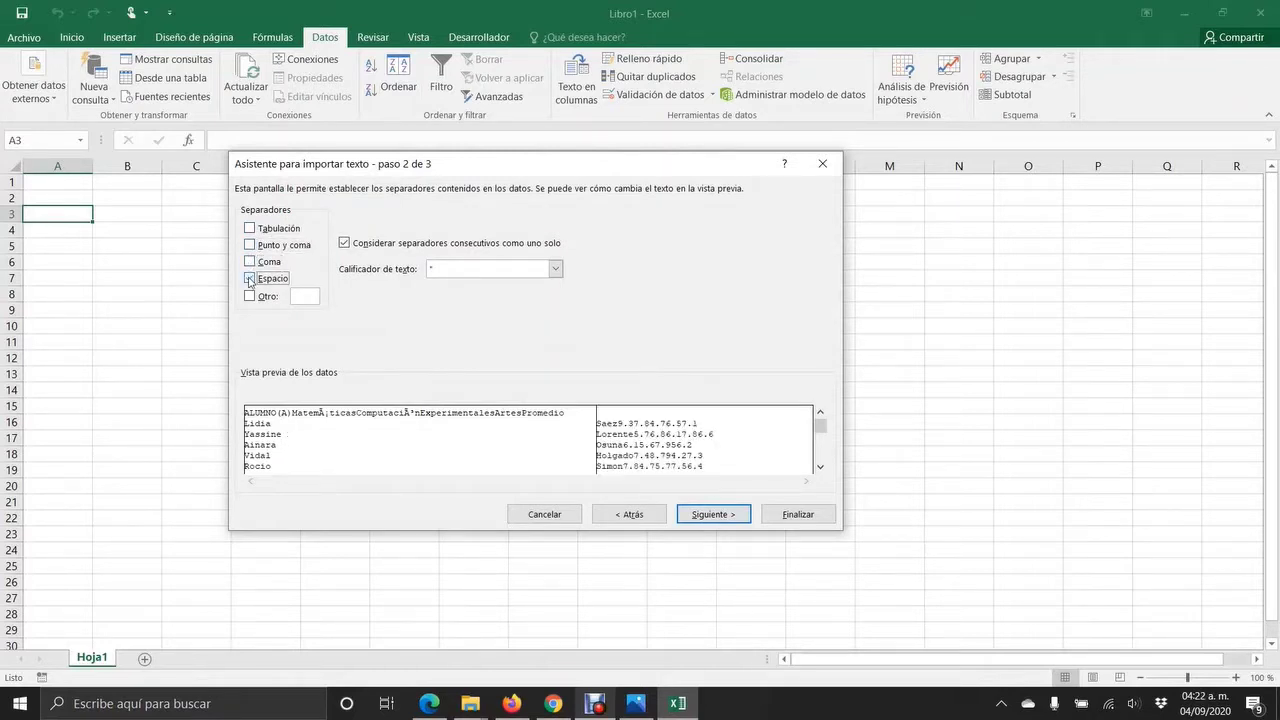
pyautogui.click(250, 279)
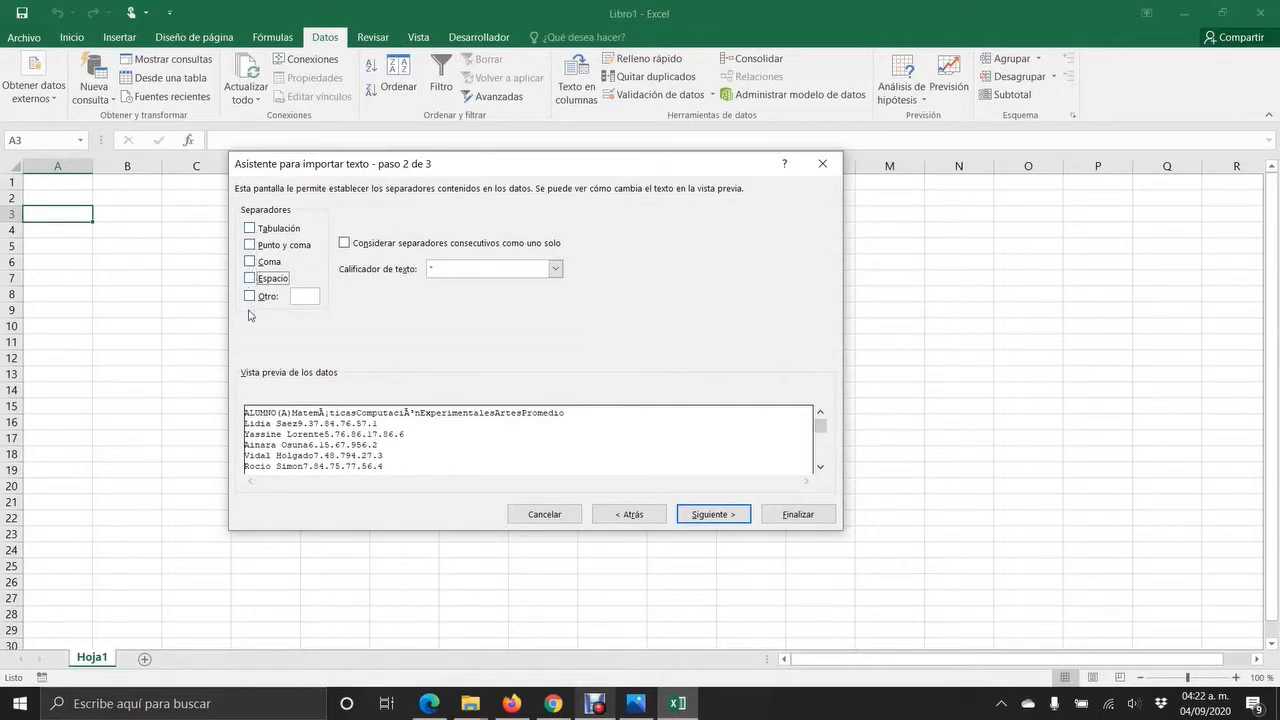
pyautogui.click(250, 263)
pyautogui.click(250, 229)
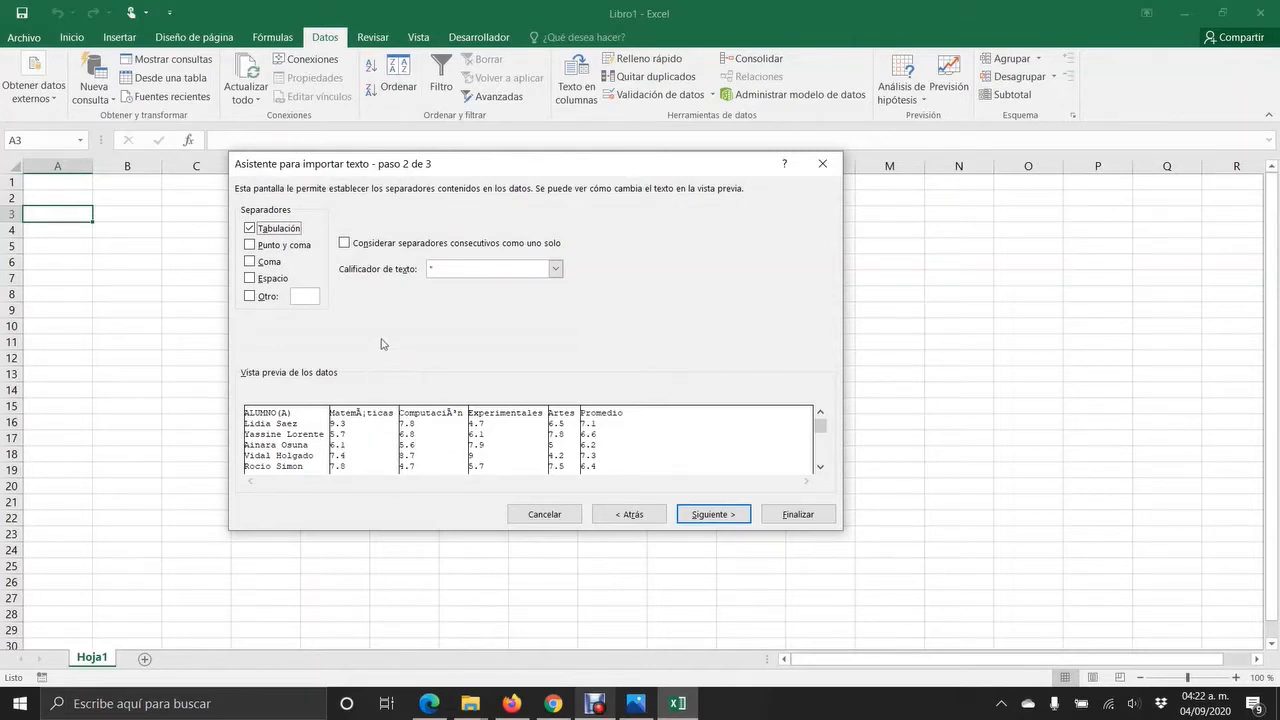
# - Continue to the column format settings and check the data format of the columns from ALUMNO(A) to Promedio in the preview
pyautogui.click(727, 517)
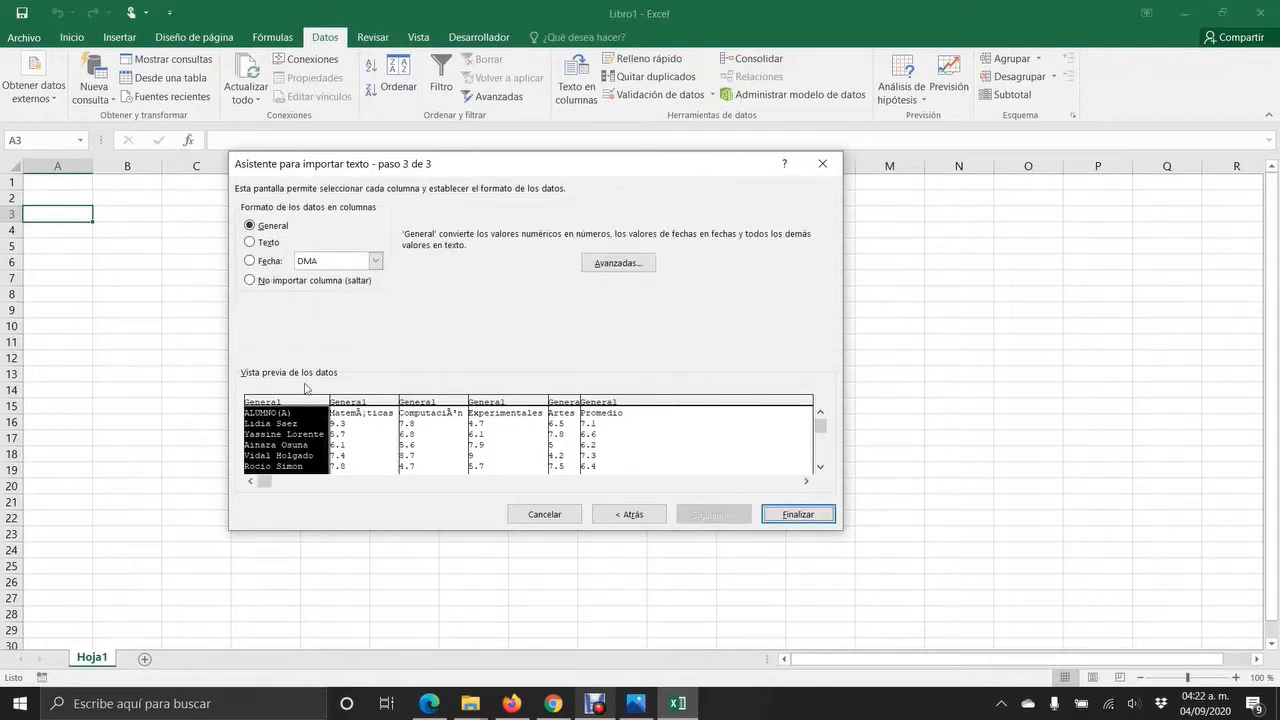
pyautogui.click(378, 421)
pyautogui.click(456, 421)
pyautogui.click(528, 421)
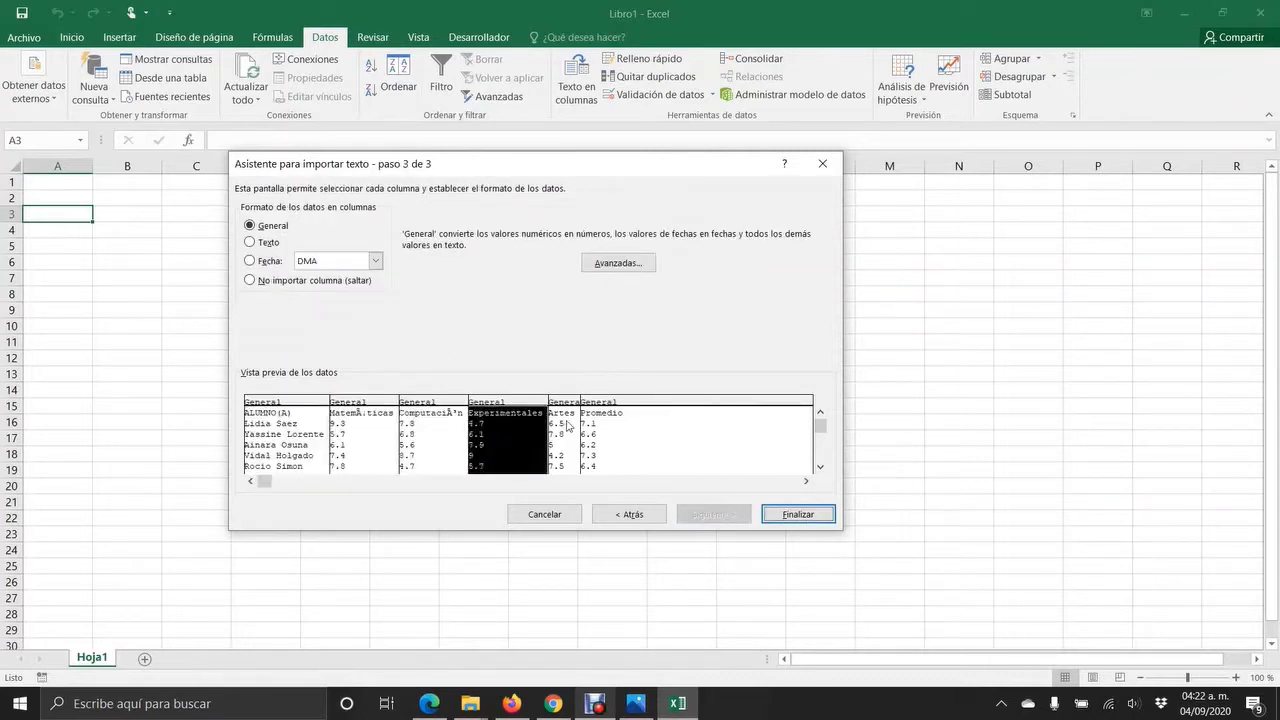
pyautogui.click(566, 425)
pyautogui.click(608, 426)
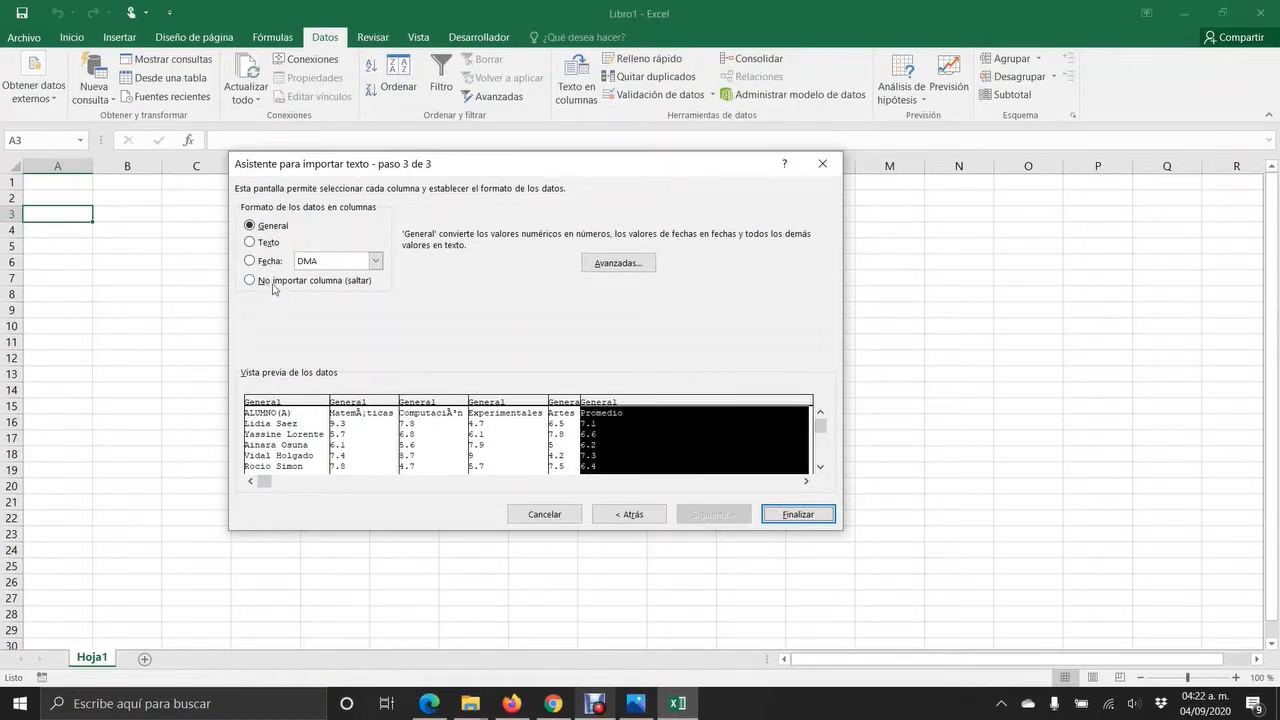
pyautogui.click(274, 451)
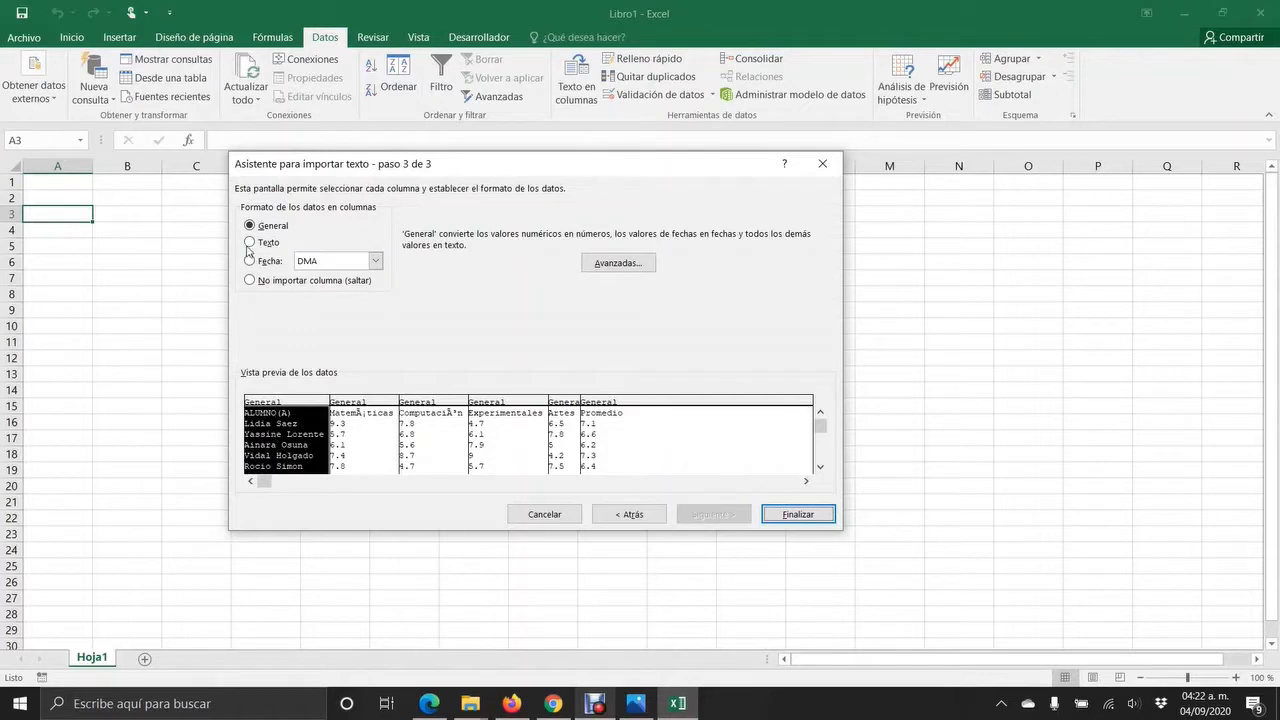
pyautogui.click(370, 455)
pyautogui.click(514, 442)
pyautogui.click(585, 444)
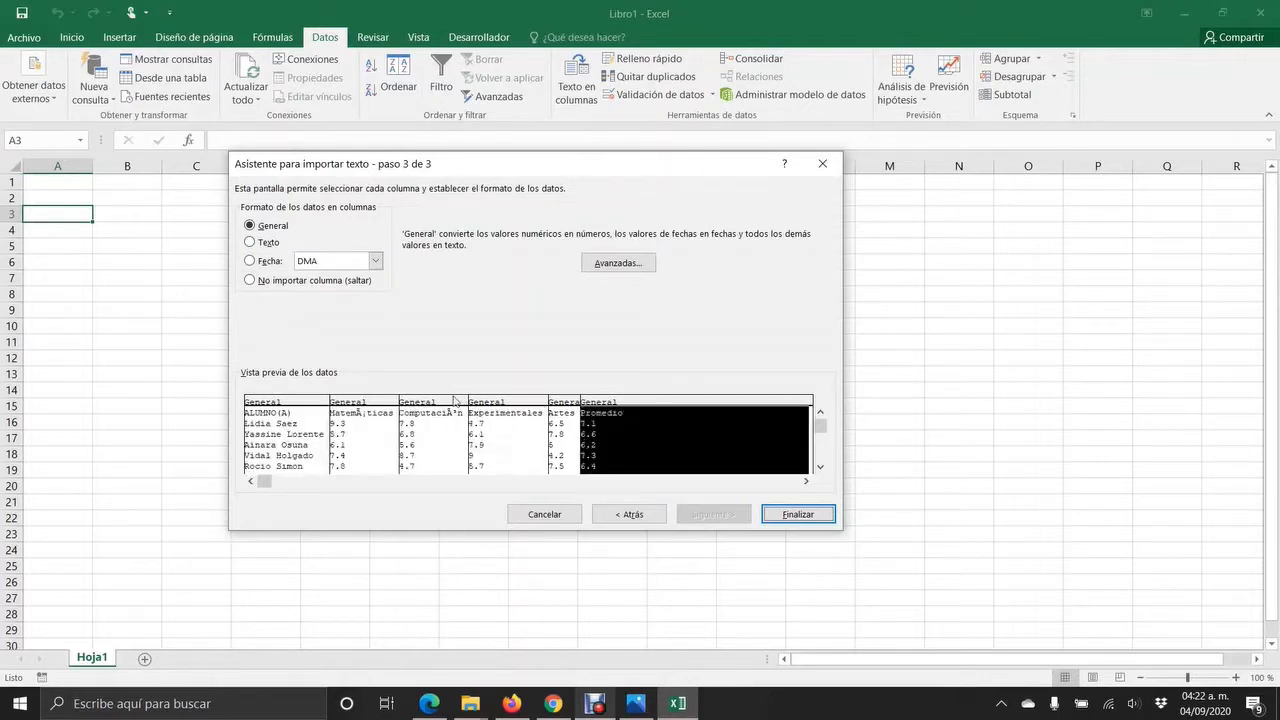
# - Keep the General format for the ALUMNO(A) column and finish the text import wizard
pyautogui.click(297, 444)
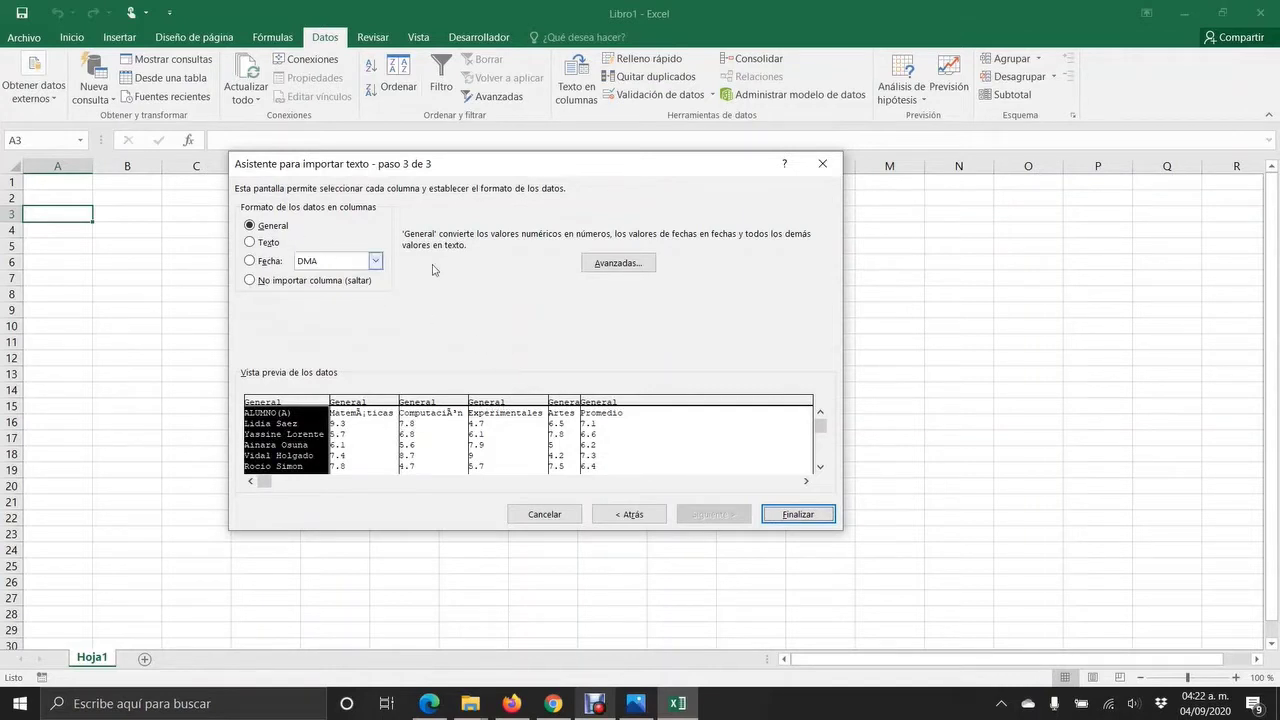
pyautogui.click(797, 514)
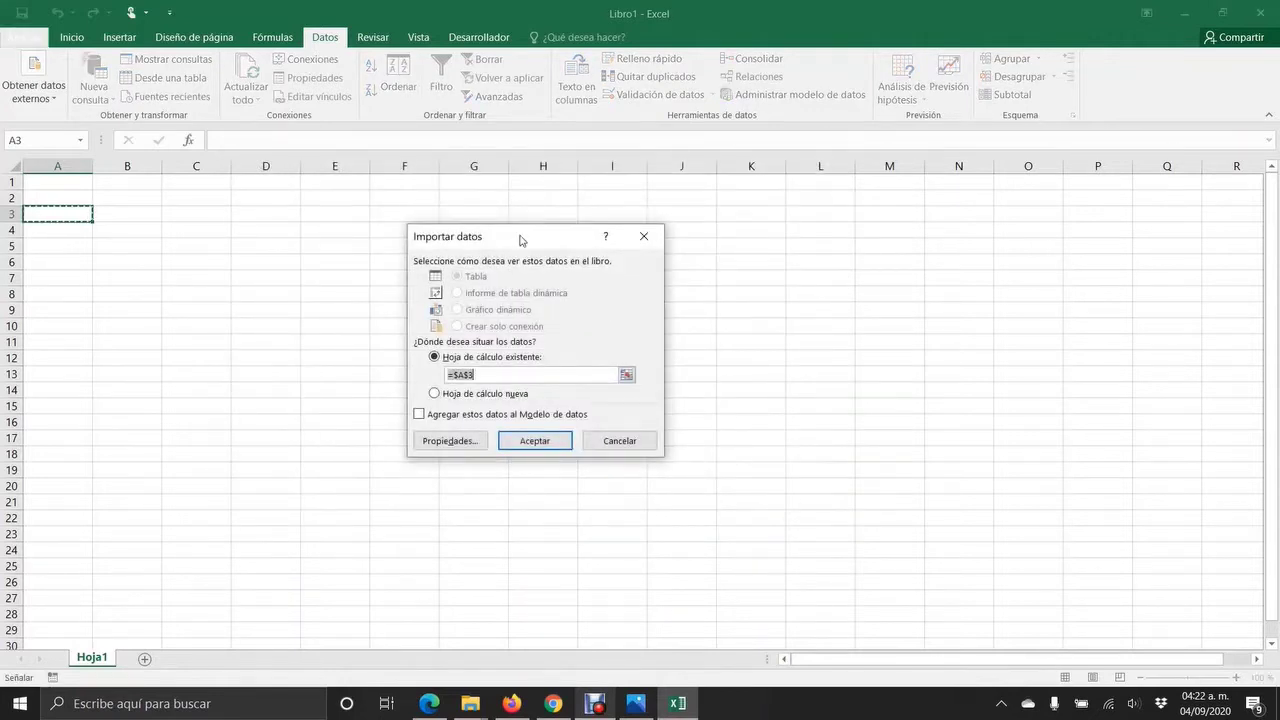
pyautogui.moveTo(520, 240); pyautogui.dragTo(751, 231)
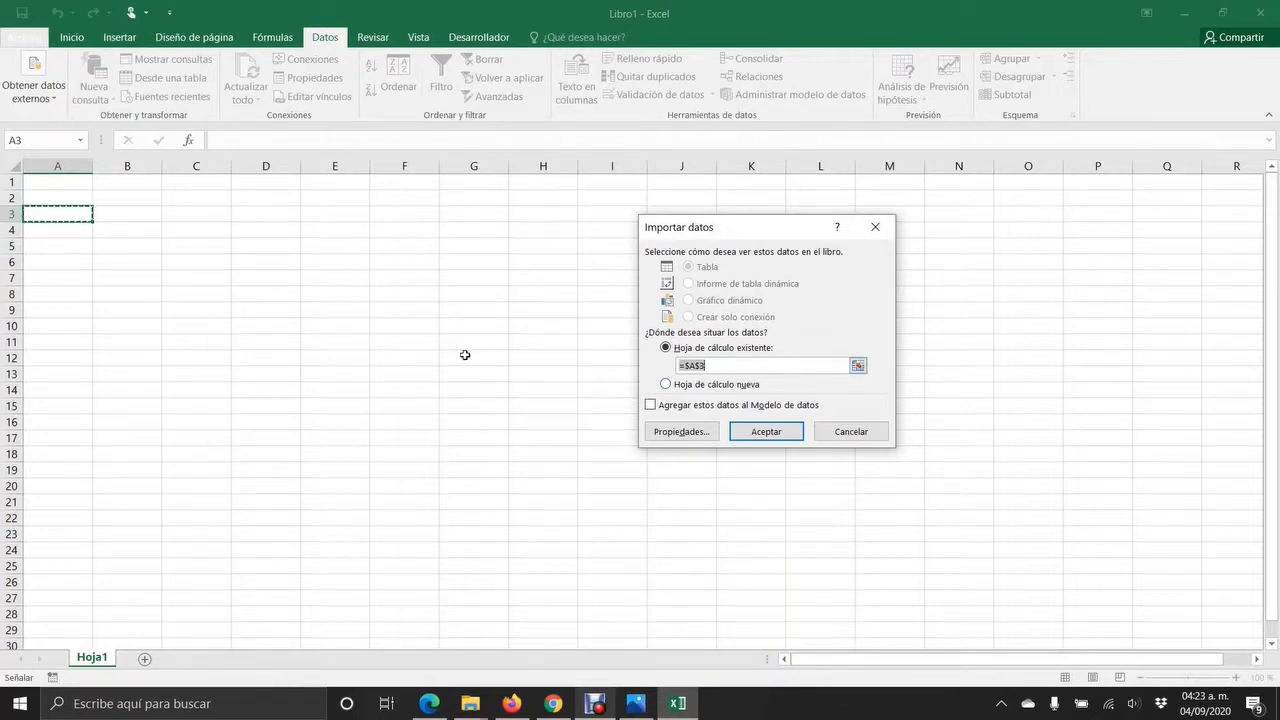
# - Import the data into the existing worksheet with cell A3 of Hoja1 as the destination
pyautogui.click(57, 189)
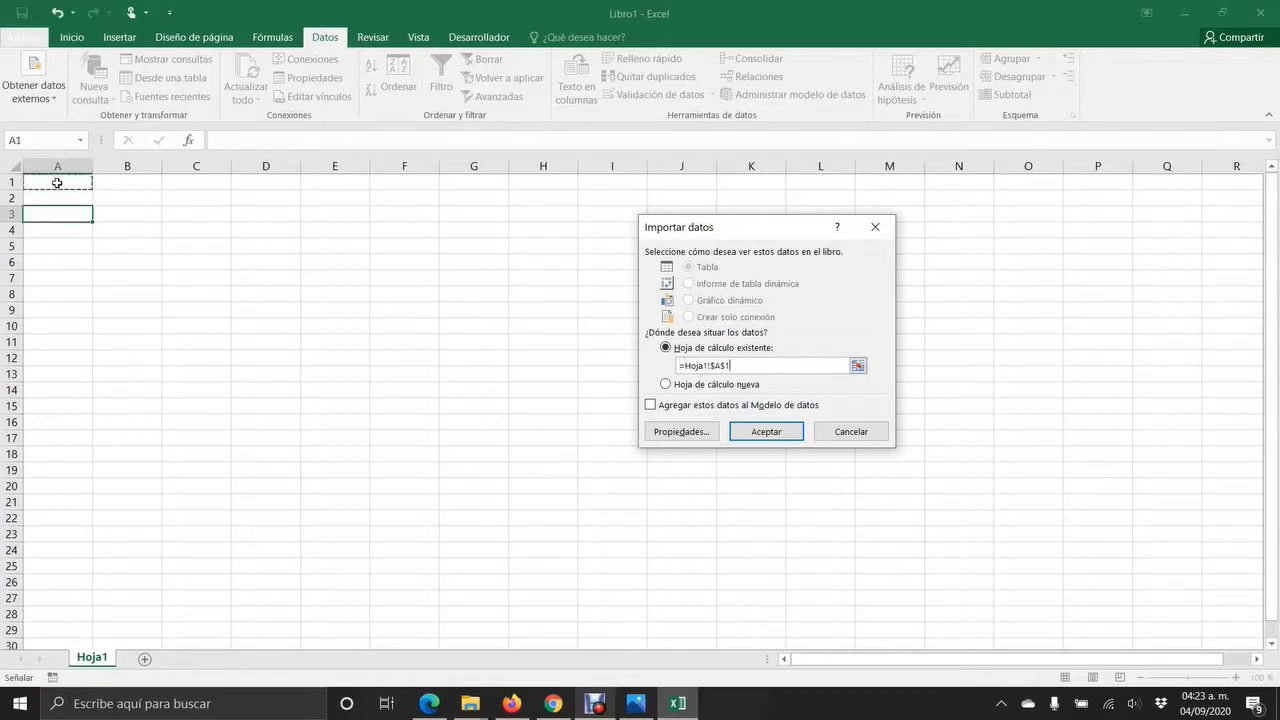
pyautogui.click(57, 214)
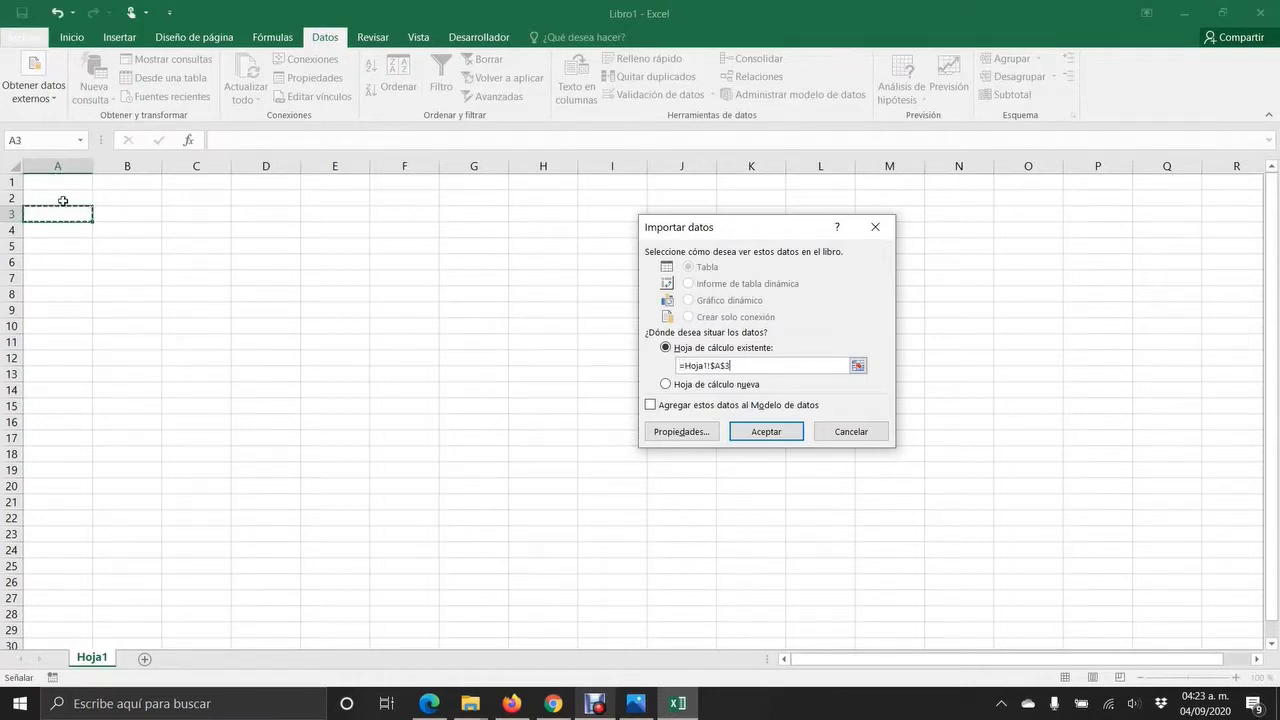
pyautogui.click(857, 366)
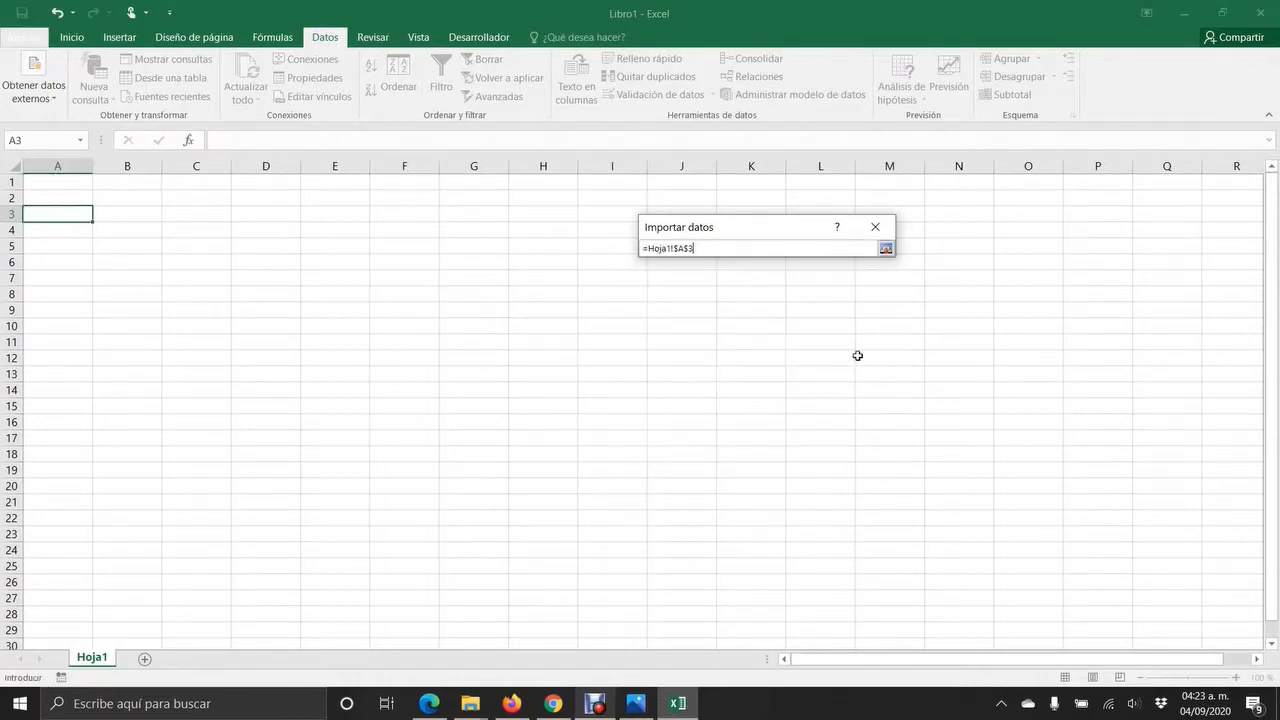
pyautogui.moveTo(711, 251); pyautogui.dragTo(591, 251)
pyautogui.press('BackSpace')
pyautogui.click(57, 199)
pyautogui.click(61, 214)
pyautogui.click(886, 249)
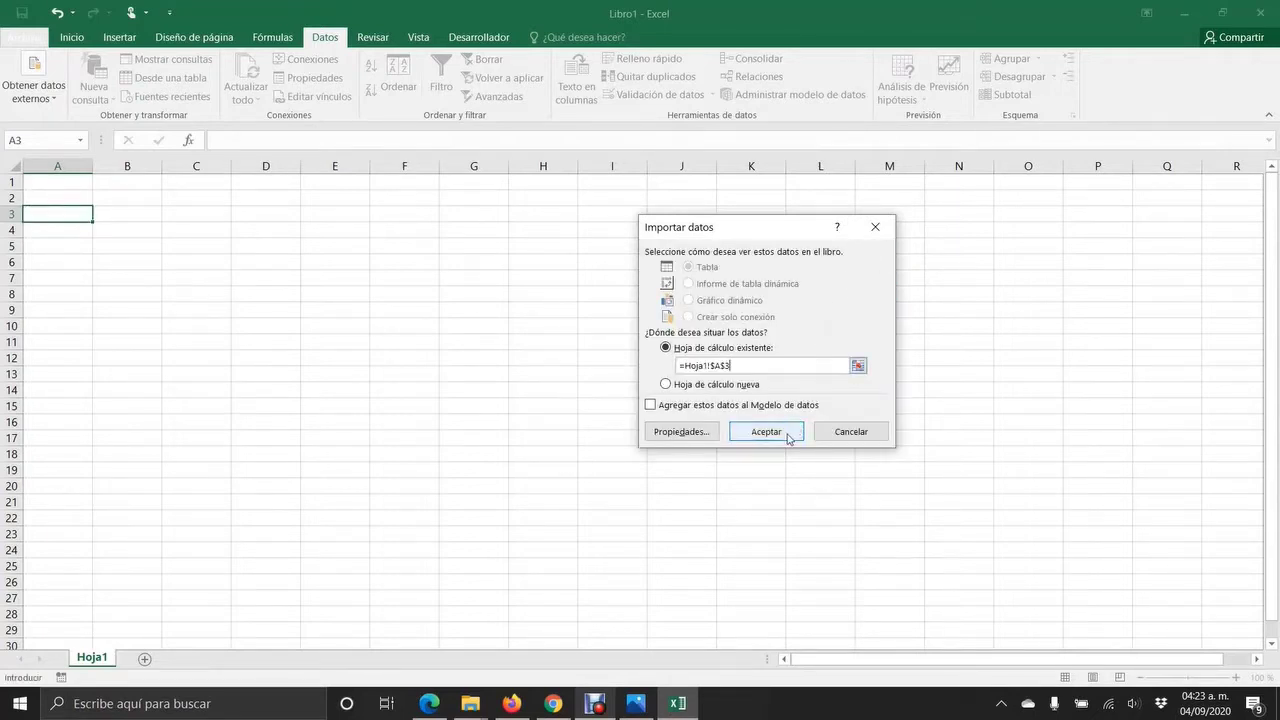
pyautogui.click(789, 438)
# - Review the imported student names and grades across the columns and down to the last rows
pyautogui.click(300, 388)
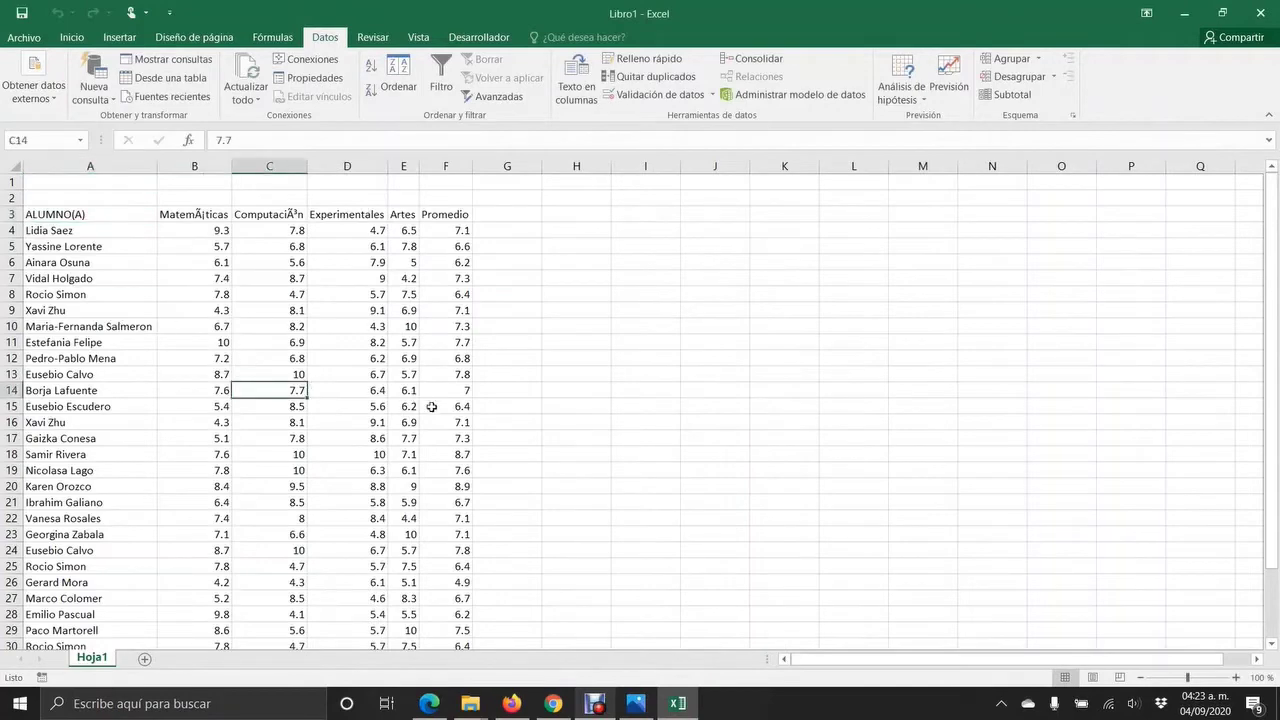
pyautogui.click(318, 485)
pyautogui.scroll(-4, 334, 482)
pyautogui.scroll(4, 336, 484)
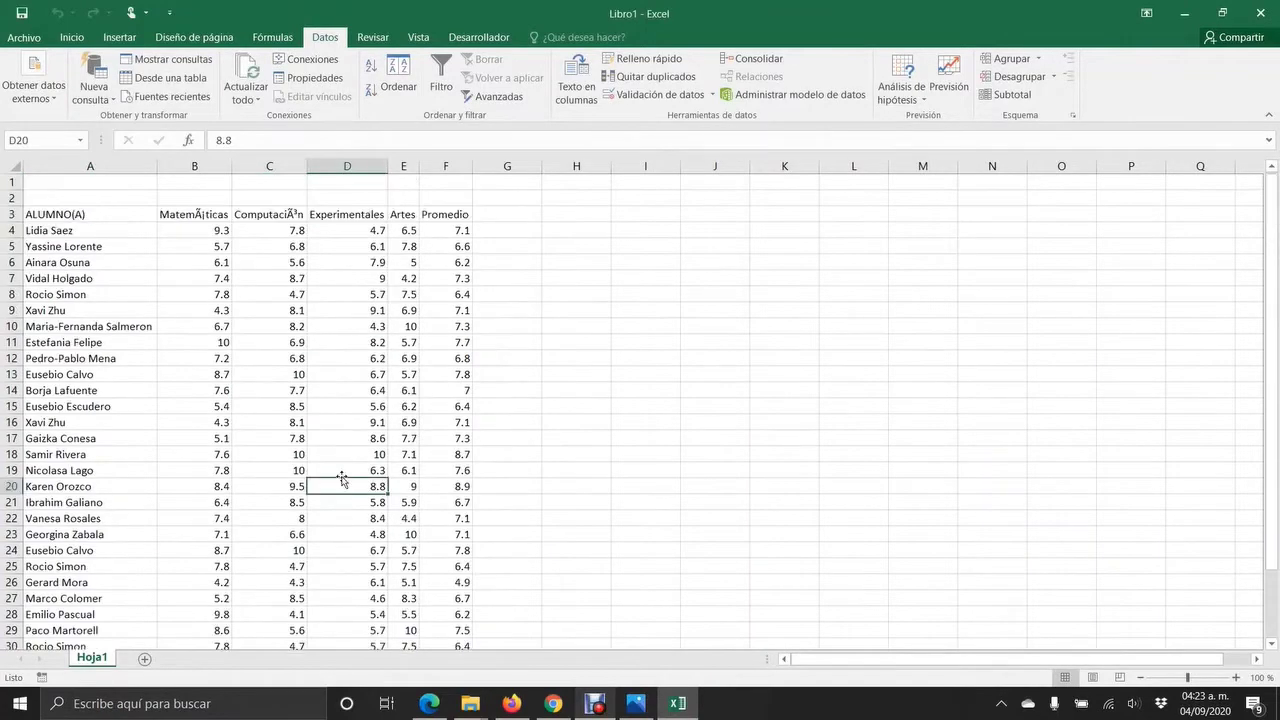
pyautogui.click(91, 390)
pyautogui.click(152, 490)
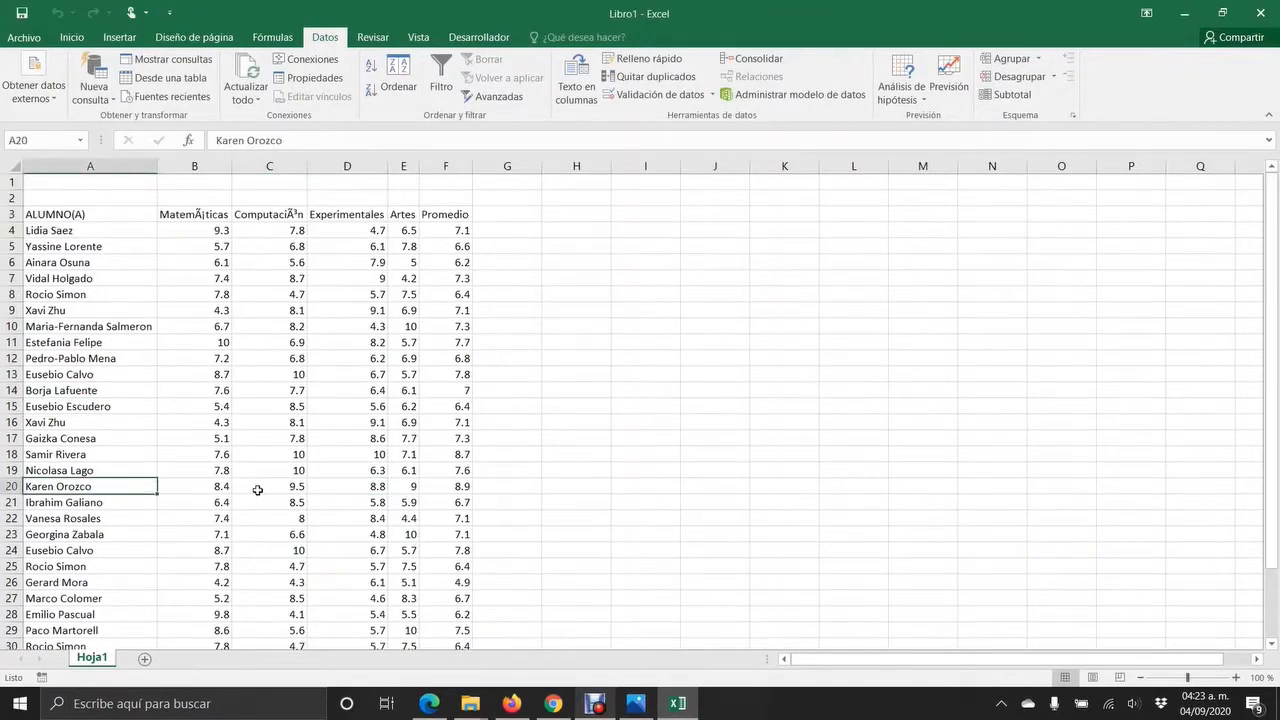
pyautogui.click(425, 472)
pyautogui.click(366, 370)
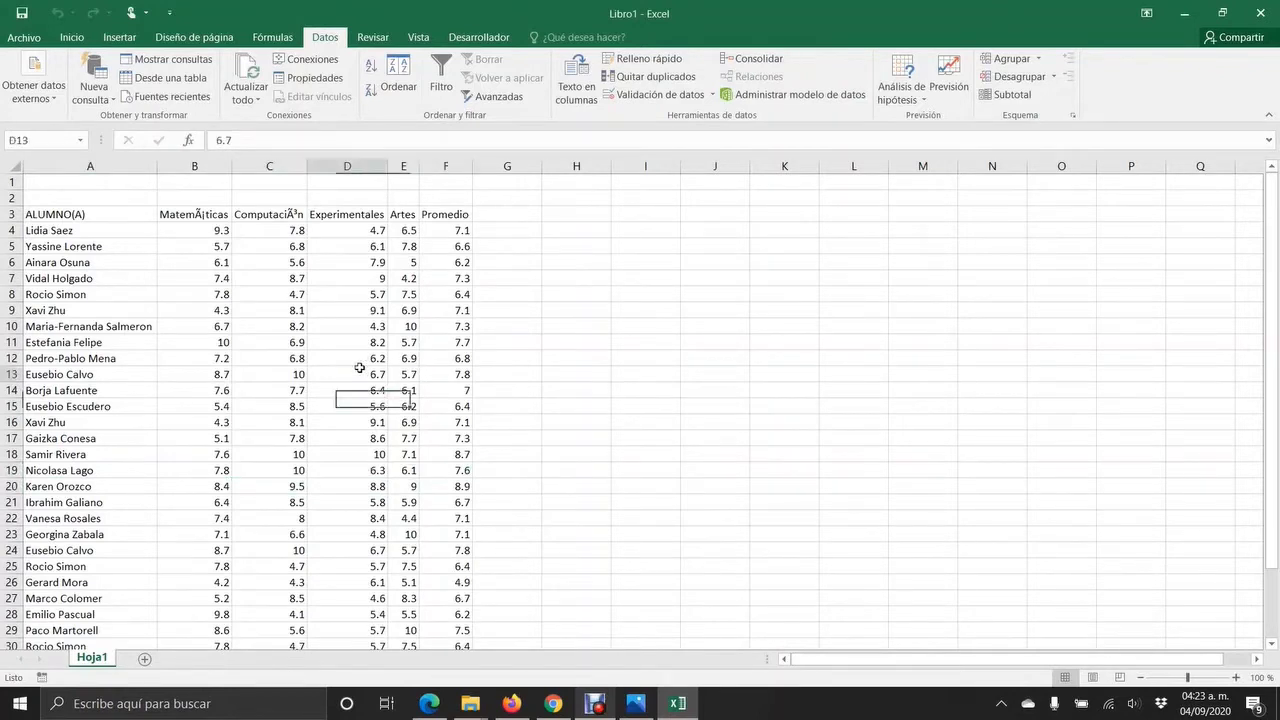
# - Correct the garbled header in cell B3 to Matemáticas
pyautogui.click(198, 215)
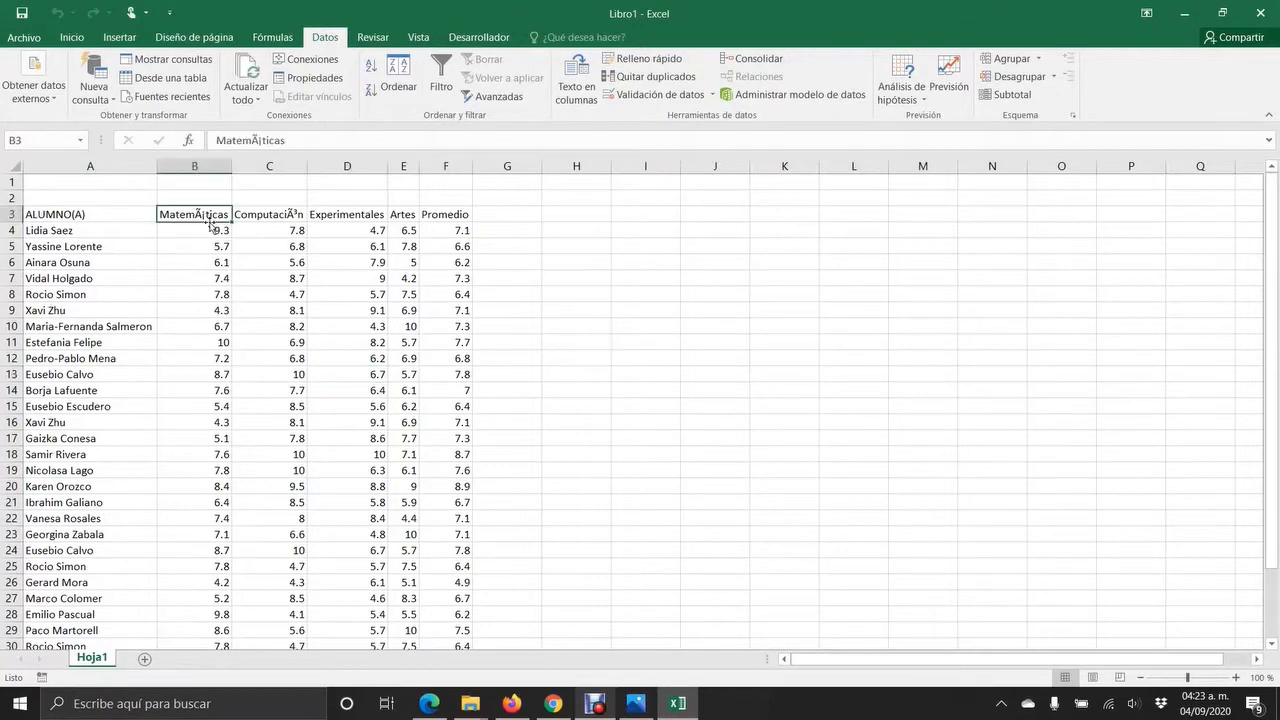
pyautogui.click(264, 141)
pyautogui.press('BackSpace')
pyautogui.press('BackSpace')
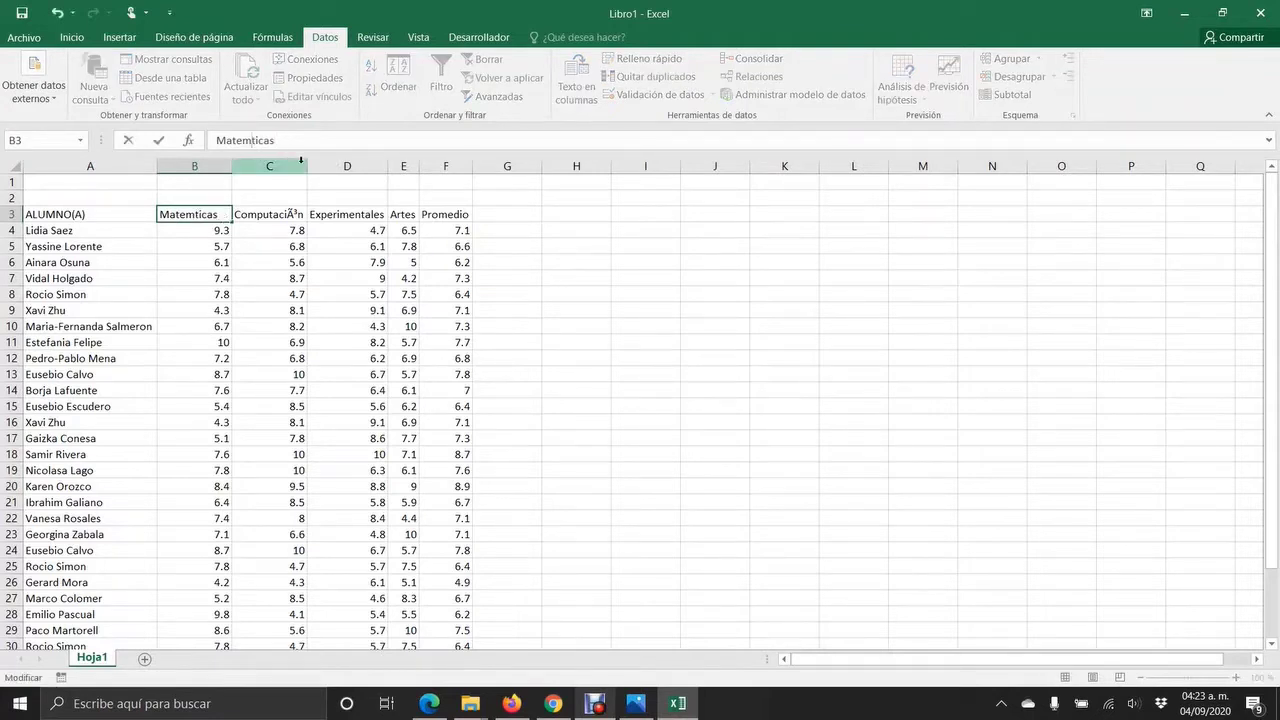
pyautogui.write('á')
pyautogui.press('Return')
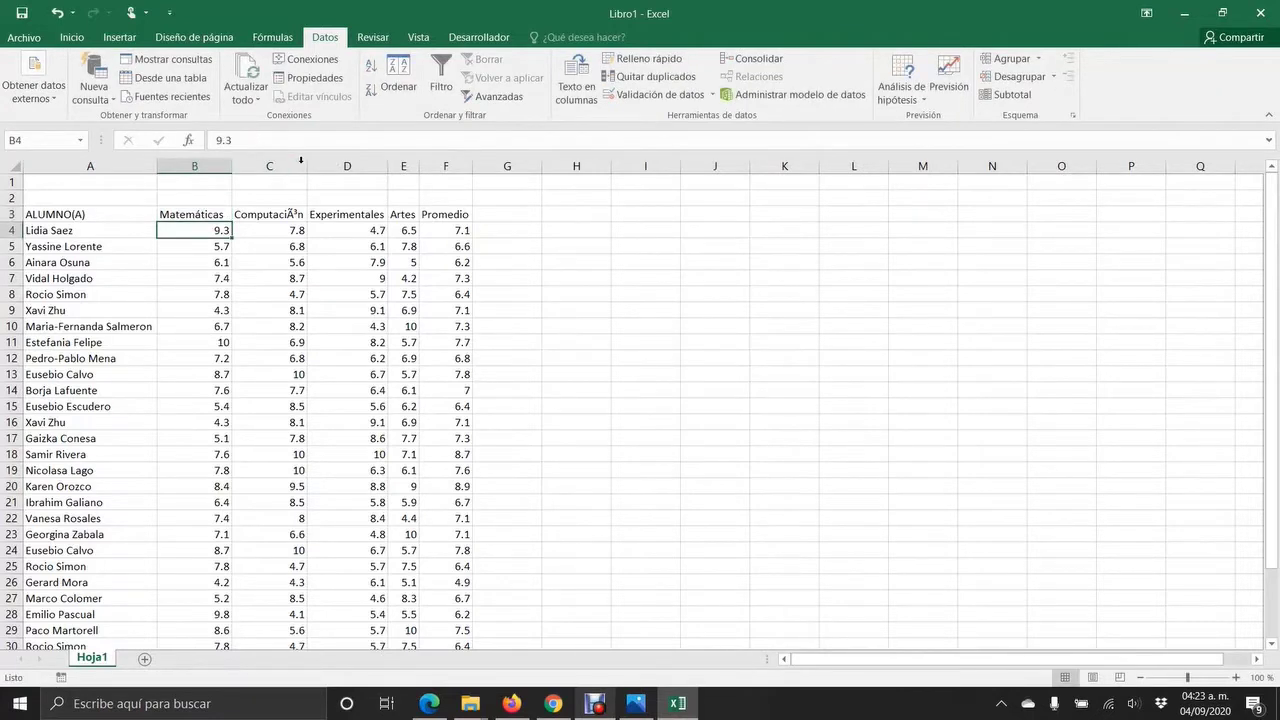
# - Correct the garbled header in cell C3 to Computación
pyautogui.click(269, 219)
pyautogui.click(288, 141)
pyautogui.press('BackSpace')
pyautogui.press('BackSpace')
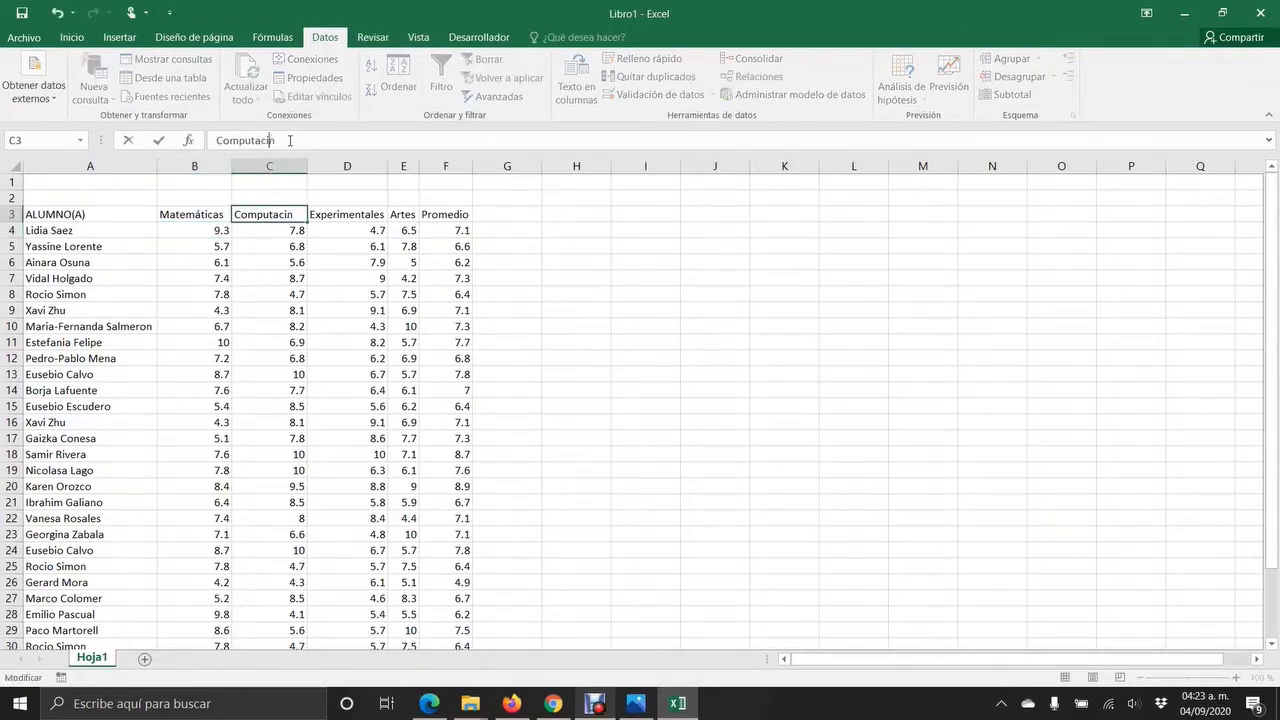
pyautogui.write('ó')
pyautogui.click(406, 338)
pyautogui.click(486, 389)
pyautogui.click(410, 486)
# - Format the range A3:F34 as a table with headers, using the black-and-gray banded style from the Medio group
pyautogui.scroll(-1, 409, 486)
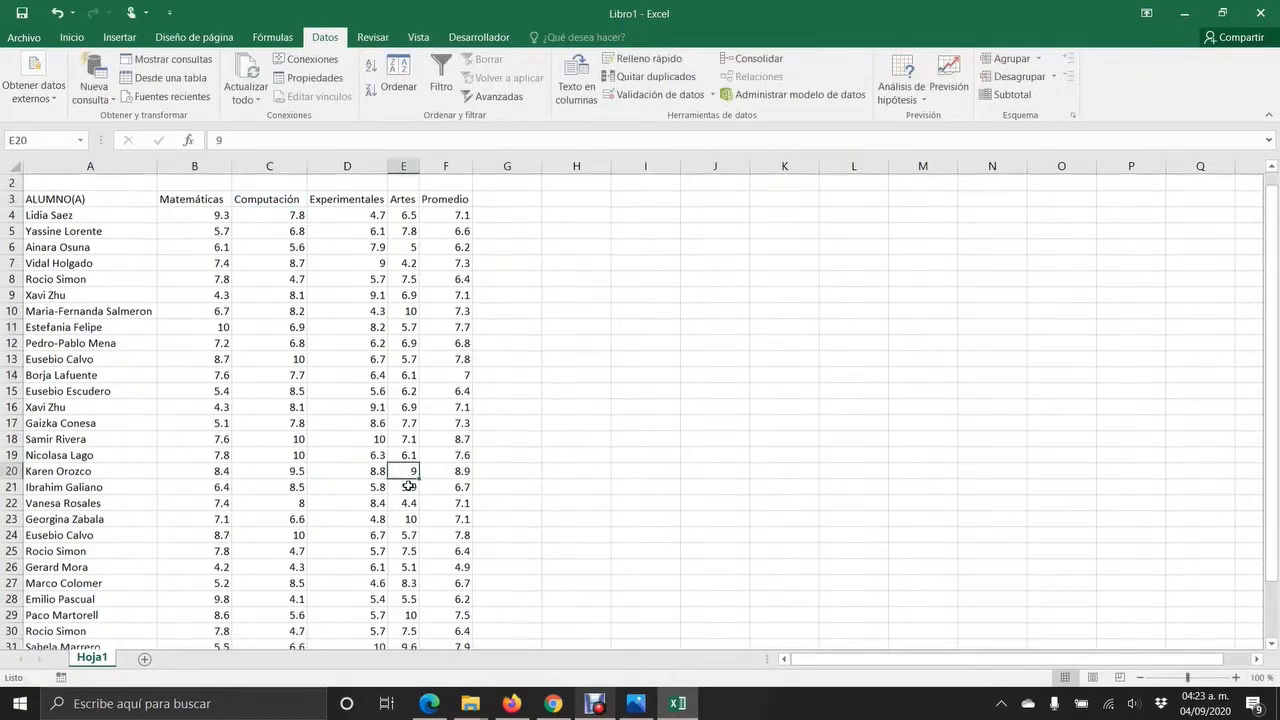
pyautogui.scroll(-2, 412, 486)
pyautogui.scroll(2, 275, 384)
pyautogui.moveTo(55, 215); pyautogui.dragTo(458, 606)
pyautogui.scroll(2, 370, 410)
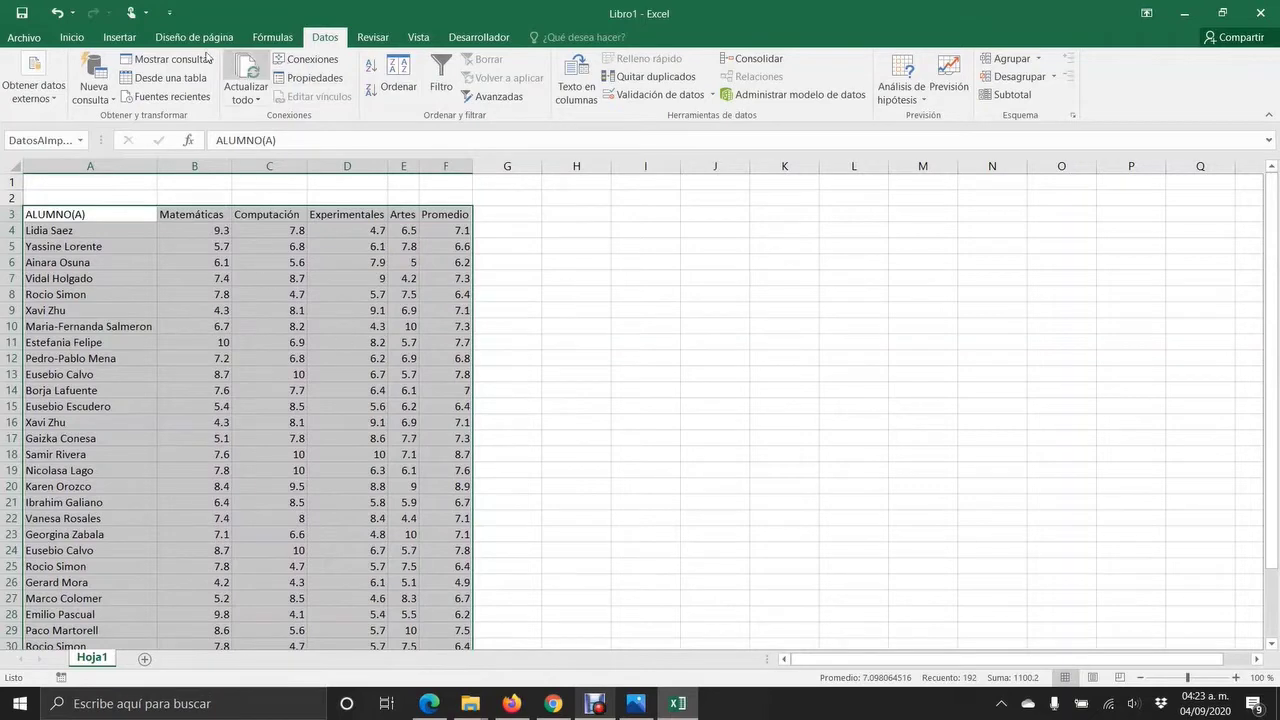
pyautogui.click(75, 38)
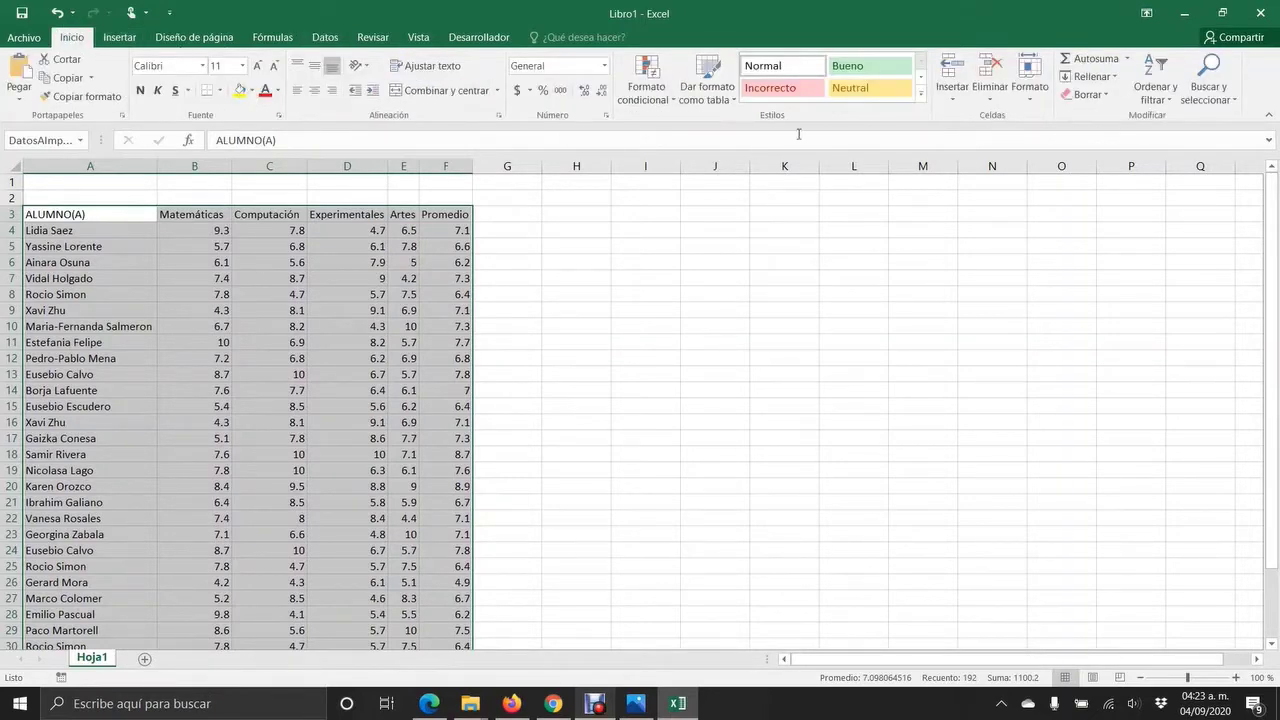
pyautogui.click(706, 104)
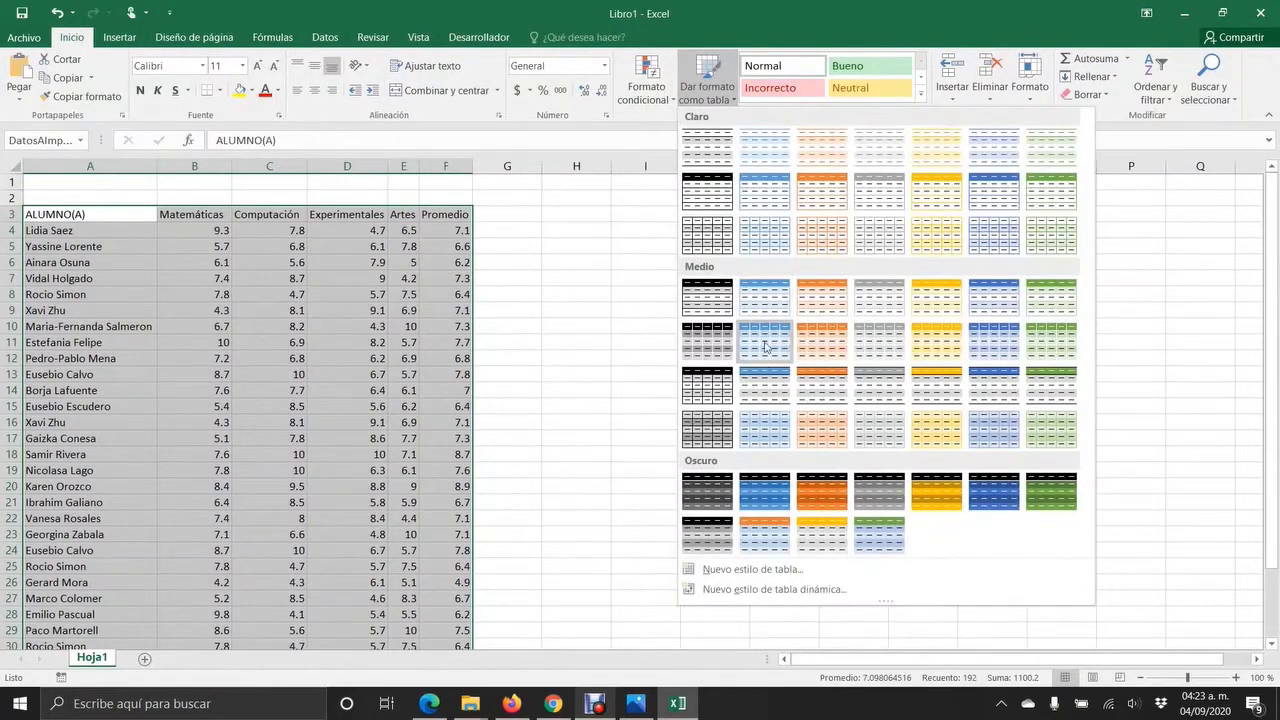
pyautogui.click(718, 344)
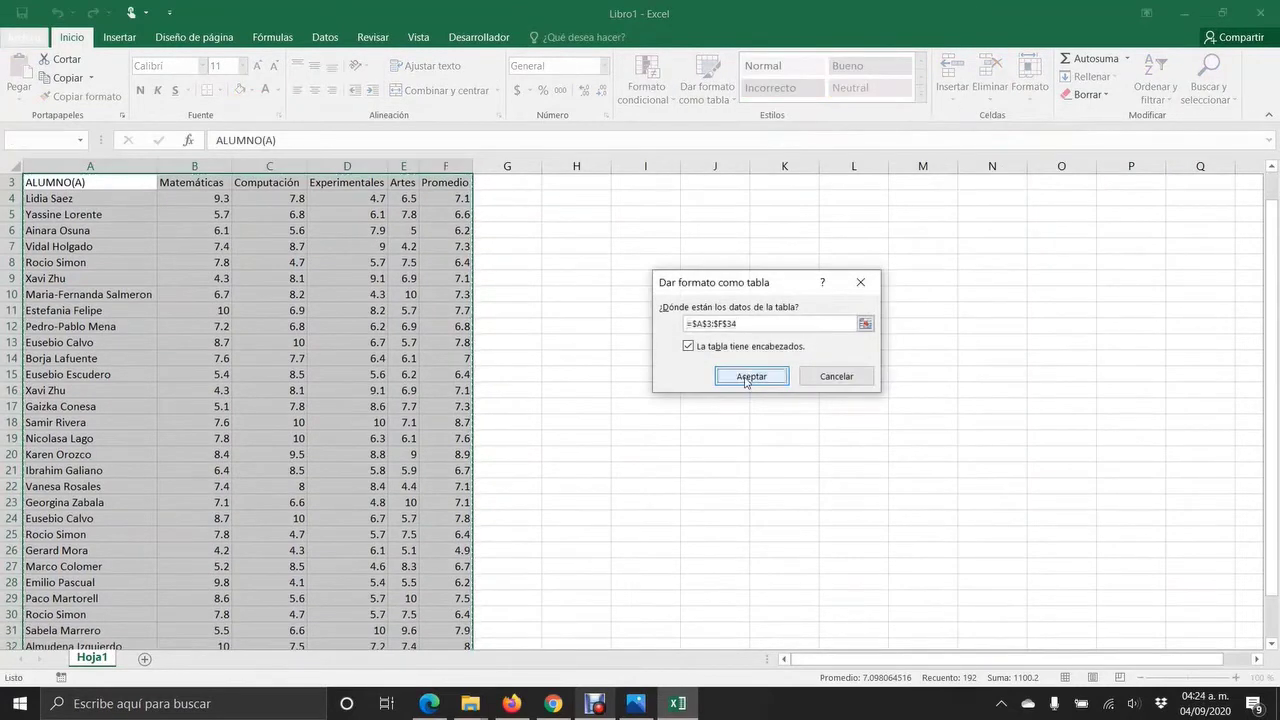
pyautogui.click(748, 378)
pyautogui.click(608, 400)
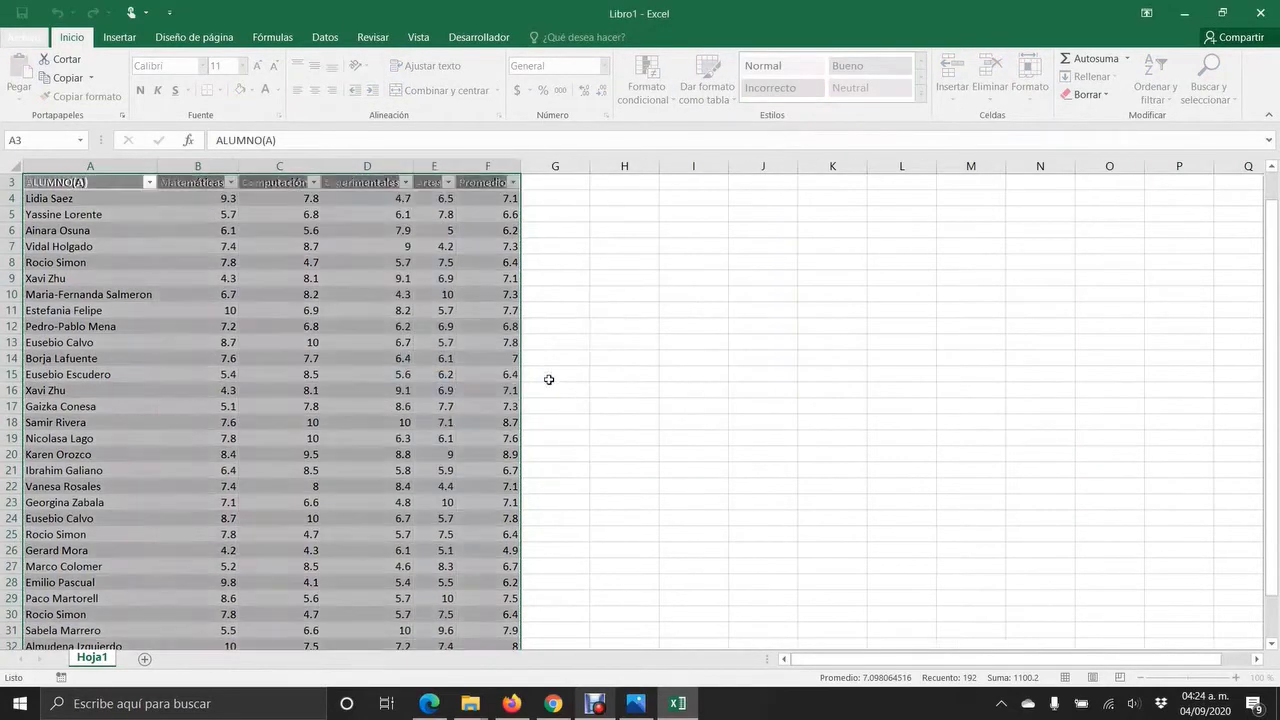
pyautogui.scroll(1, 307, 201)
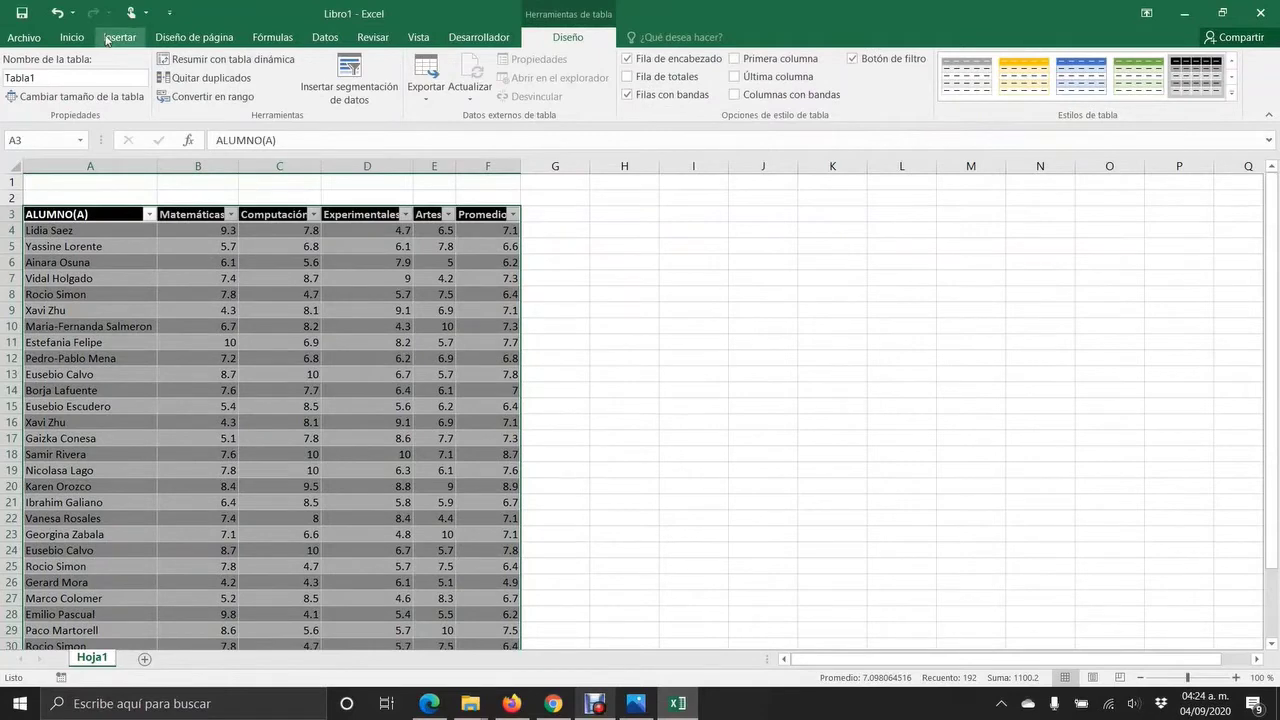
# - Insert the recommended Columna agrupada chart of the grades table and place it beside the table over columns I to O, starting near row 7
pyautogui.click(117, 40)
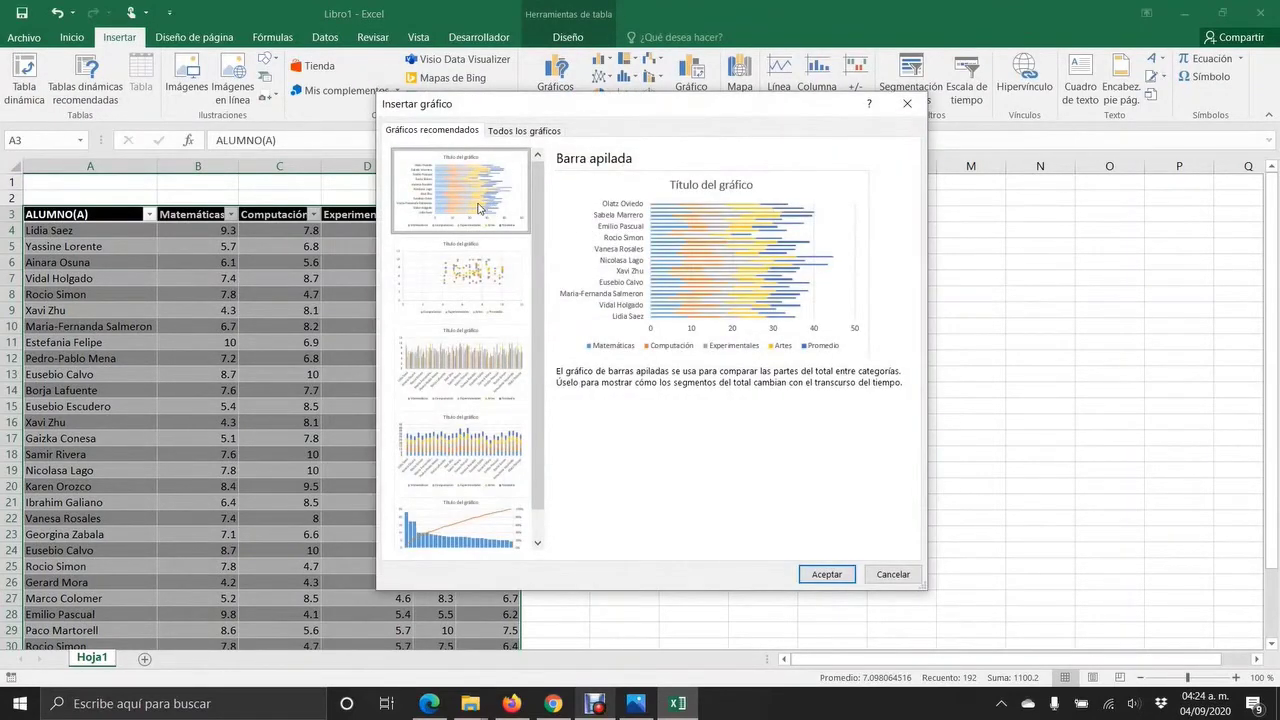
pyautogui.click(468, 292)
pyautogui.click(476, 398)
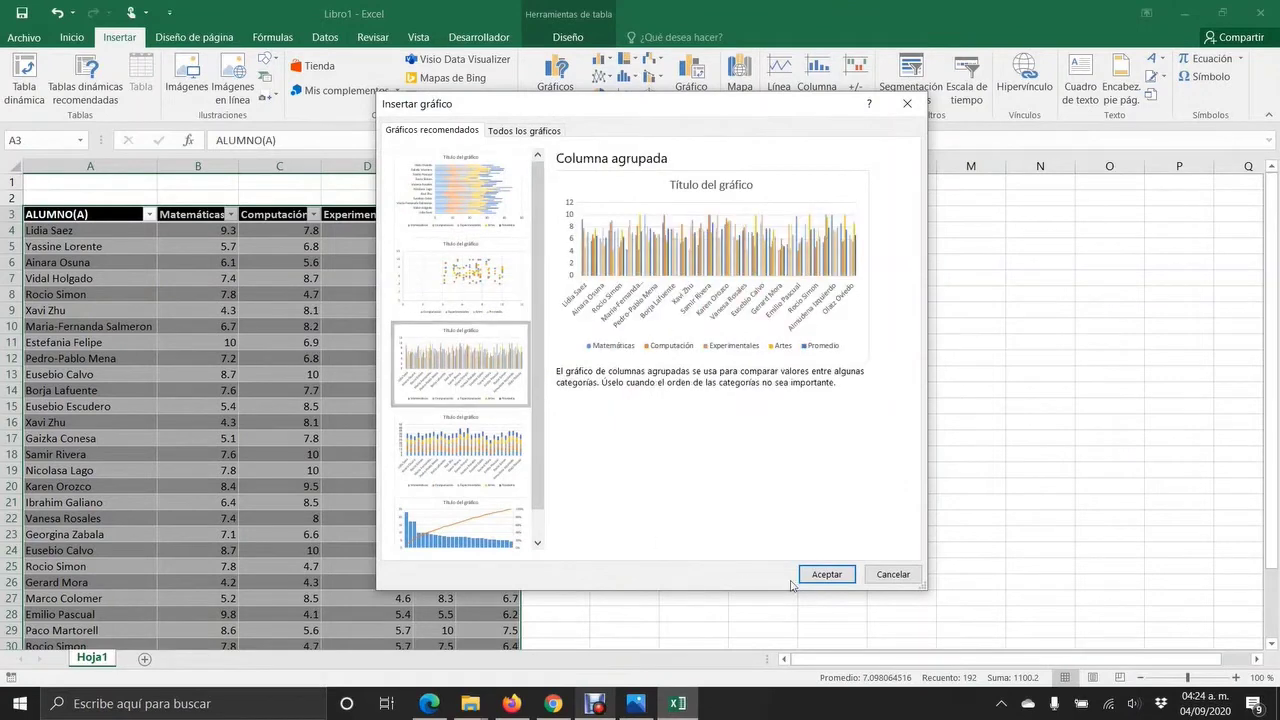
pyautogui.click(826, 577)
pyautogui.moveTo(590, 317); pyautogui.dragTo(867, 293)
pyautogui.moveTo(772, 278); pyautogui.dragTo(721, 278)
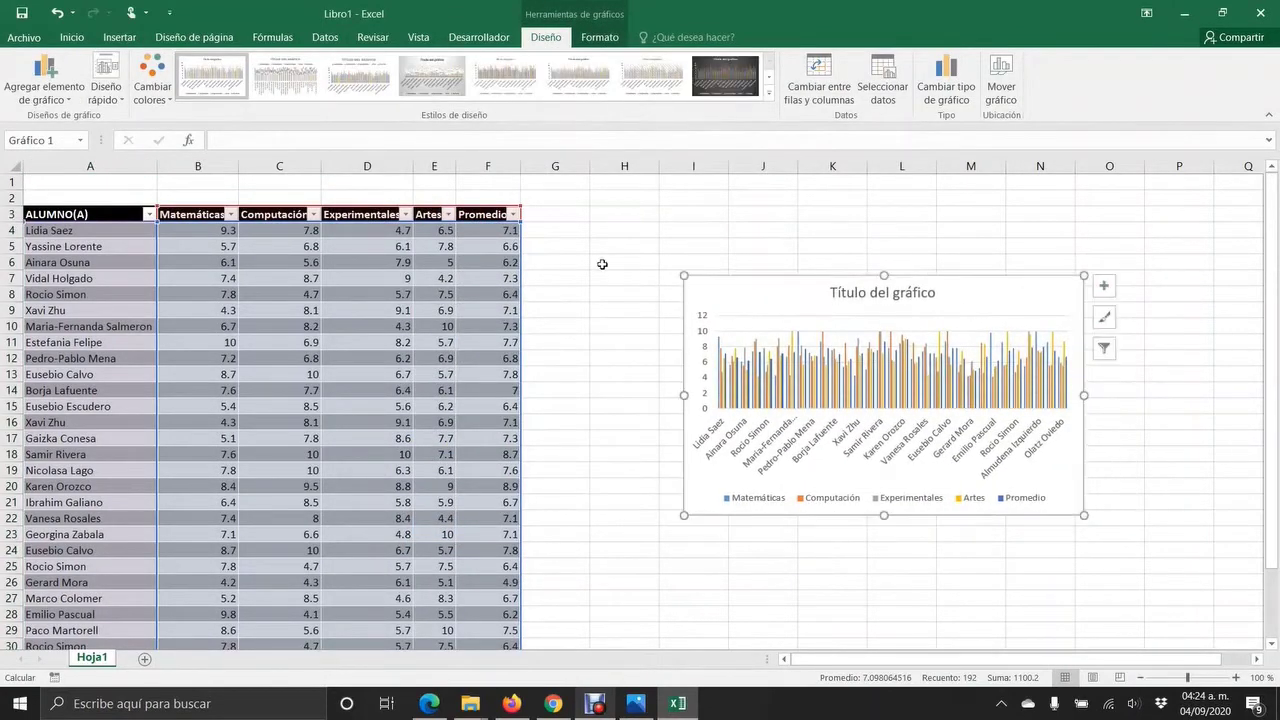
pyautogui.click(606, 261)
pyautogui.click(627, 230)
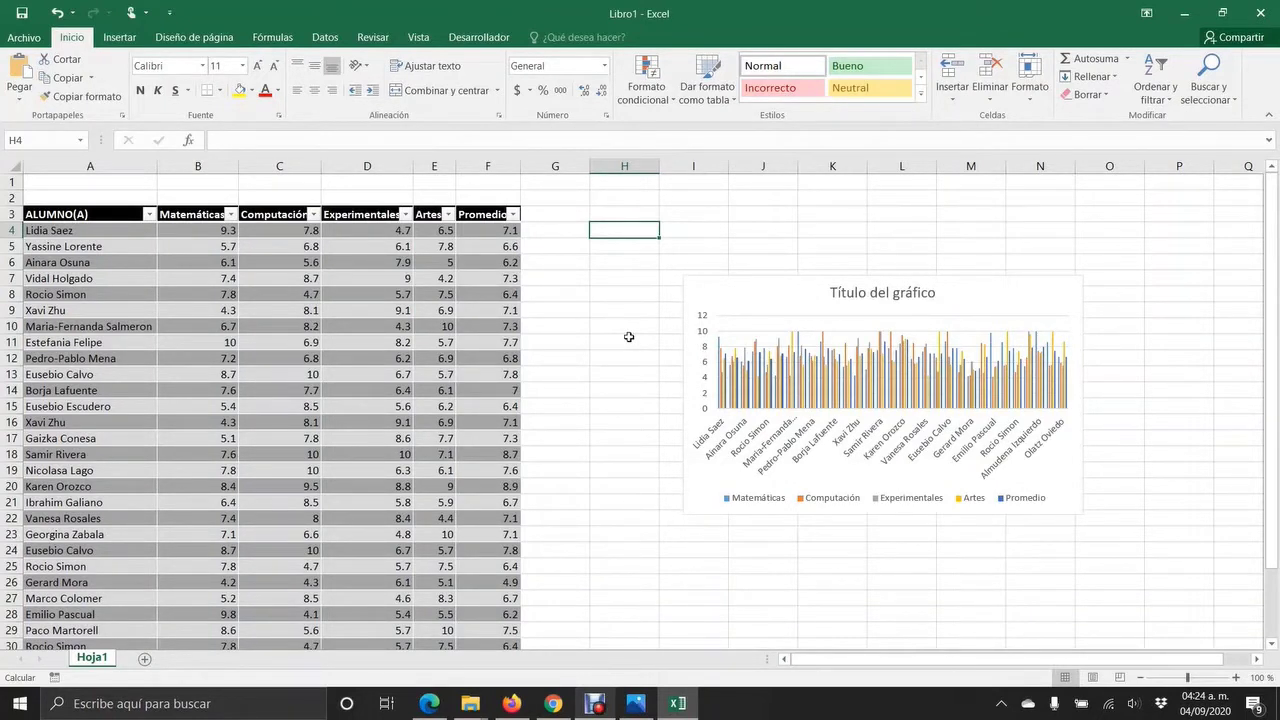
# - Show the sheet in page break preview at 100 % zoom
pyautogui.click(418, 38)
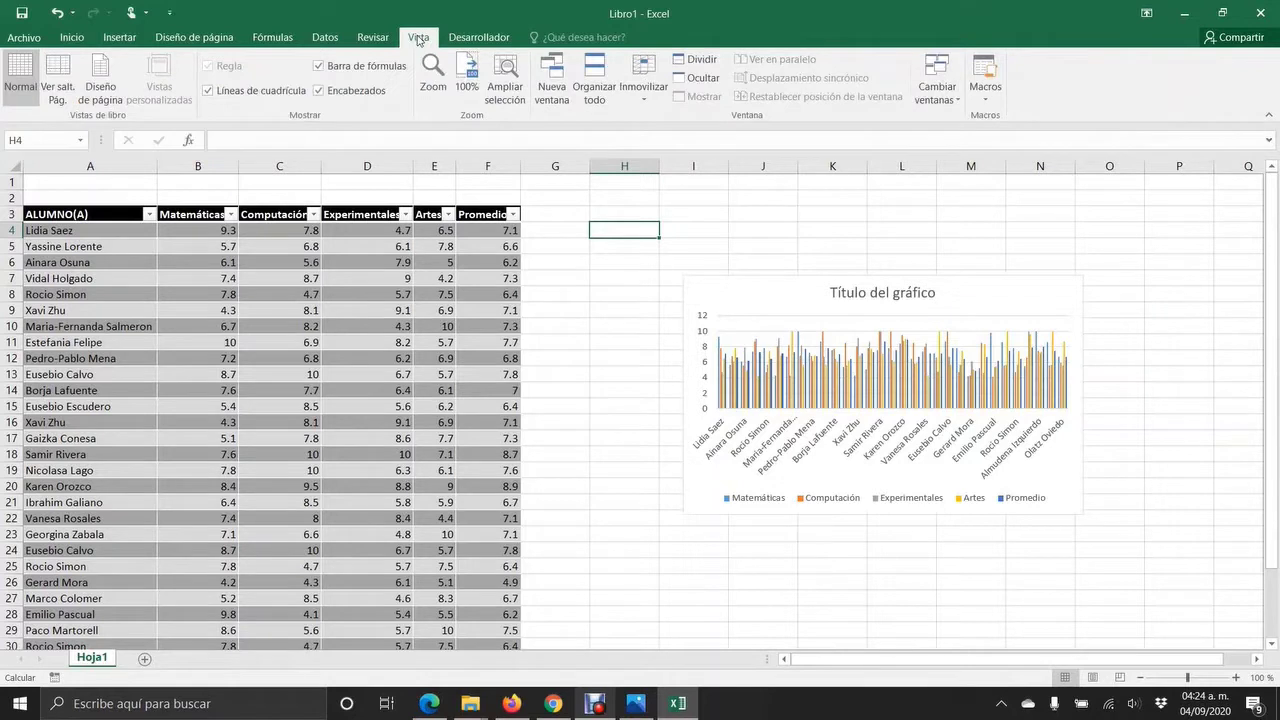
pyautogui.click(55, 88)
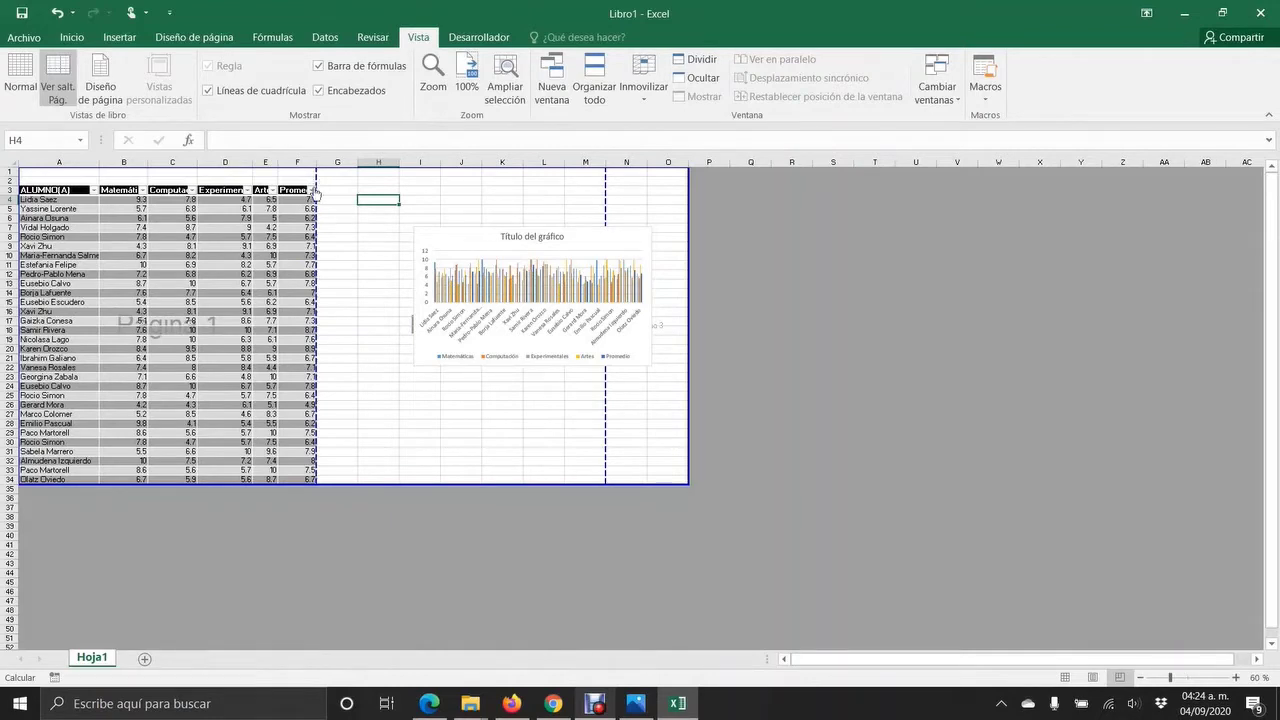
pyautogui.scroll(4, 313, 197)
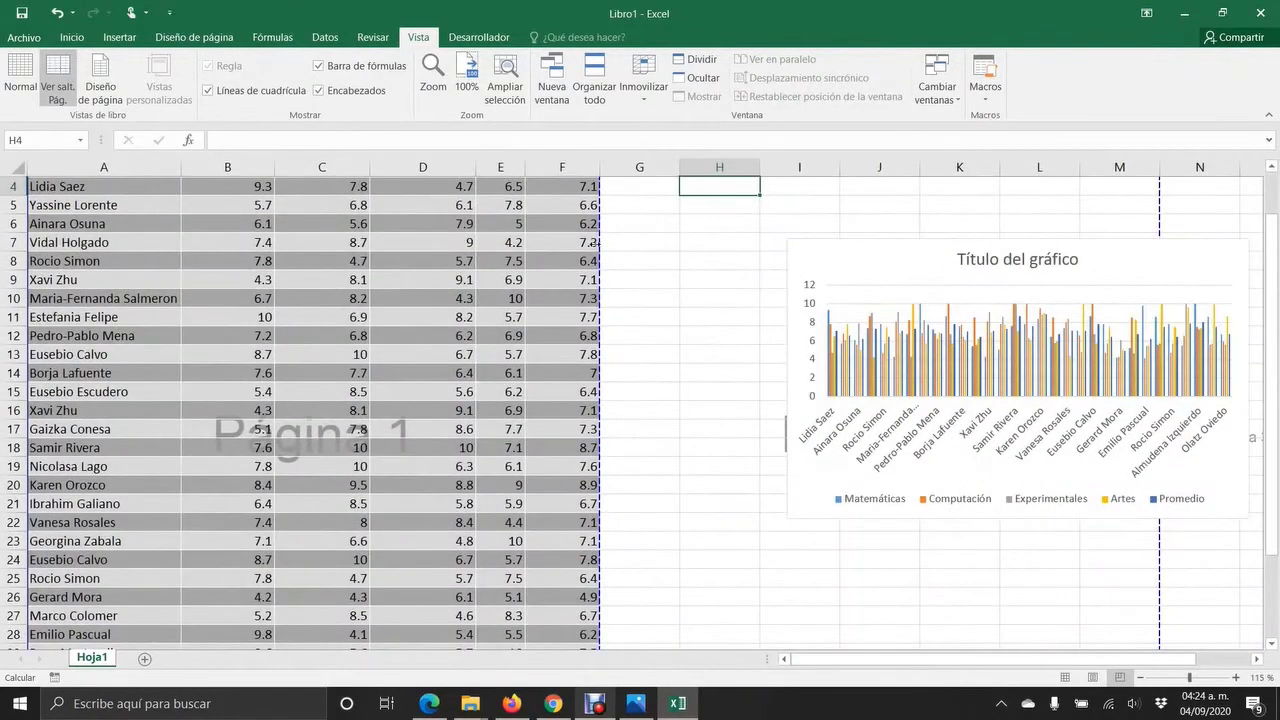
pyautogui.scroll(-1, 594, 244)
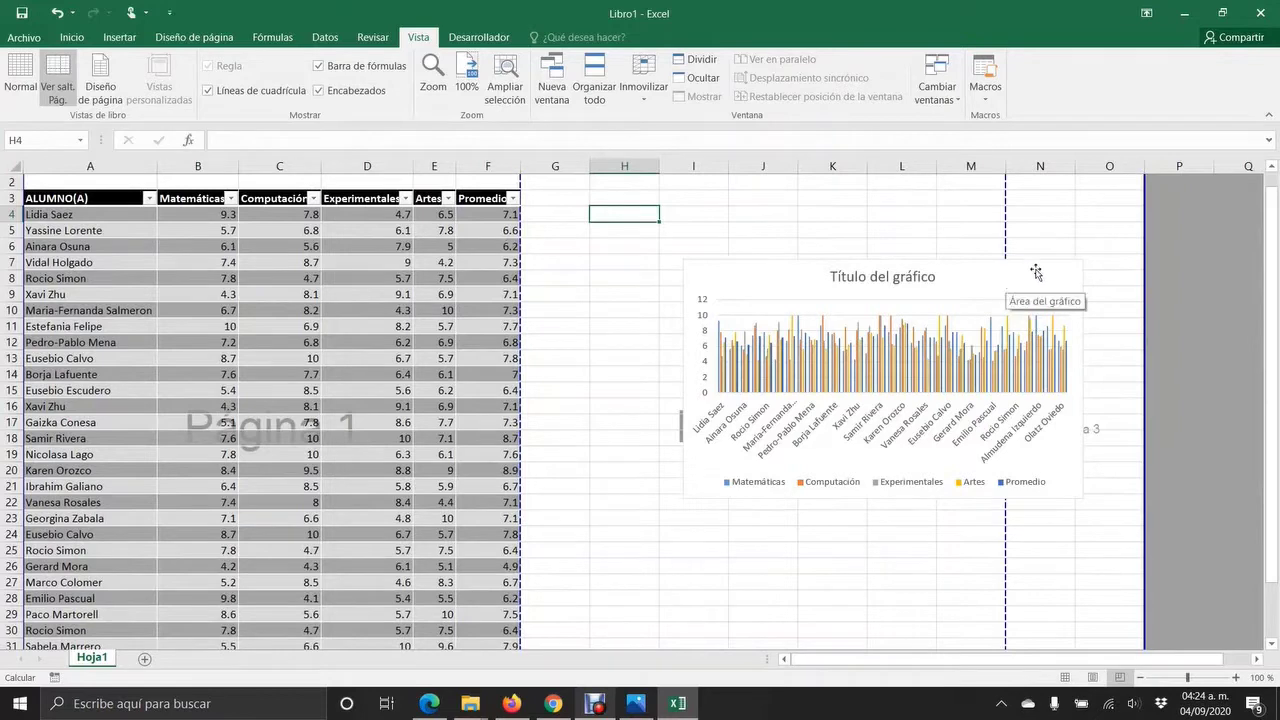
# - Check pages 1 and 2 in the print preview to see how the table and chart print, and return to the sheet
pyautogui.click(25, 37)
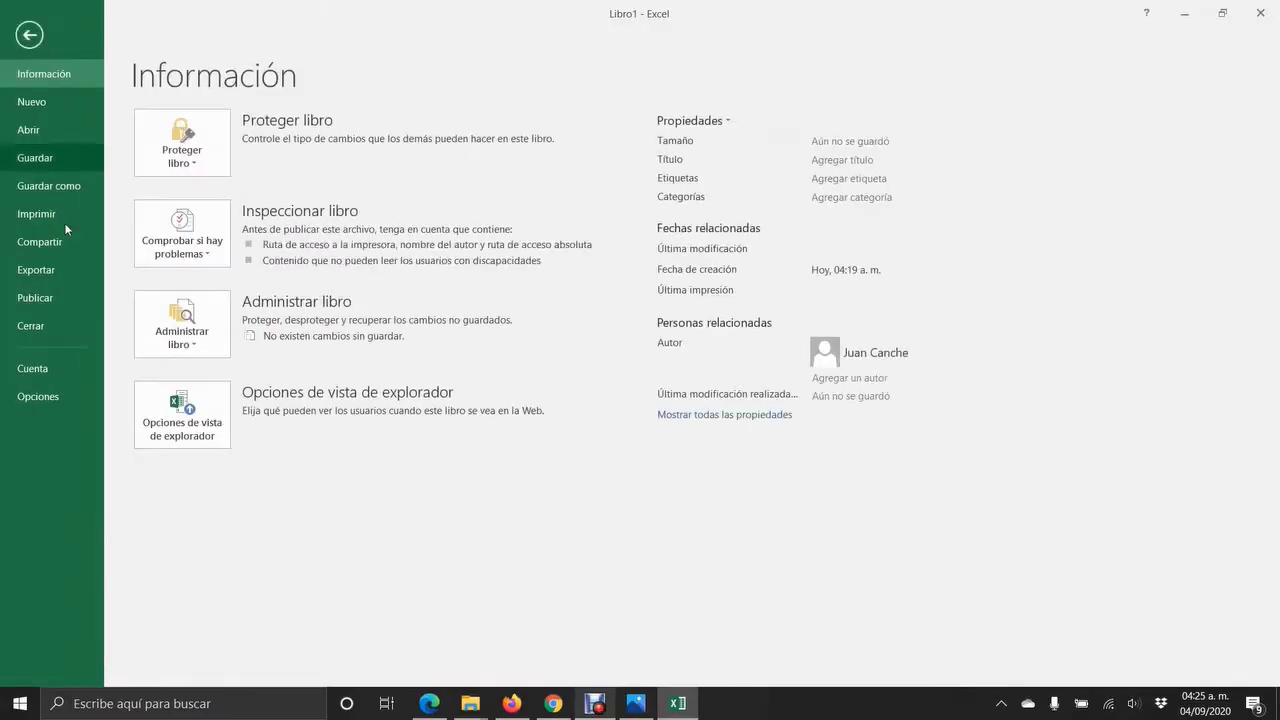
pyautogui.click(37, 214)
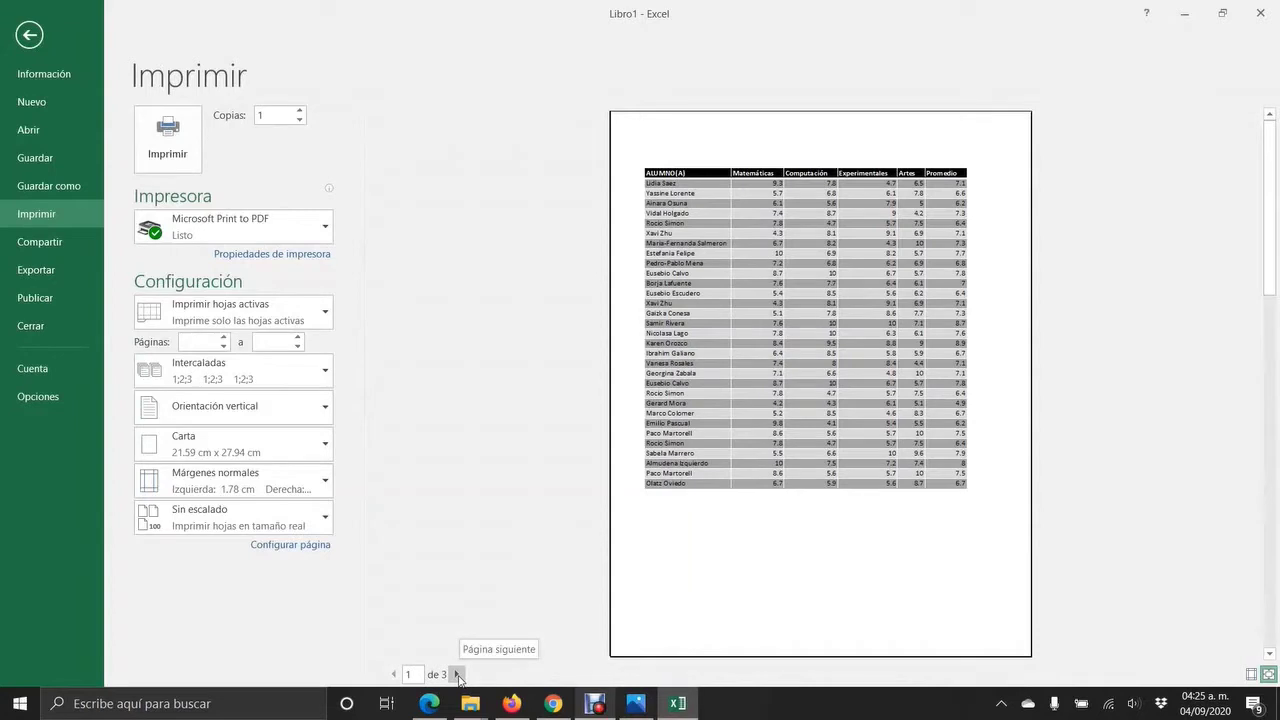
pyautogui.click(457, 675)
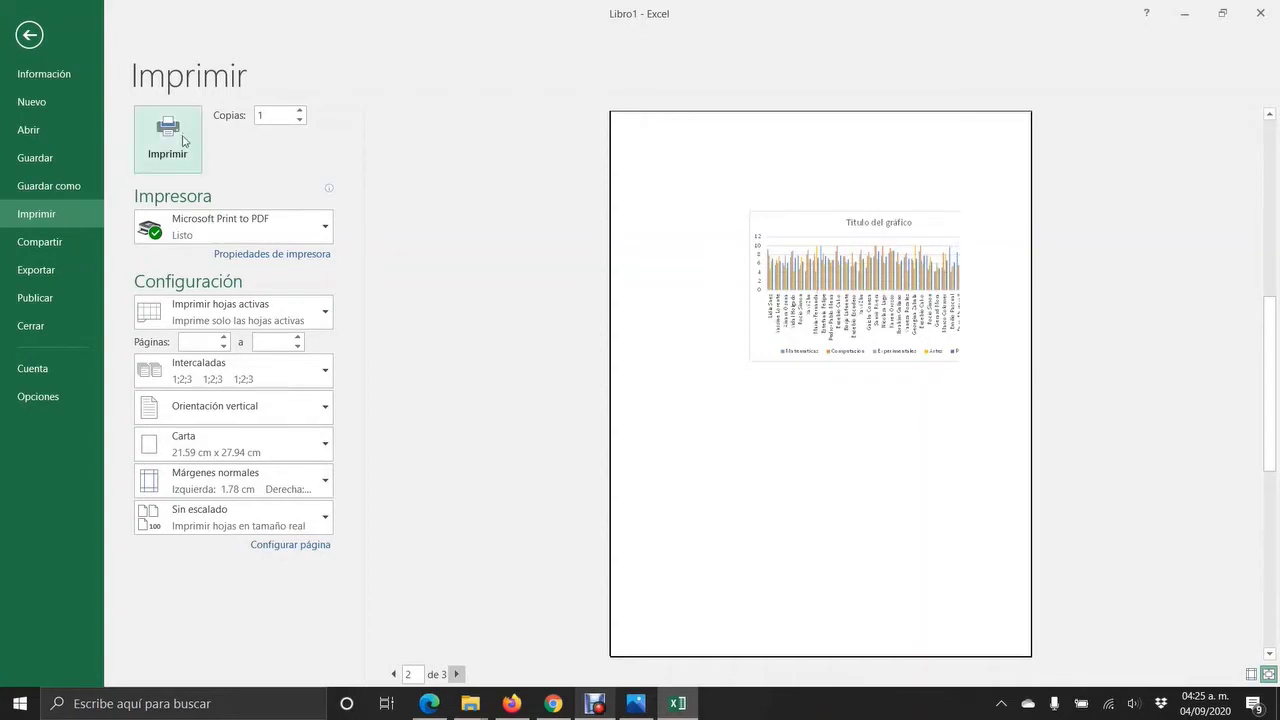
pyautogui.press('Escape')
# - Move the chart closer to the table, over columns G to M, and check pages 1 and 2 in the print preview
pyautogui.moveTo(1018, 285); pyautogui.dragTo(886, 270)
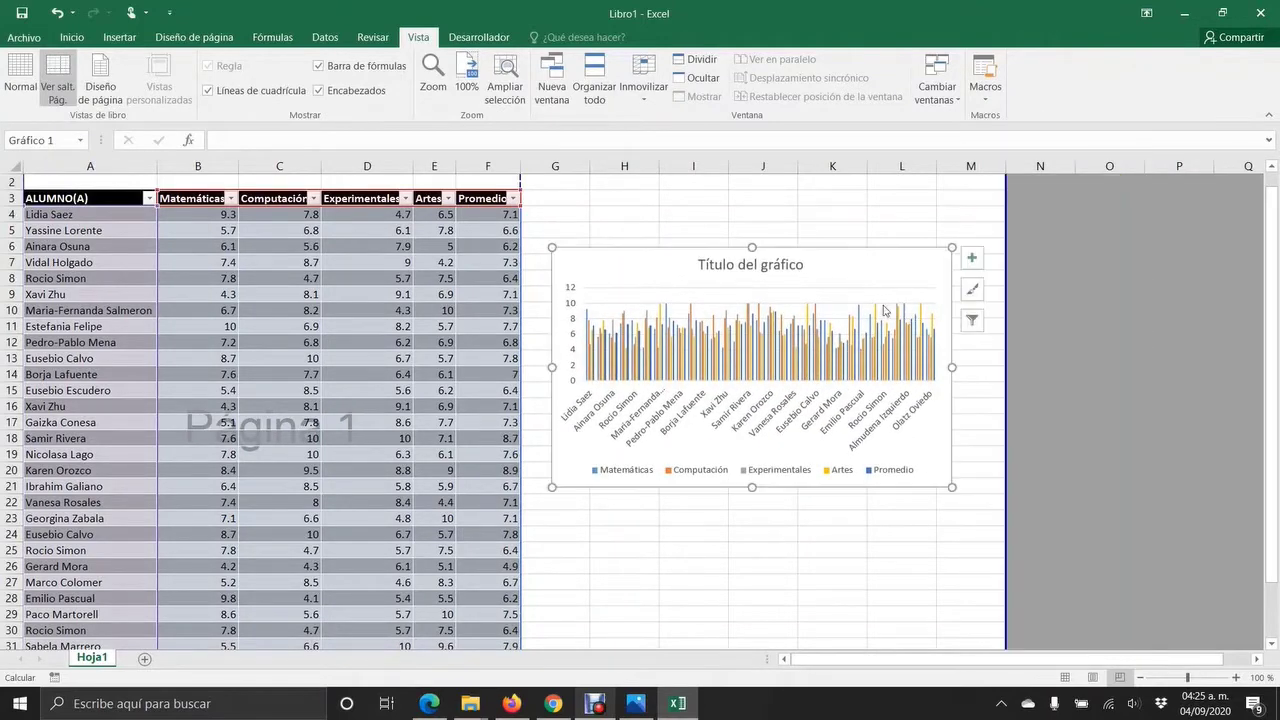
pyautogui.click(16, 37)
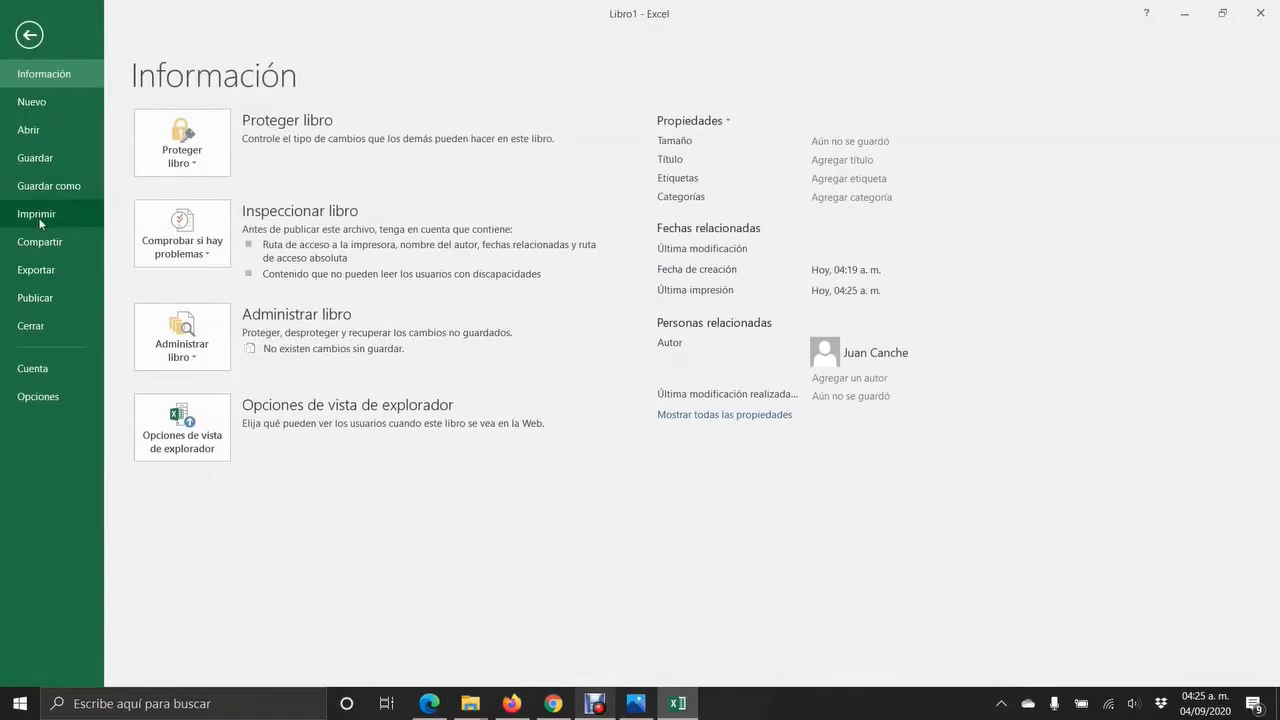
pyautogui.click(38, 213)
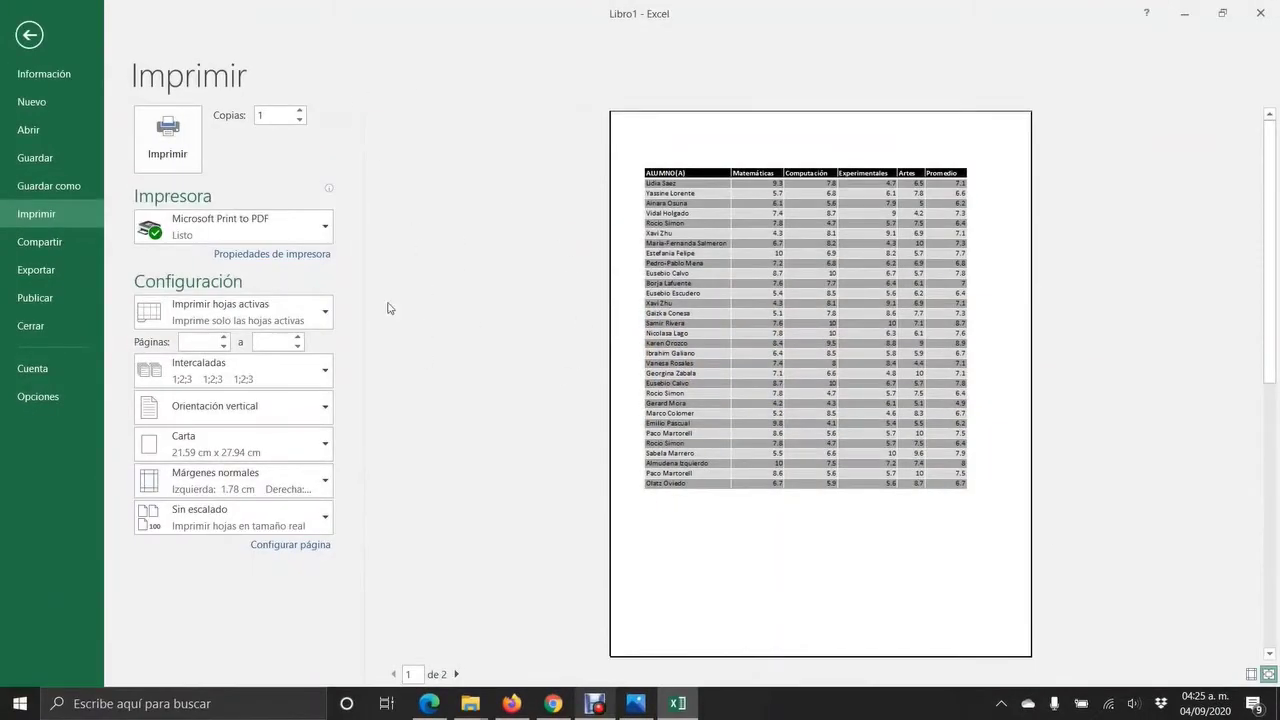
pyautogui.click(457, 674)
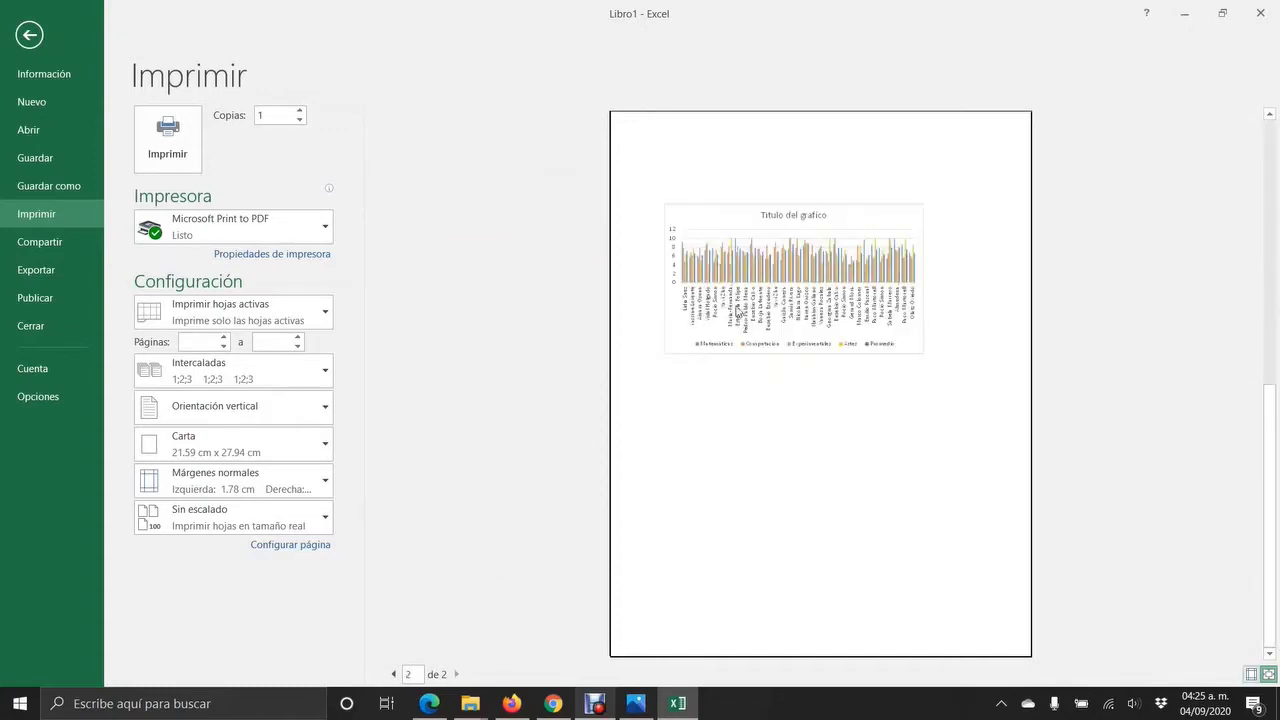
pyautogui.click(392, 675)
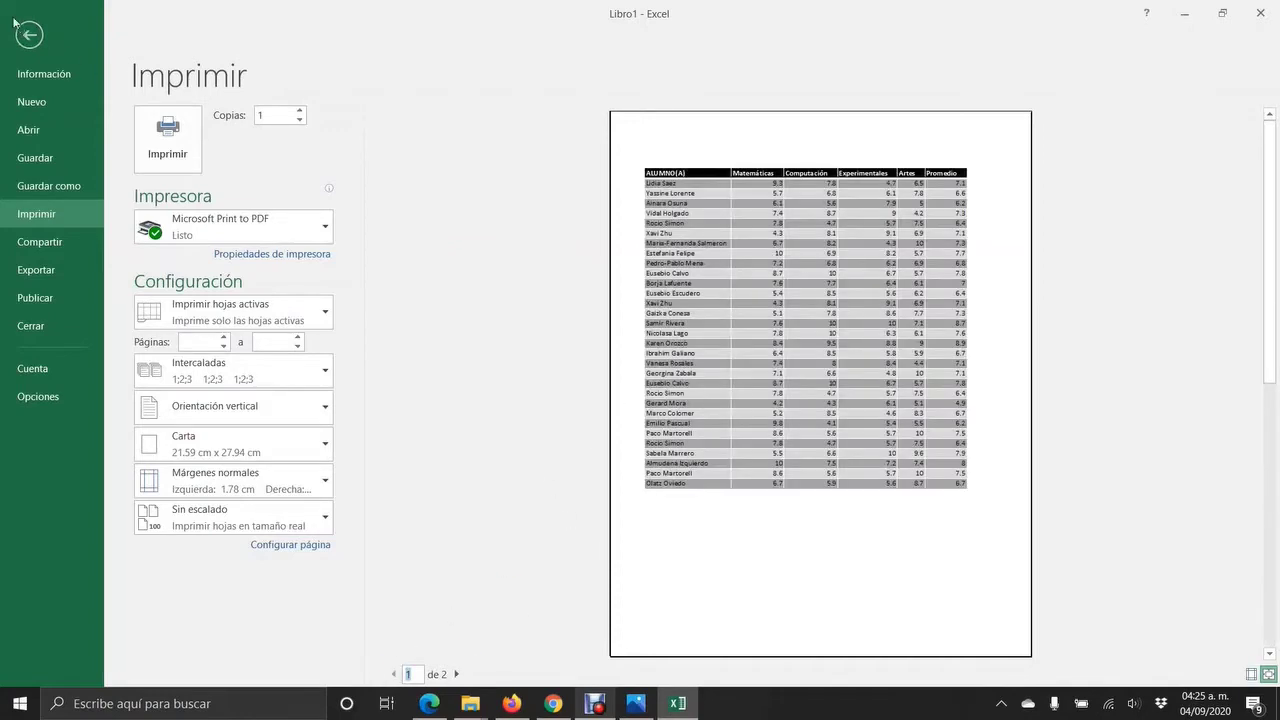
pyautogui.click(29, 35)
pyautogui.click(549, 214)
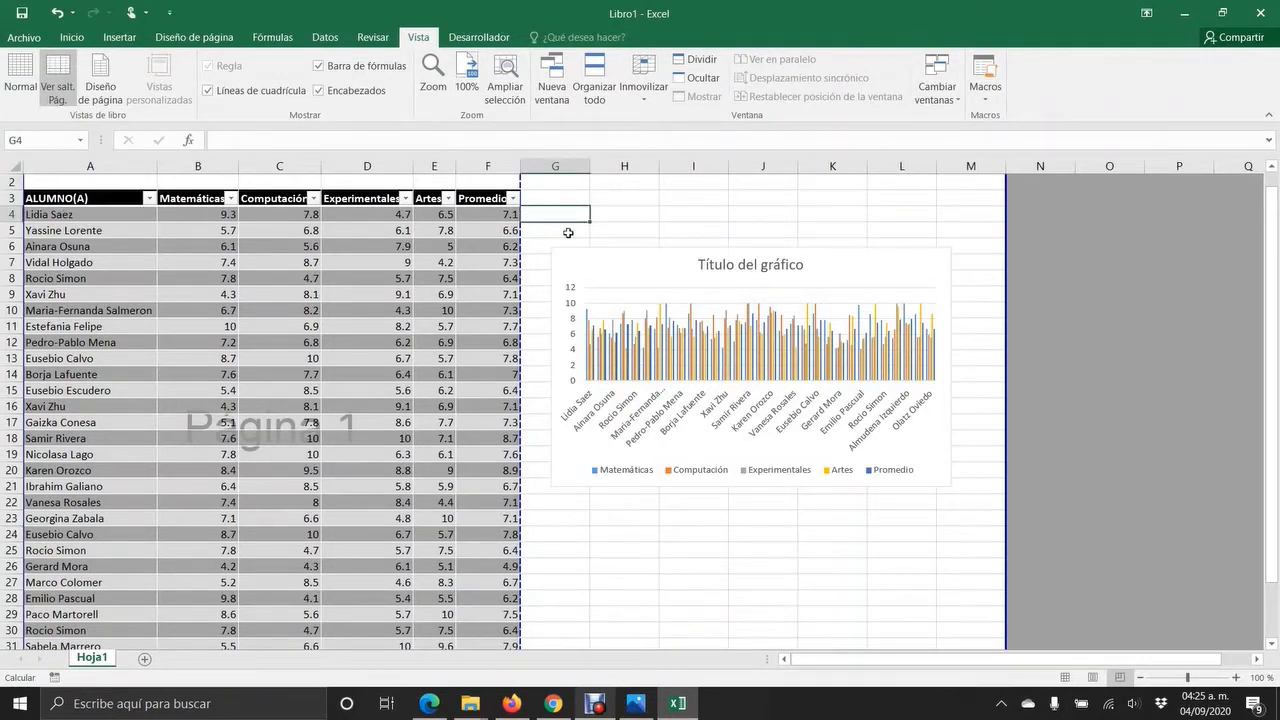
pyautogui.click(662, 213)
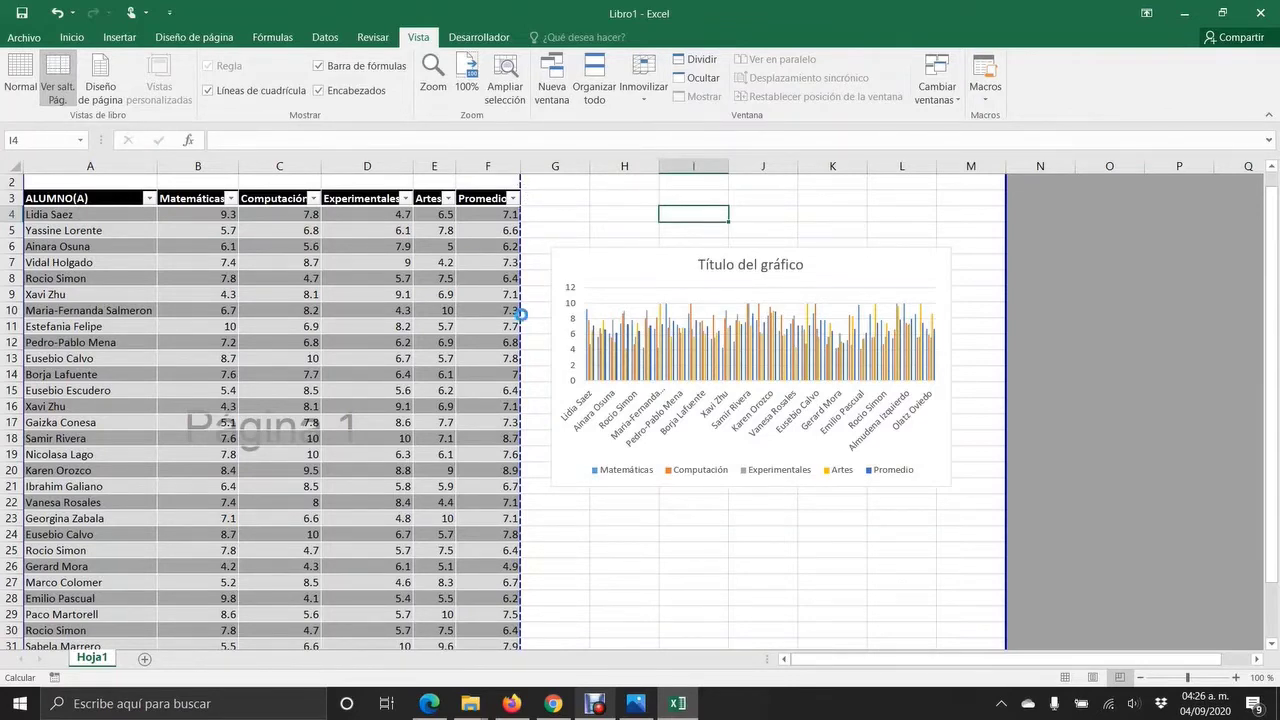
# - Move the vertical page break to the boundary between columns D and E and shift the chart against the table's edge
pyautogui.keyDown('ctrl'); pyautogui.scroll(-2, 517, 314); pyautogui.keyUp('ctrl')
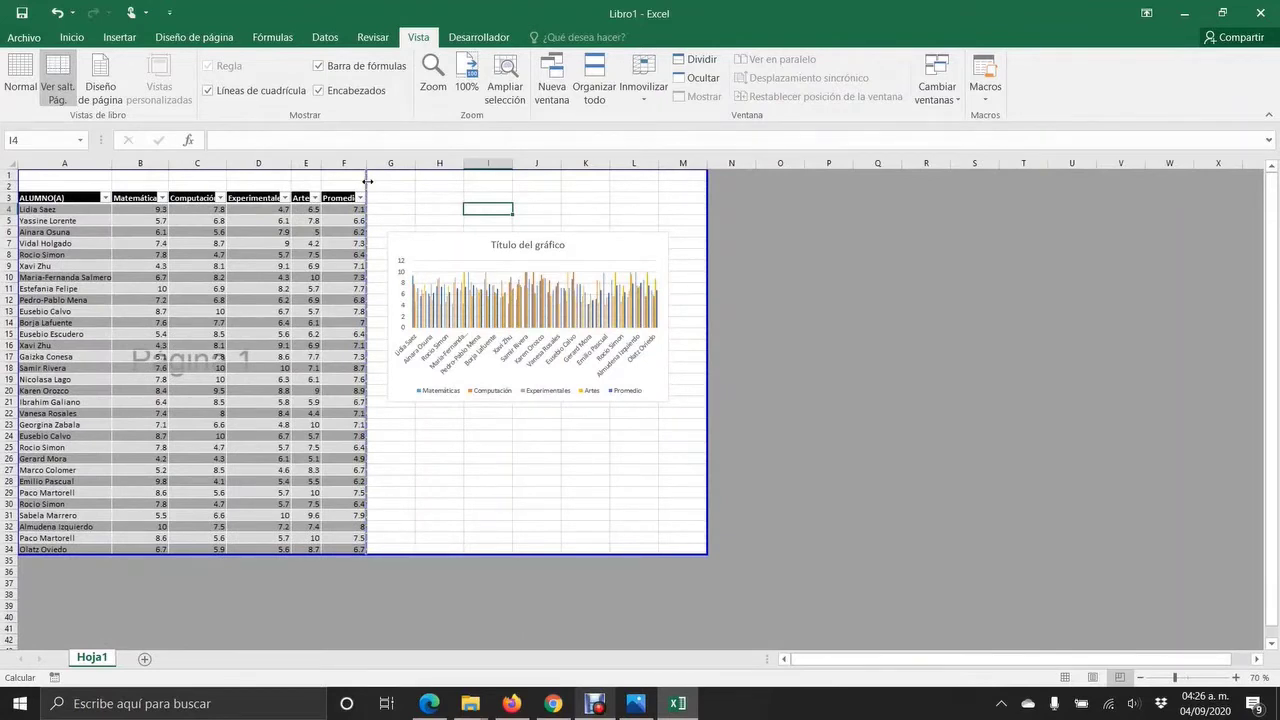
pyautogui.moveTo(368, 181); pyautogui.dragTo(283, 186)
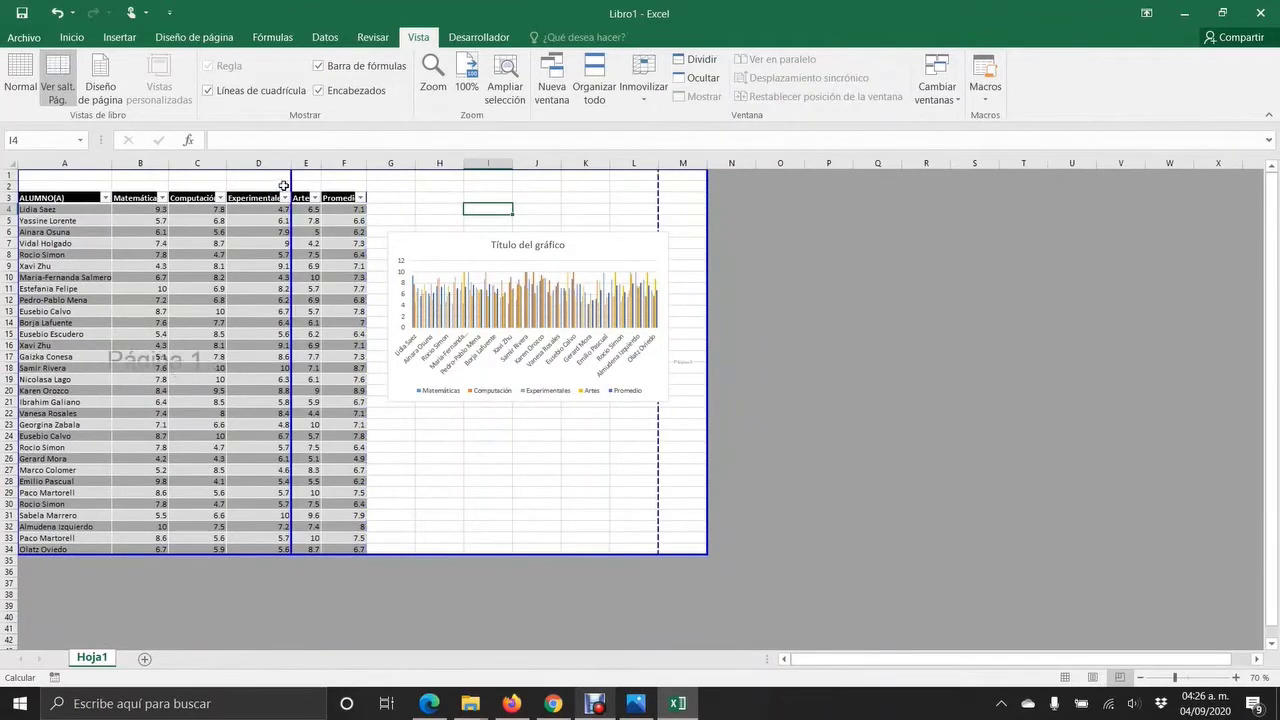
pyautogui.click(507, 330)
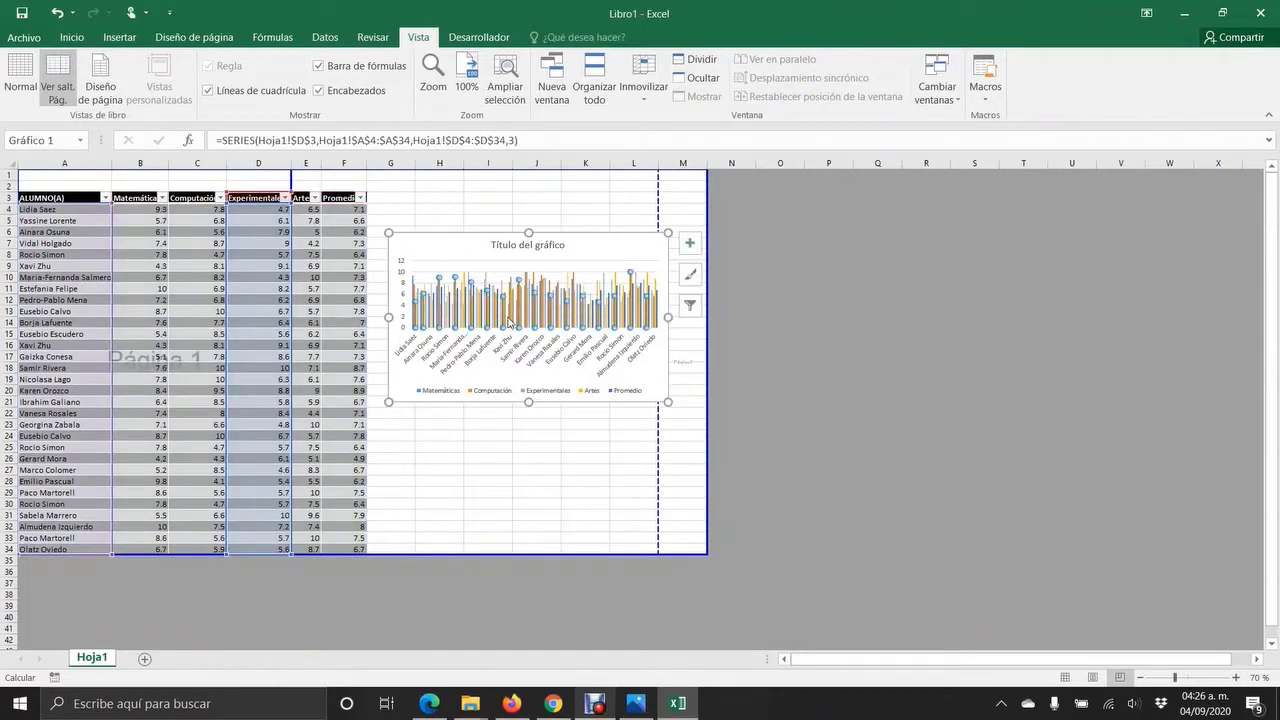
pyautogui.moveTo(486, 249); pyautogui.dragTo(449, 243)
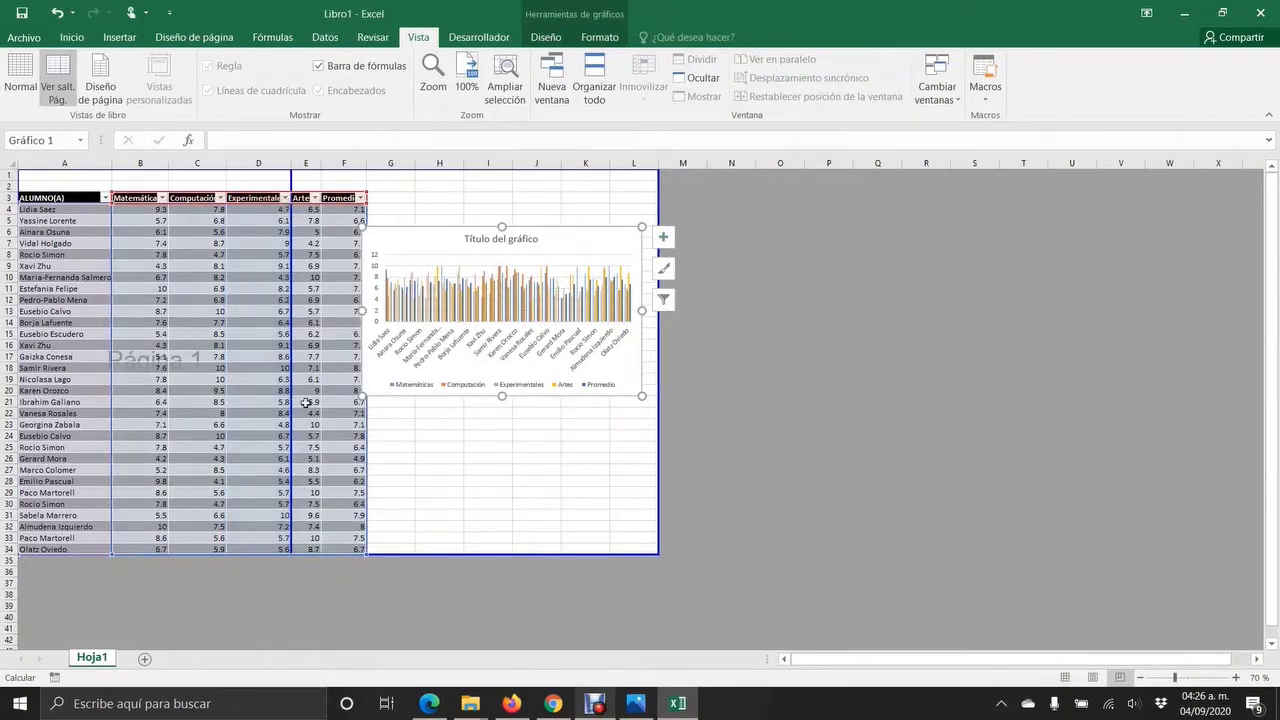
pyautogui.click(576, 479)
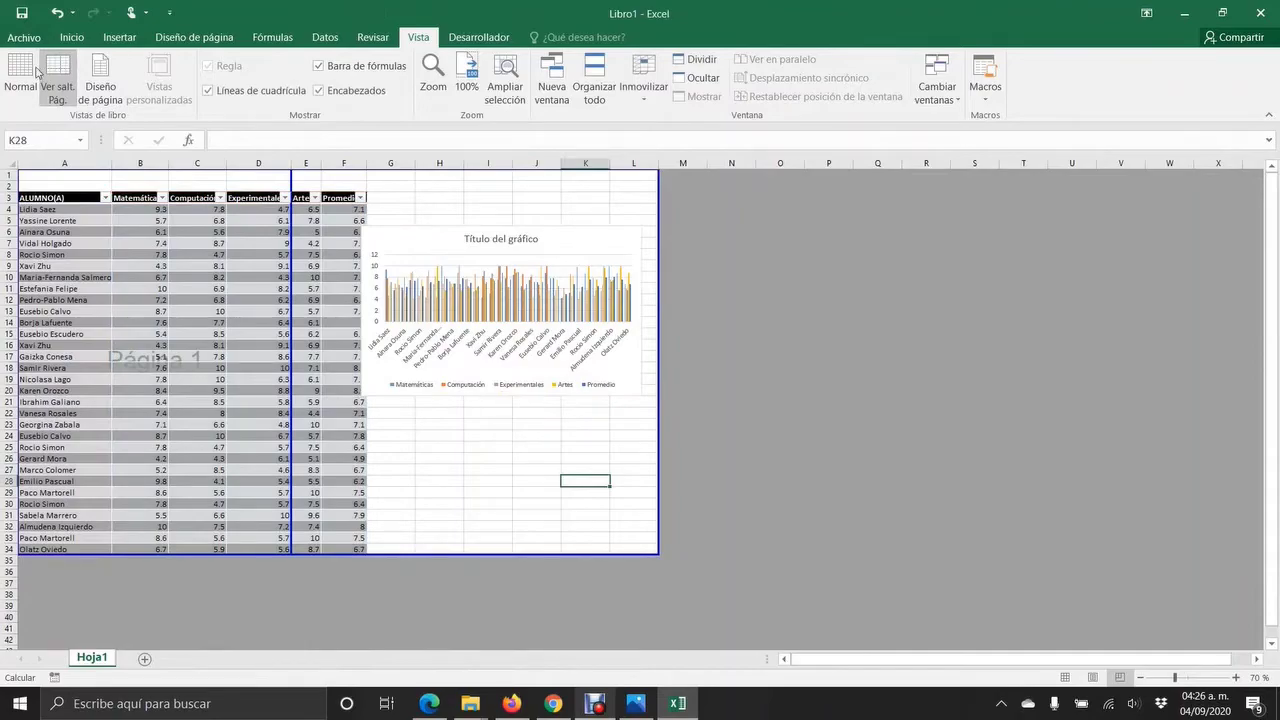
# - Check in the print preview how the table and chart are split between pages 1 and 2, and return to the sheet
pyautogui.click(26, 38)
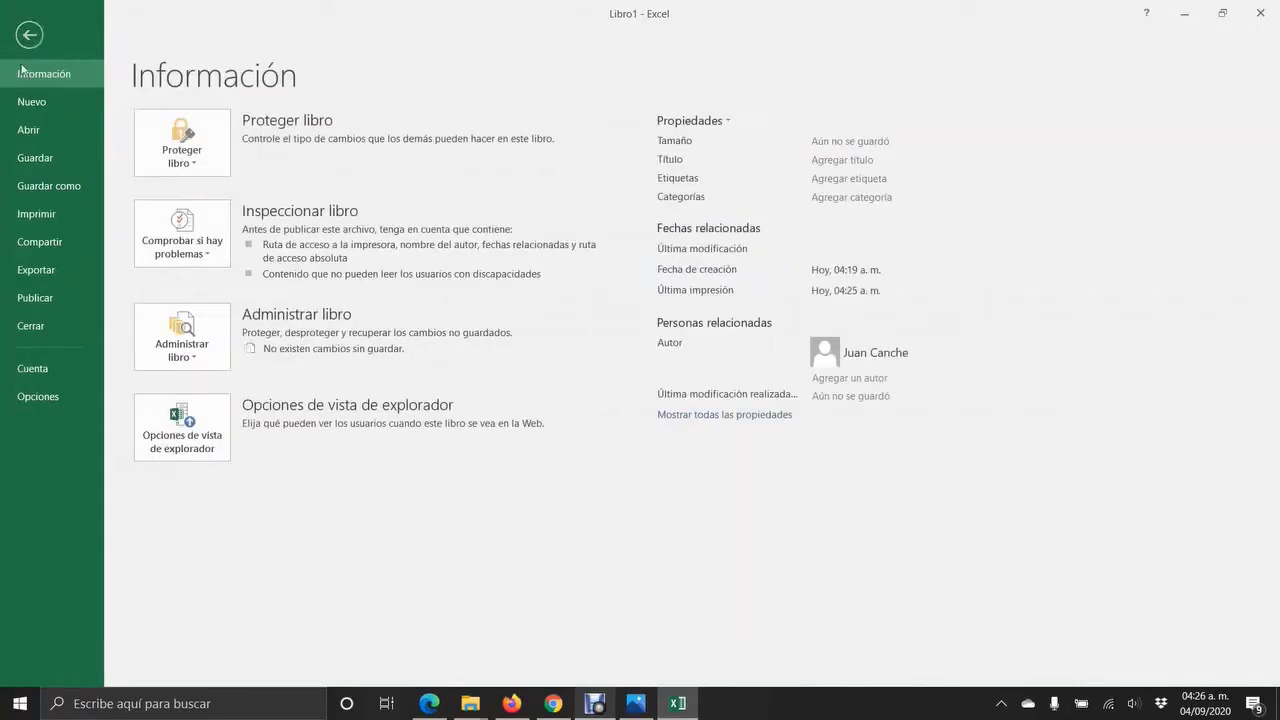
pyautogui.click(36, 213)
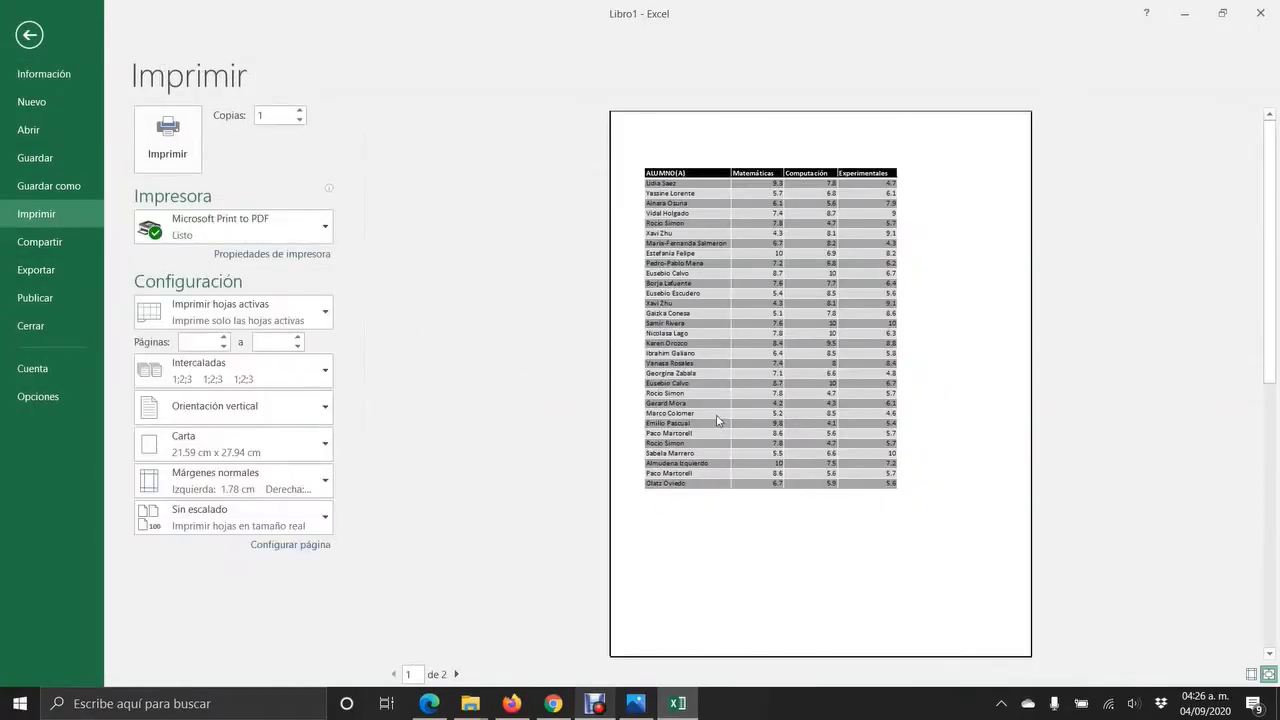
pyautogui.click(456, 674)
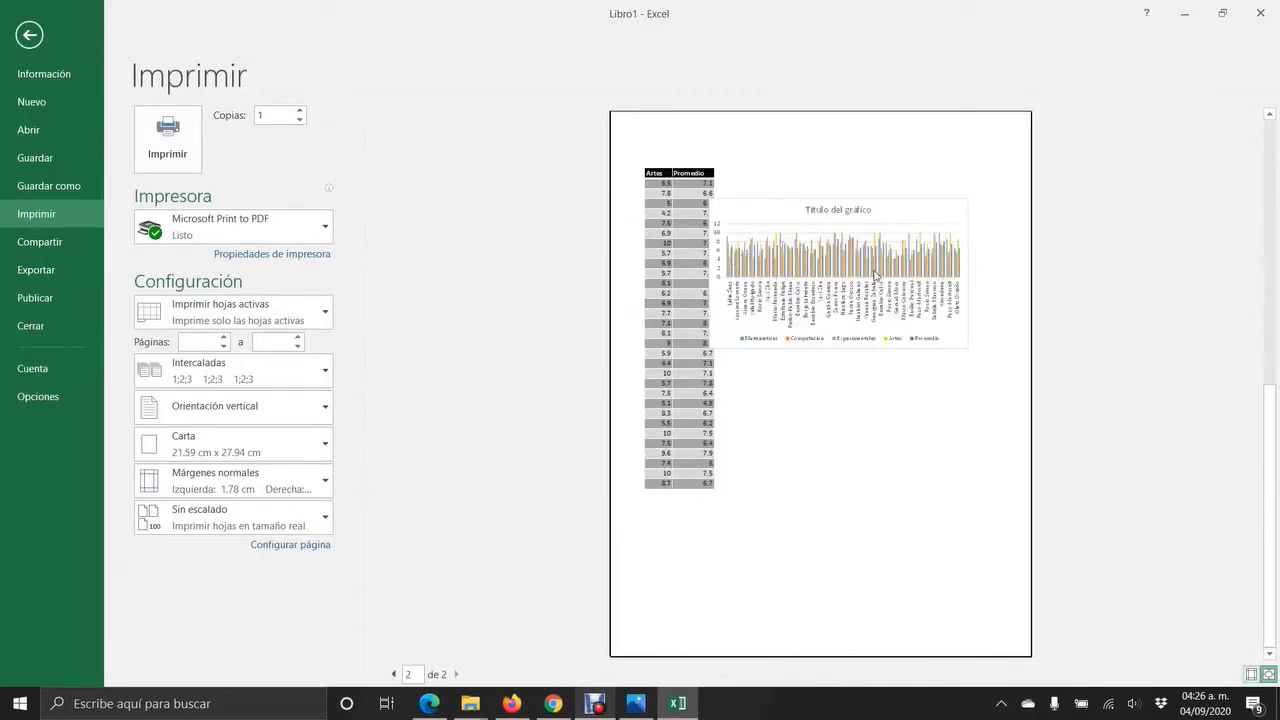
pyautogui.click(33, 38)
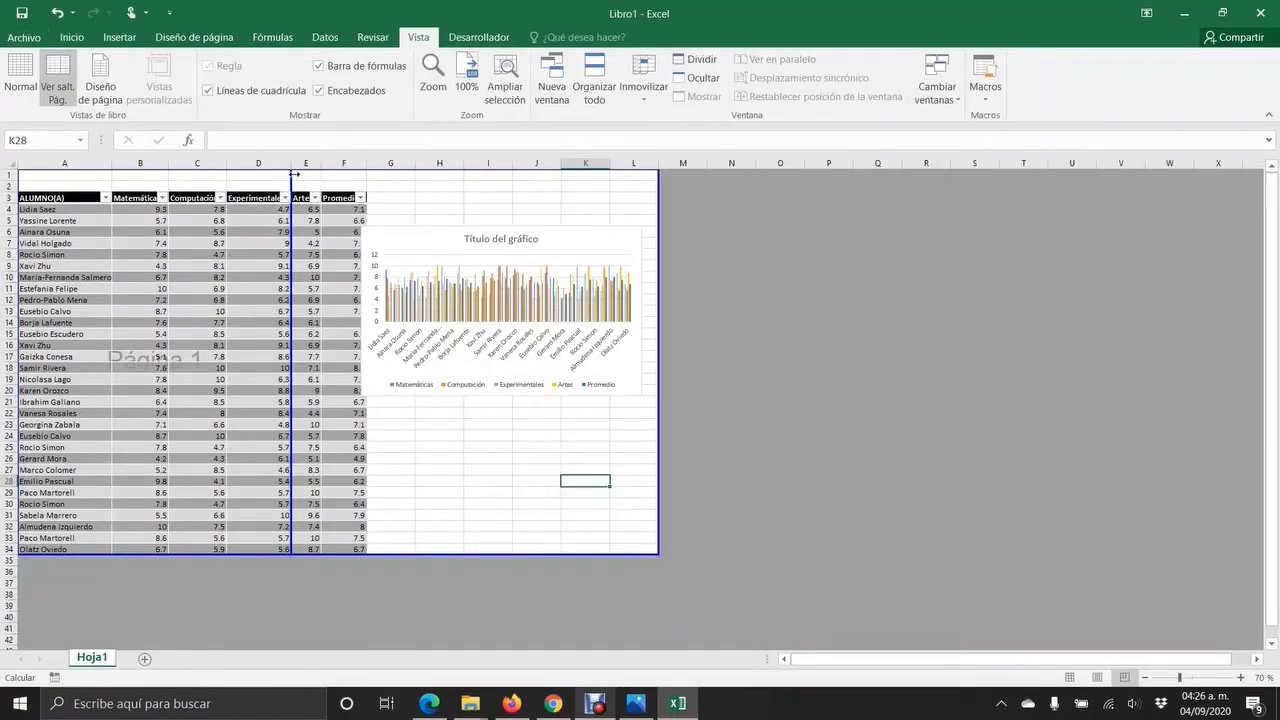
# - Move the vertical page break to the boundary between columns F and G and place the chart within columns G to M of the second page
pyautogui.moveTo(294, 174); pyautogui.dragTo(366, 180)
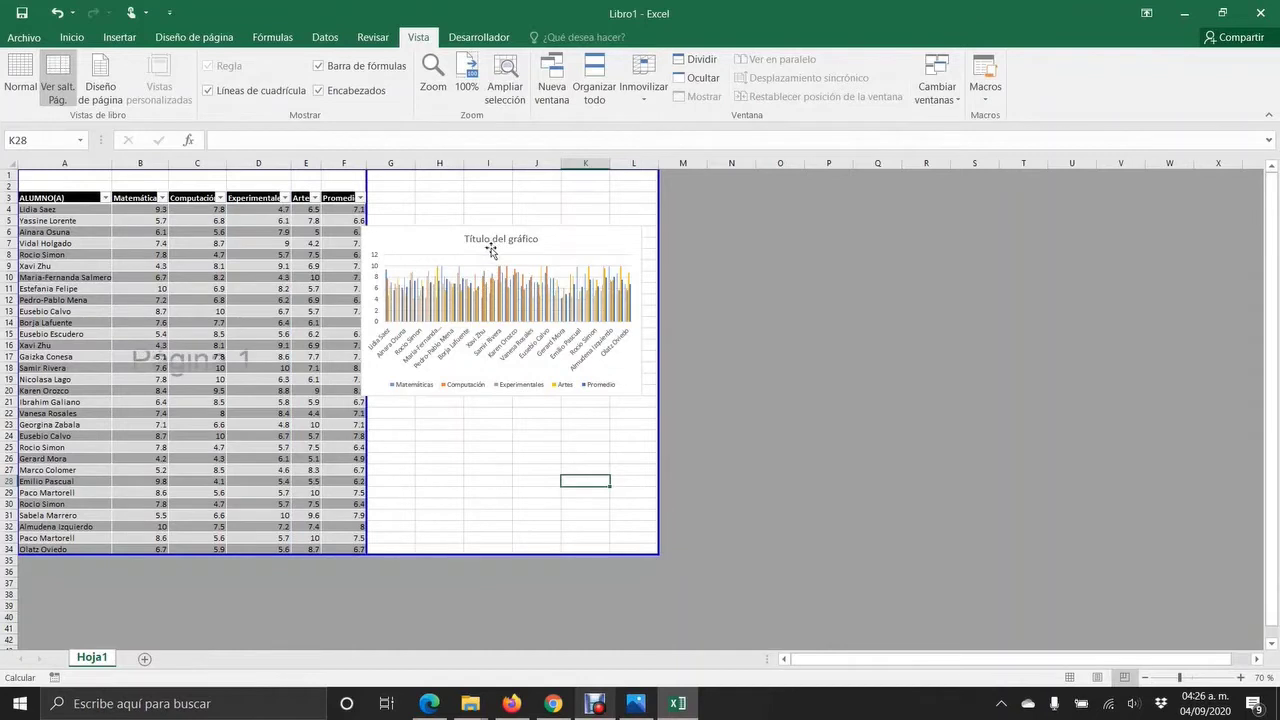
pyautogui.moveTo(654, 193); pyautogui.dragTo(706, 193)
pyautogui.moveTo(588, 243); pyautogui.dragTo(629, 223)
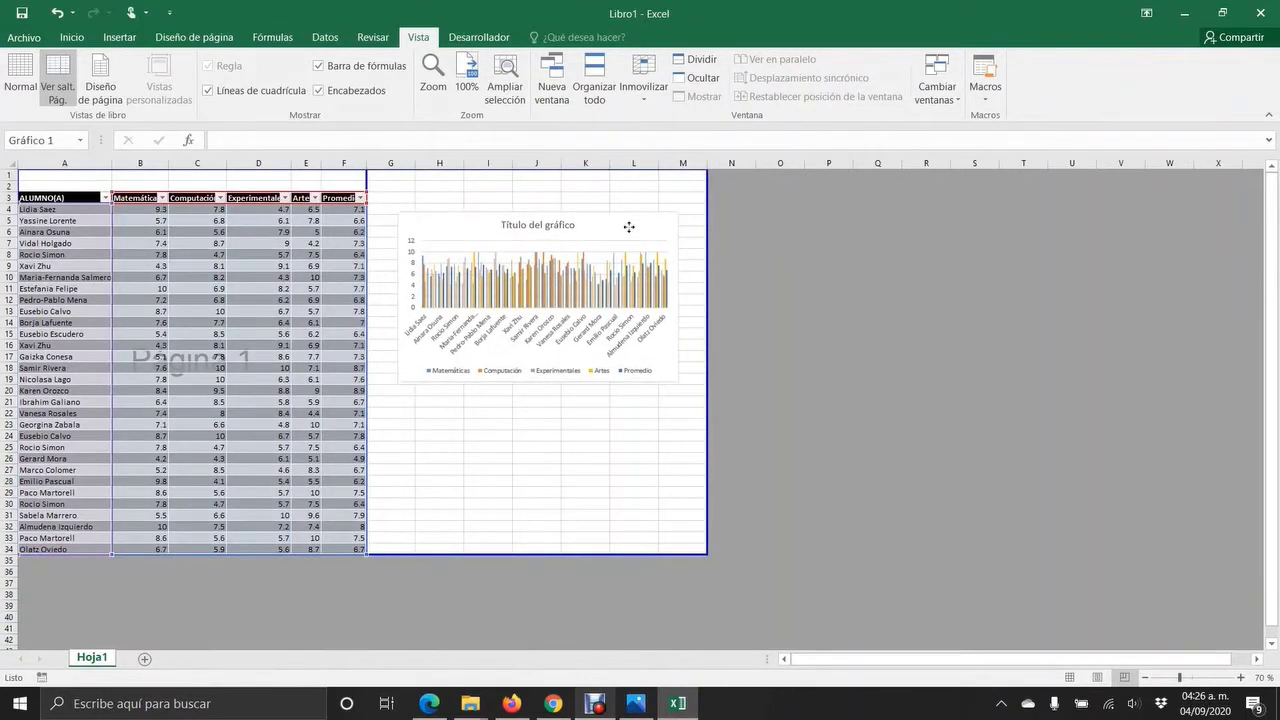
pyautogui.click(586, 457)
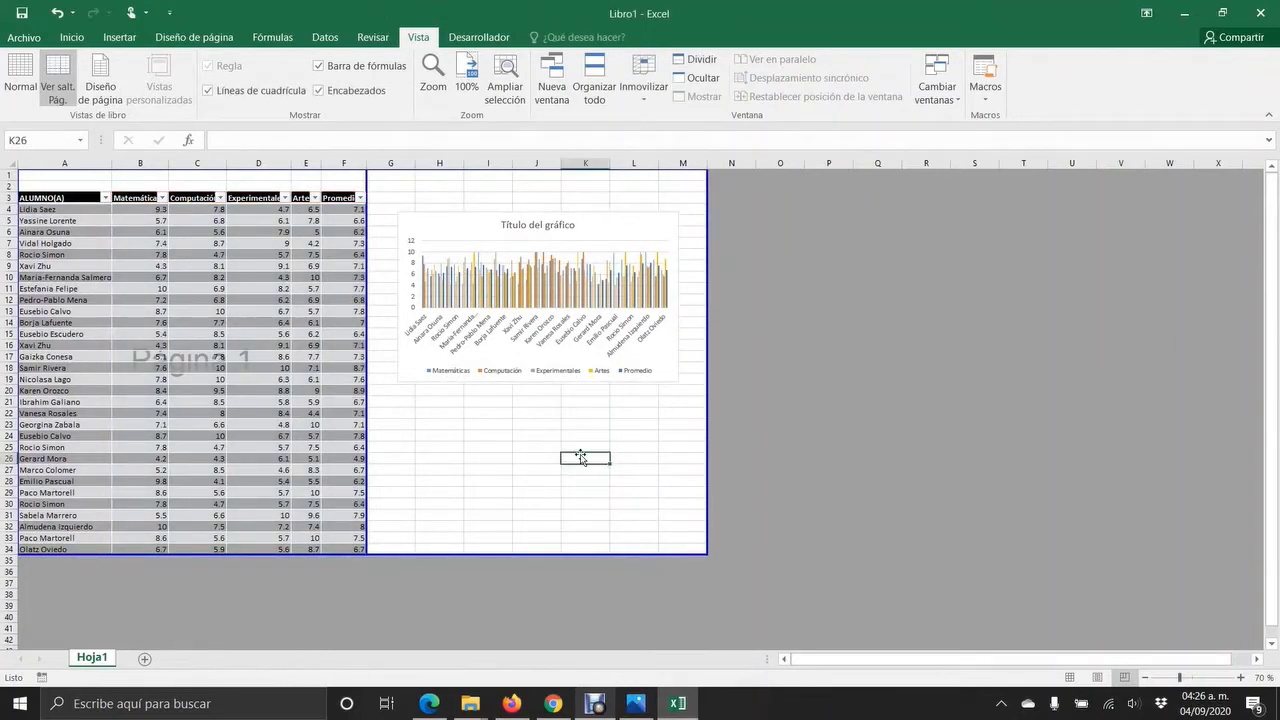
# - Show the sheet in normal view and examine the page boundary lines after columns F and M
pyautogui.click(19, 78)
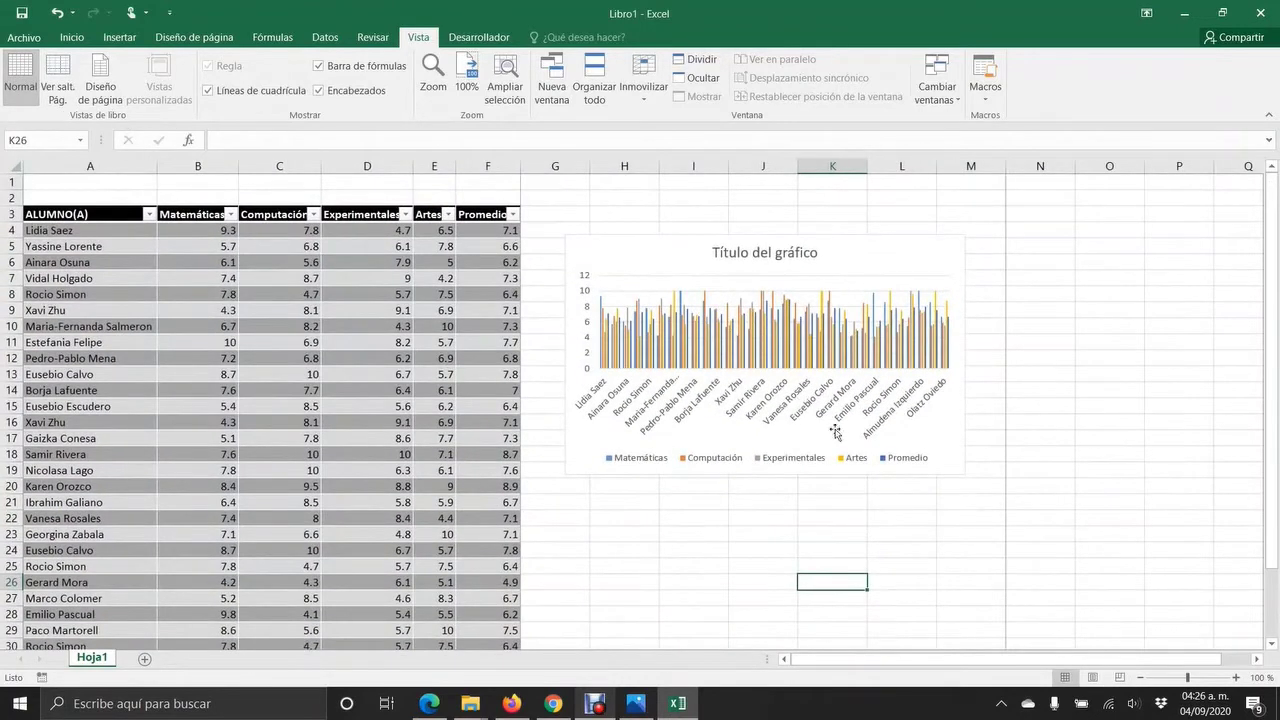
pyautogui.click(361, 388)
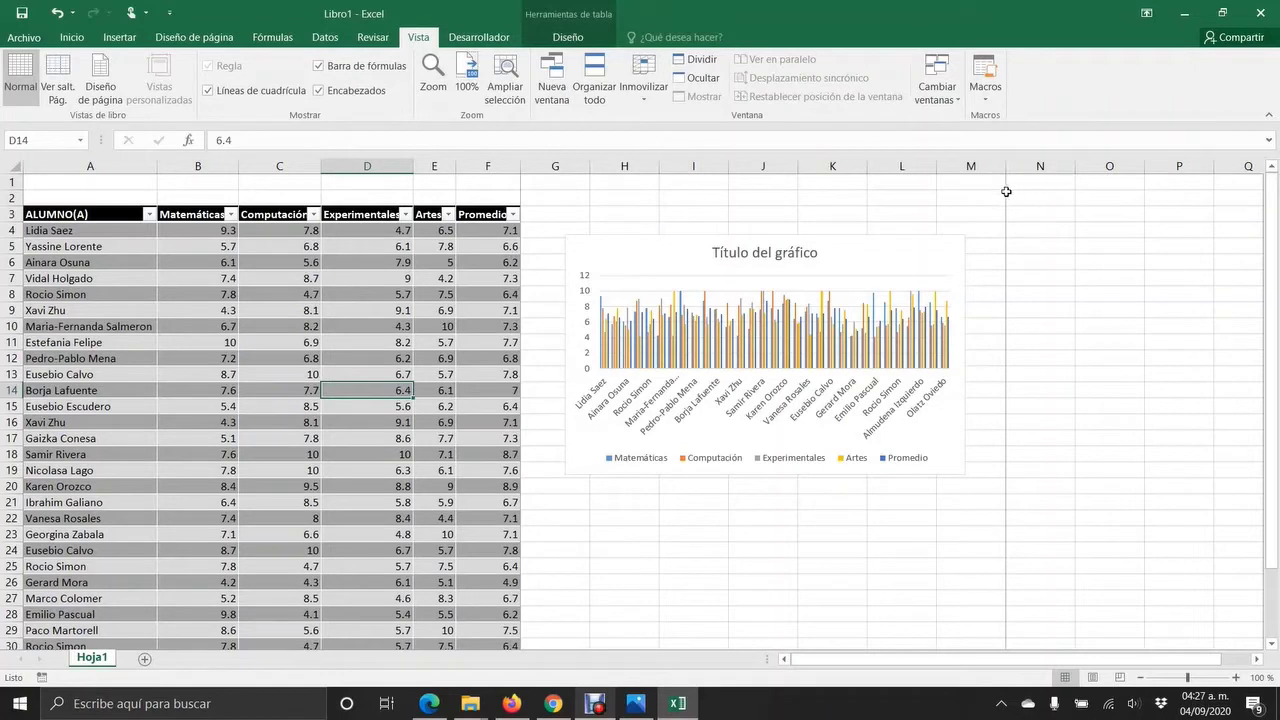
pyautogui.click(1004, 293)
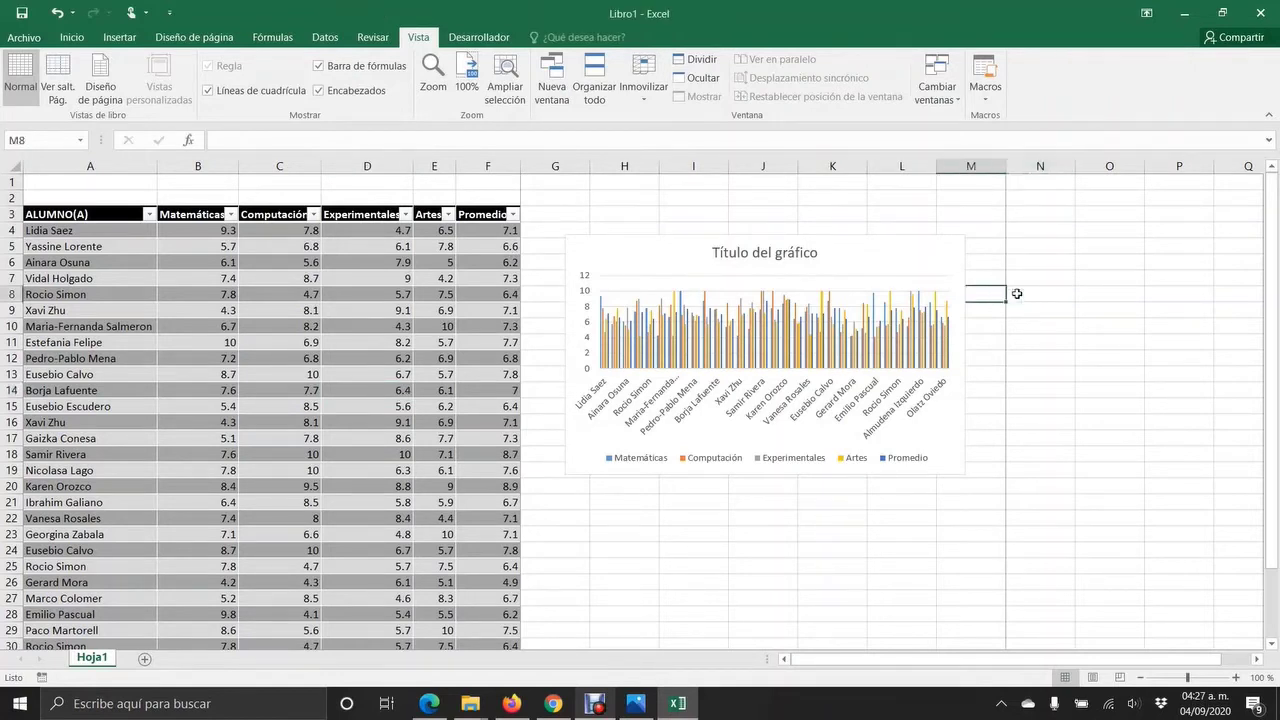
pyautogui.moveTo(1016, 293); pyautogui.dragTo(984, 204)
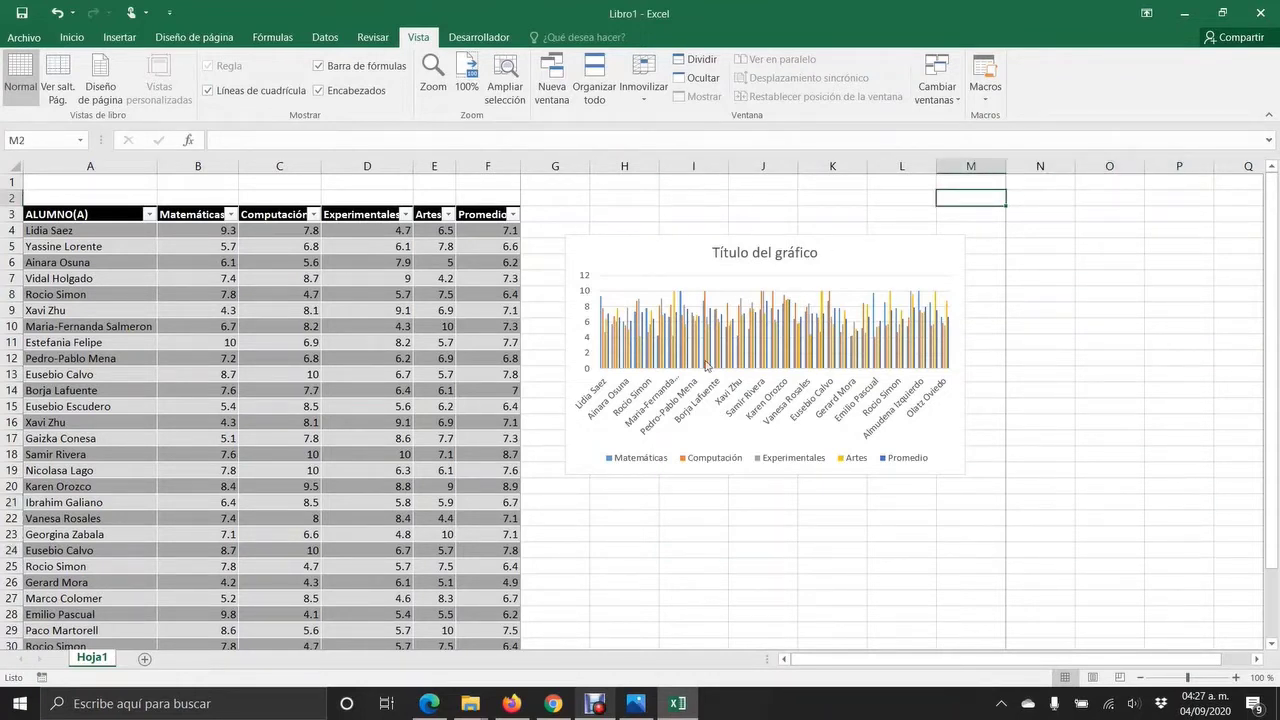
pyautogui.click(1082, 488)
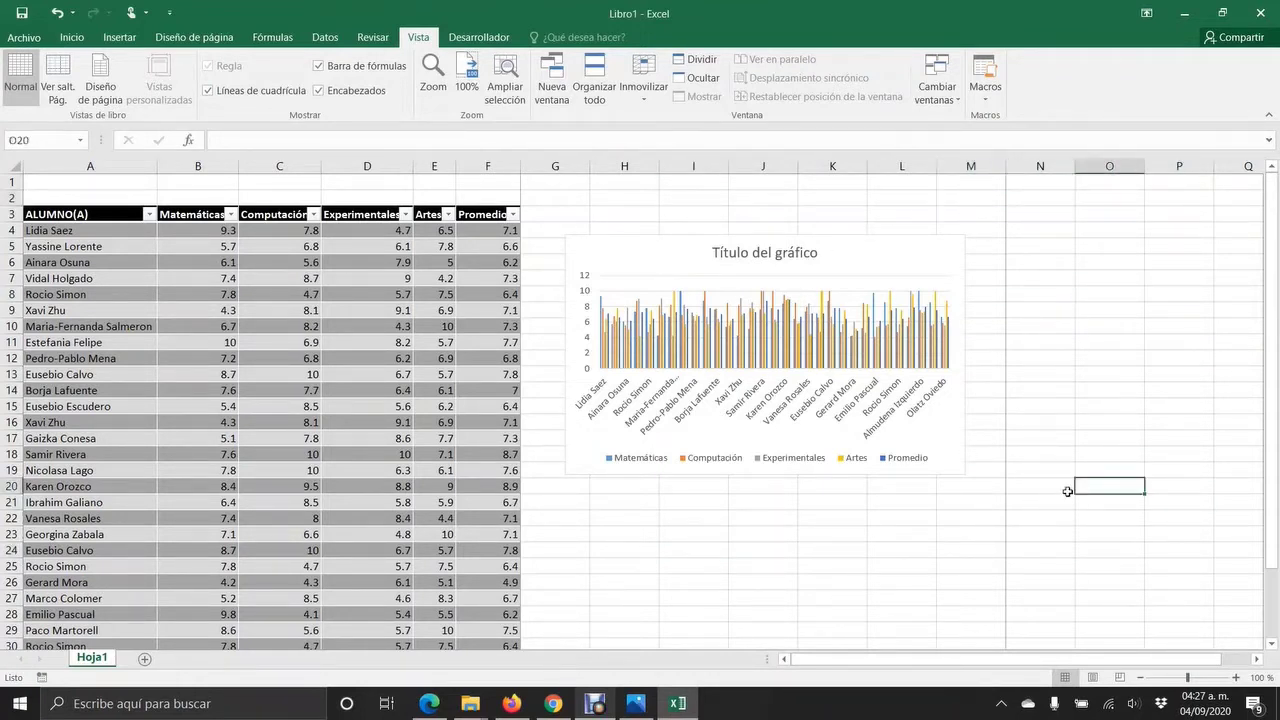
# - Show the sheet in page layout view and look over the table and chart pages, including their header and footer areas
pyautogui.click(101, 86)
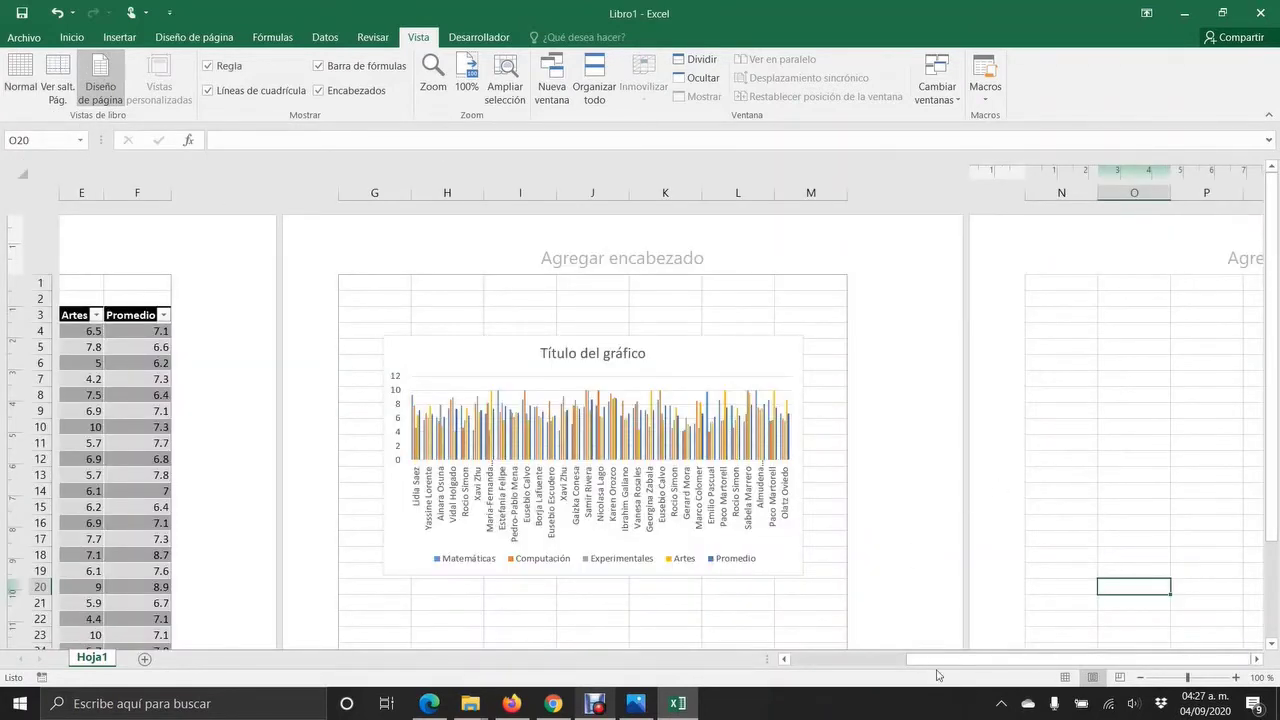
pyautogui.moveTo(912, 660); pyautogui.dragTo(680, 574)
pyautogui.scroll(-9, 712, 404)
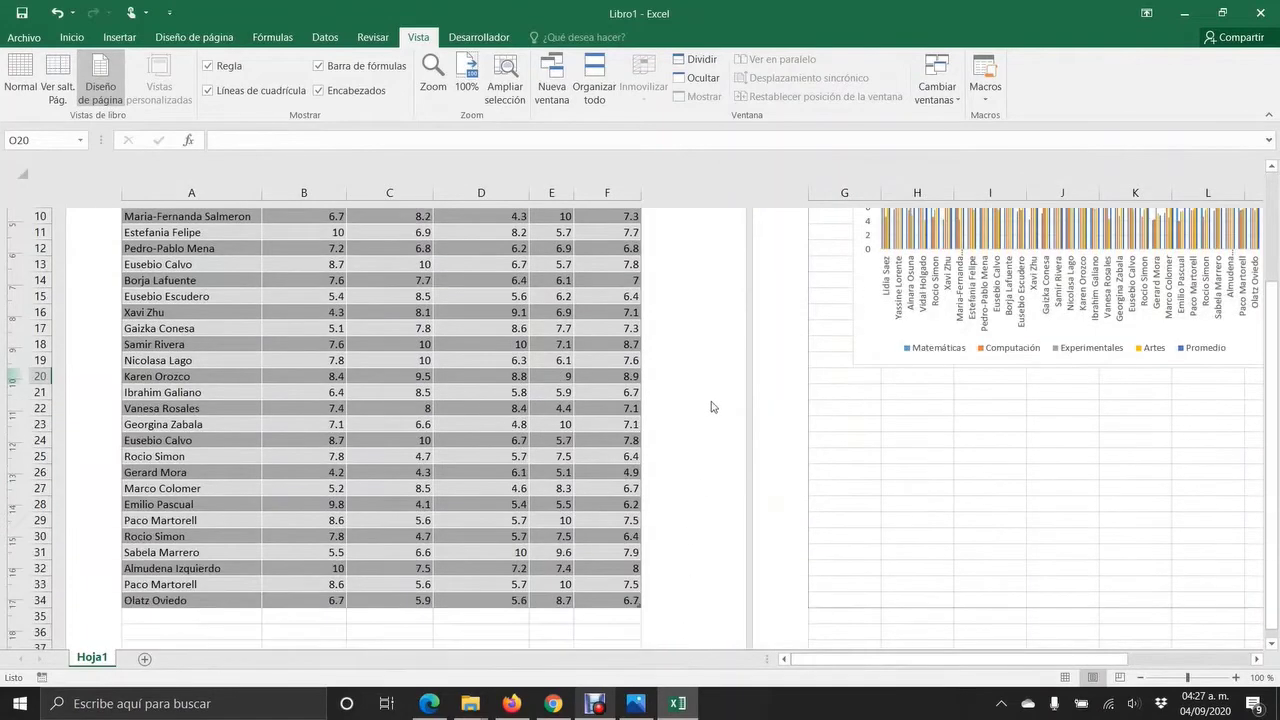
pyautogui.scroll(-10, 717, 410)
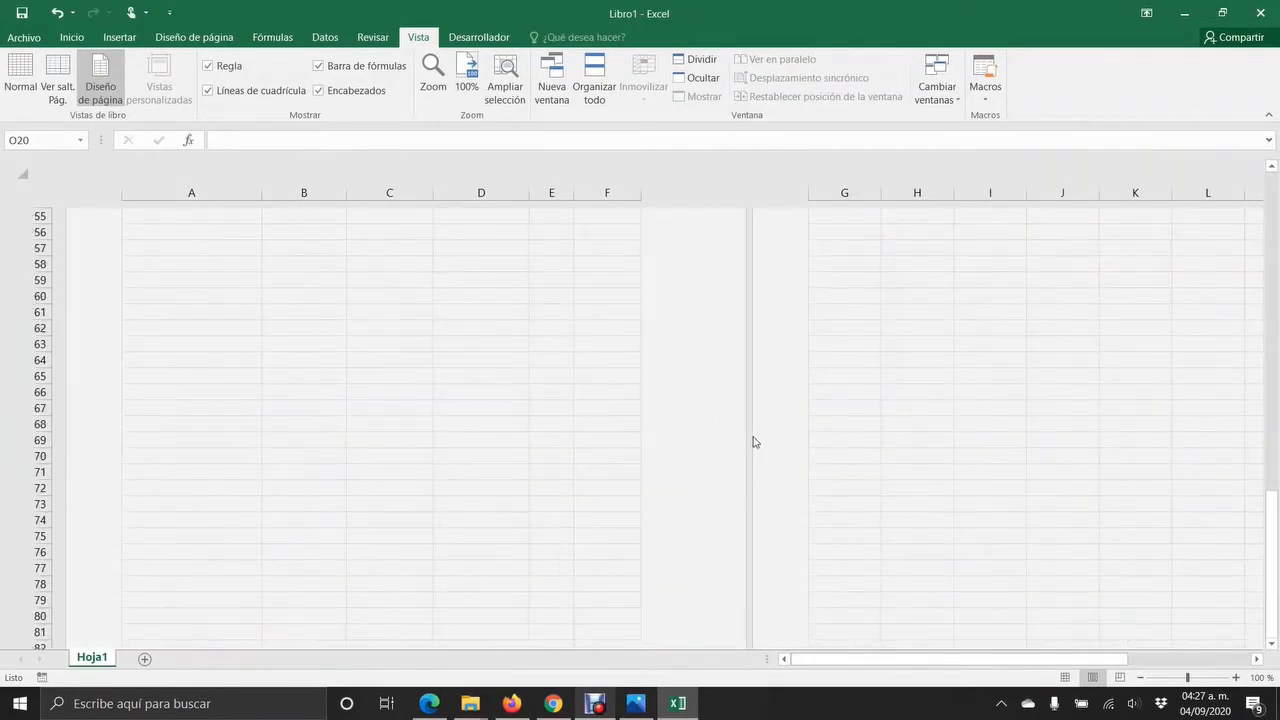
pyautogui.scroll(11, 750, 435)
pyautogui.scroll(8, 753, 440)
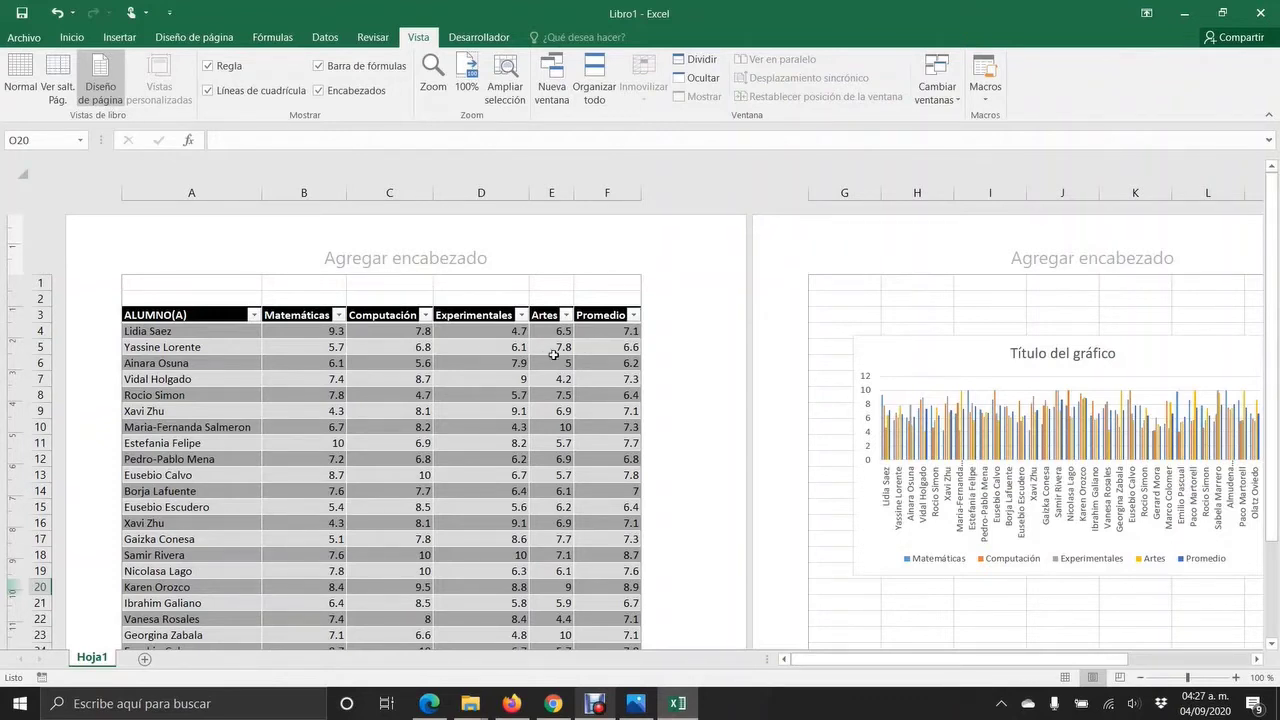
pyautogui.scroll(-6, 552, 362)
pyautogui.scroll(-5, 552, 362)
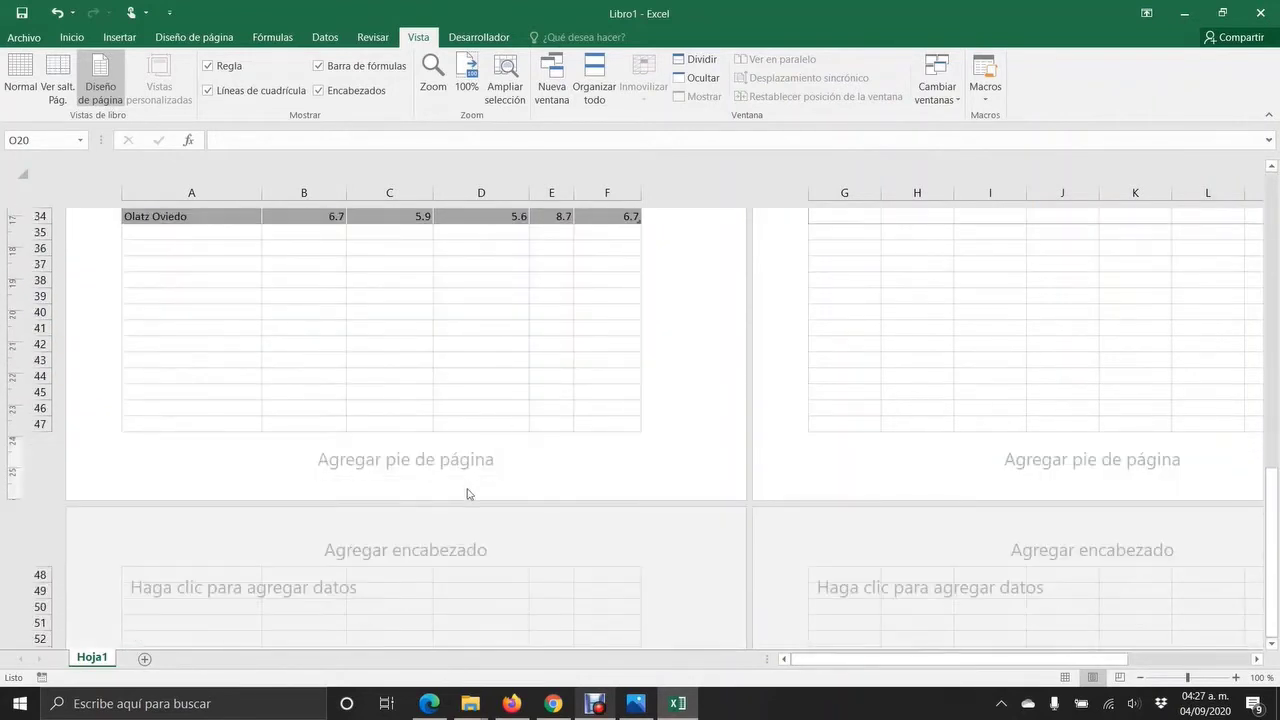
pyautogui.scroll(12, 466, 491)
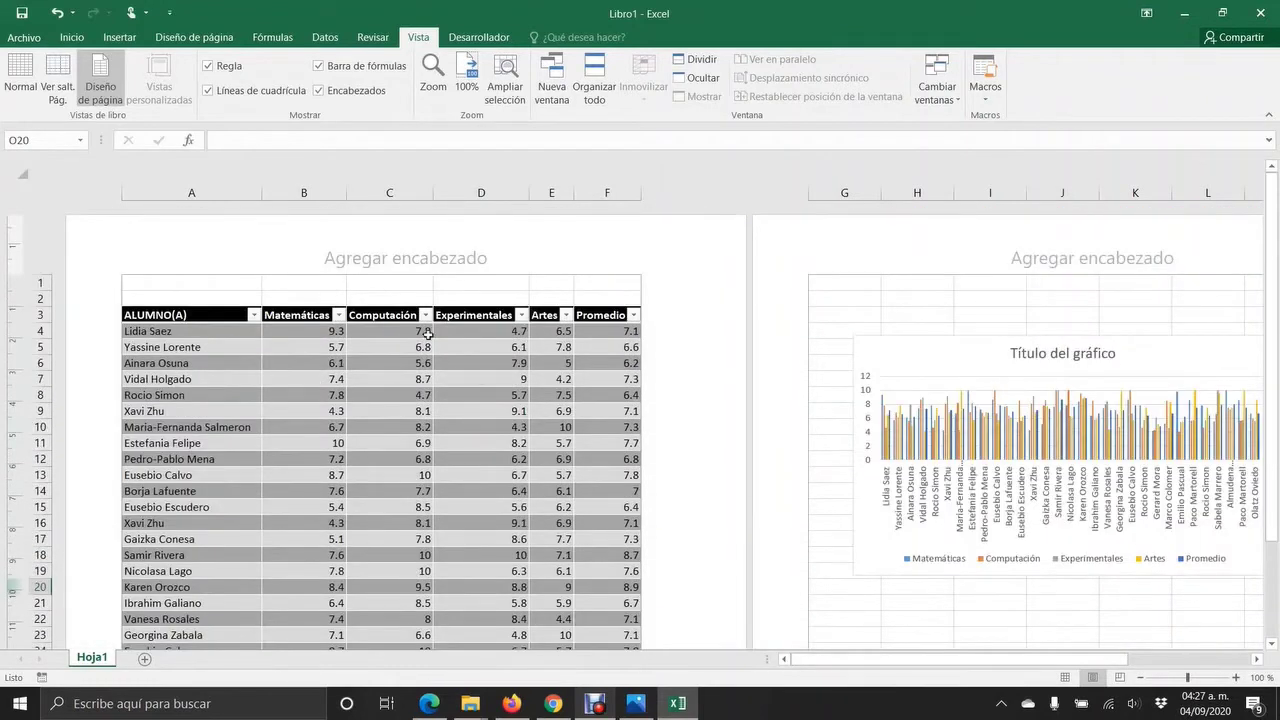
# - Open the header of the first page for editing and go through its left, center and right sections
pyautogui.click(203, 261)
pyautogui.click(376, 269)
pyautogui.click(557, 265)
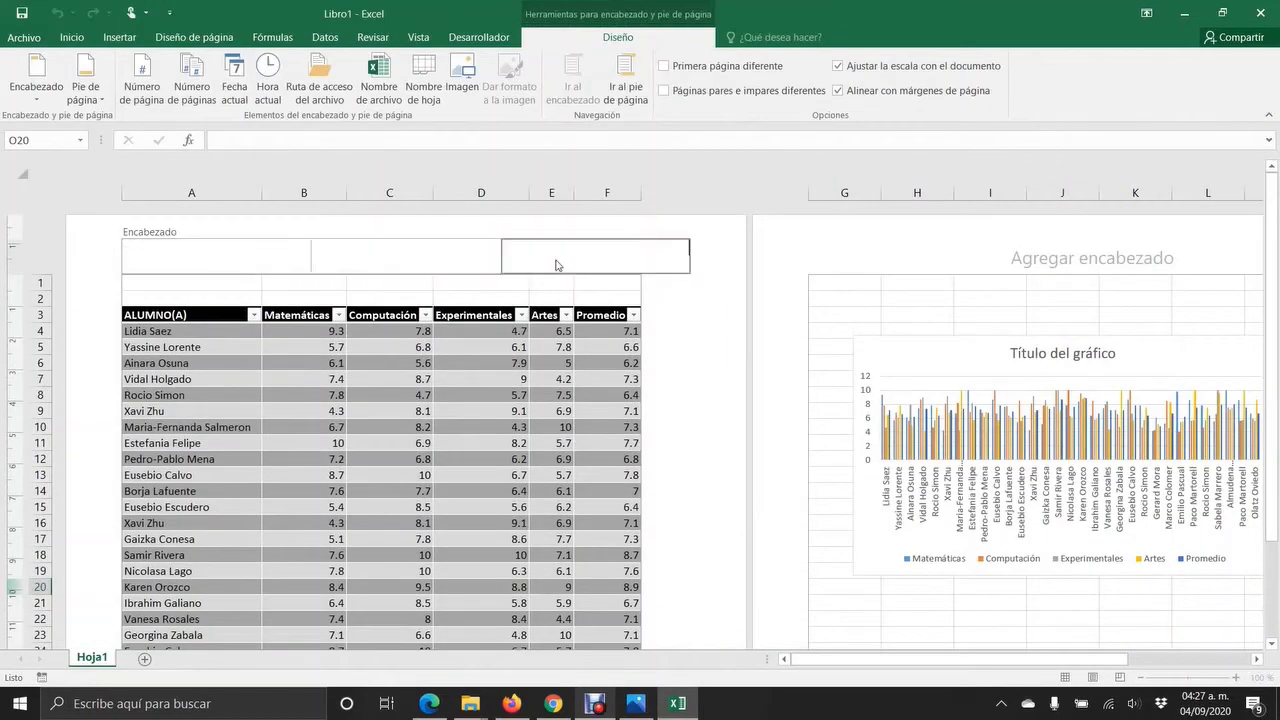
pyautogui.click(417, 266)
pyautogui.click(293, 263)
pyautogui.click(372, 270)
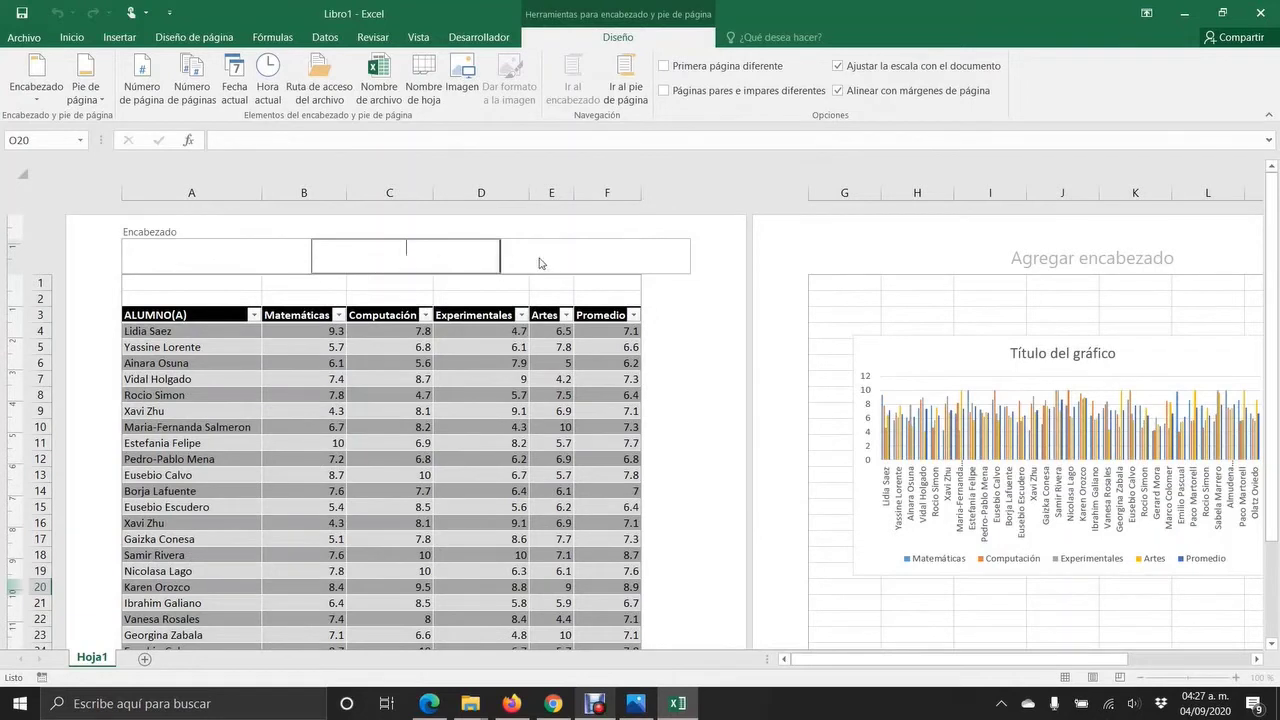
pyautogui.click(560, 264)
pyautogui.click(412, 267)
pyautogui.click(296, 266)
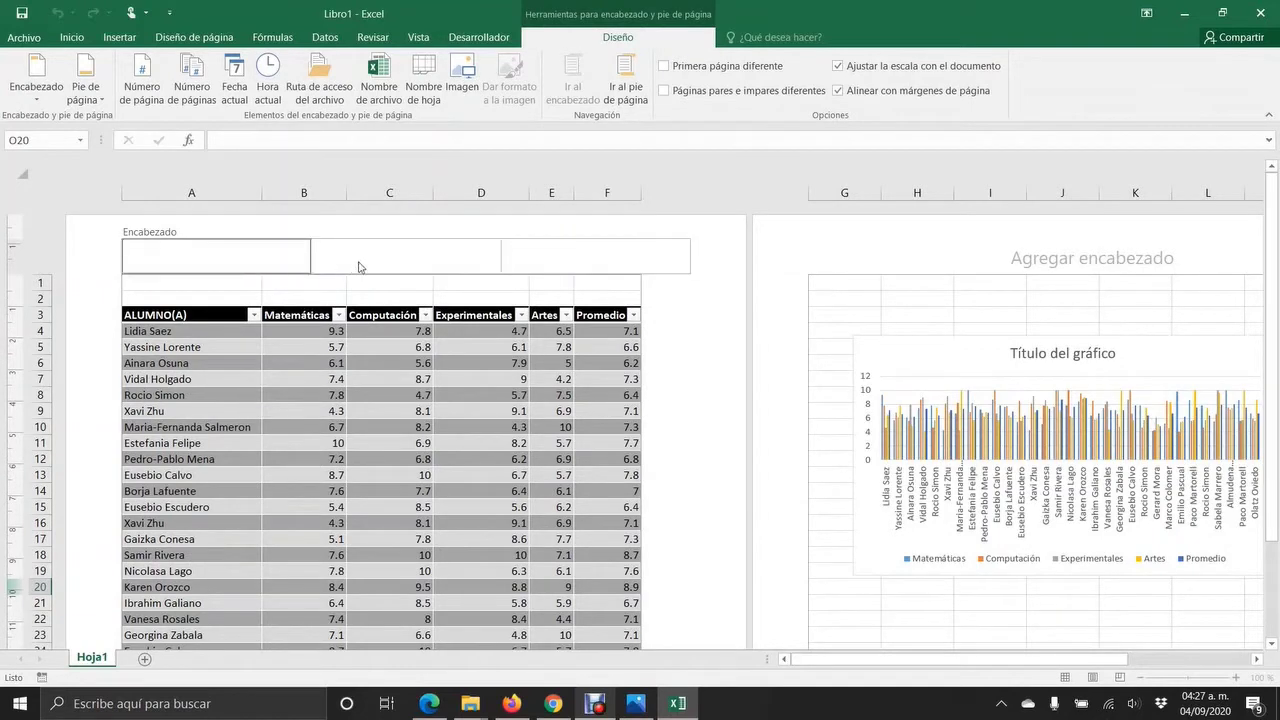
pyautogui.click(407, 254)
pyautogui.click(548, 256)
pyautogui.click(452, 259)
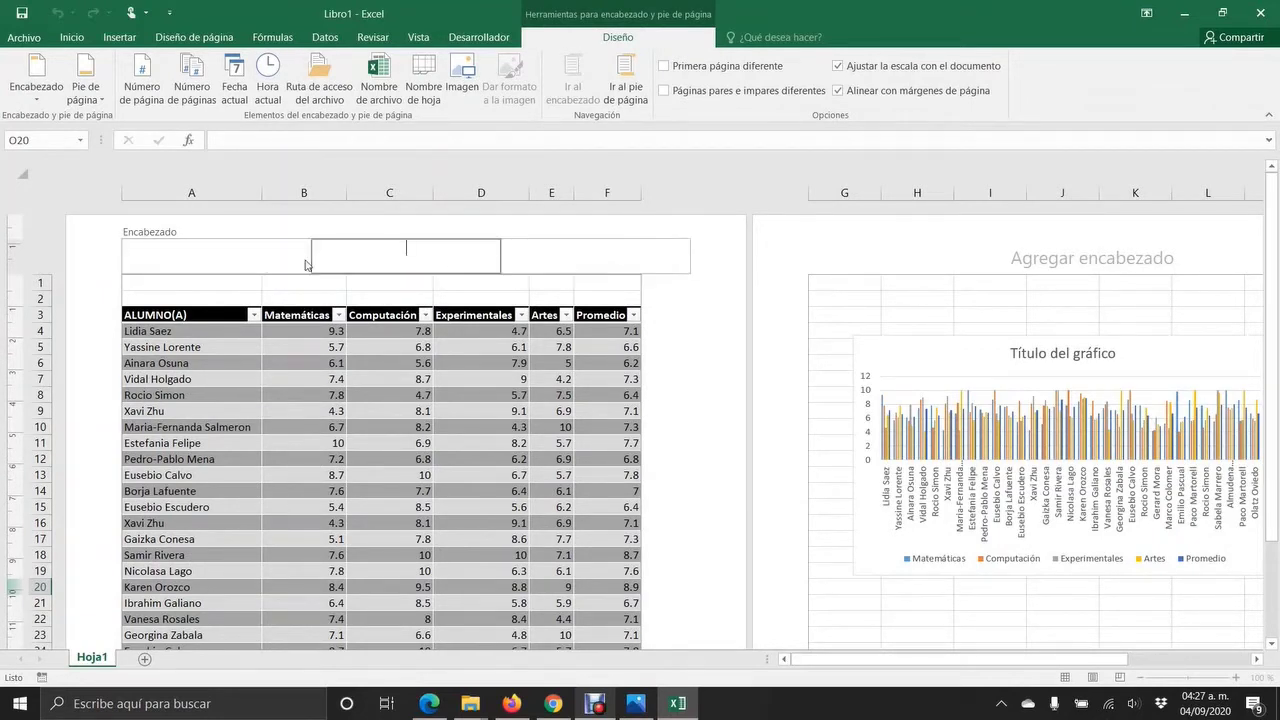
pyautogui.click(270, 261)
pyautogui.click(379, 262)
pyautogui.click(540, 258)
pyautogui.click(445, 260)
pyautogui.click(229, 269)
pyautogui.click(384, 267)
pyautogui.click(569, 262)
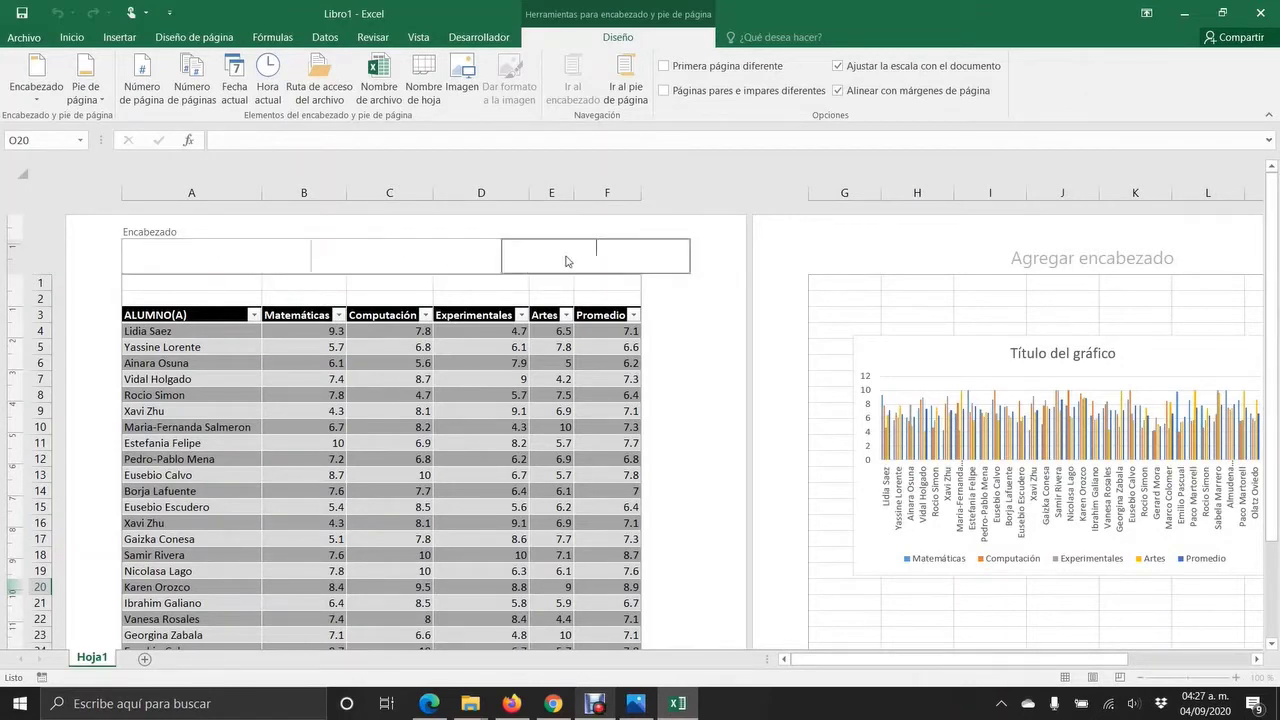
pyautogui.click(440, 257)
pyautogui.click(272, 256)
pyautogui.click(383, 258)
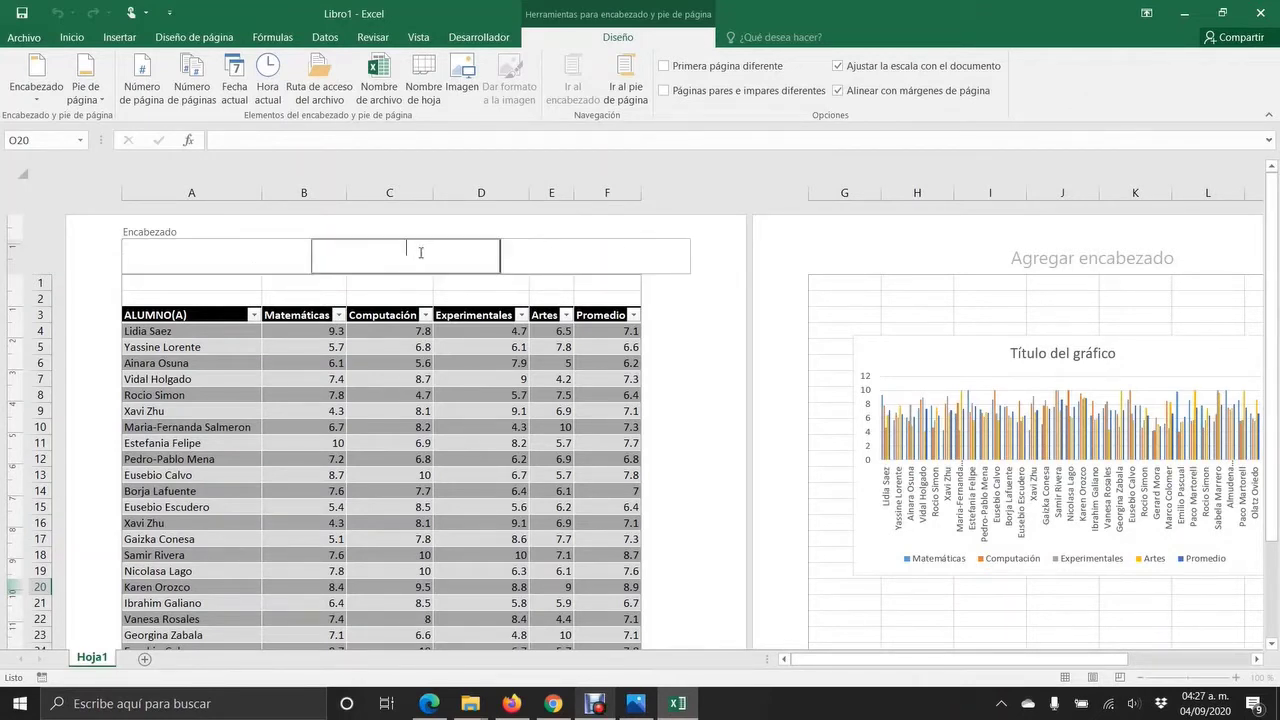
pyautogui.click(284, 268)
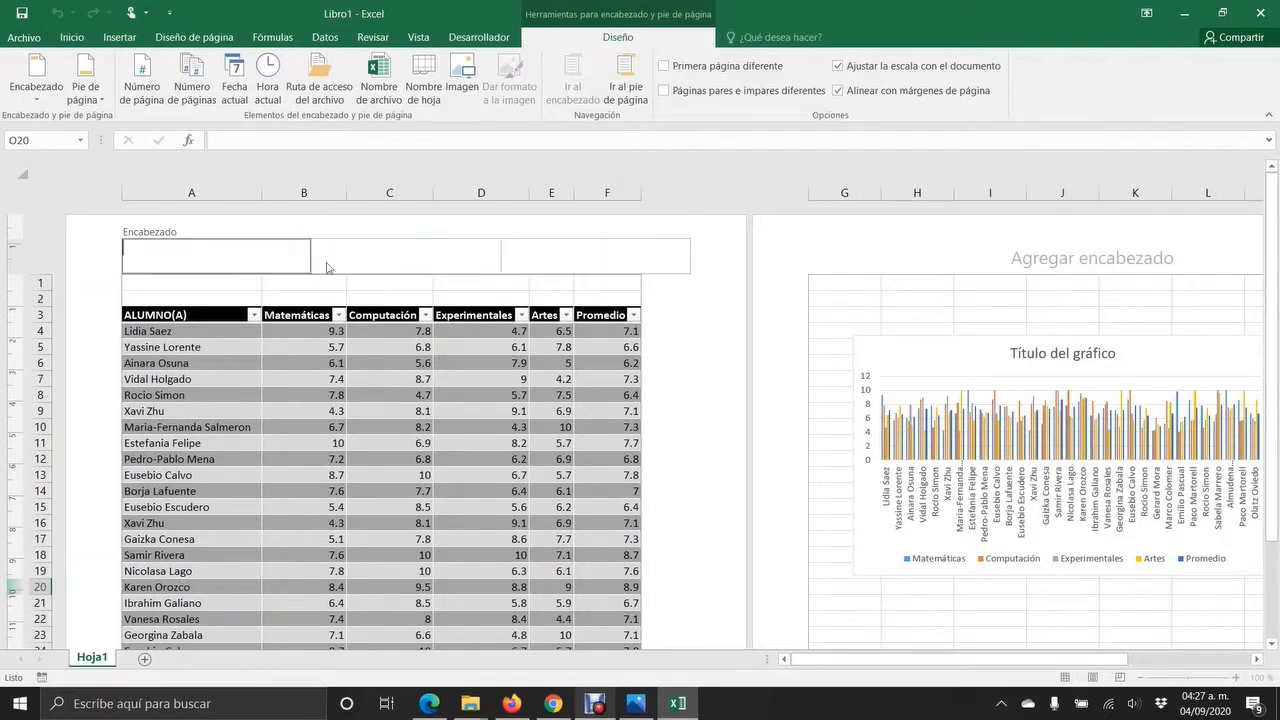
pyautogui.click(440, 265)
pyautogui.click(547, 260)
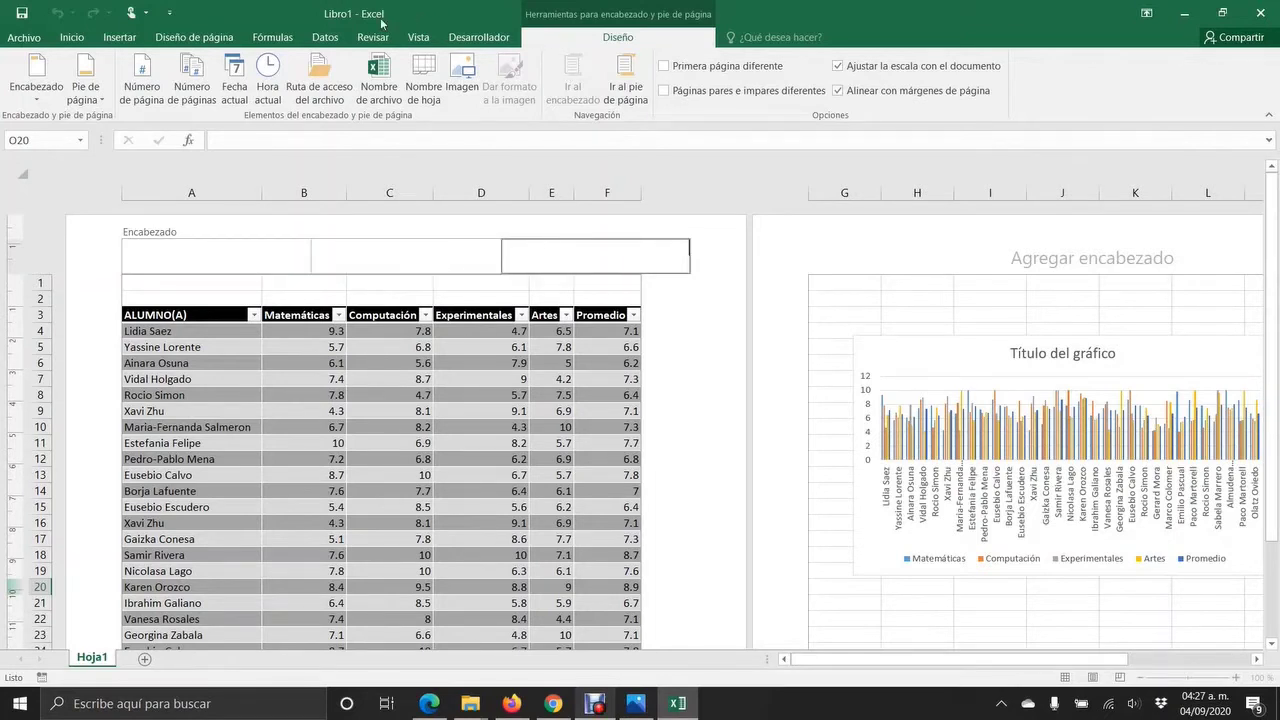
# - Save the workbook as "Documento Vistas" in the Episodio 12 - Vista folder inside CURSO EXCEL on the desktop
pyautogui.click(21, 13)
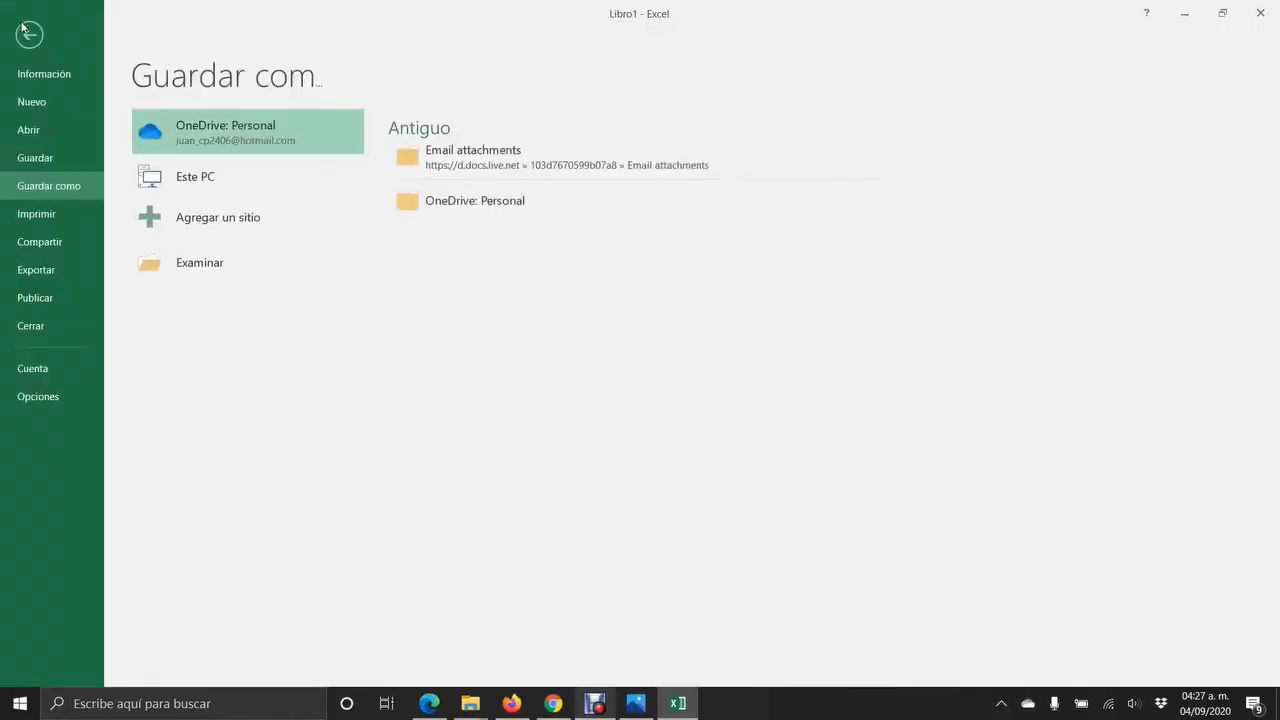
pyautogui.click(196, 268)
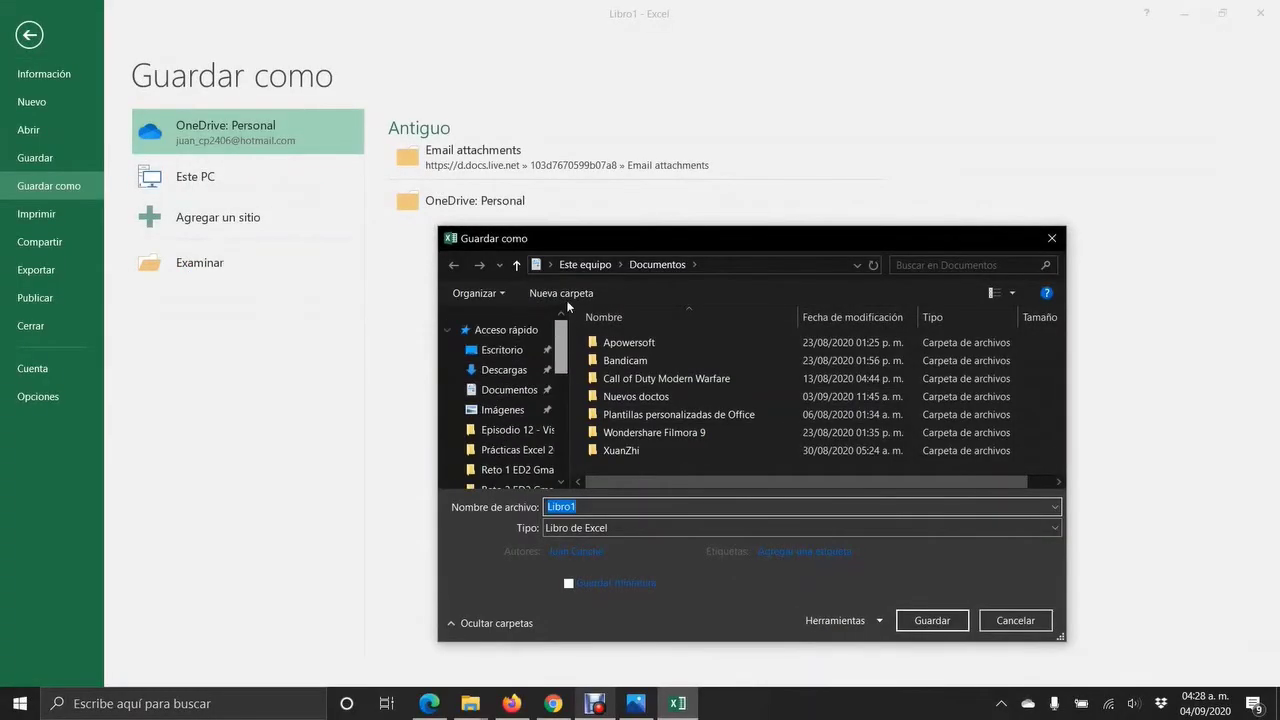
pyautogui.click(501, 350)
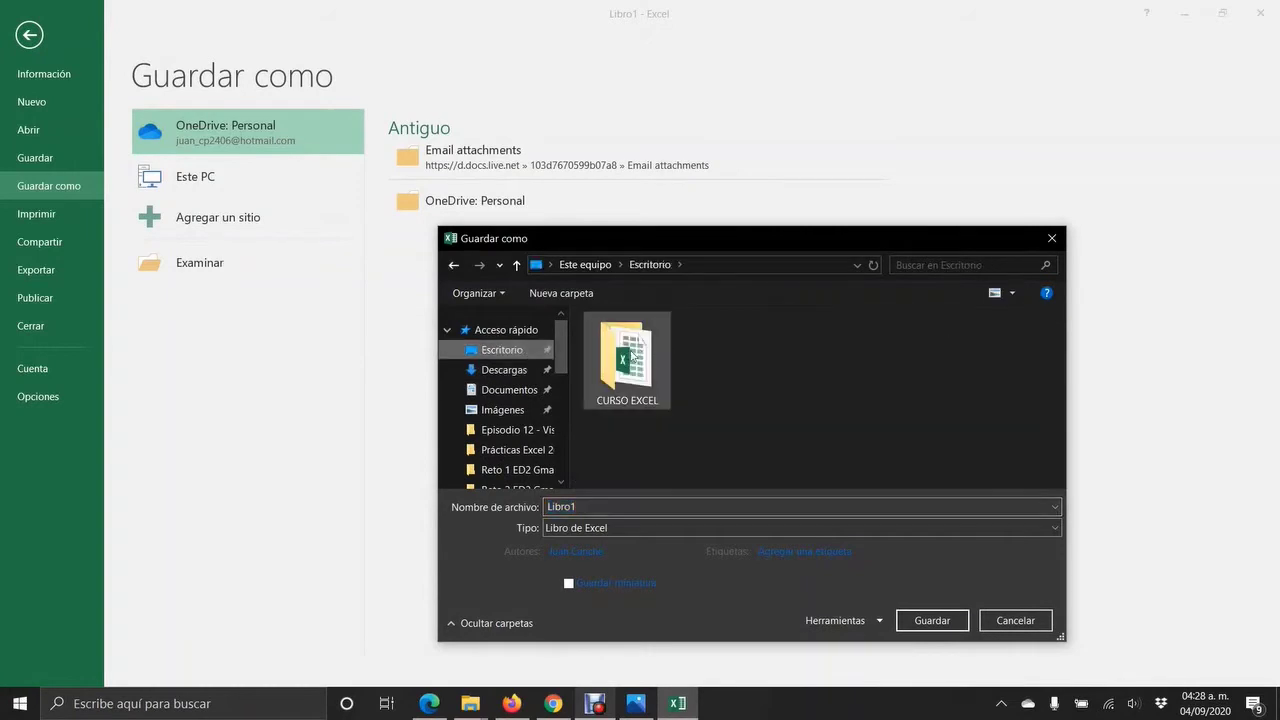
pyautogui.doubleClick(633, 353)
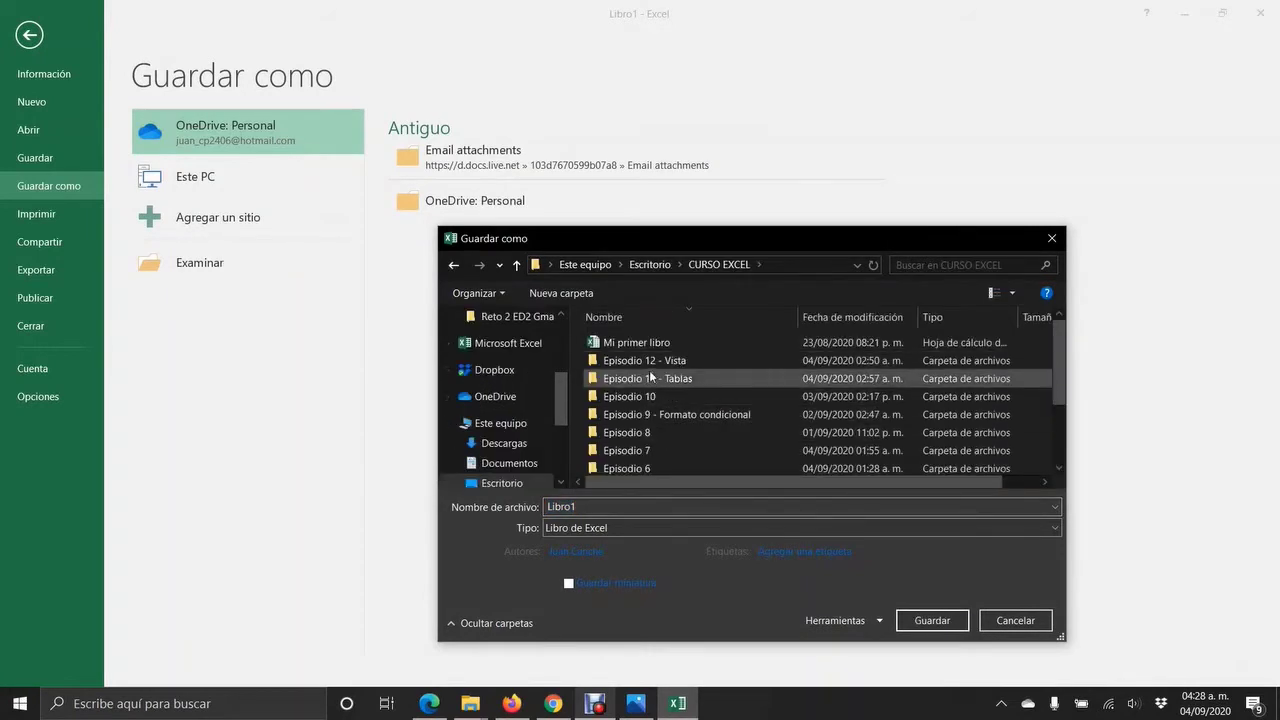
pyautogui.doubleClick(648, 362)
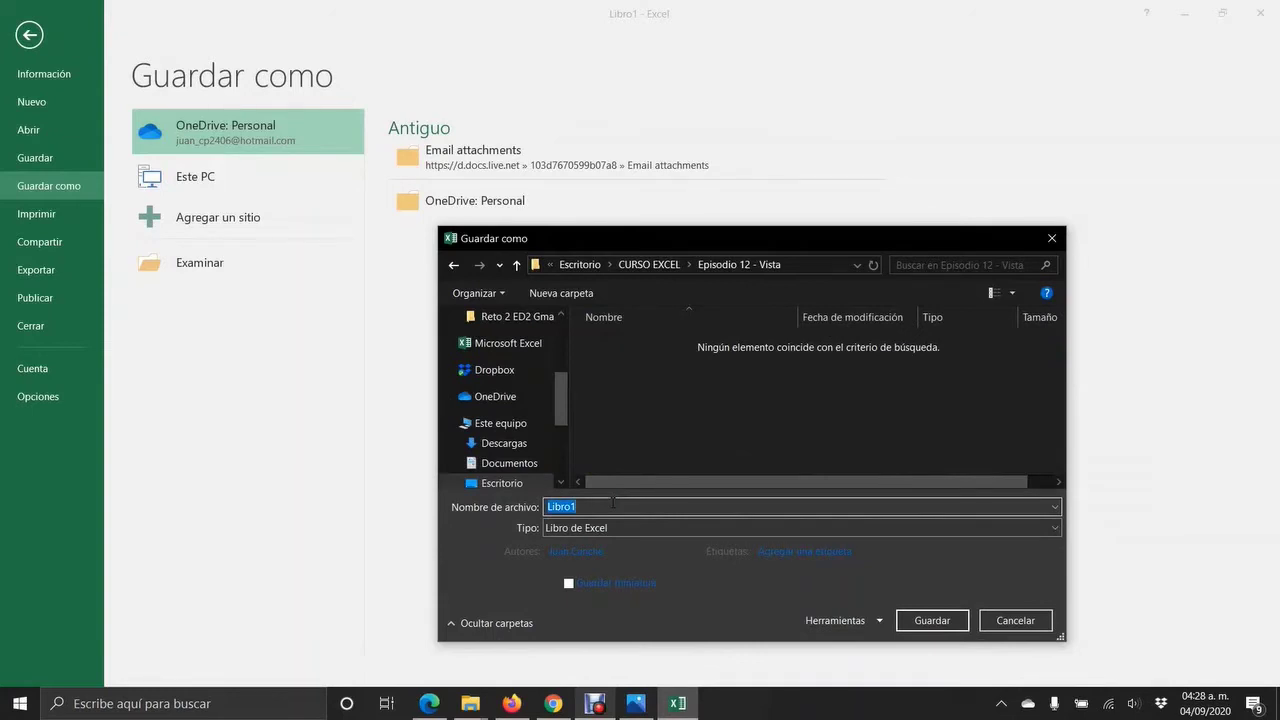
pyautogui.write('Documento Vistas')
pyautogui.press('Return')
# - Enter "Documento vista" in the center section of the first page's header
pyautogui.click(368, 270)
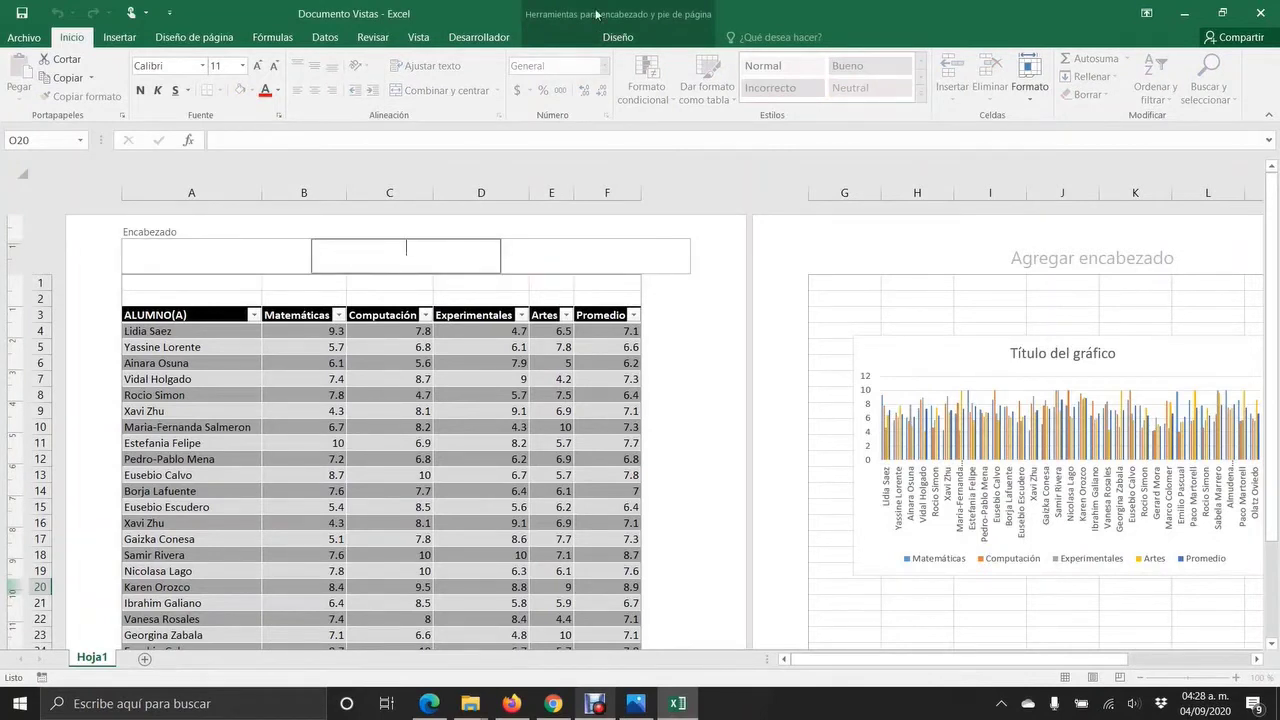
pyautogui.click(620, 37)
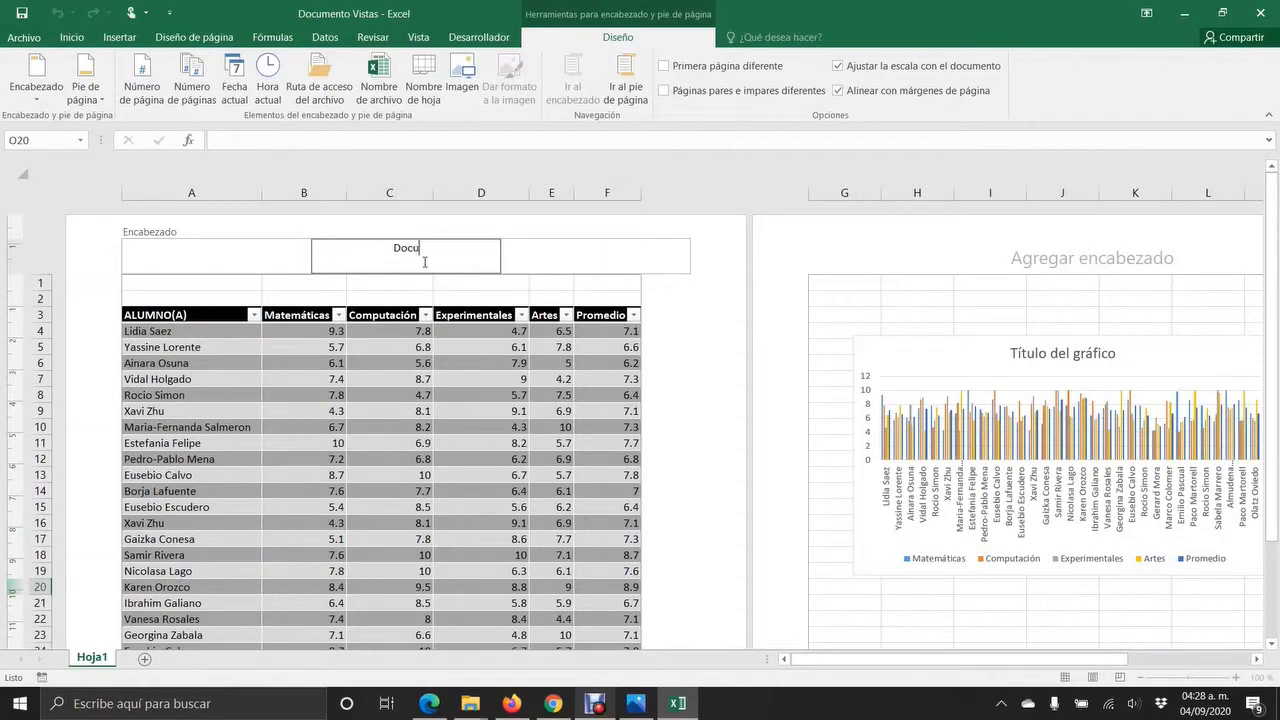
pyautogui.write('vista')
pyautogui.click(564, 342)
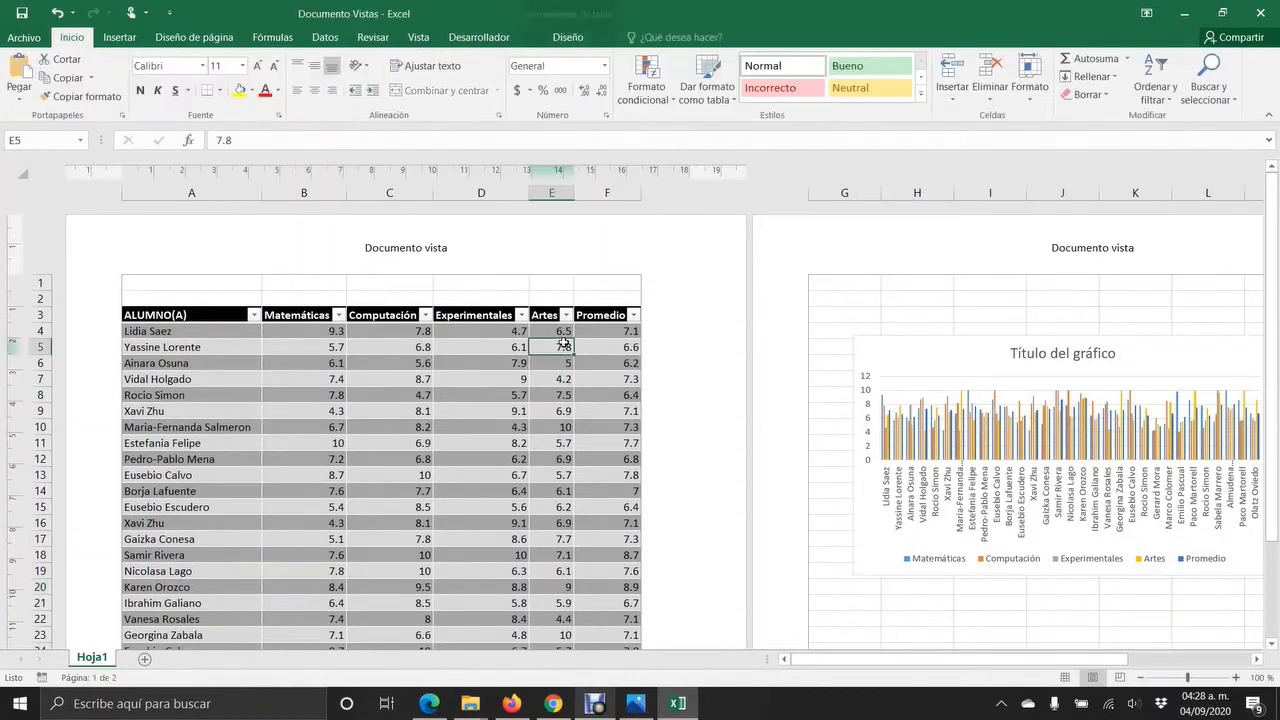
# - Check the header of the first page in the print preview and return to the sheet
pyautogui.click(24, 37)
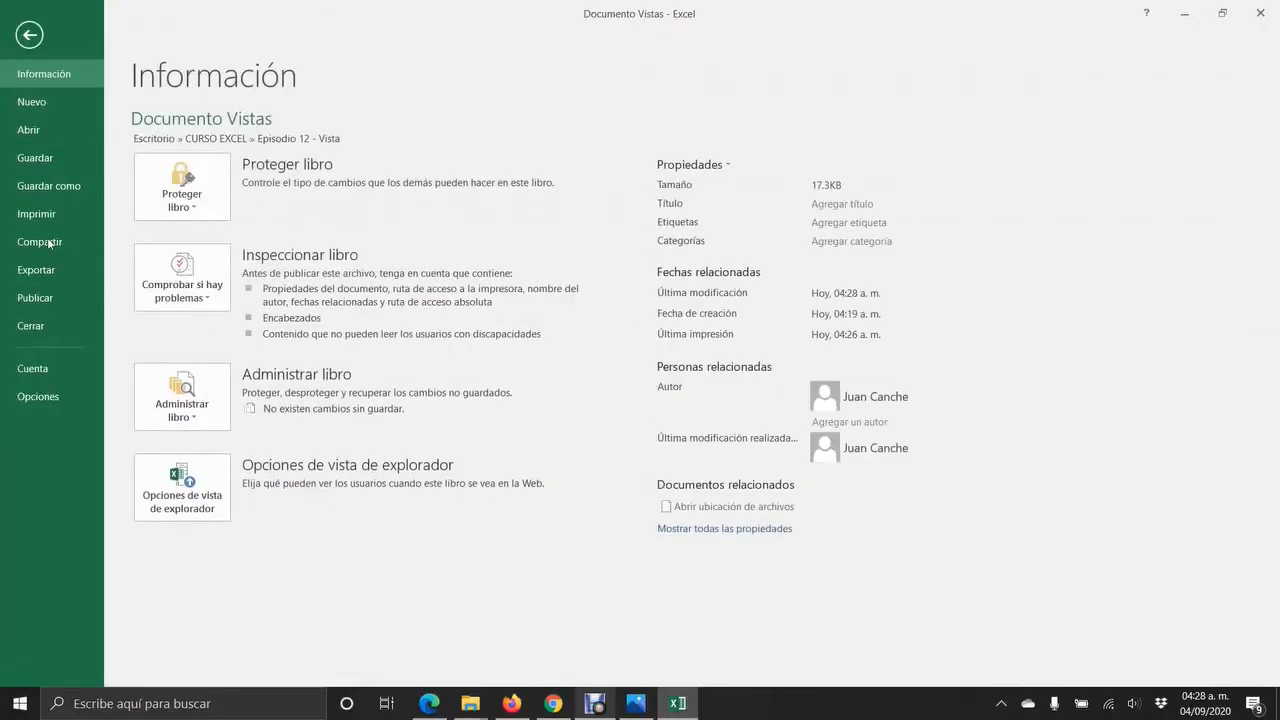
pyautogui.click(47, 218)
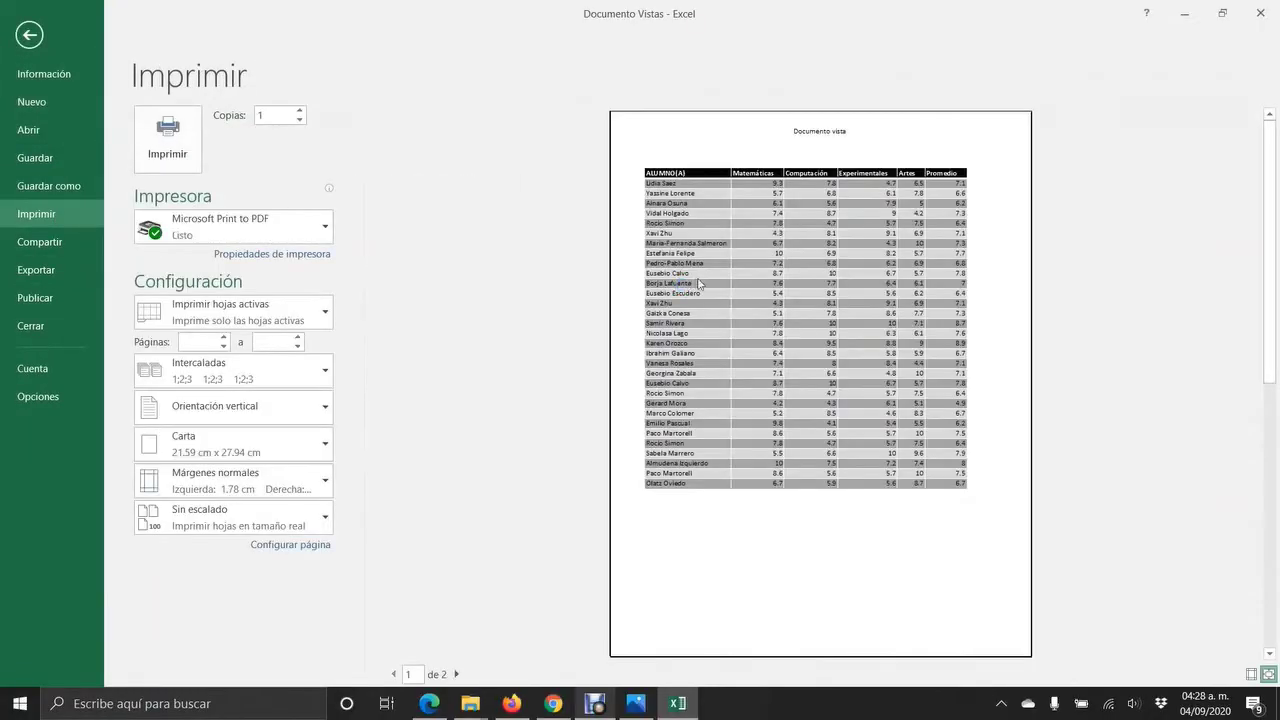
pyautogui.click(29, 35)
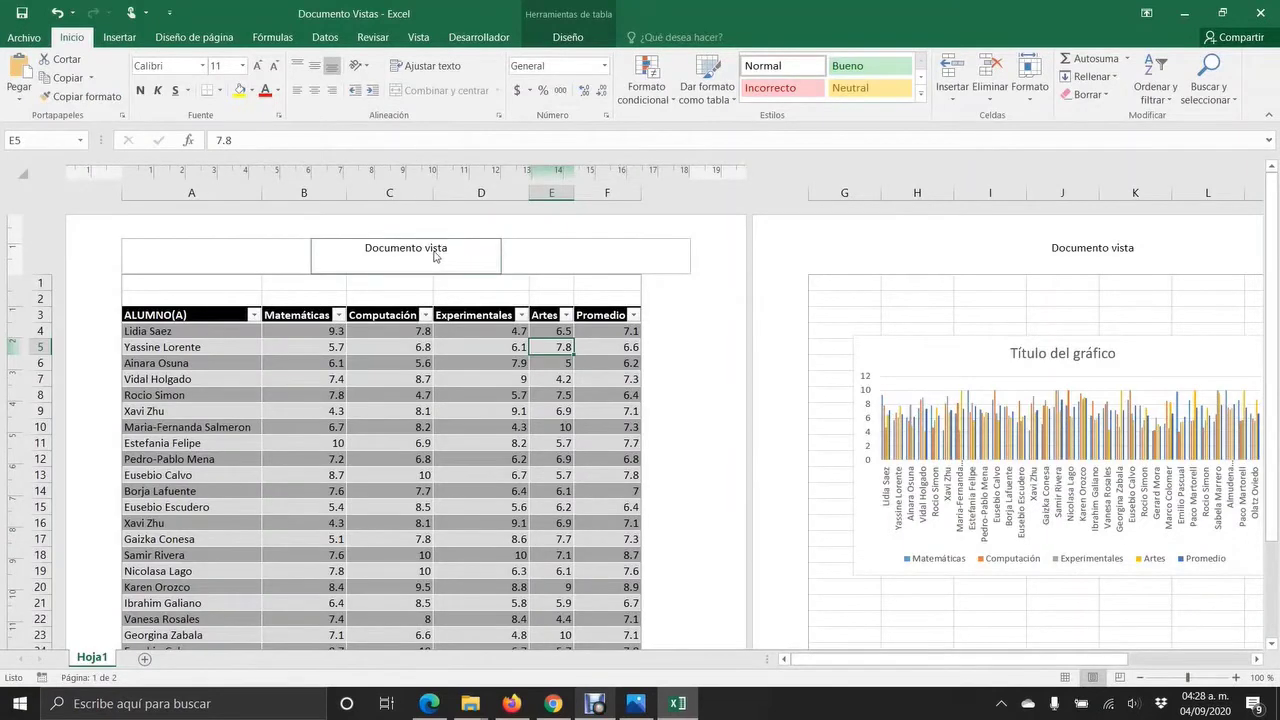
# - Replace the text in the header's center section with the automatic file name element
pyautogui.click(435, 256)
pyautogui.press('Delete')
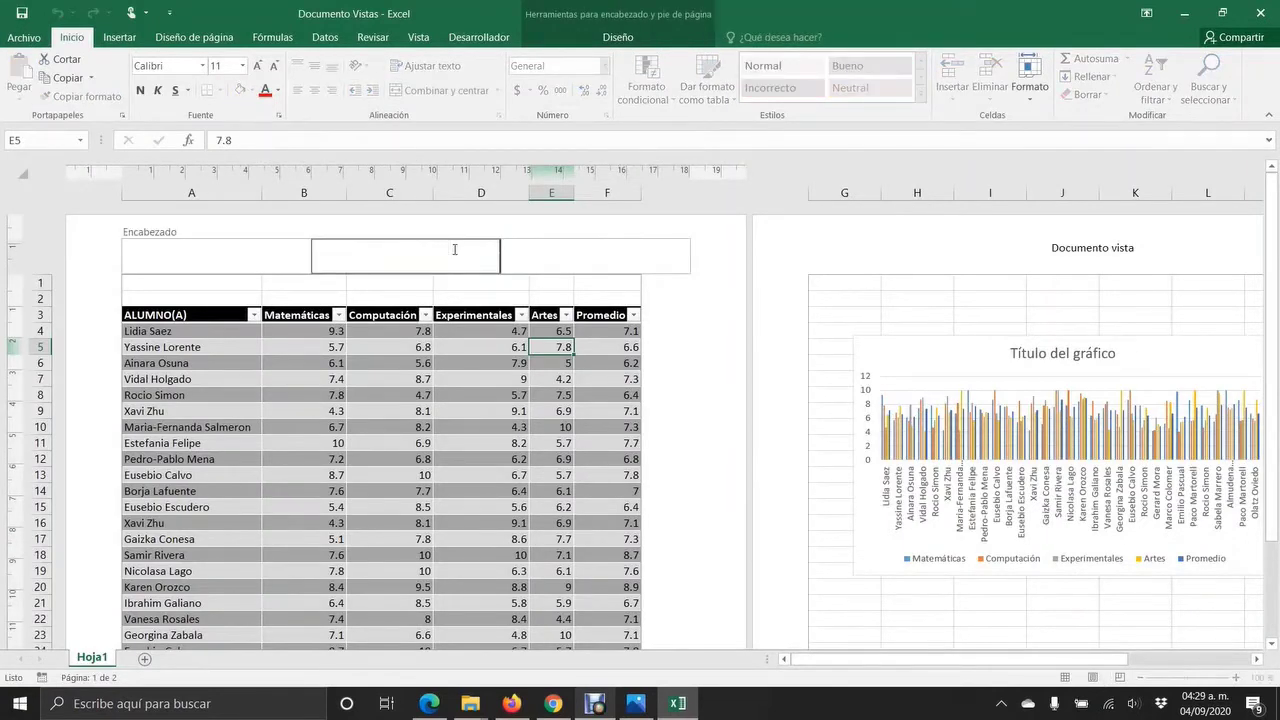
pyautogui.click(445, 380)
pyautogui.click(393, 265)
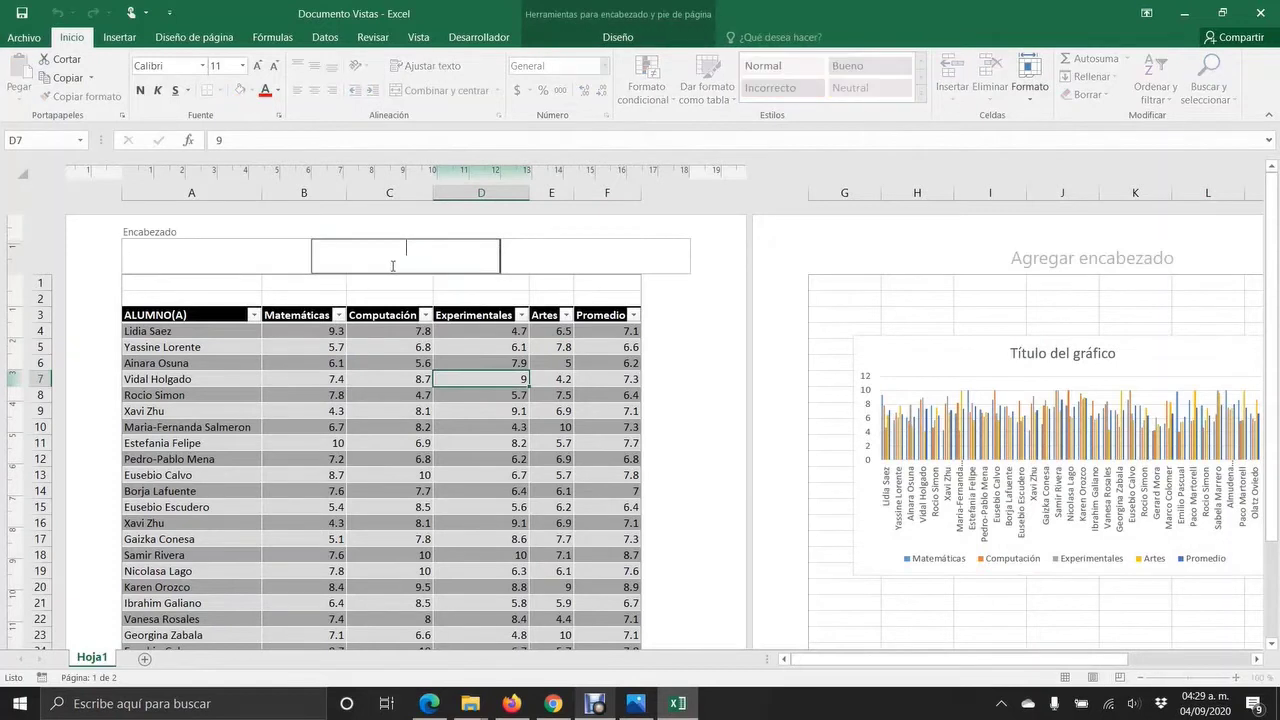
pyautogui.click(620, 33)
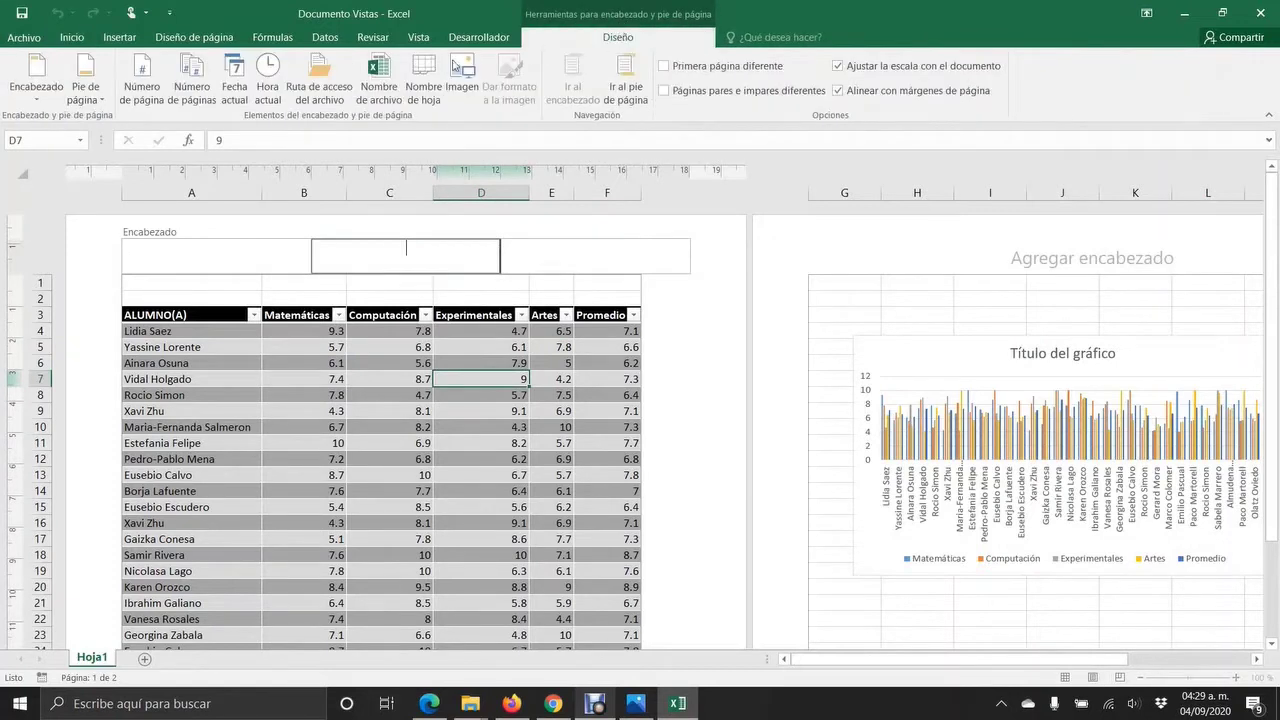
pyautogui.click(379, 86)
pyautogui.click(588, 258)
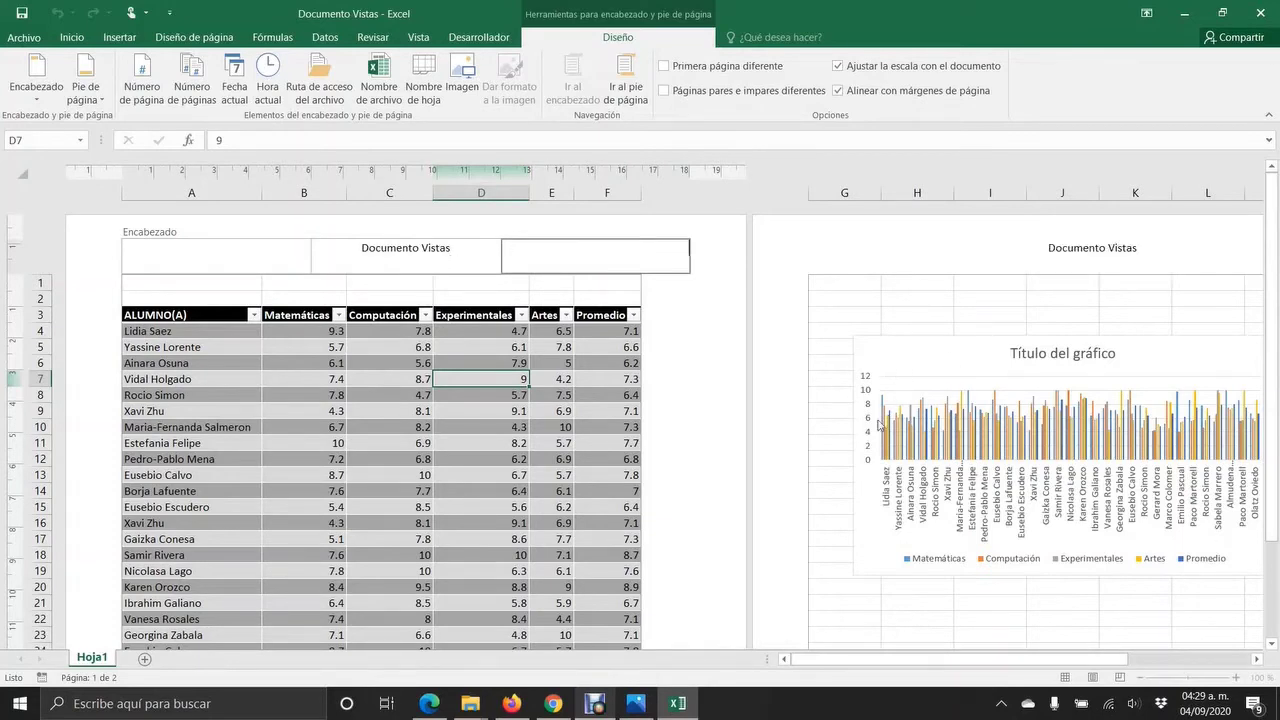
pyautogui.click(821, 469)
pyautogui.scroll(-18, 821, 469)
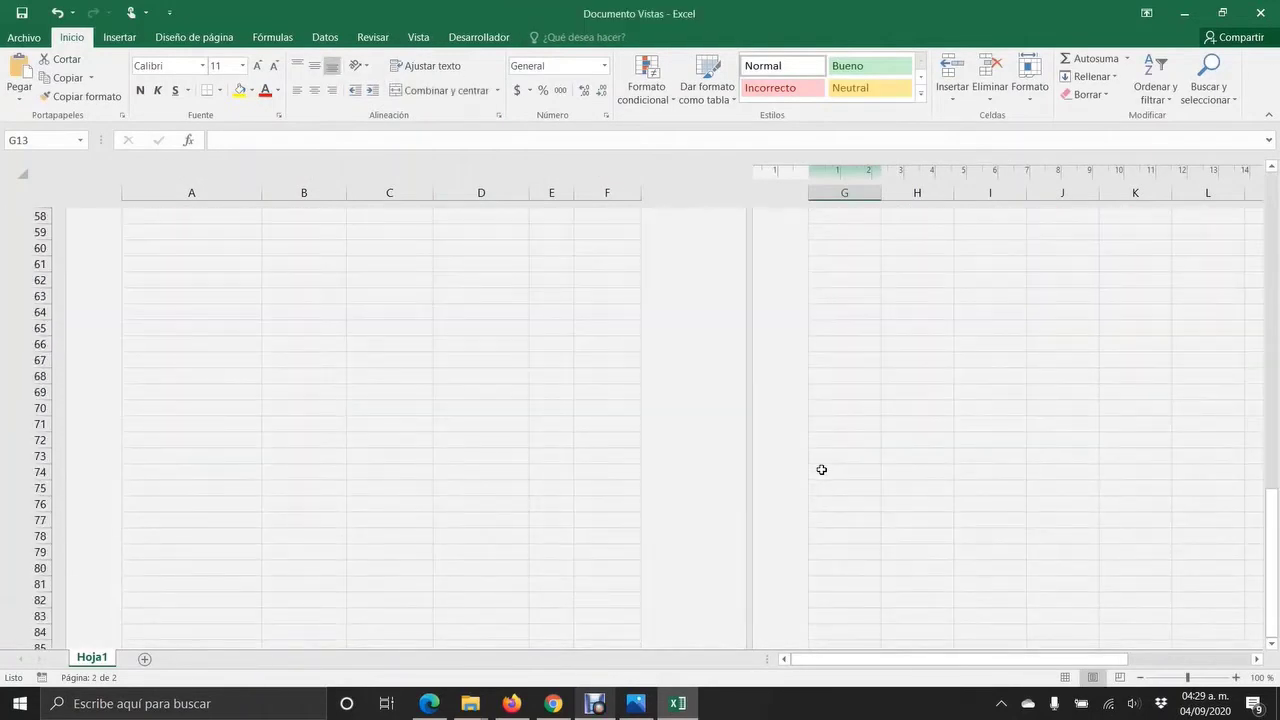
pyautogui.scroll(18, 821, 469)
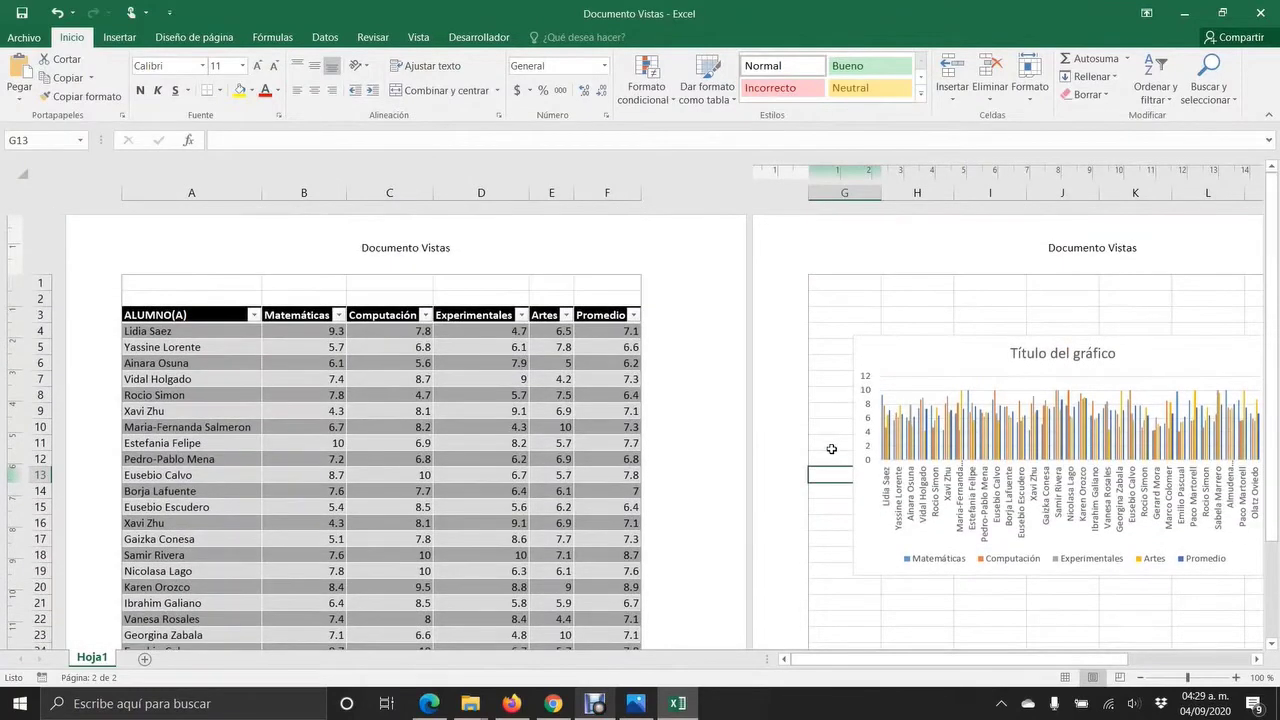
pyautogui.click(268, 253)
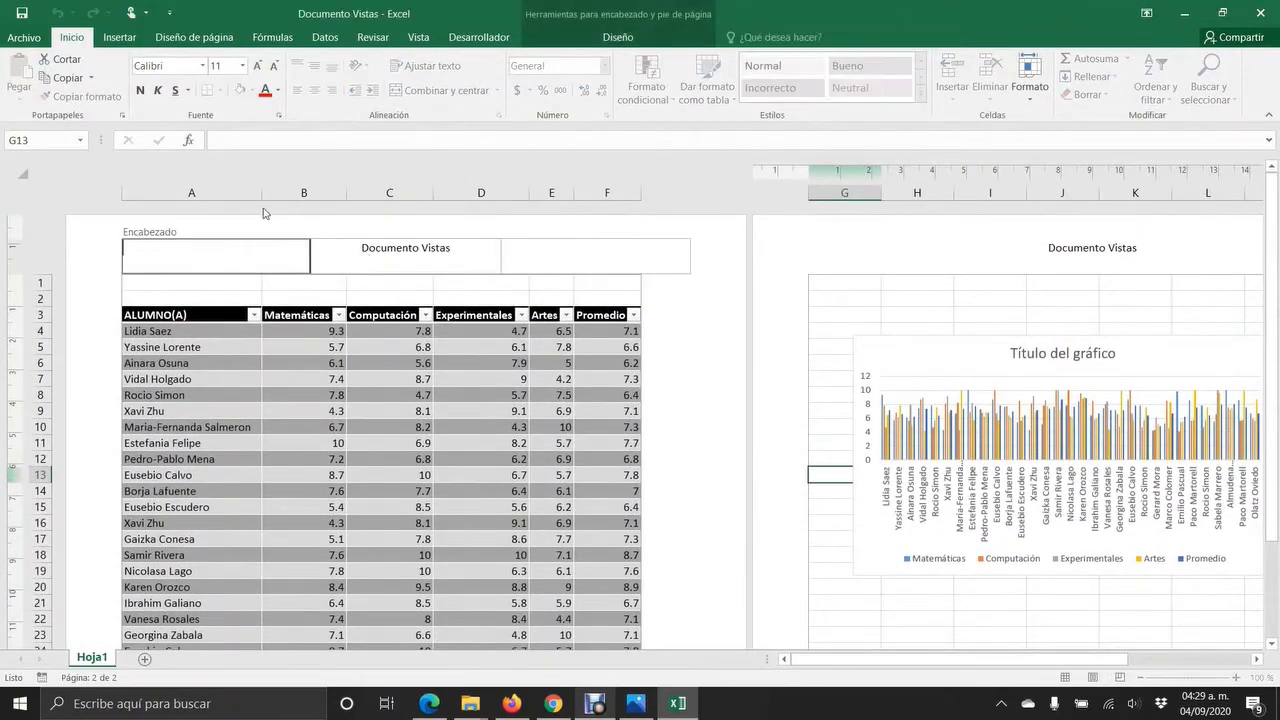
pyautogui.press('Escape')
# - Insert the current date element in the center section of the first page's footer
pyautogui.scroll(-5, 540, 300)
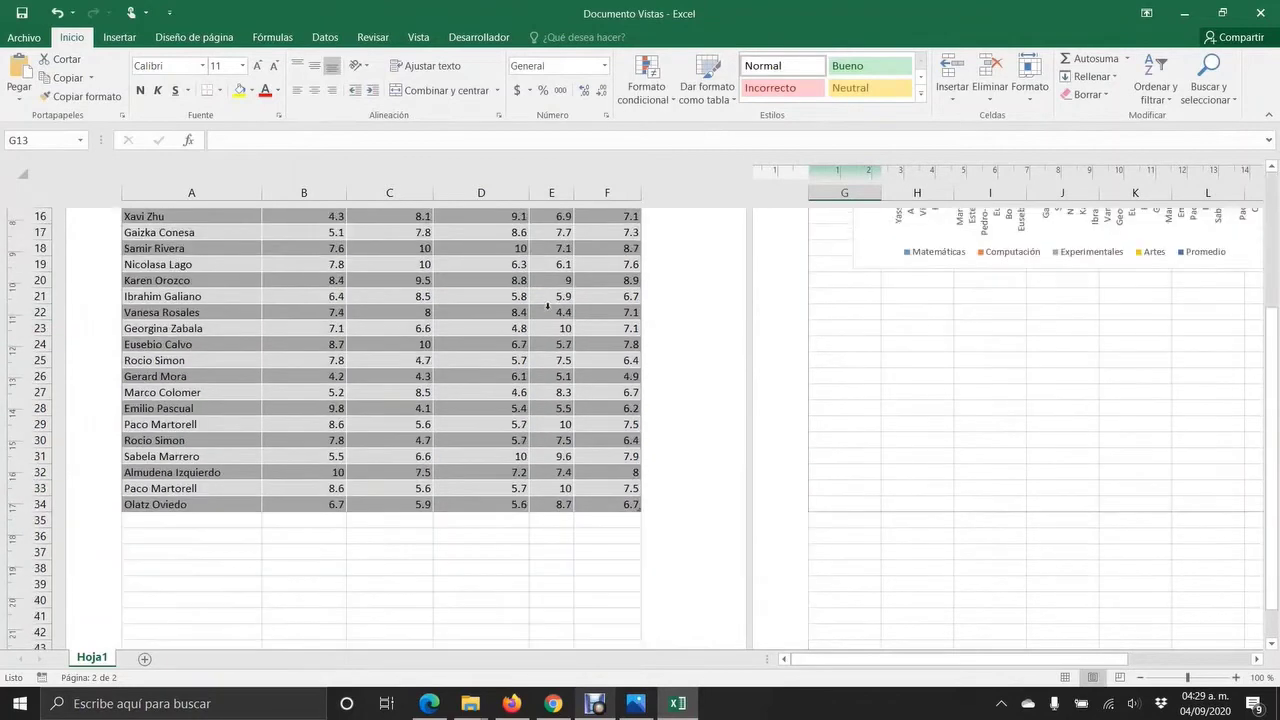
pyautogui.scroll(-6, 548, 306)
pyautogui.click(400, 463)
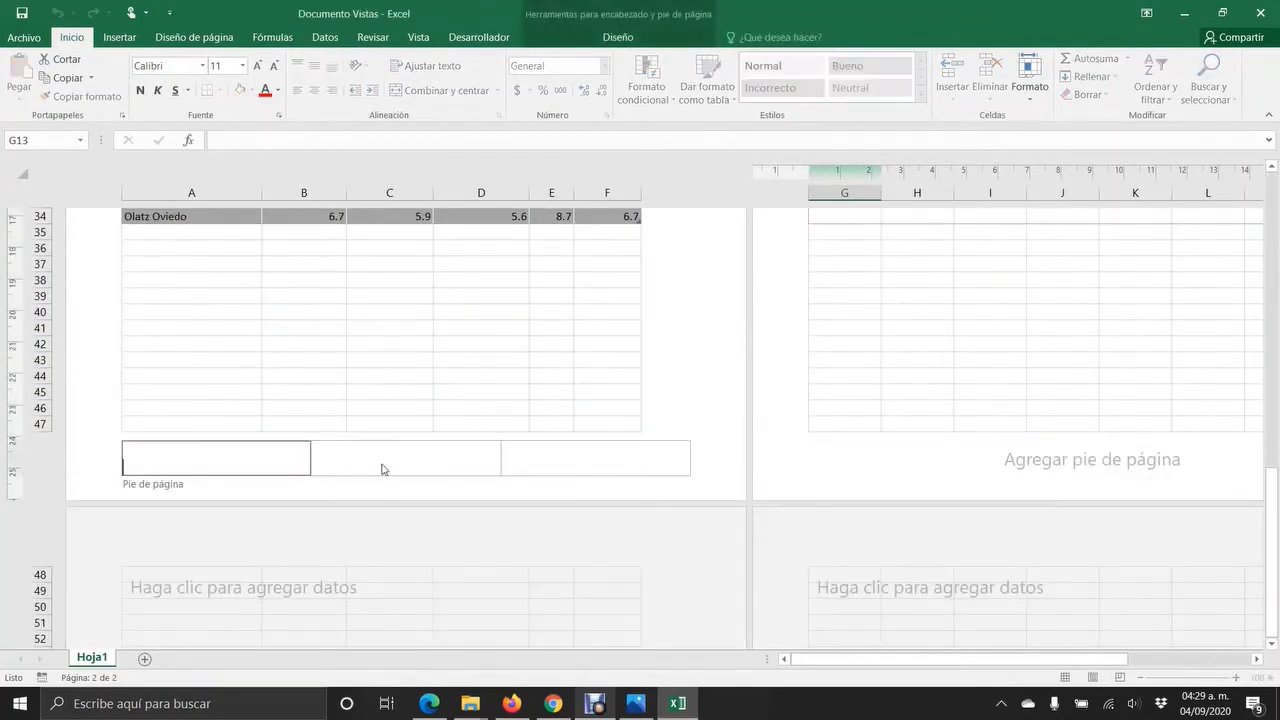
pyautogui.click(449, 465)
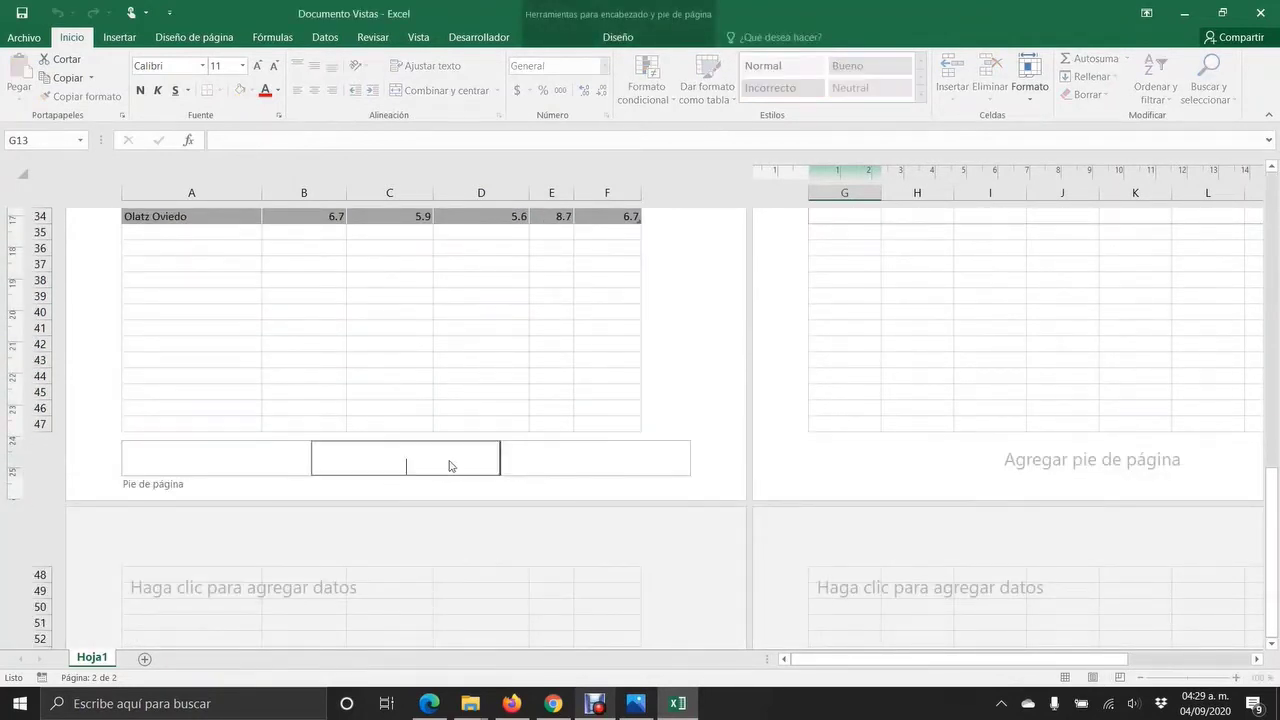
pyautogui.click(603, 37)
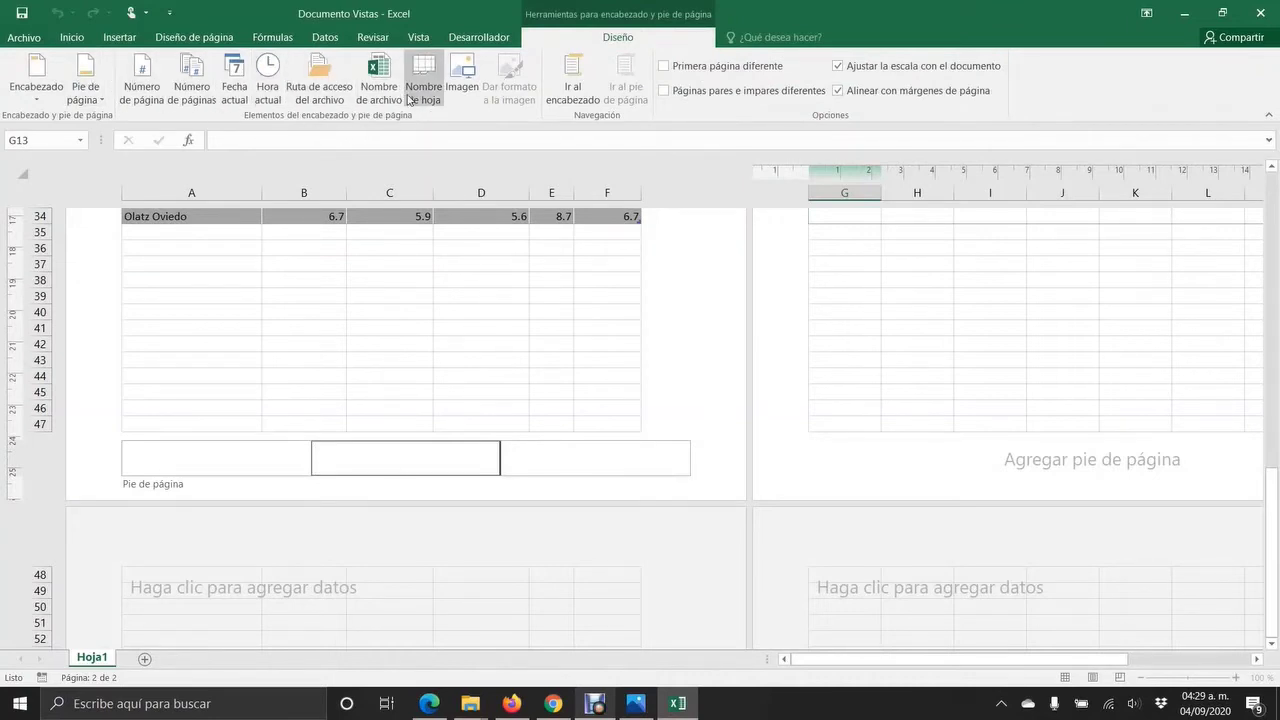
pyautogui.click(237, 92)
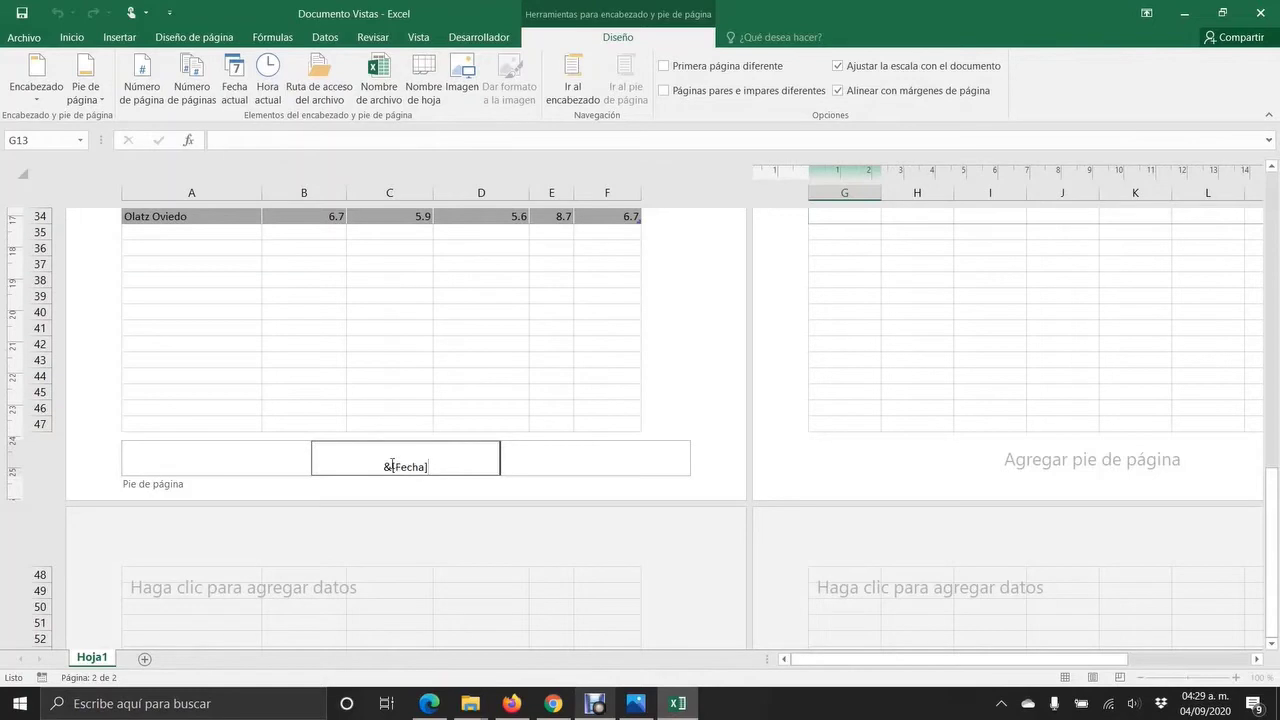
pyautogui.click(492, 392)
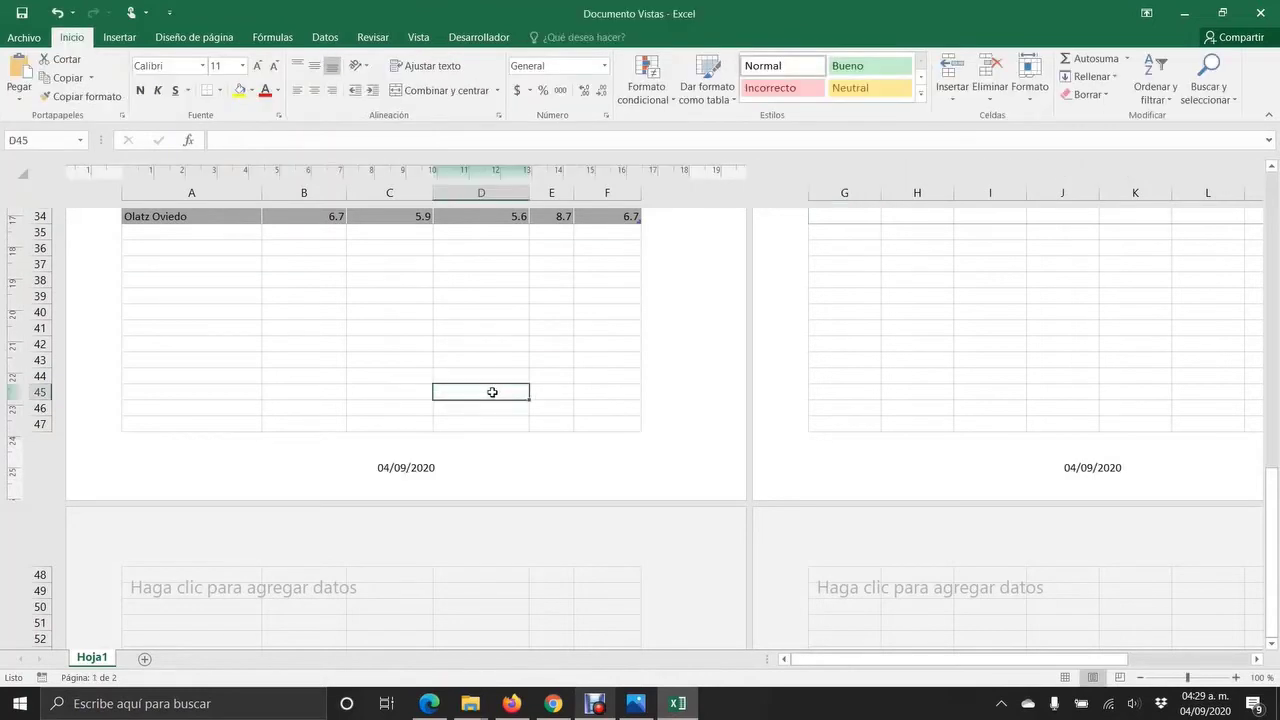
# - Check the header and footer on both pages in the print preview and return to the sheet
pyautogui.click(24, 37)
pyautogui.click(54, 219)
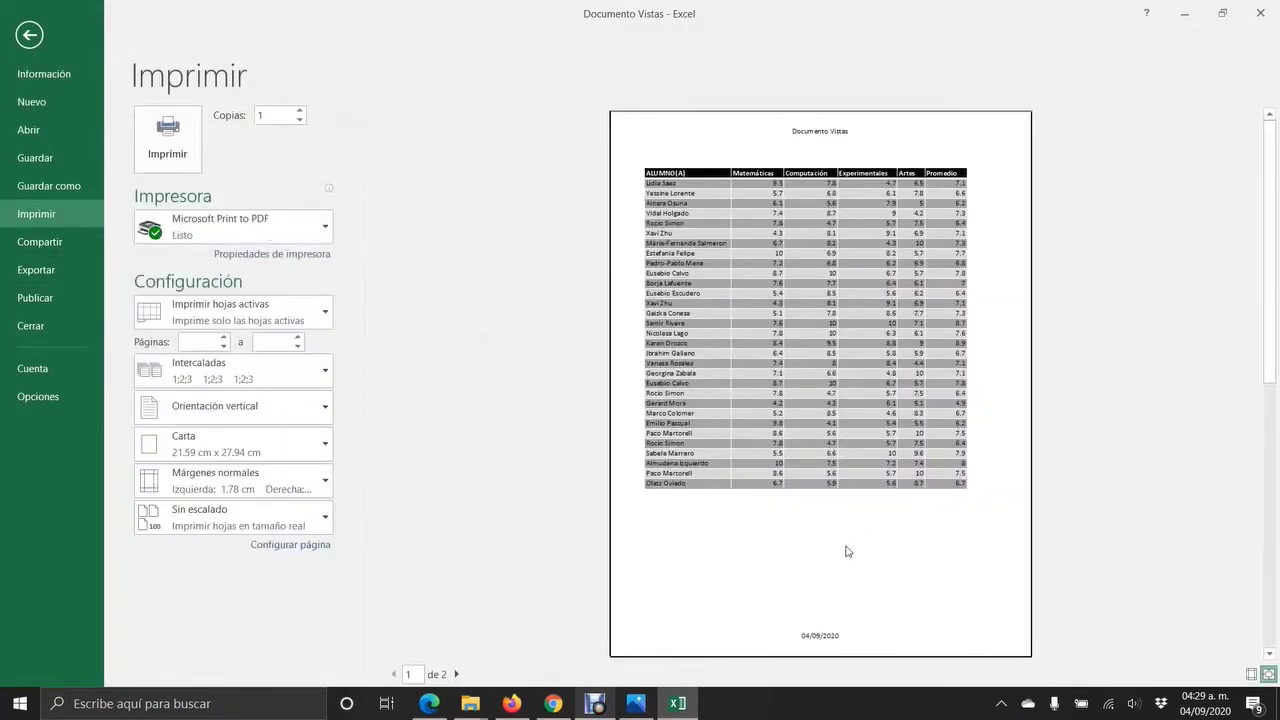
pyautogui.click(456, 674)
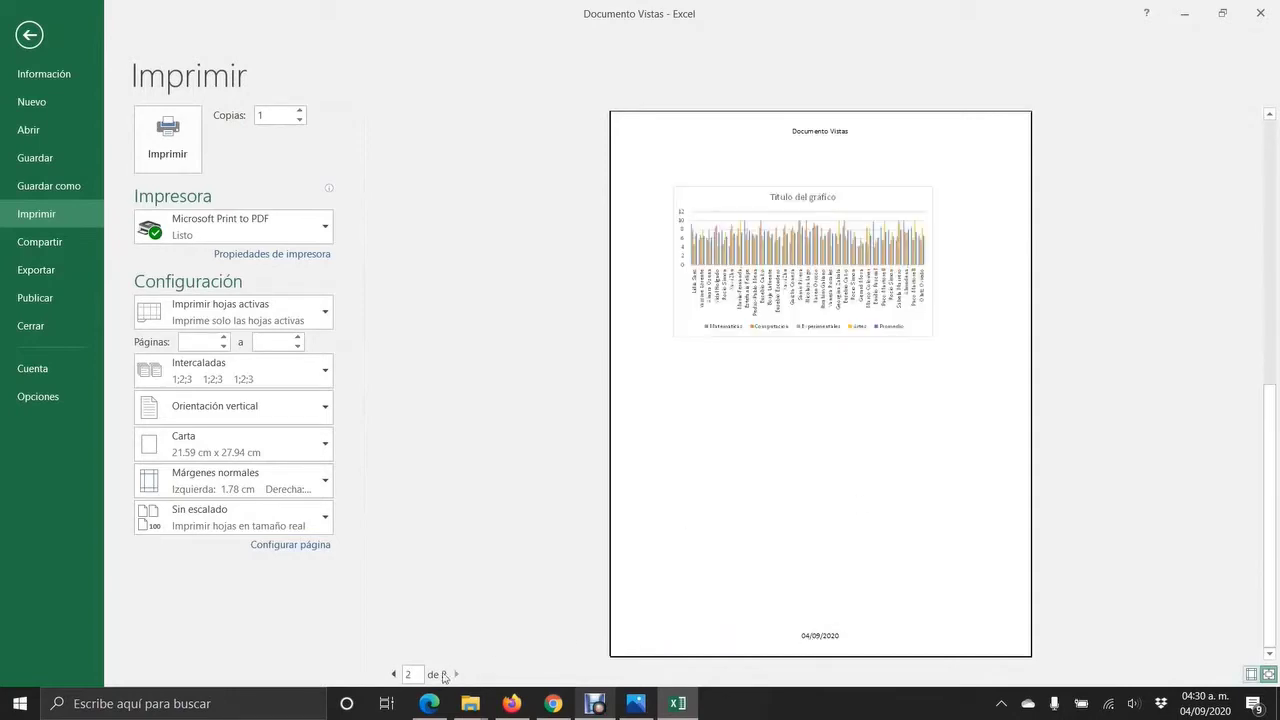
pyautogui.click(29, 34)
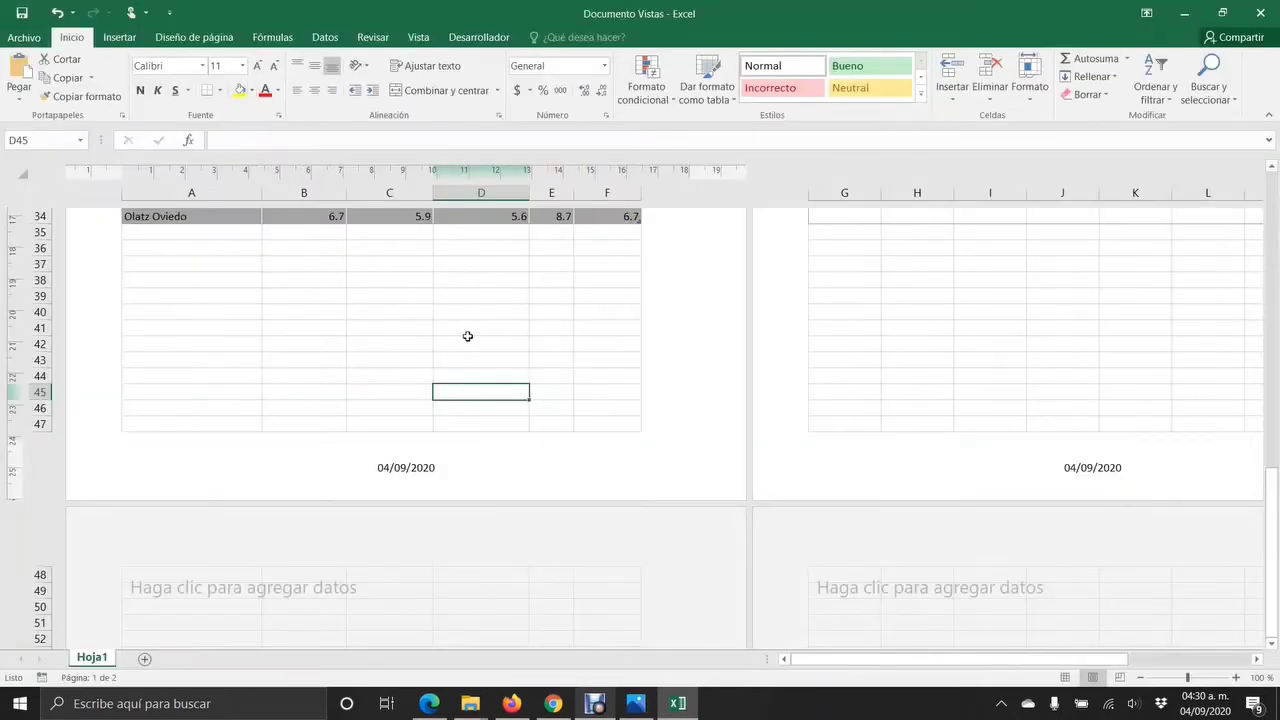
# - Insert the Logo Loteria picture from the desktop's CURSO EXCEL > Episodio 4 folder into the left section of the first page's header
pyautogui.scroll(12, 488, 376)
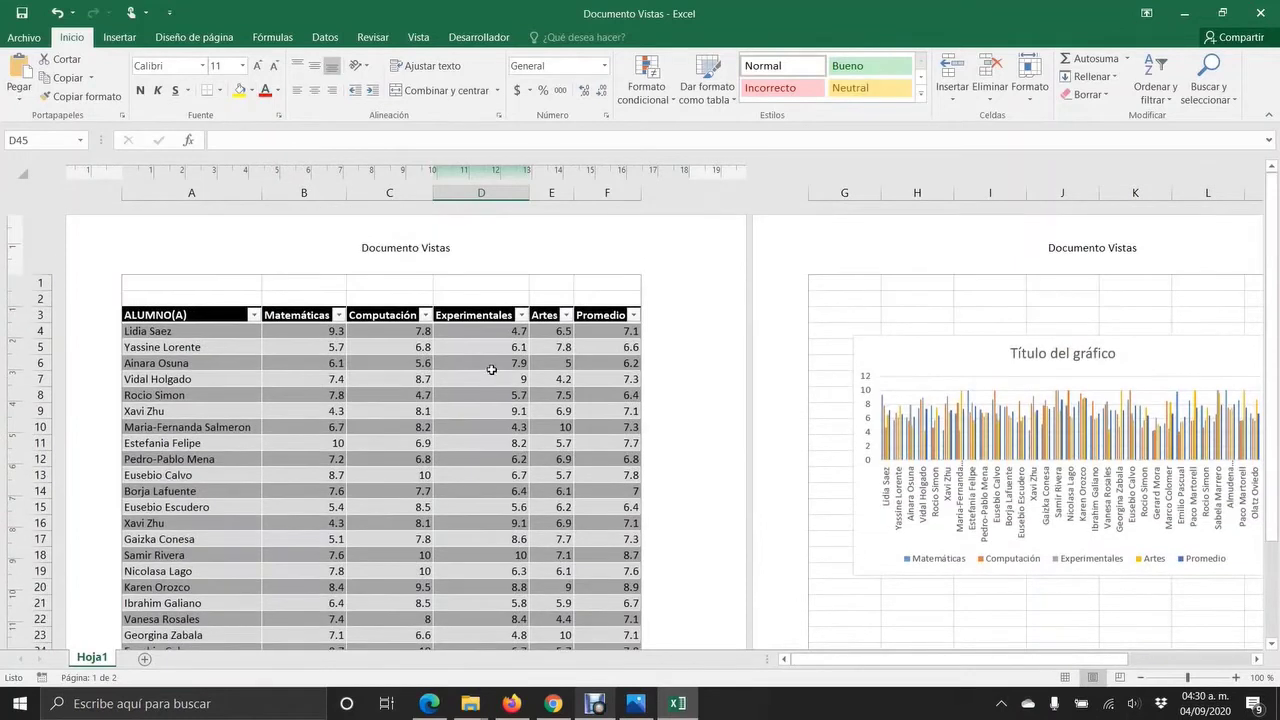
pyautogui.click(277, 251)
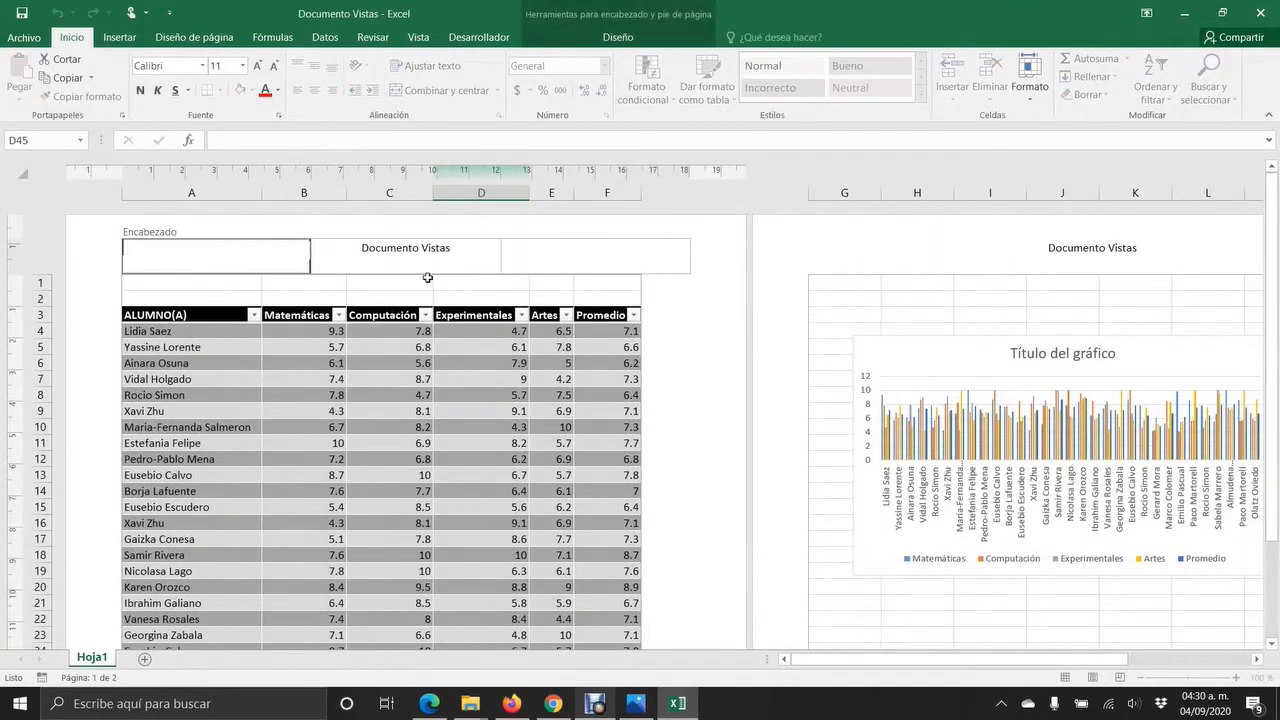
pyautogui.click(600, 41)
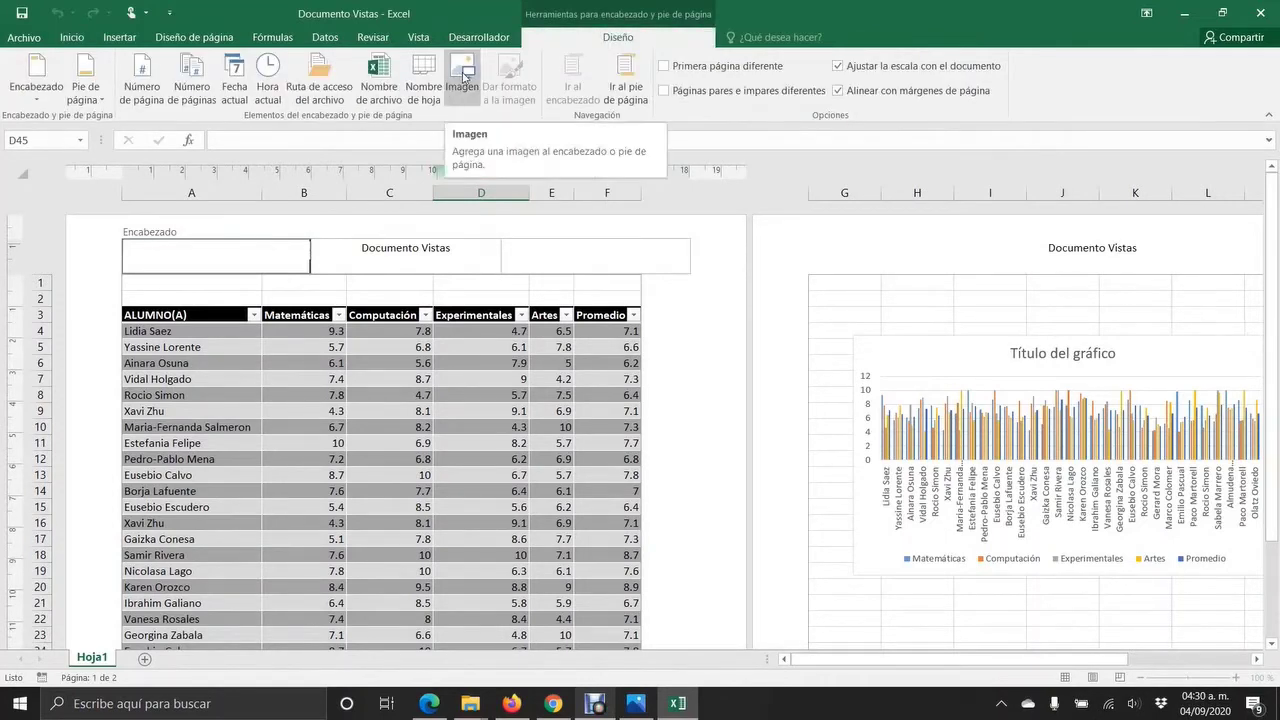
pyautogui.click(463, 76)
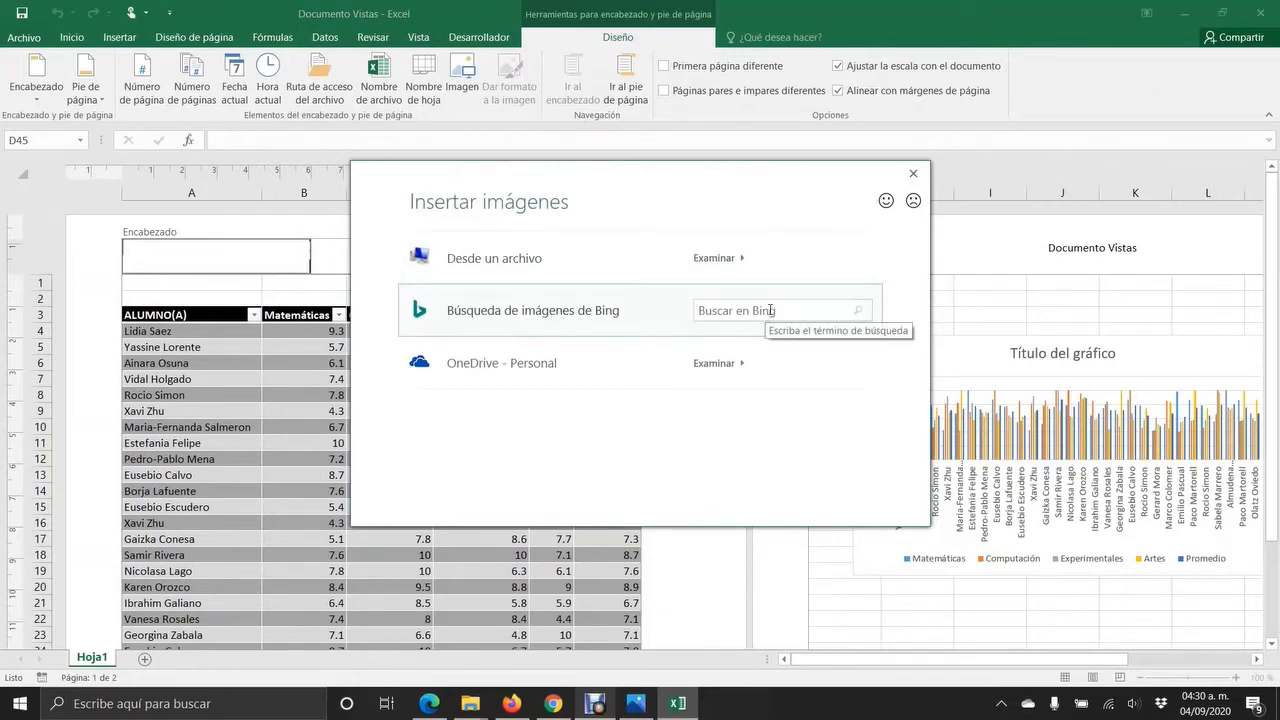
pyautogui.click(716, 261)
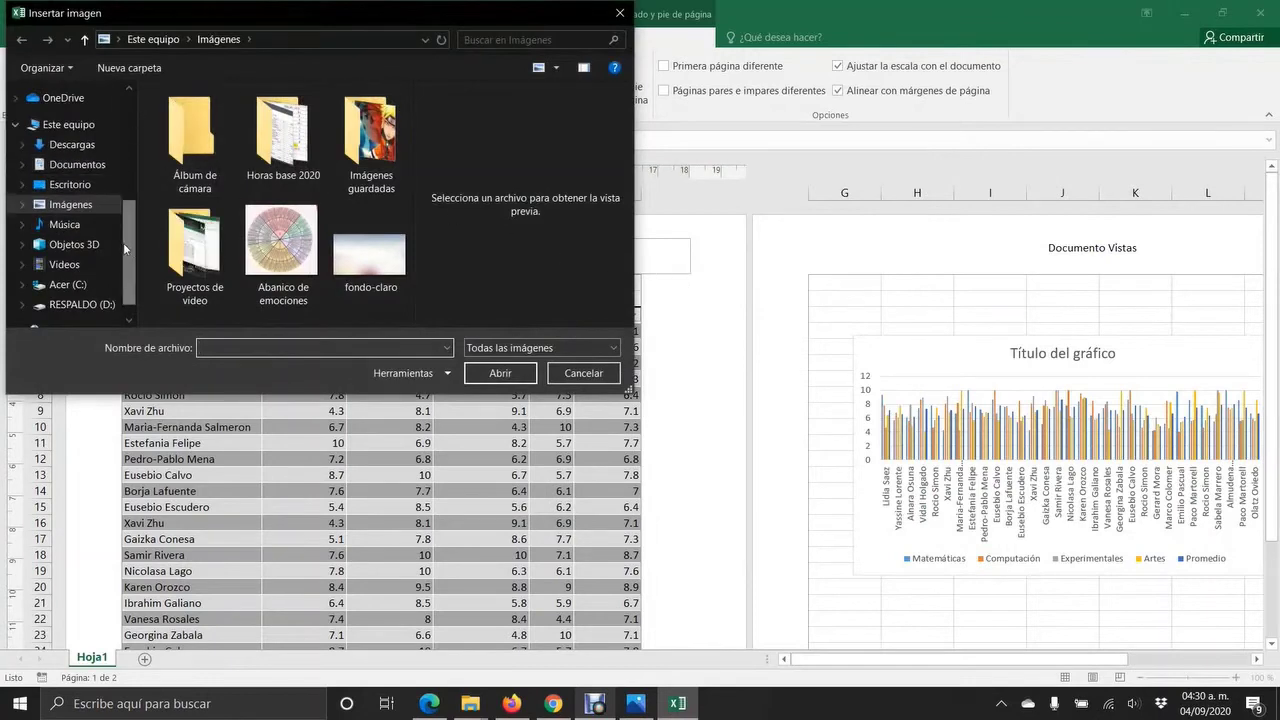
pyautogui.scroll(5, 70, 210)
pyautogui.click(84, 127)
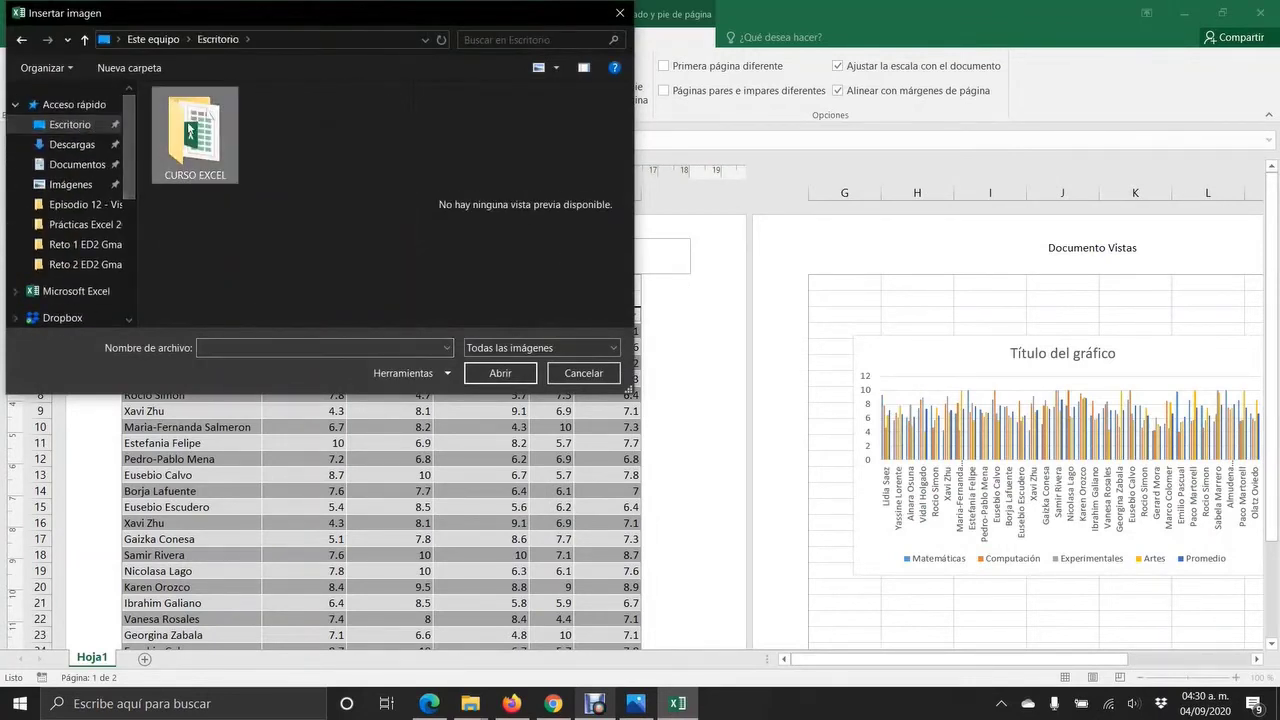
pyautogui.doubleClick(202, 135)
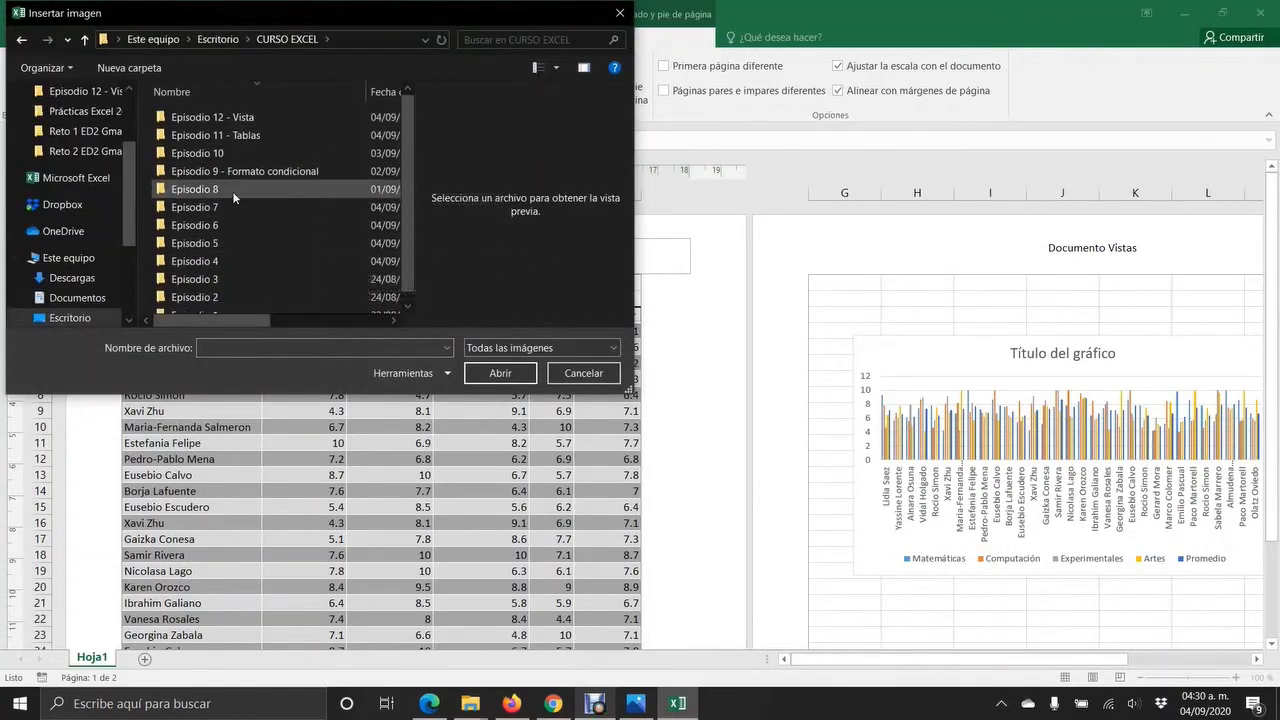
pyautogui.scroll(-1, 300, 250)
pyautogui.doubleClick(195, 268)
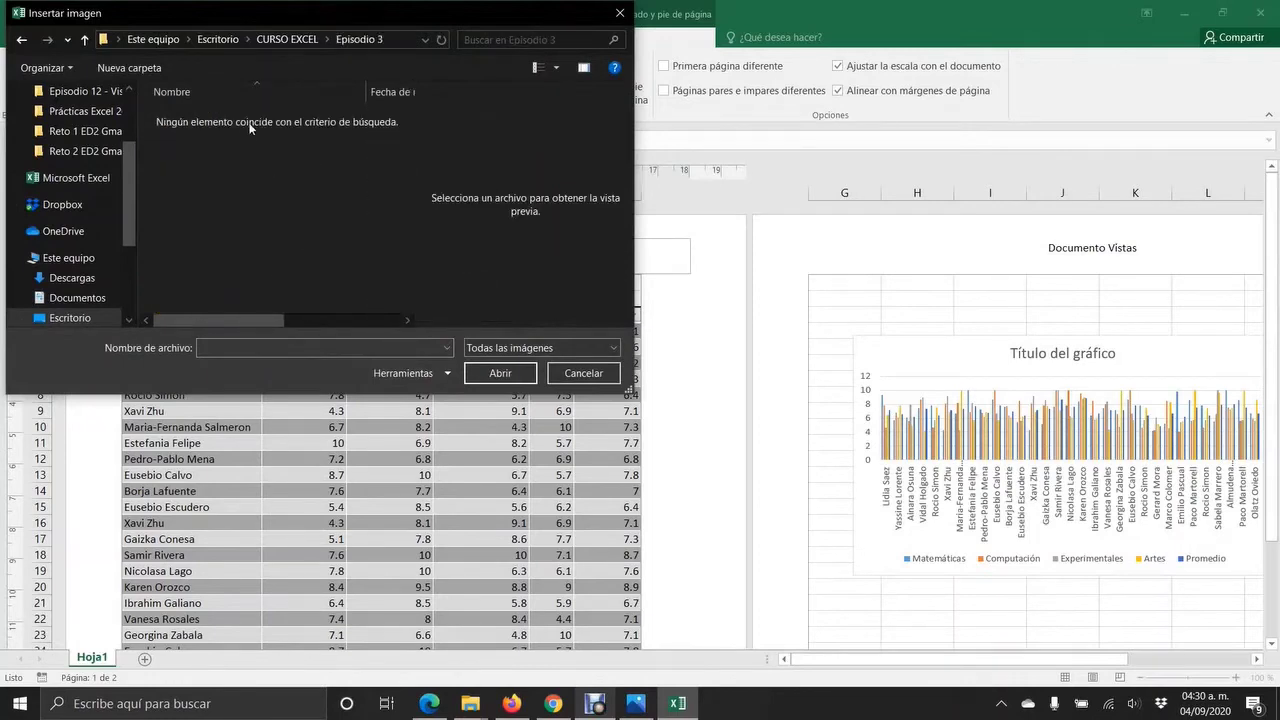
pyautogui.click(18, 40)
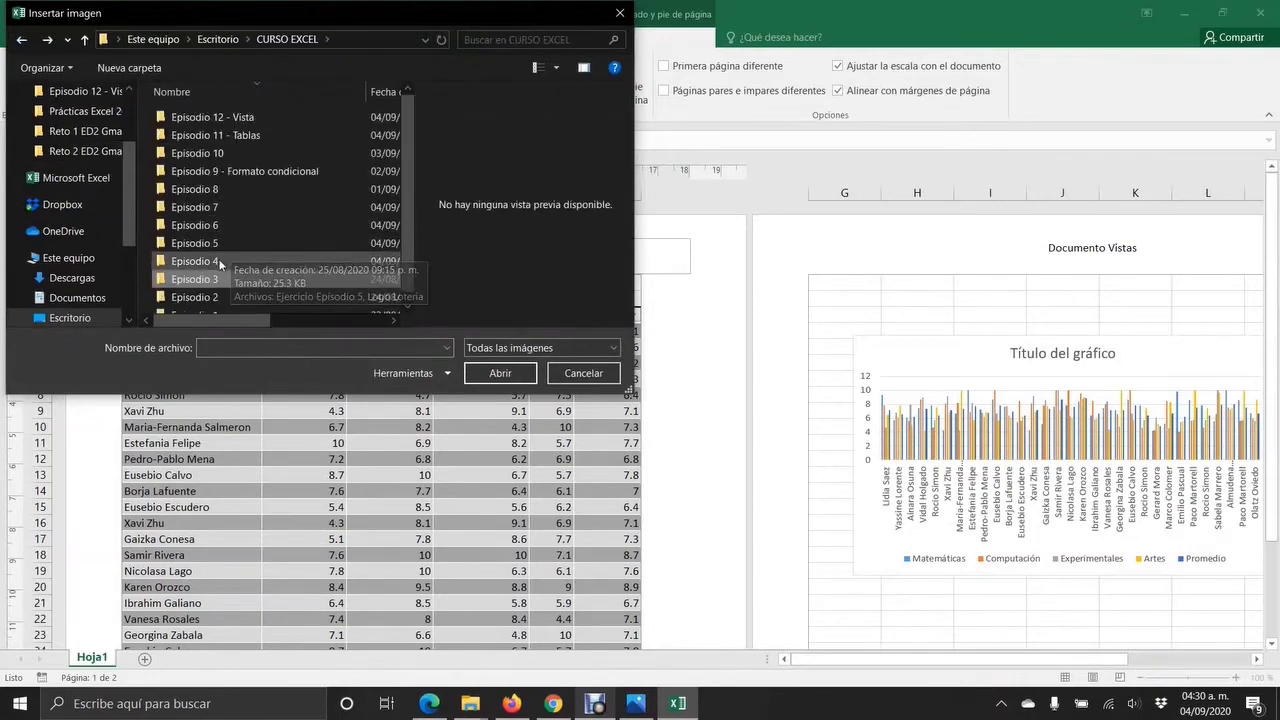
pyautogui.doubleClick(297, 262)
pyautogui.click(189, 143)
pyautogui.click(500, 373)
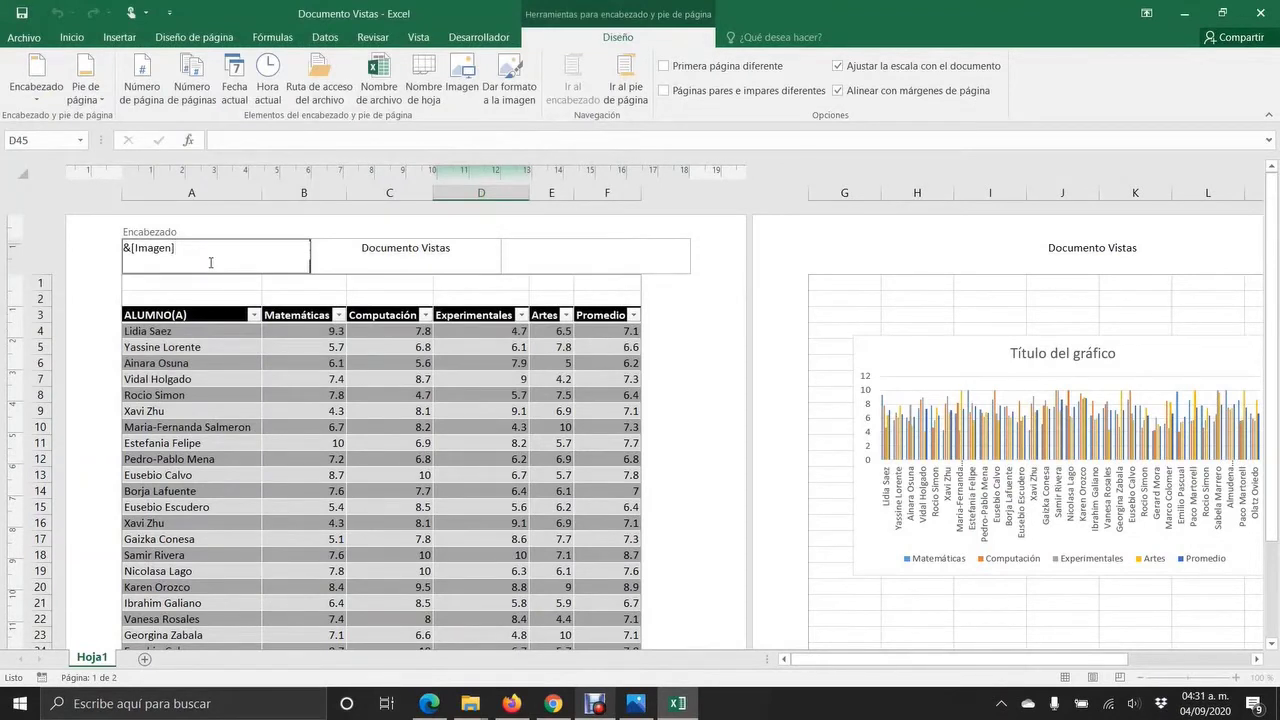
pyautogui.click(607, 263)
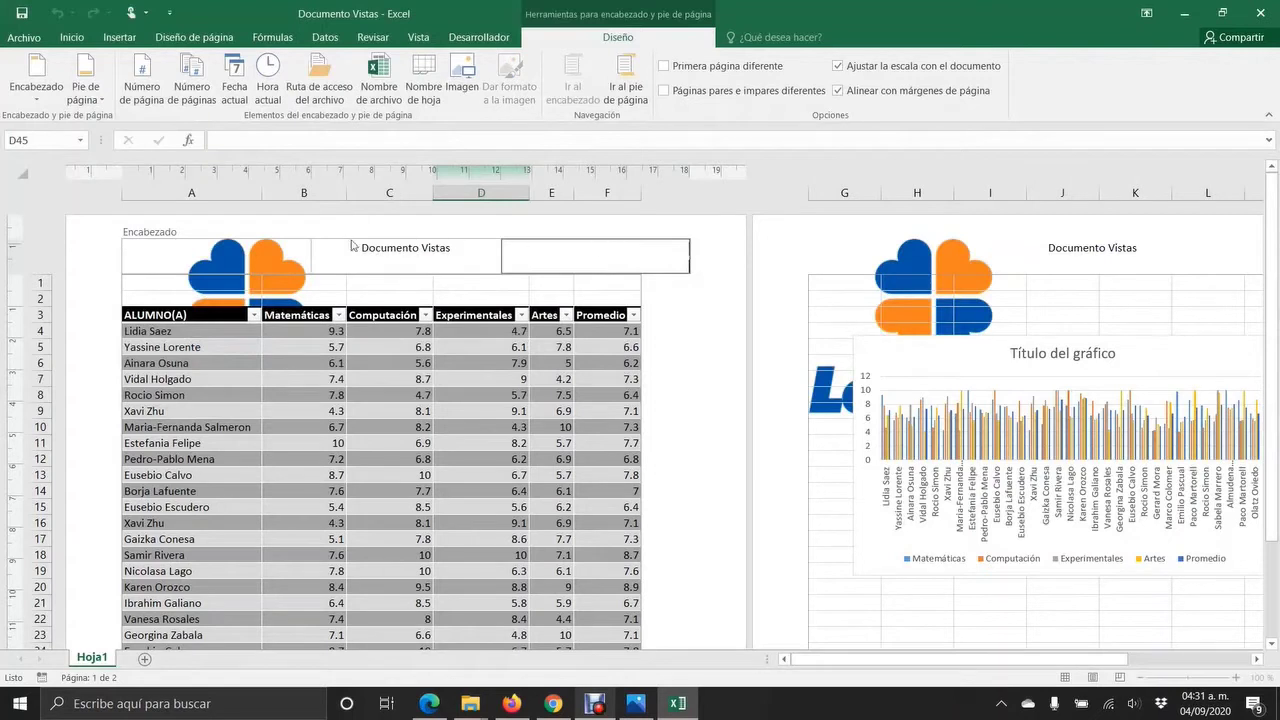
pyautogui.click(271, 251)
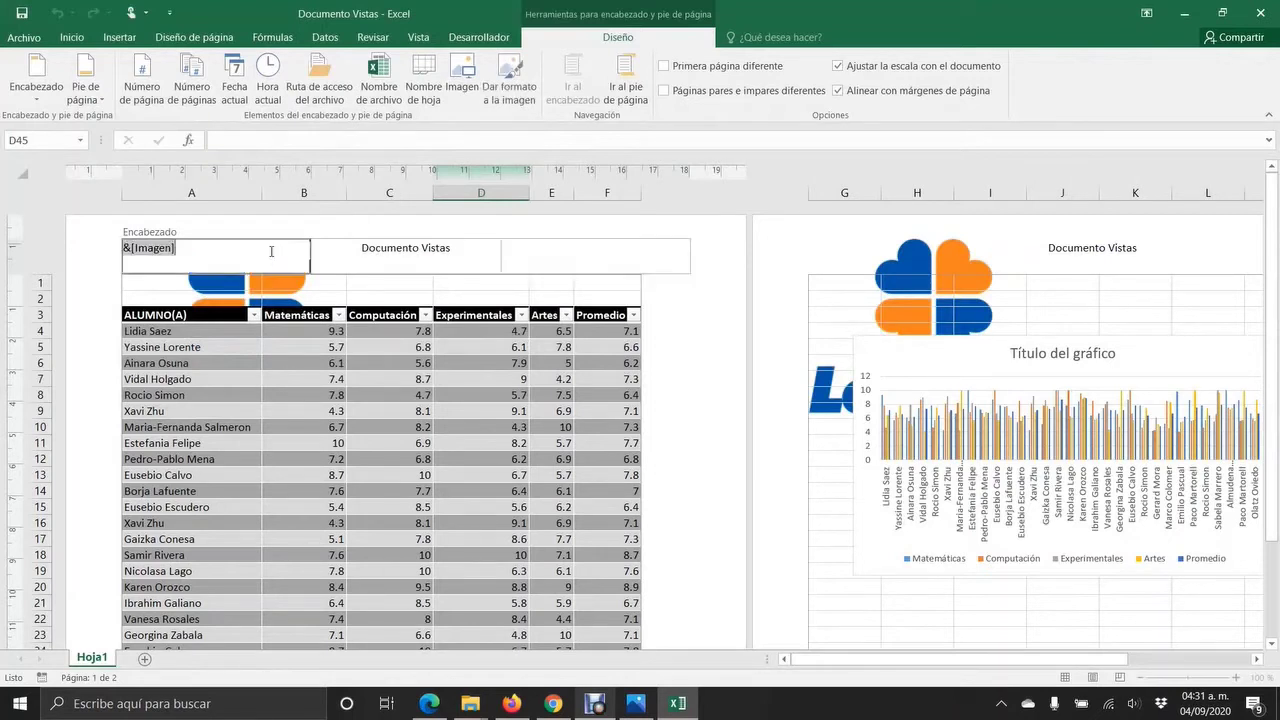
pyautogui.click(612, 262)
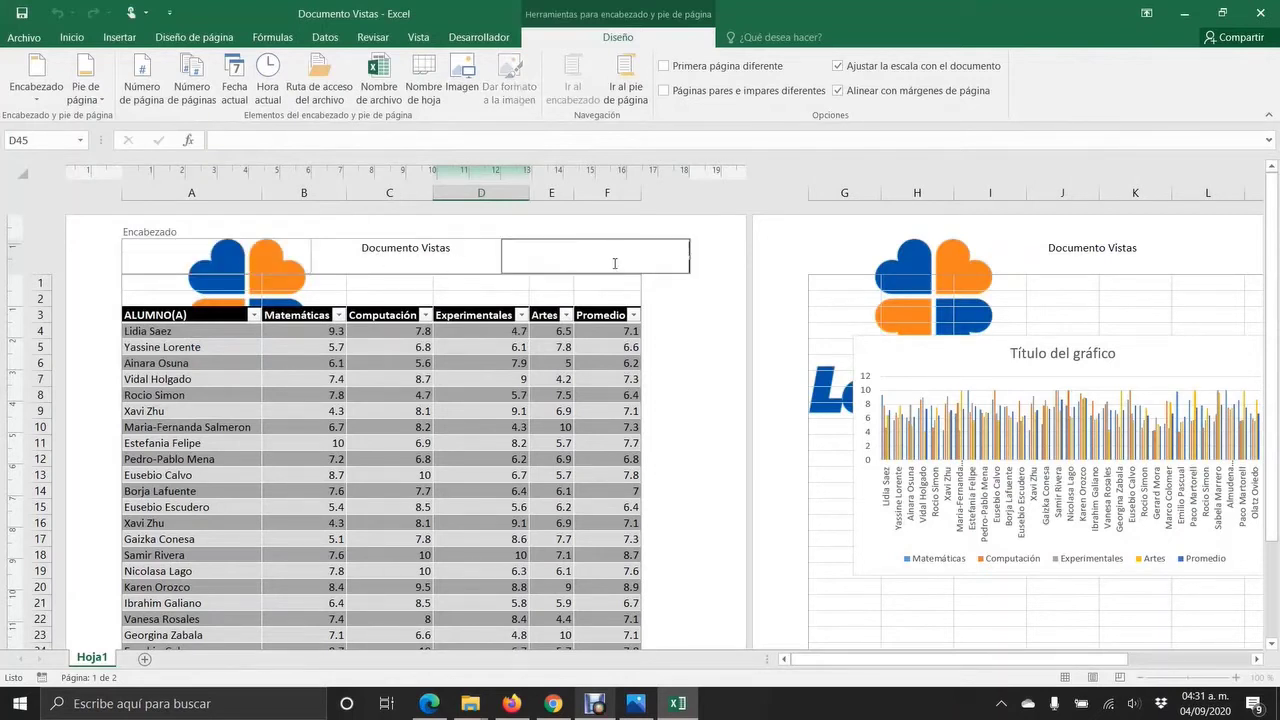
# - Scale the logo in the header's left section down to 40 % with its aspect ratio locked
pyautogui.click(228, 266)
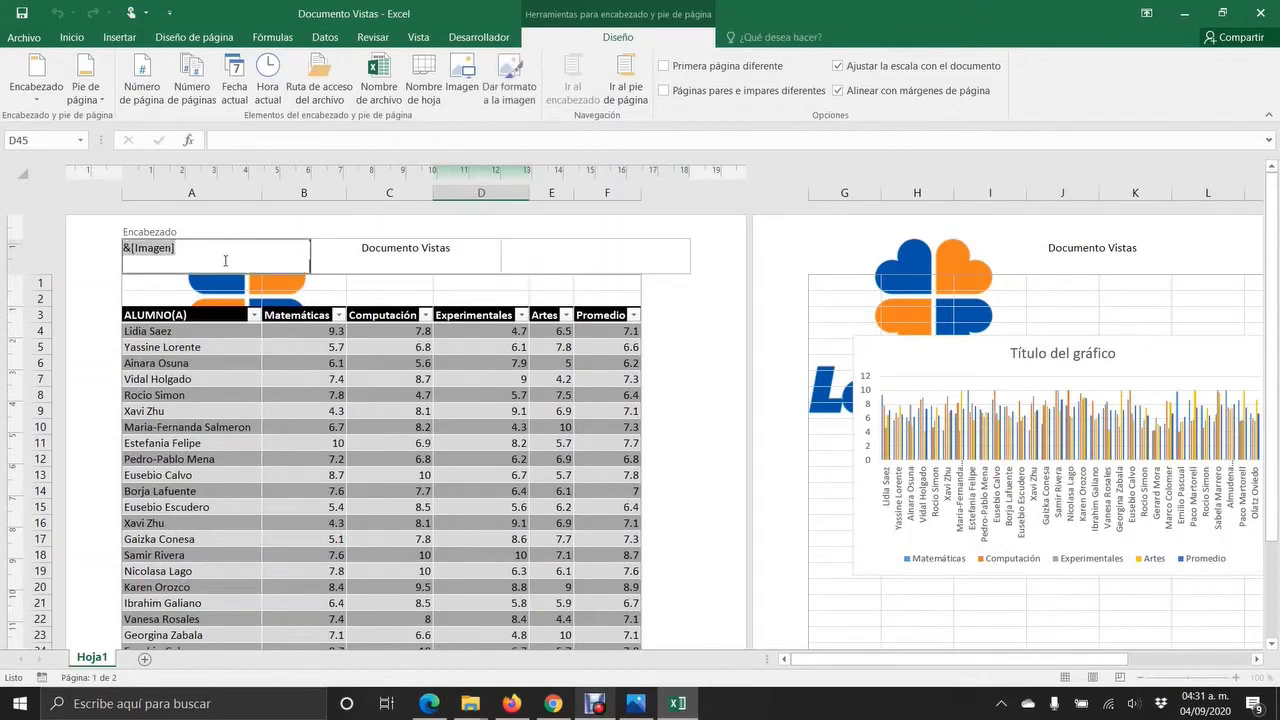
pyautogui.click(517, 92)
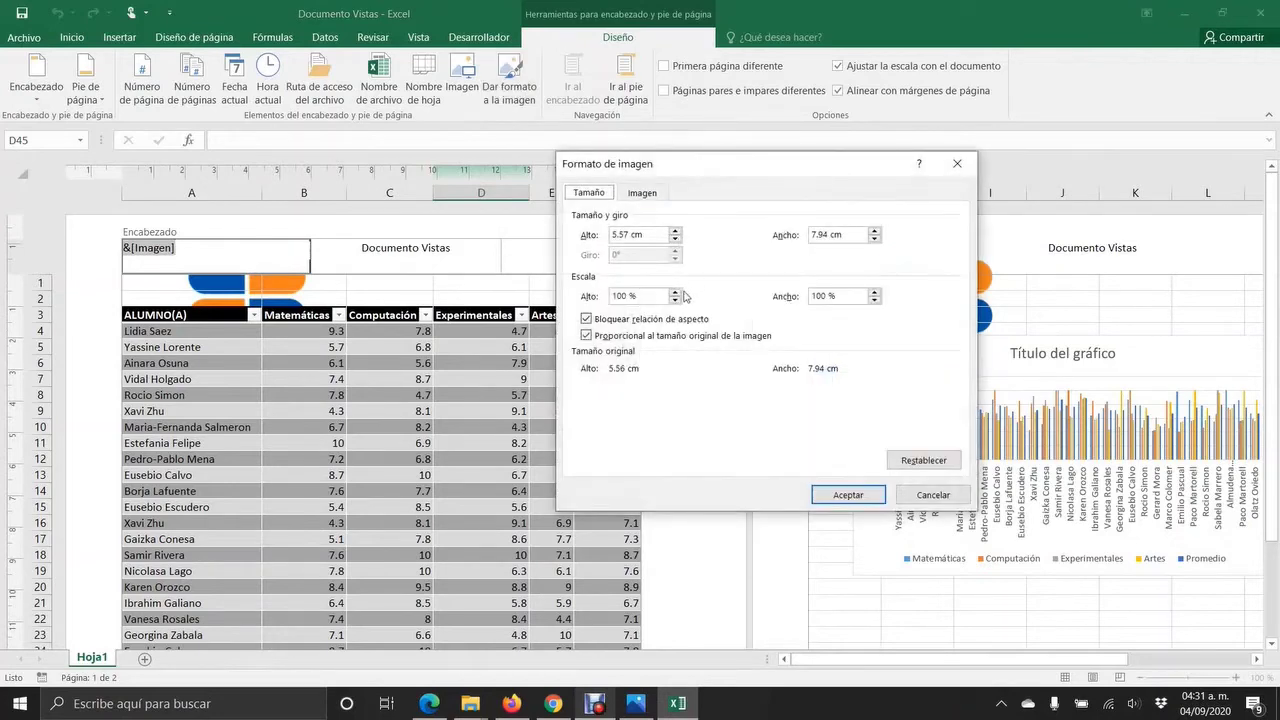
pyautogui.click(642, 193)
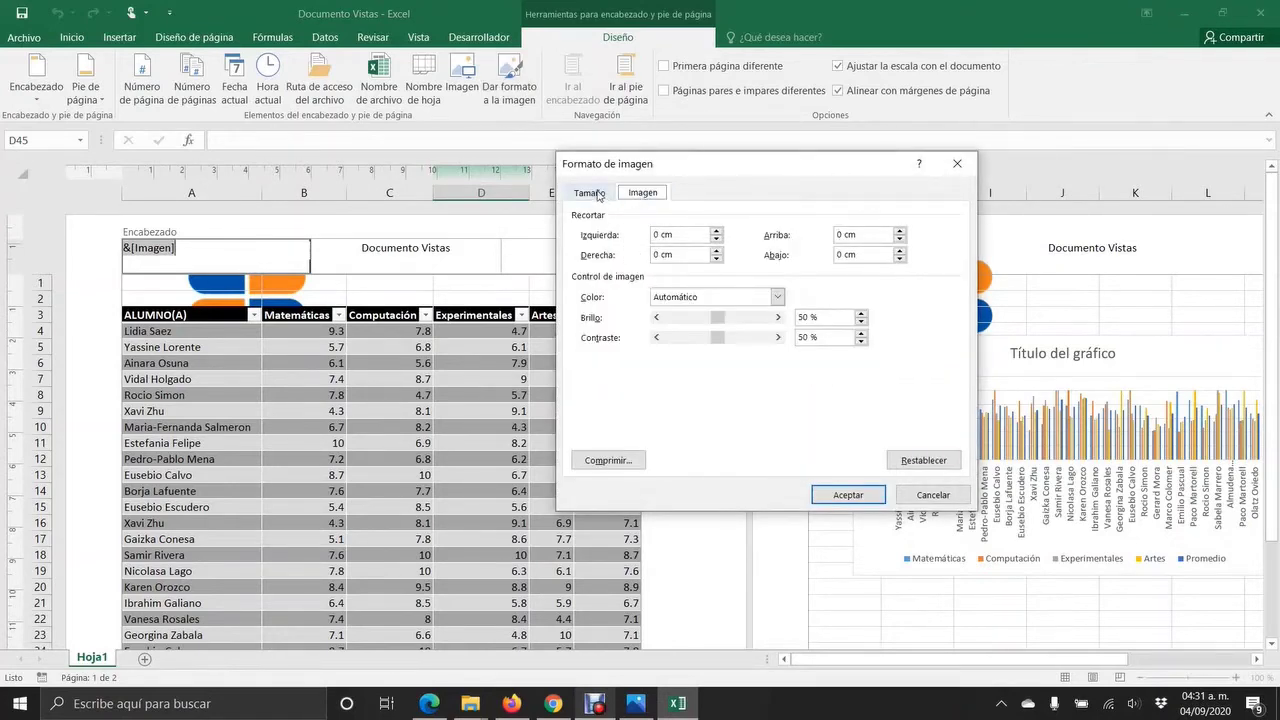
pyautogui.click(594, 193)
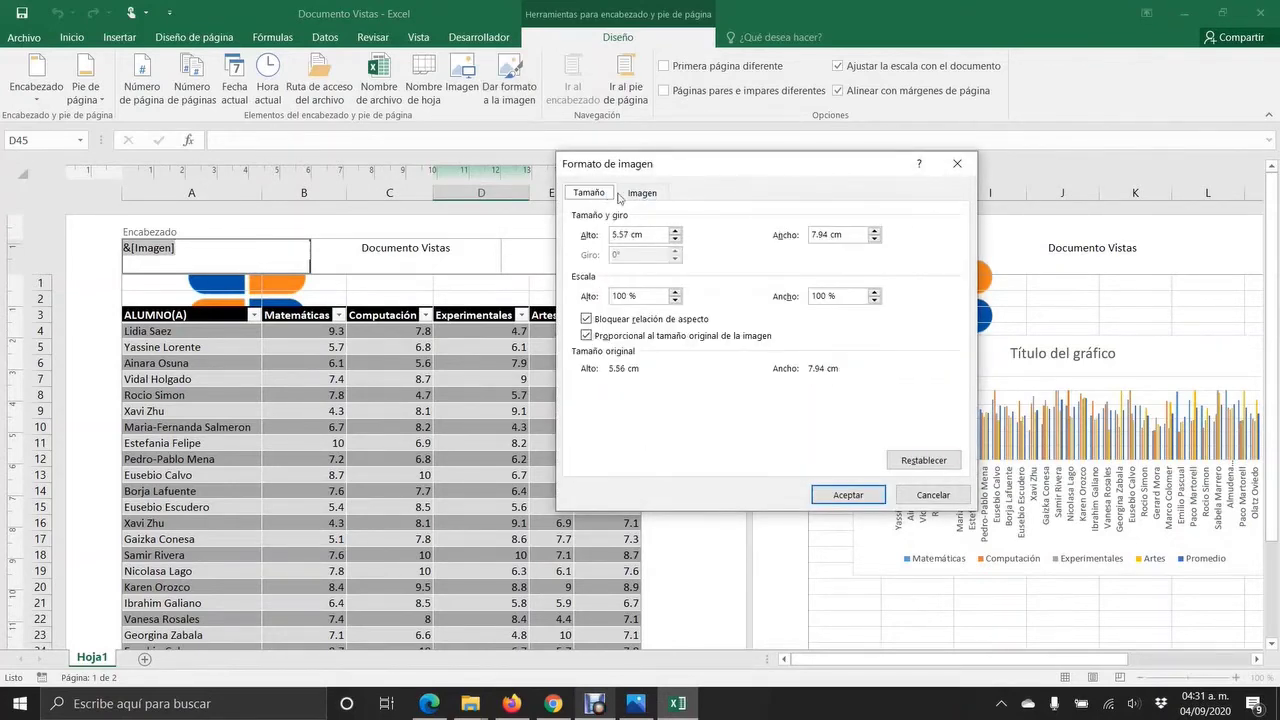
pyautogui.click(675, 241)
pyautogui.click(675, 241)
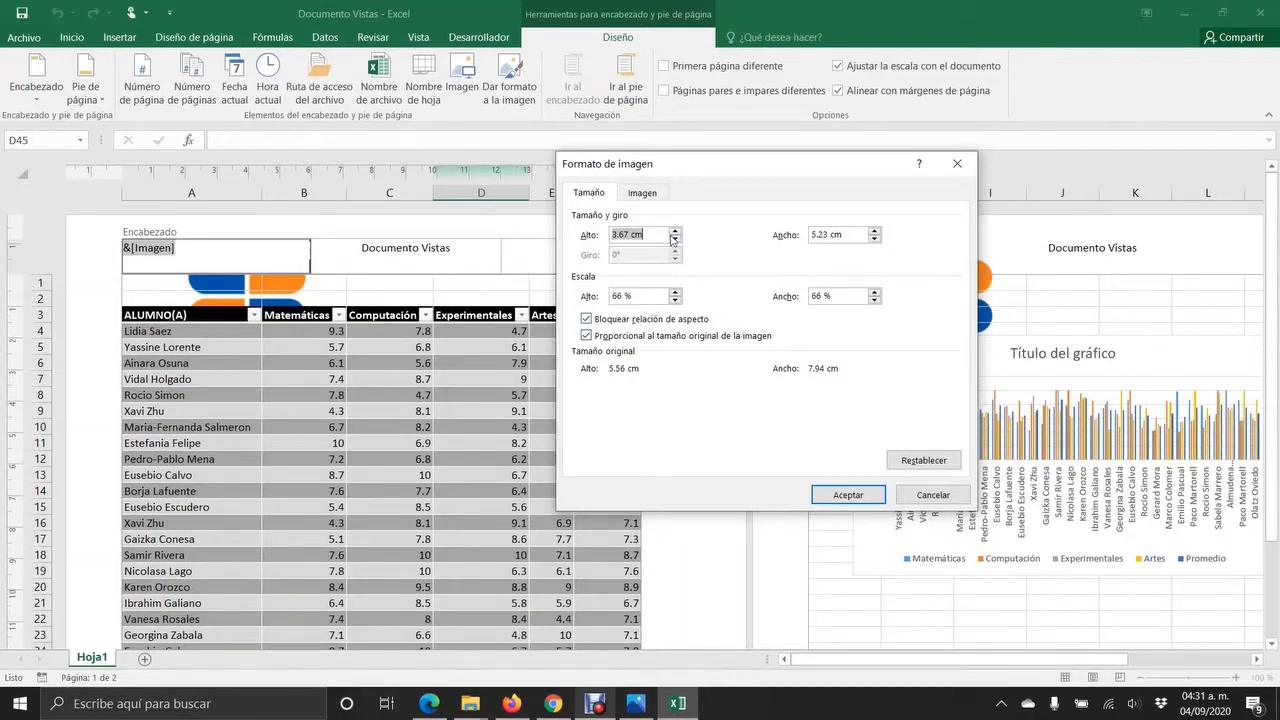
pyautogui.click(675, 300)
pyautogui.click(675, 300)
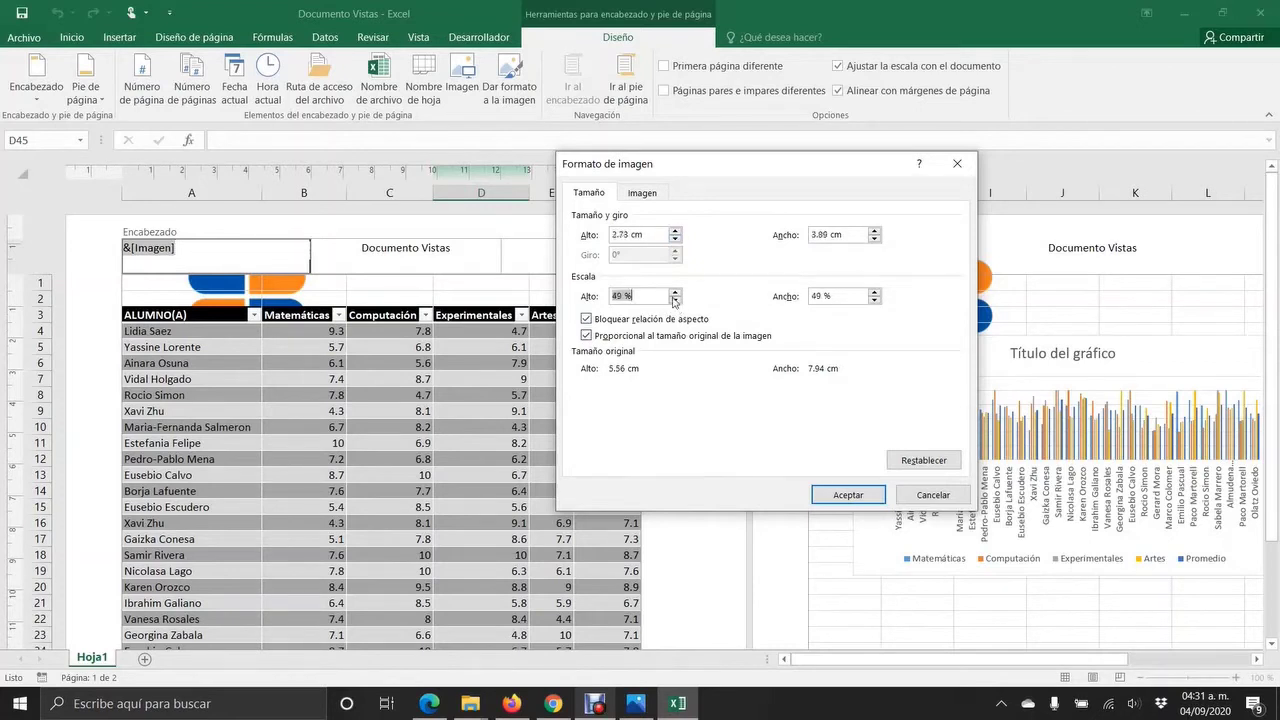
pyautogui.click(675, 300)
pyautogui.click(675, 300)
pyautogui.click(846, 494)
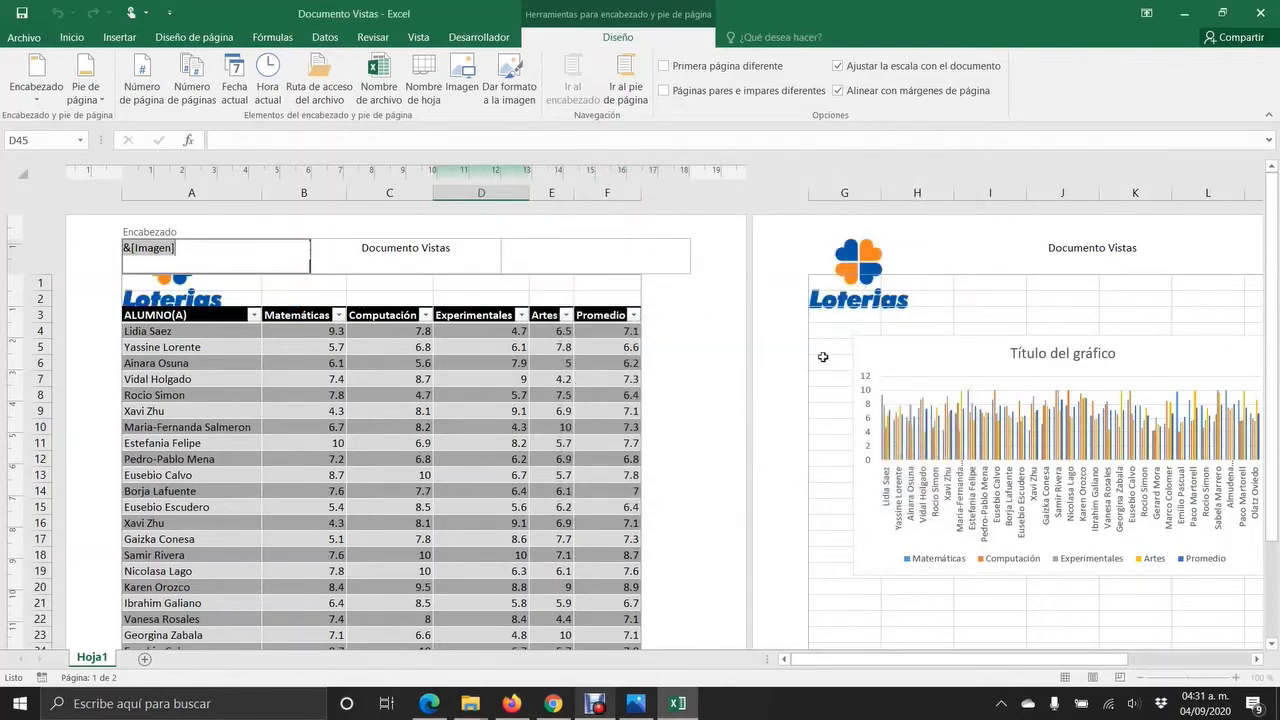
pyautogui.click(529, 279)
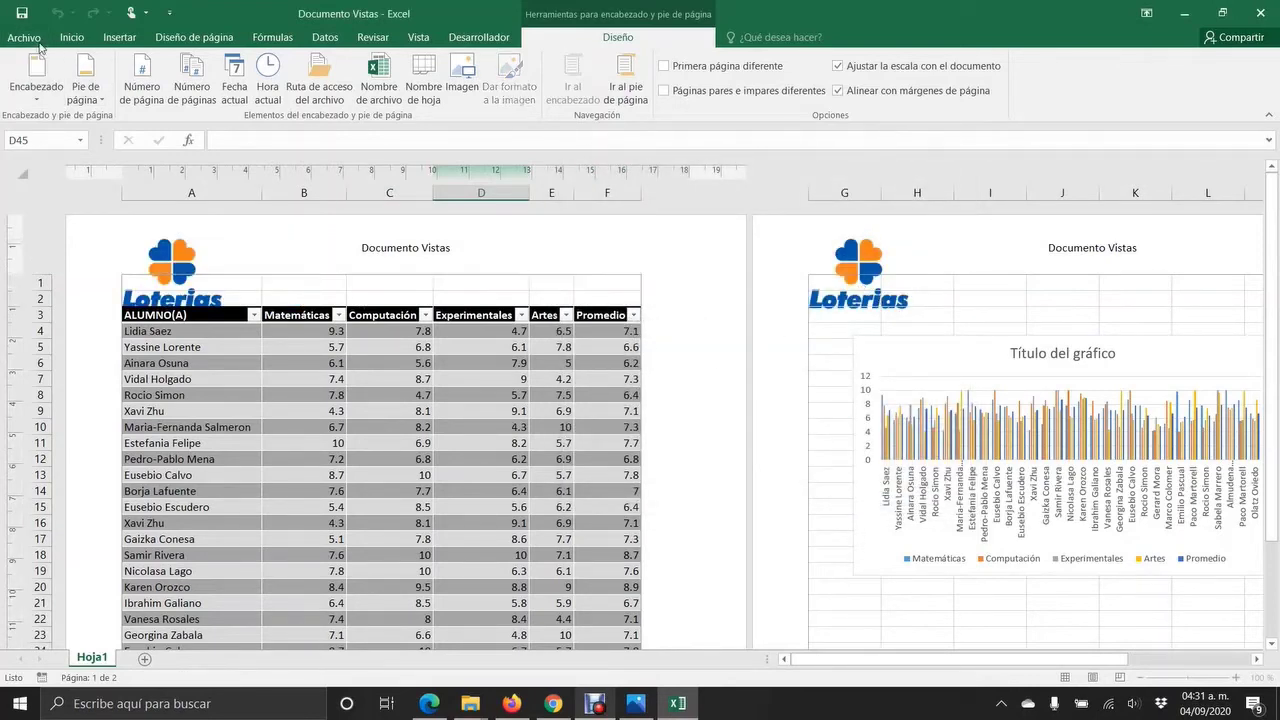
# - Check how the header logo fits above the table in the print preview and return to the sheet
pyautogui.click(24, 37)
pyautogui.click(54, 214)
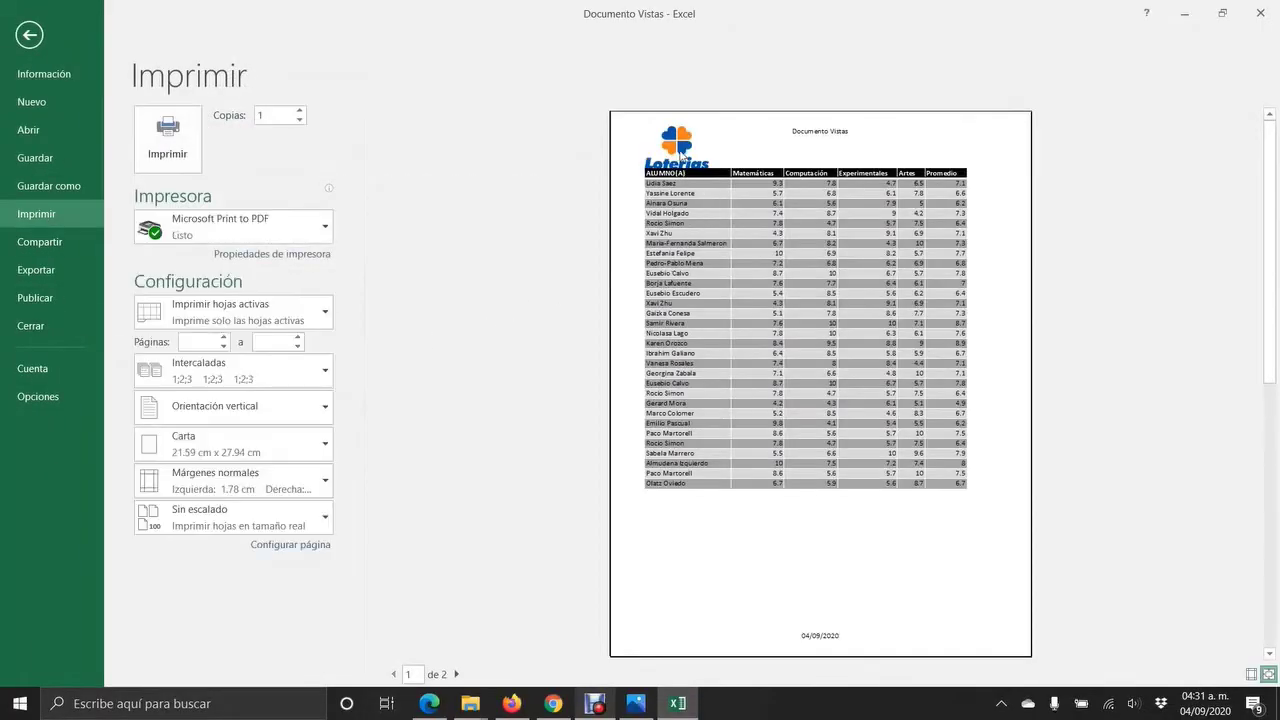
pyautogui.click(457, 674)
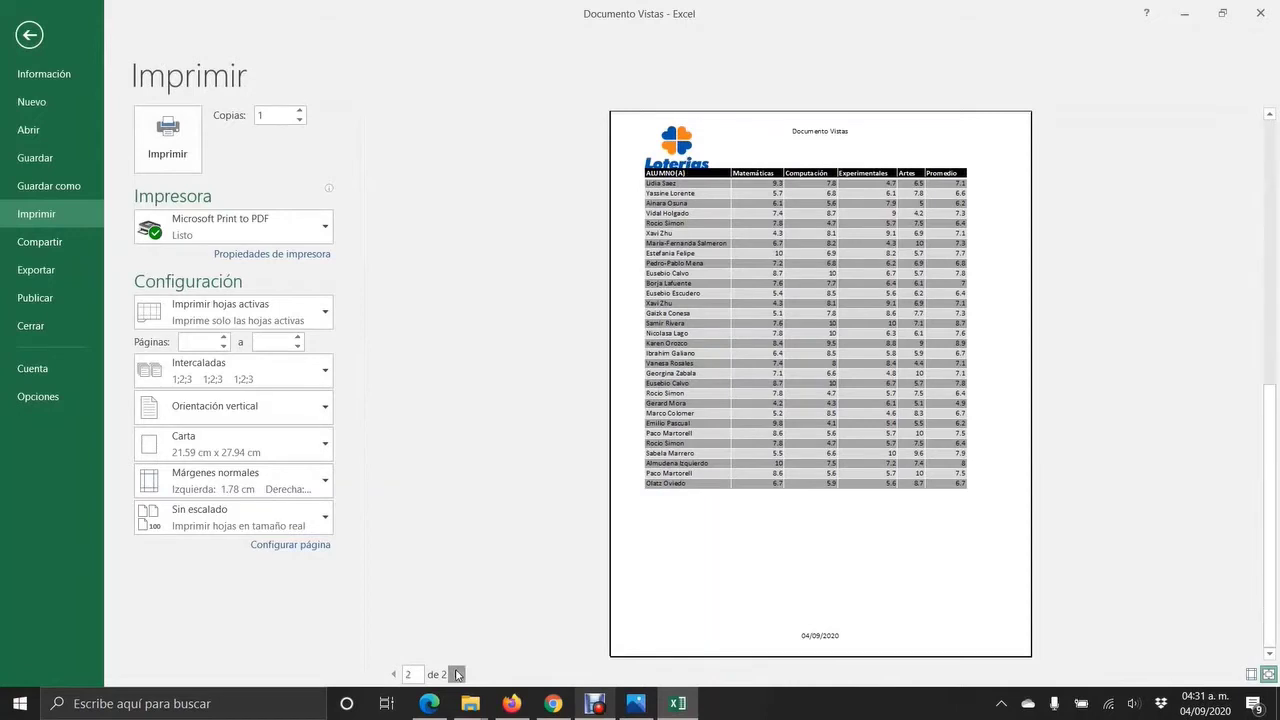
pyautogui.click(29, 35)
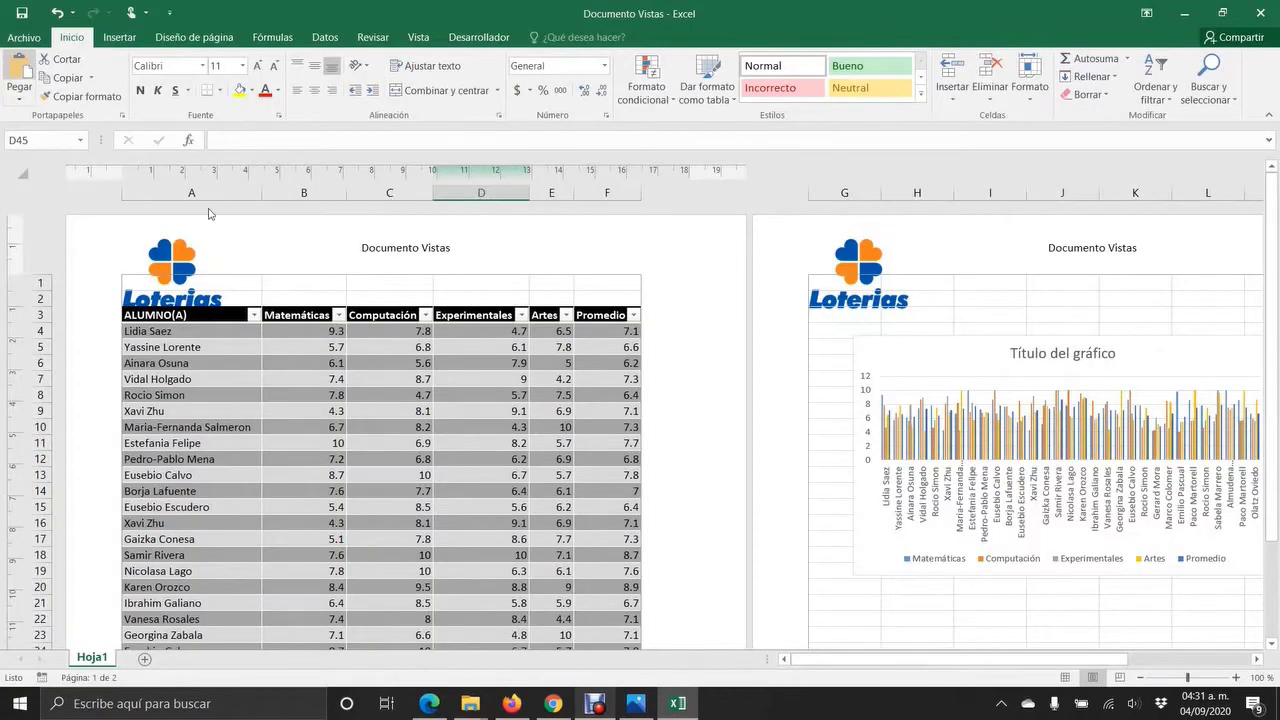
# - Reduce the header logo's scale to 33 % so it stays clear of the table
pyautogui.click(203, 250)
pyautogui.click(596, 36)
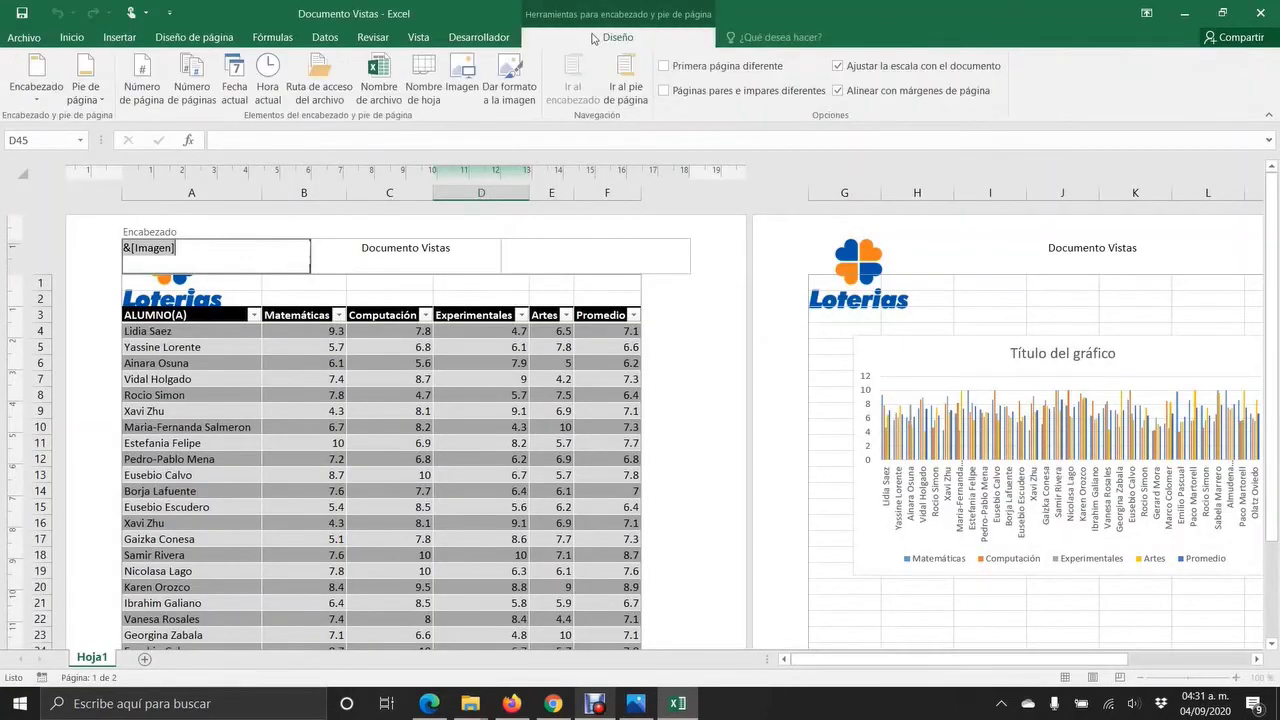
pyautogui.click(513, 82)
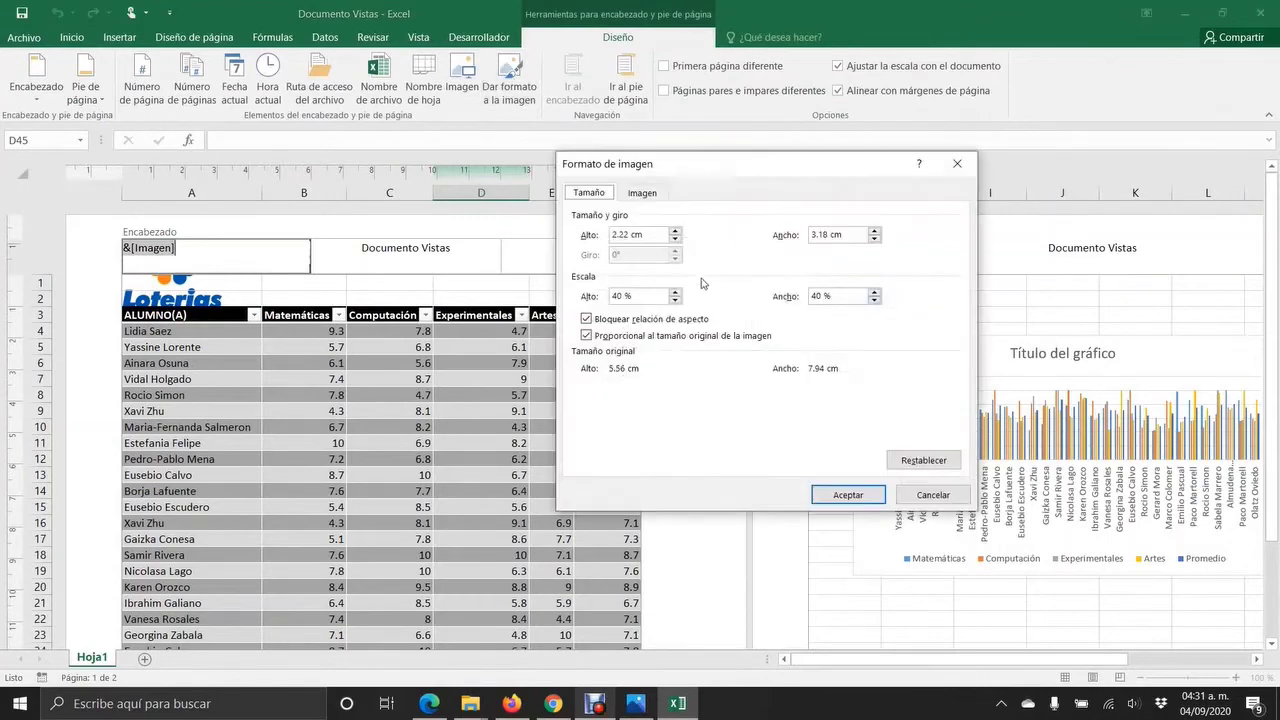
pyautogui.click(675, 300)
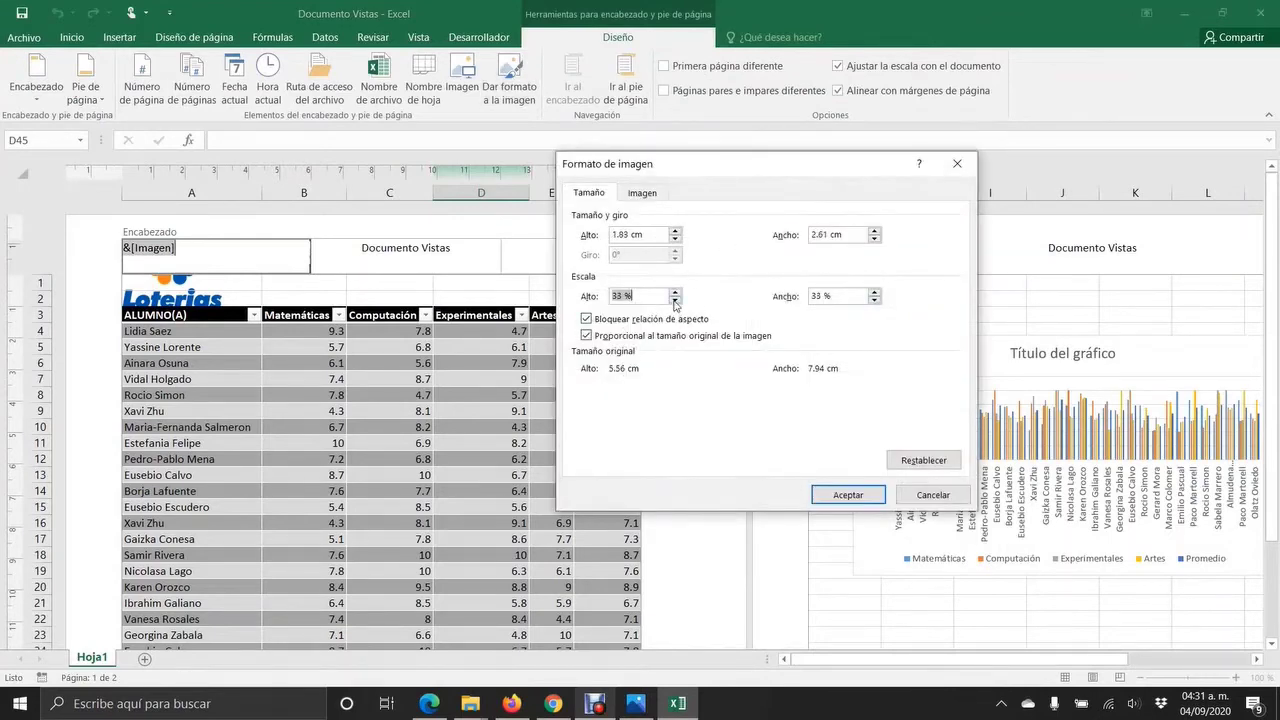
pyautogui.click(848, 495)
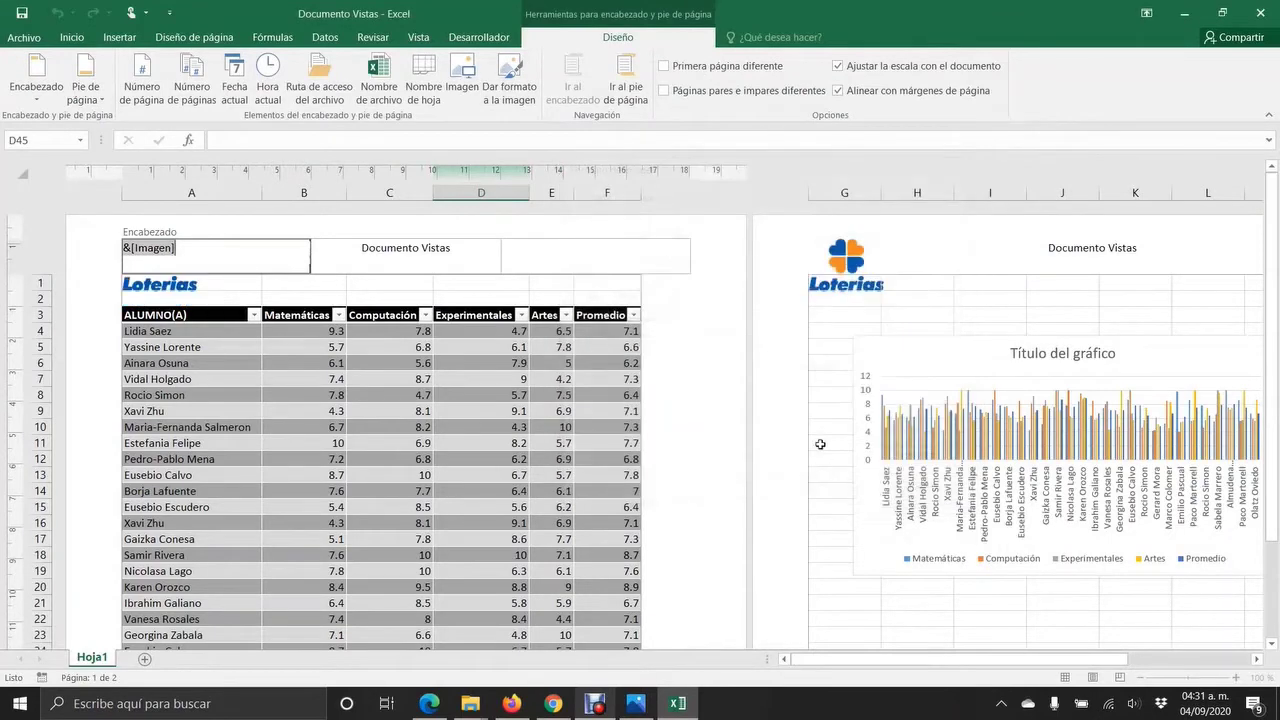
# - Check the resized header logo on the first page in the print preview and return to the sheet
pyautogui.click(24, 37)
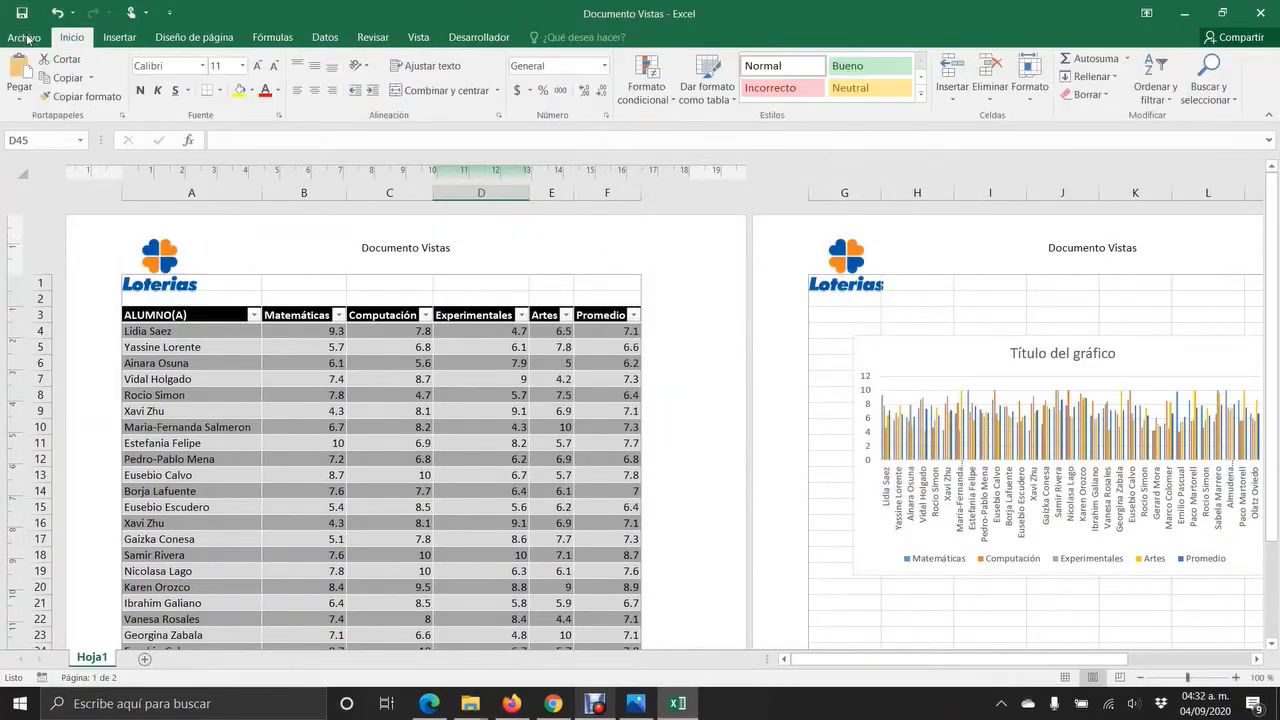
pyautogui.click(78, 212)
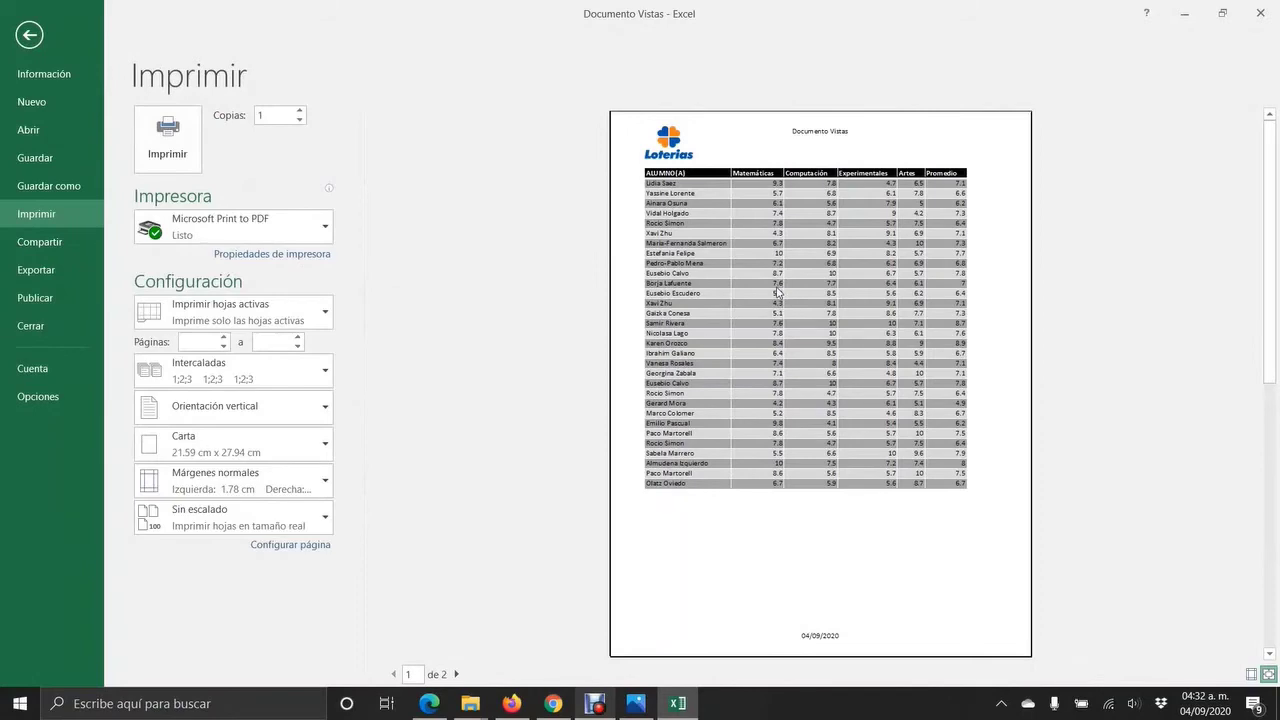
pyautogui.click(29, 35)
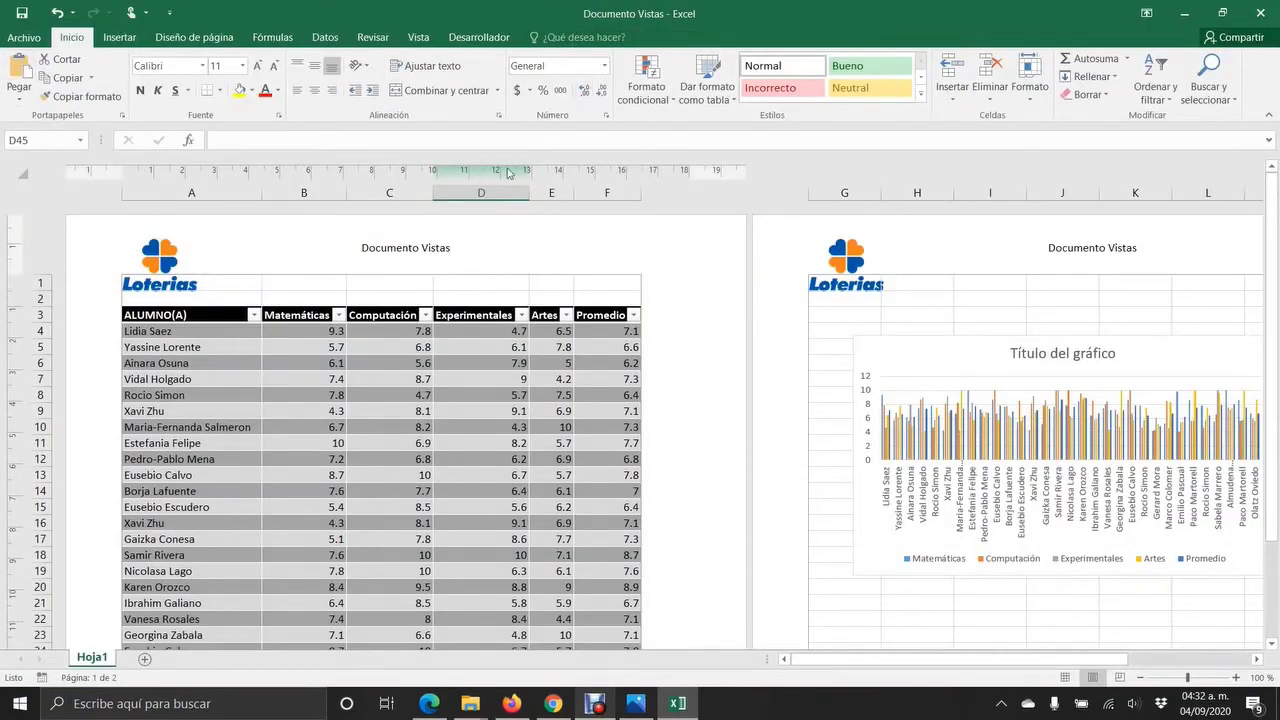
# - Activate the header's right section and look through the lists of preset headers and preset footers
pyautogui.click(297, 264)
pyautogui.click(378, 267)
pyautogui.click(544, 267)
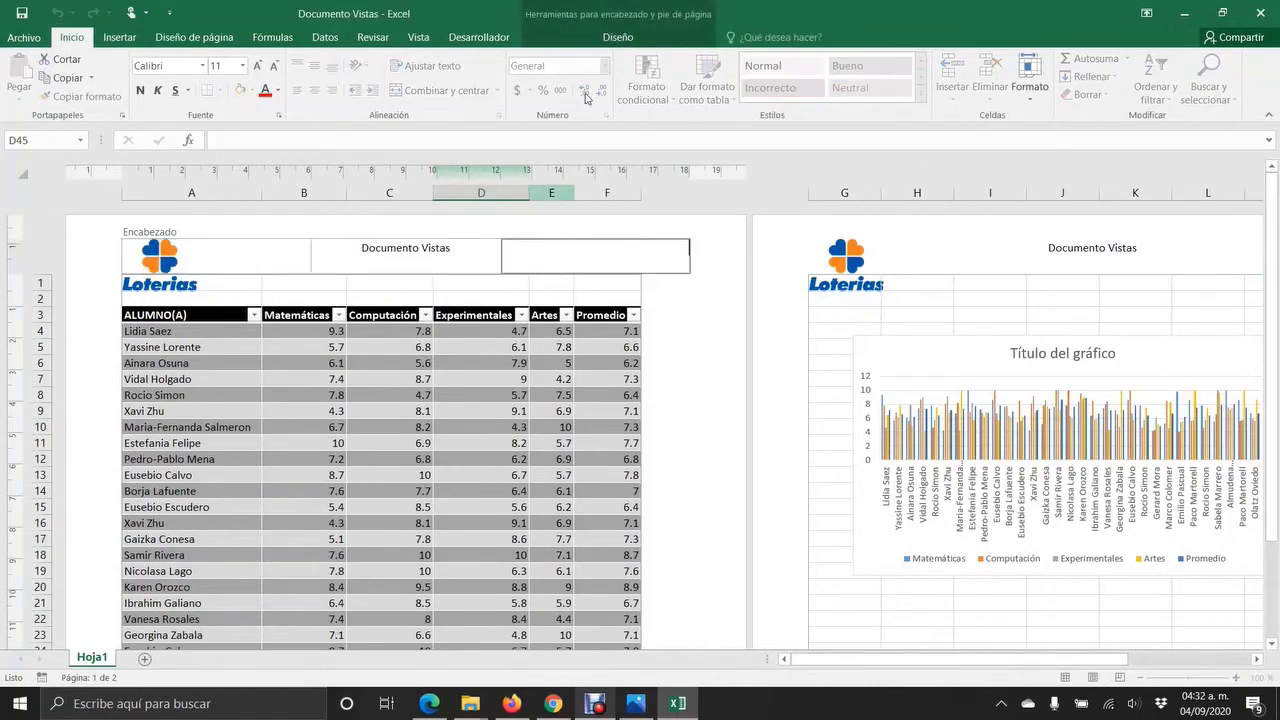
pyautogui.click(594, 38)
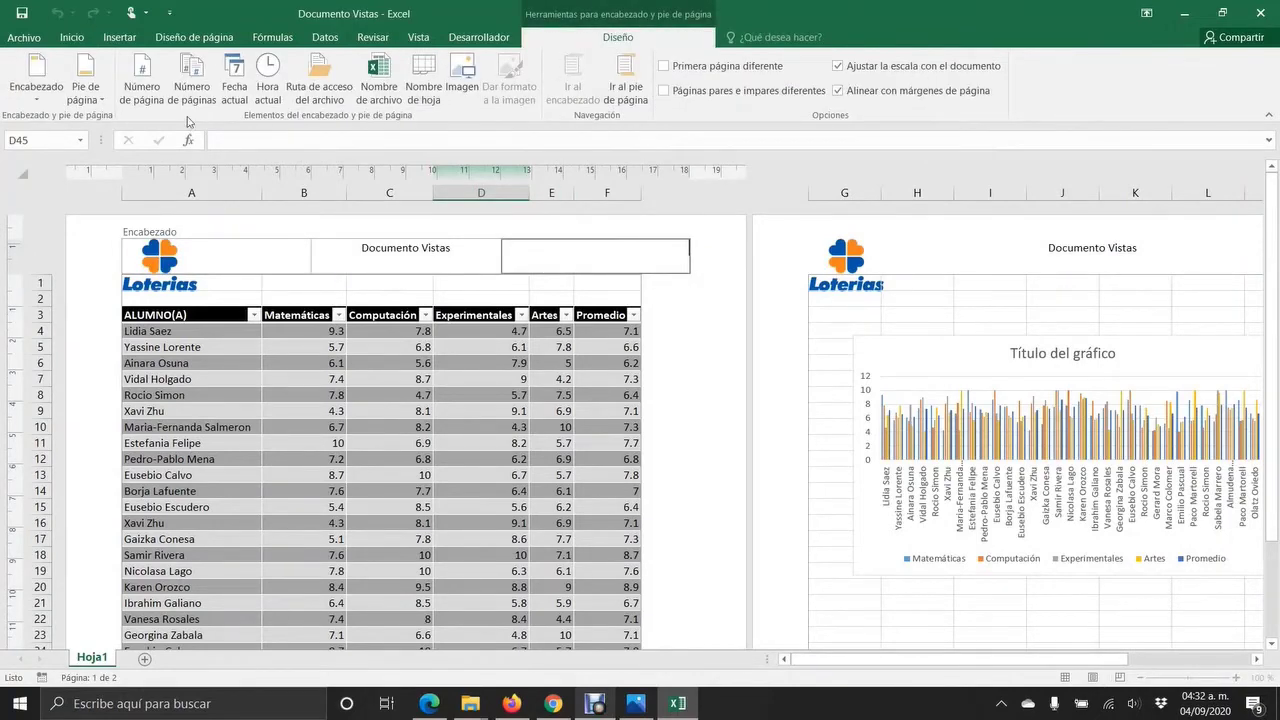
pyautogui.click(35, 88)
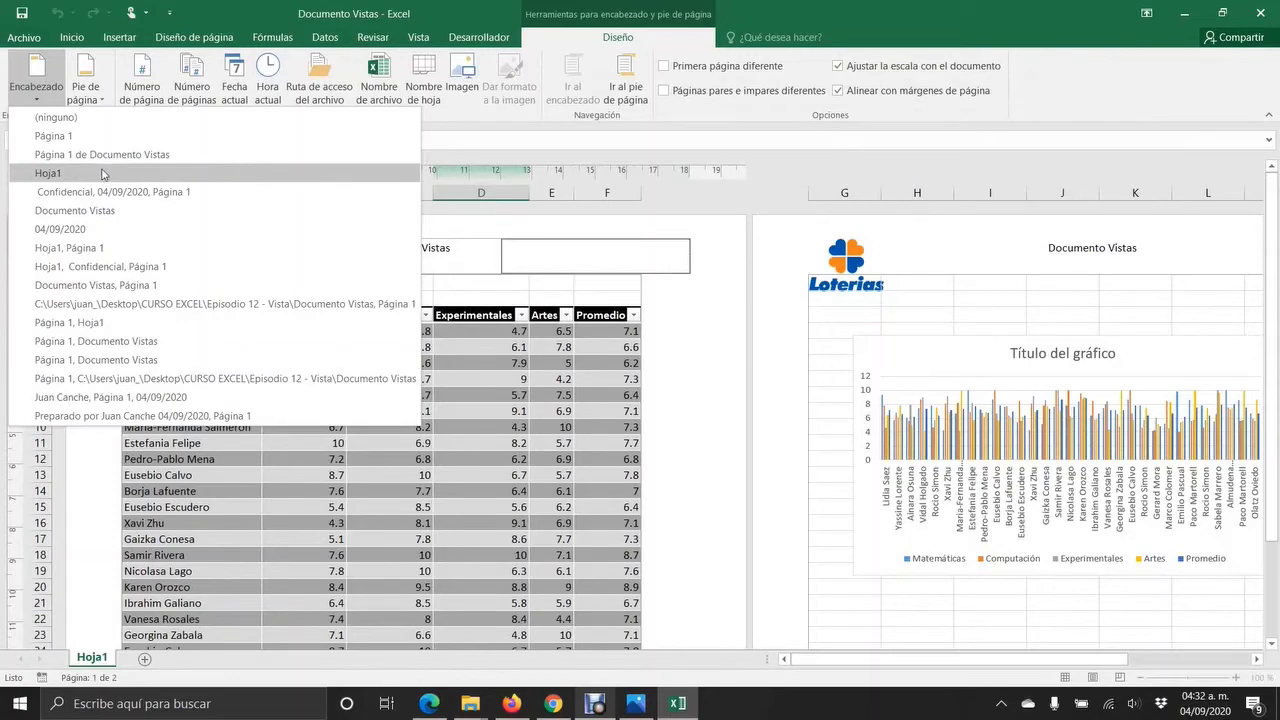
pyautogui.click(92, 100)
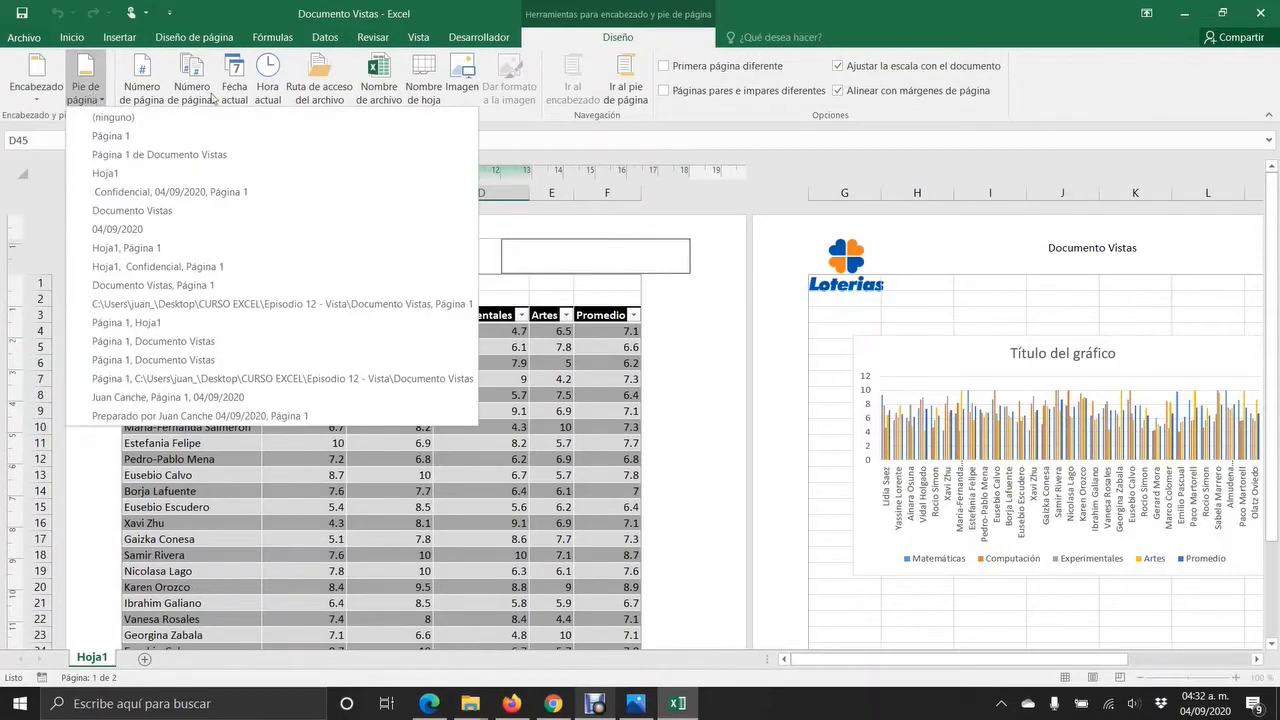
# - Insert the file path field in the right section of the page footer
pyautogui.click(527, 98)
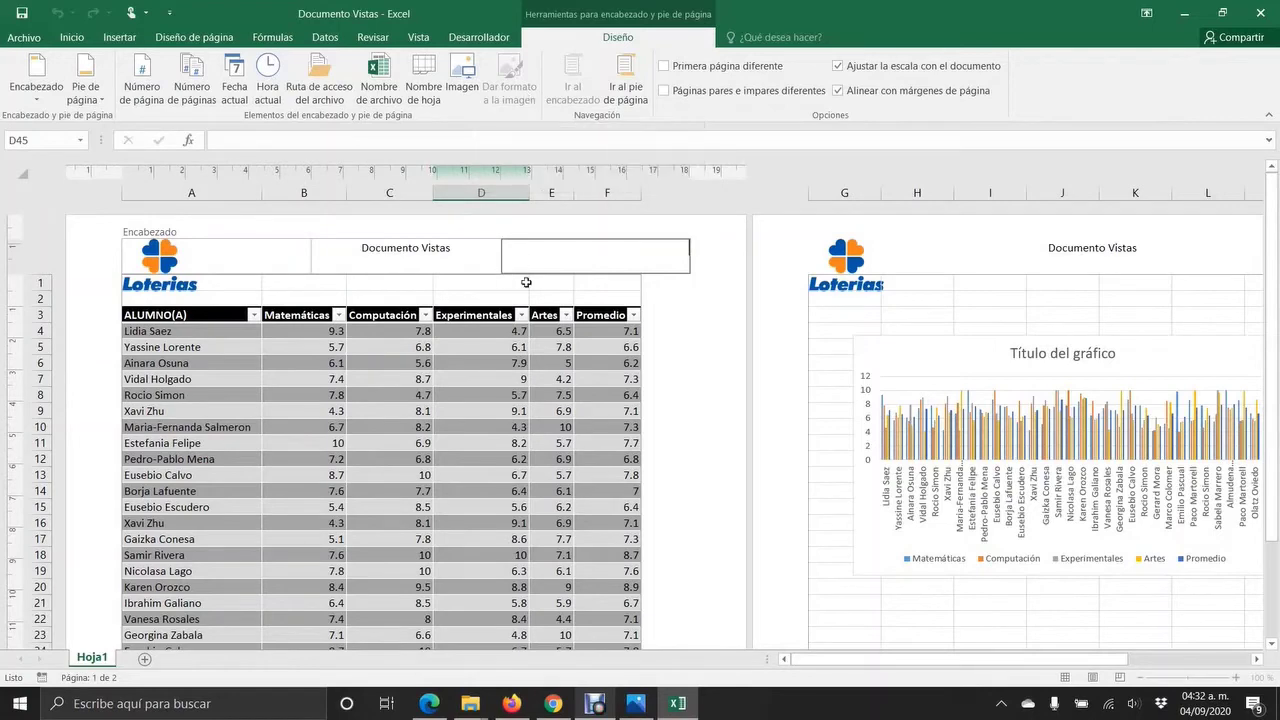
pyautogui.click(700, 437)
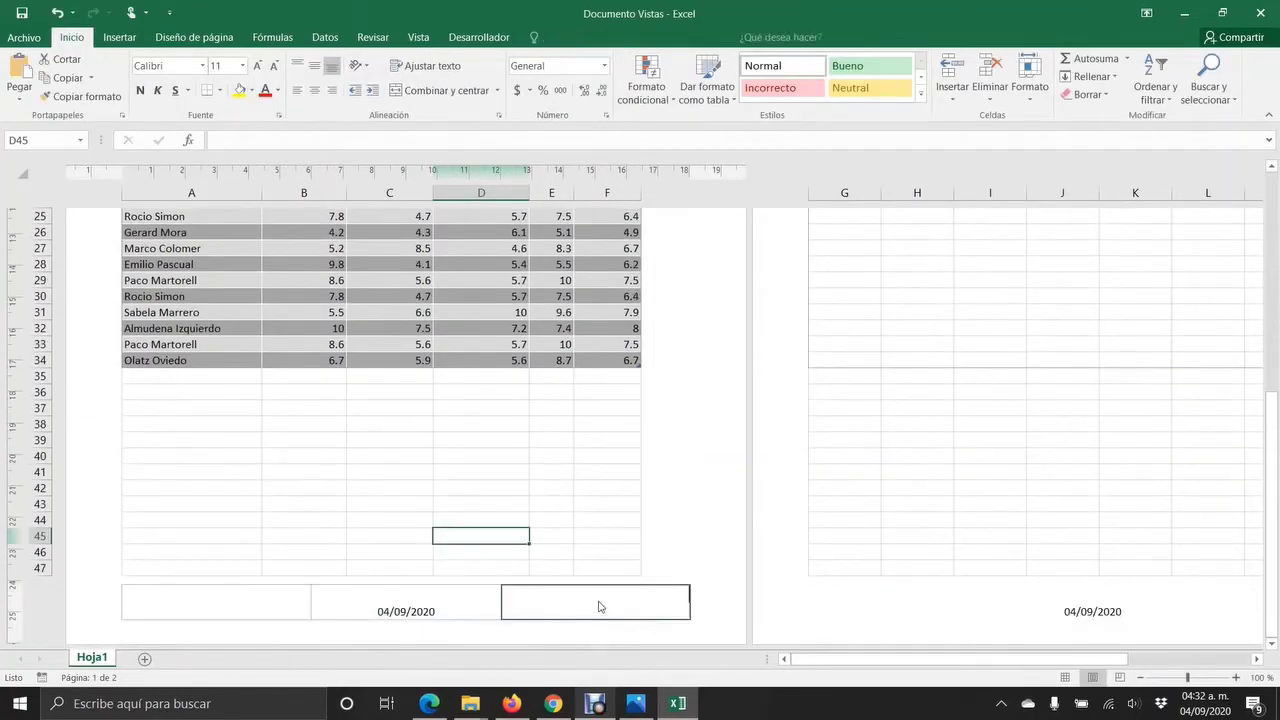
pyautogui.click(610, 608)
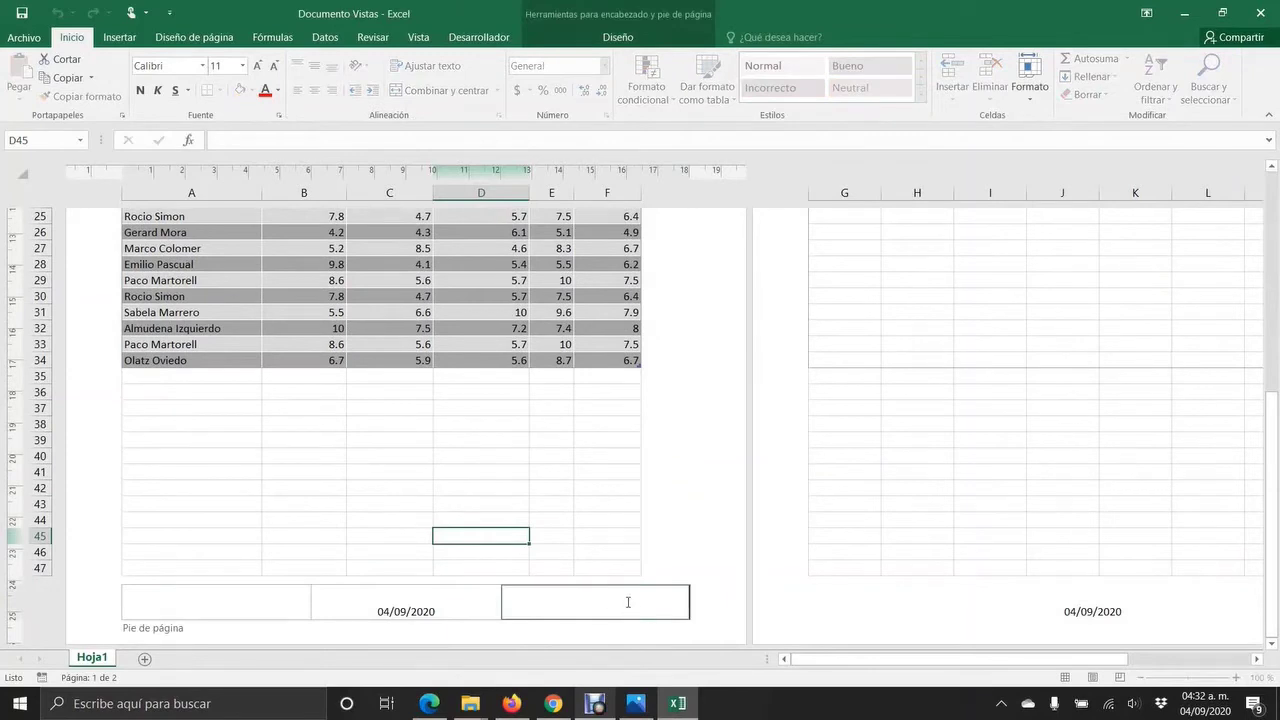
pyautogui.click(580, 42)
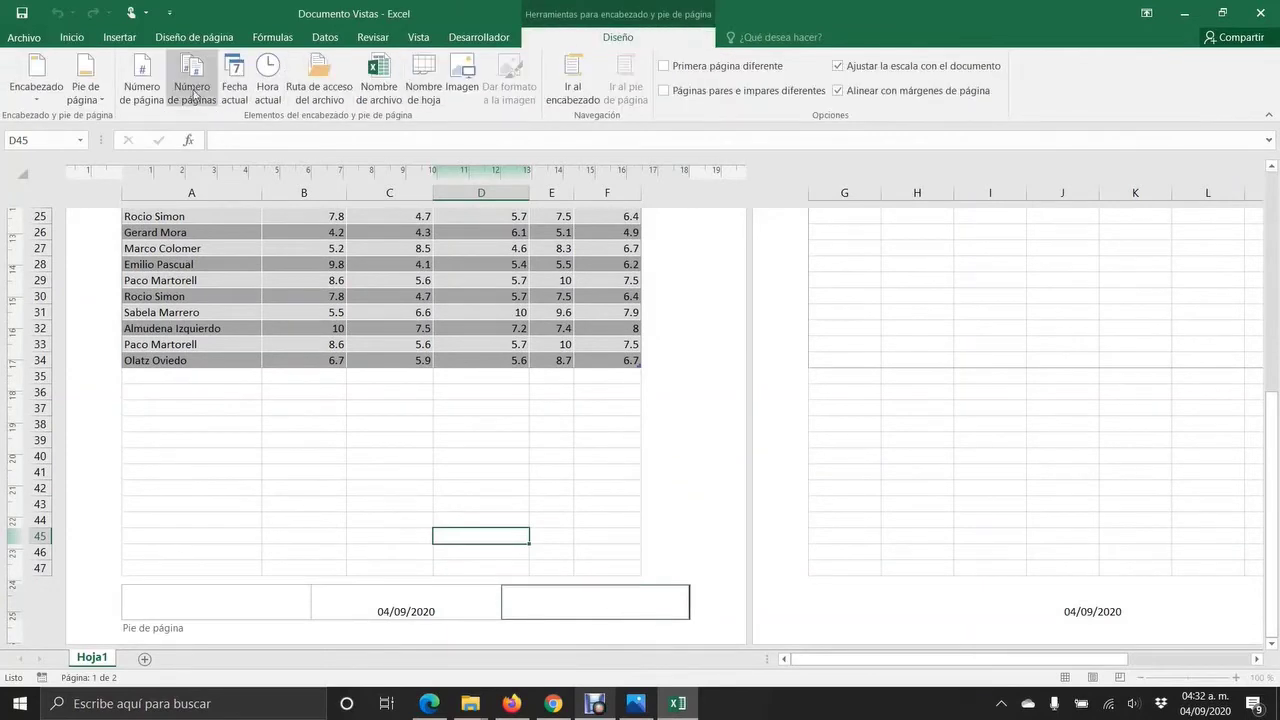
pyautogui.click(326, 96)
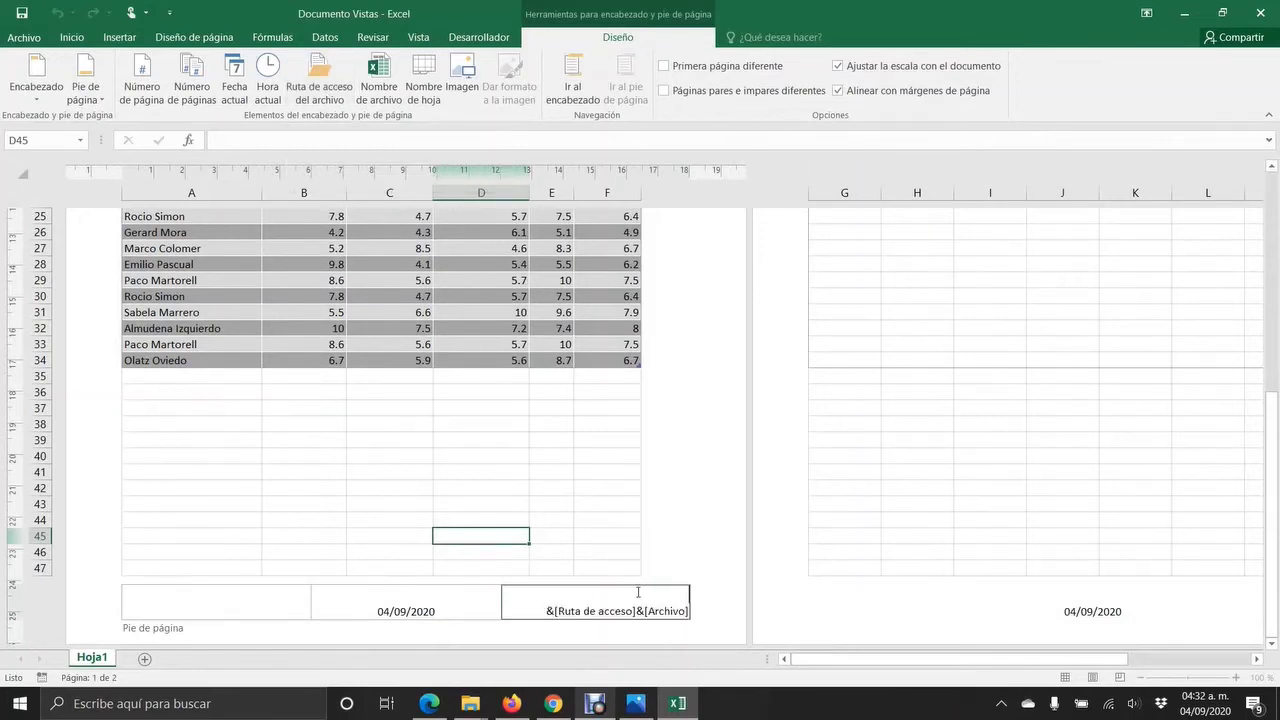
pyautogui.click(634, 540)
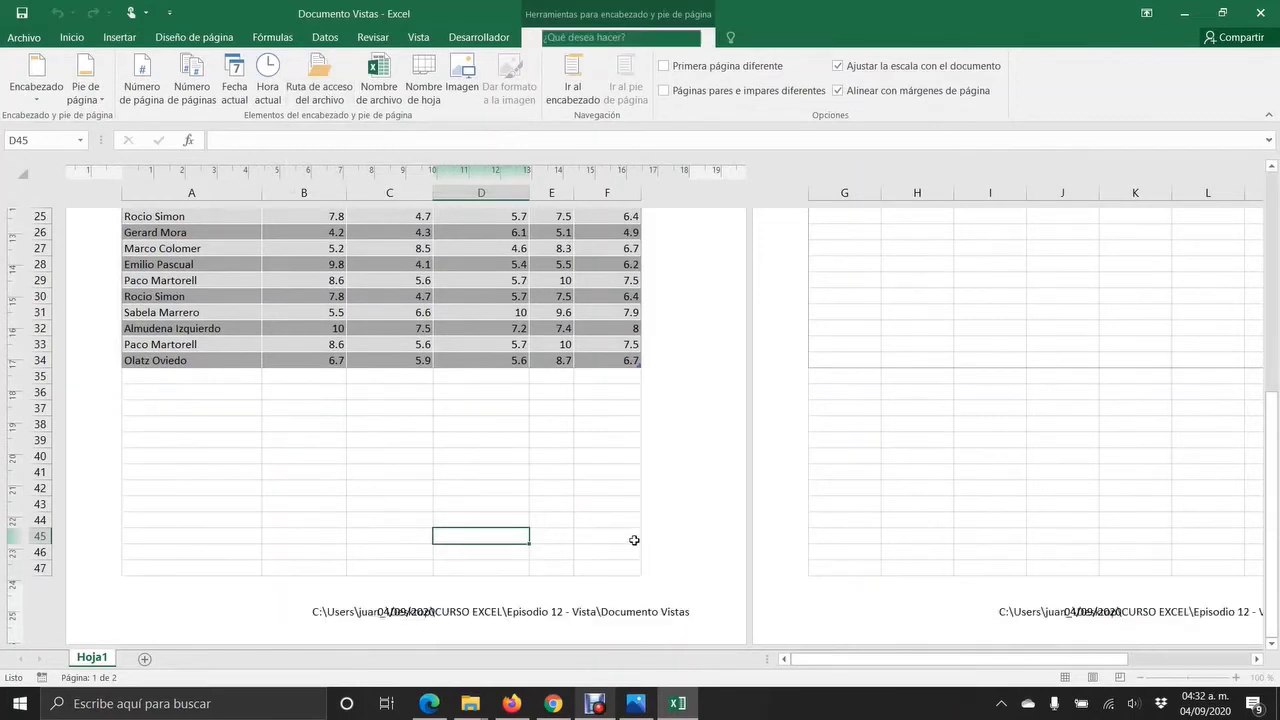
# - Check the footer with the file path in the print preview and return to the sheet
pyautogui.click(44, 43)
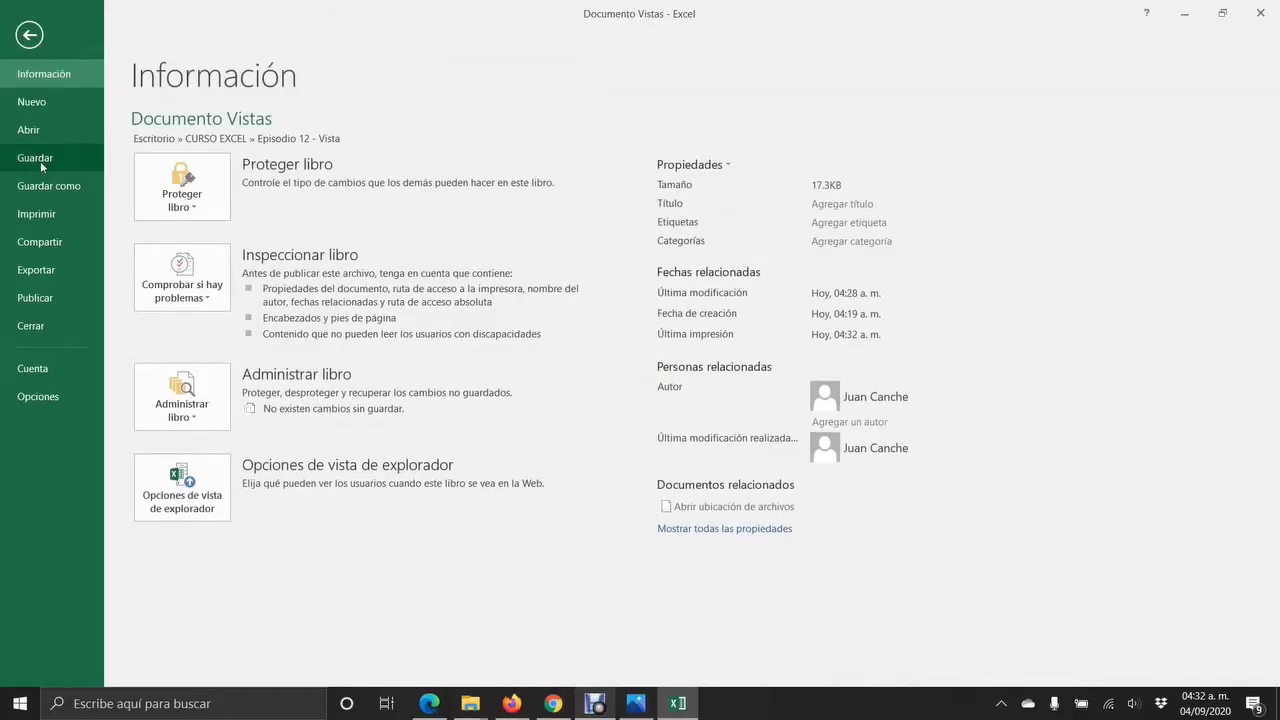
pyautogui.click(36, 214)
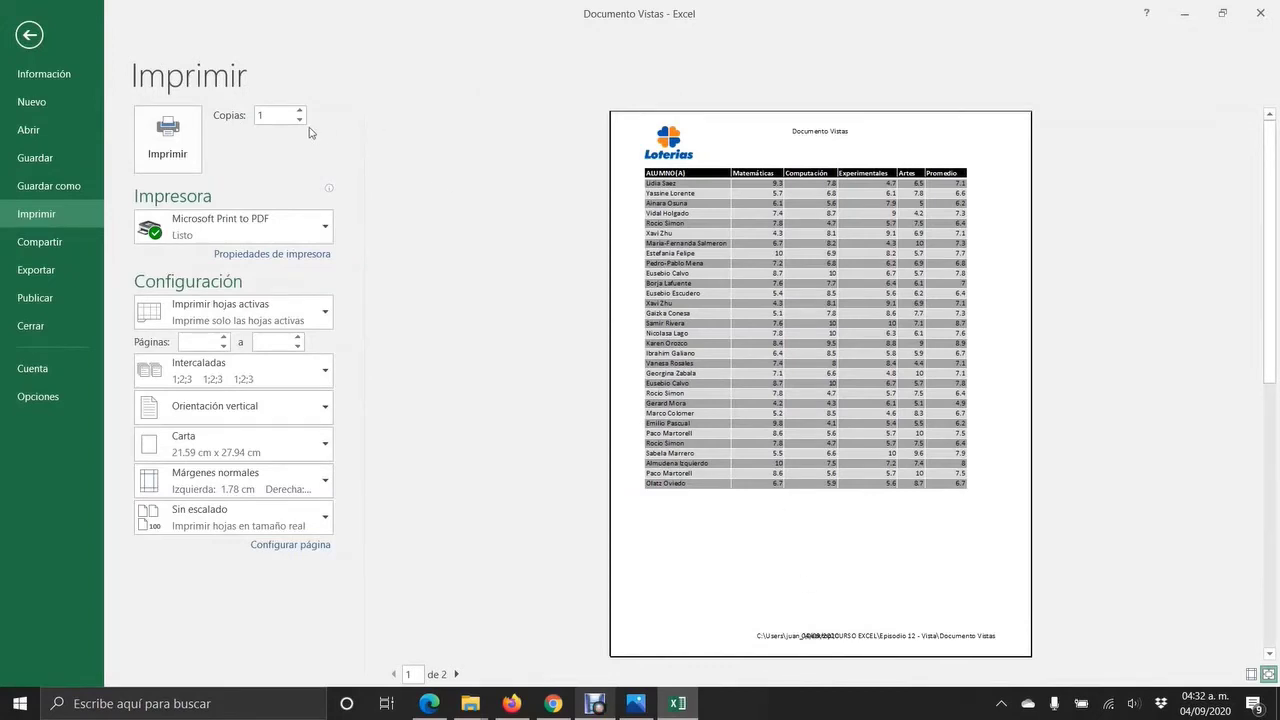
pyautogui.click(29, 38)
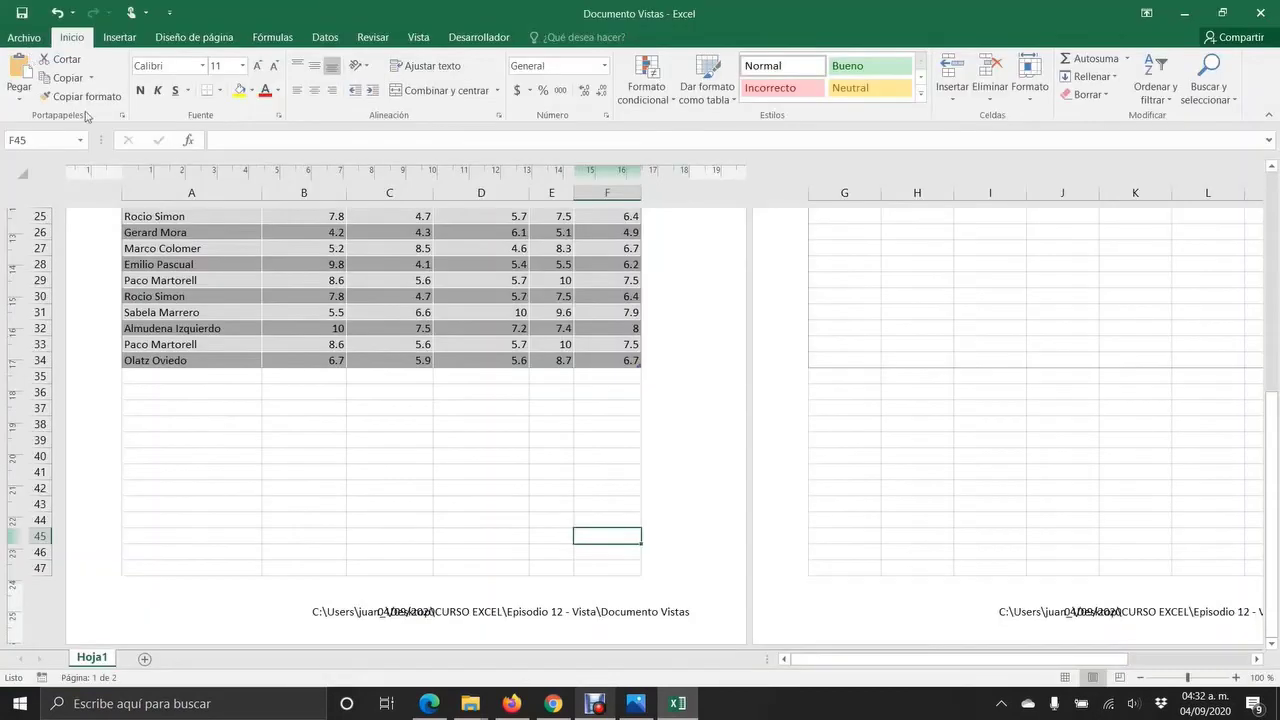
pyautogui.click(611, 605)
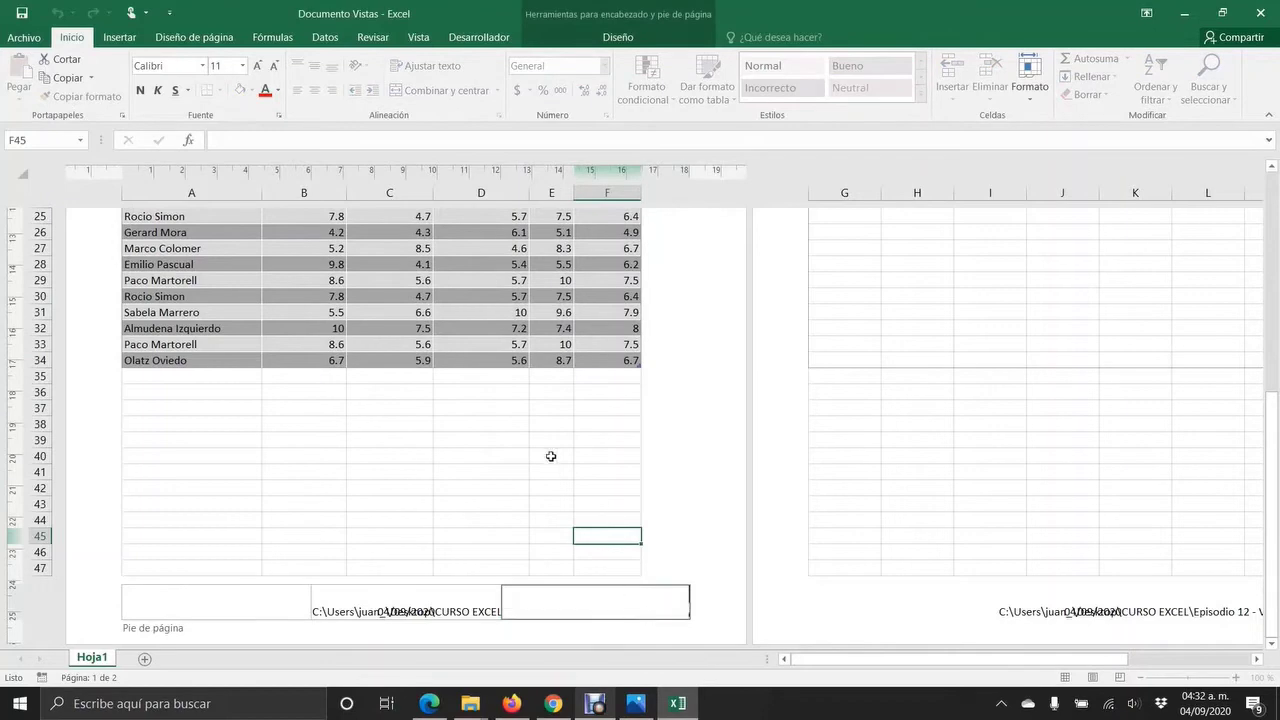
pyautogui.click(517, 449)
pyautogui.scroll(10, 520, 450)
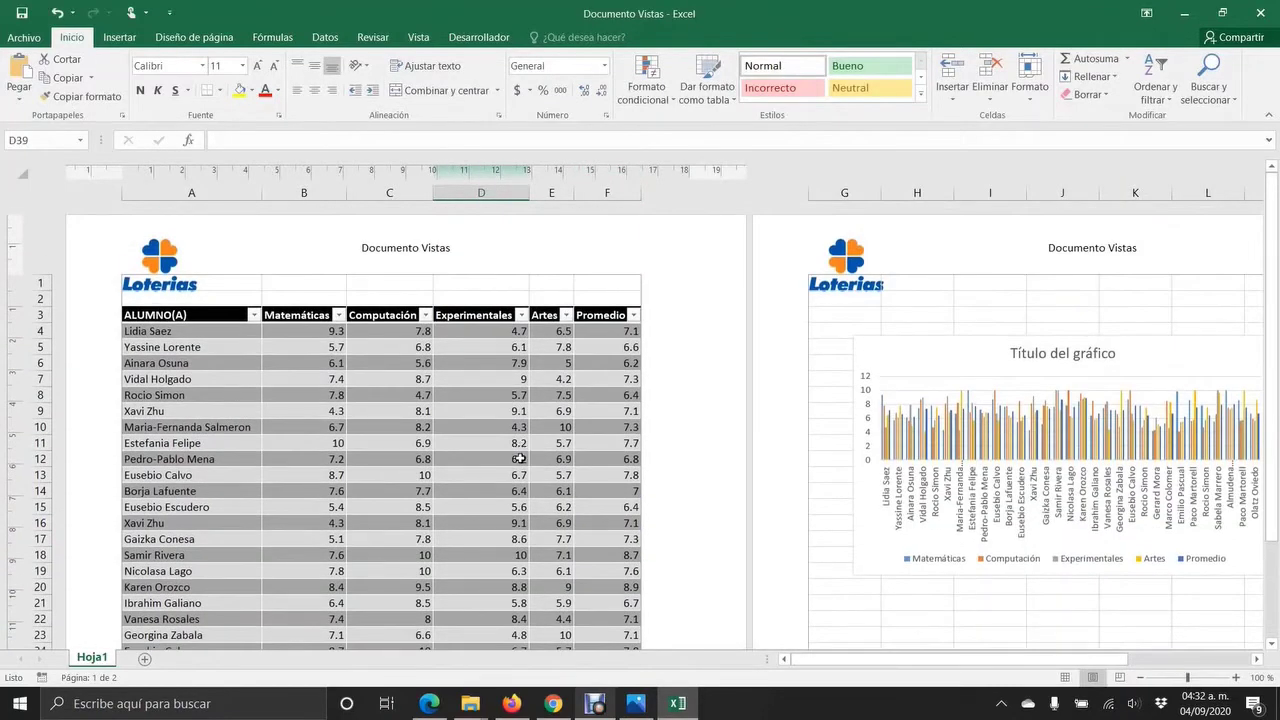
pyautogui.click(420, 477)
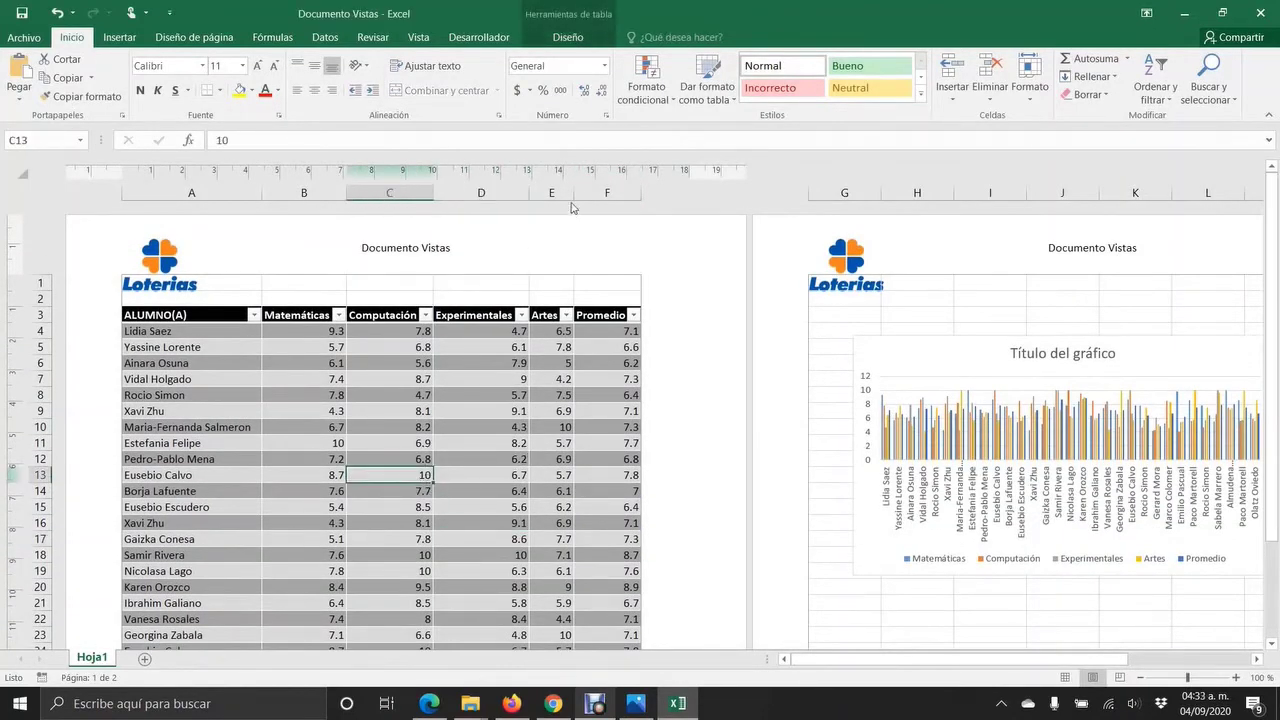
pyautogui.click(562, 44)
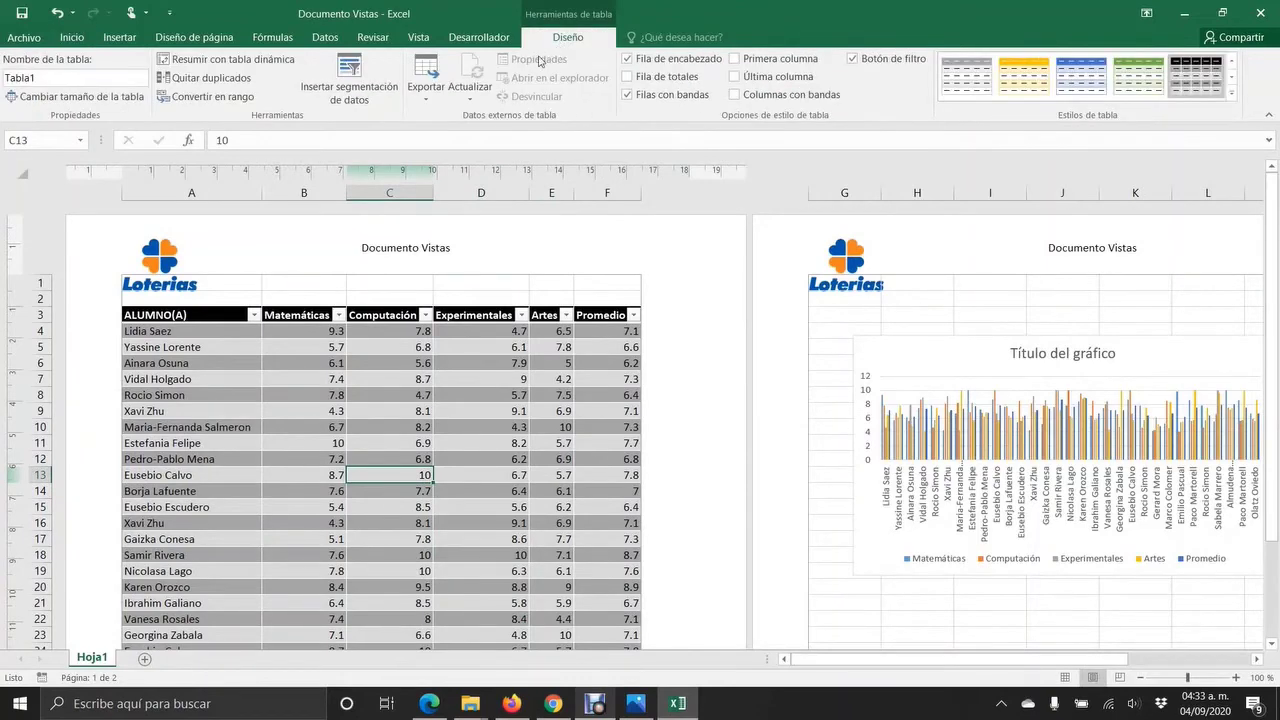
pyautogui.click(562, 284)
pyautogui.click(612, 366)
pyautogui.click(482, 364)
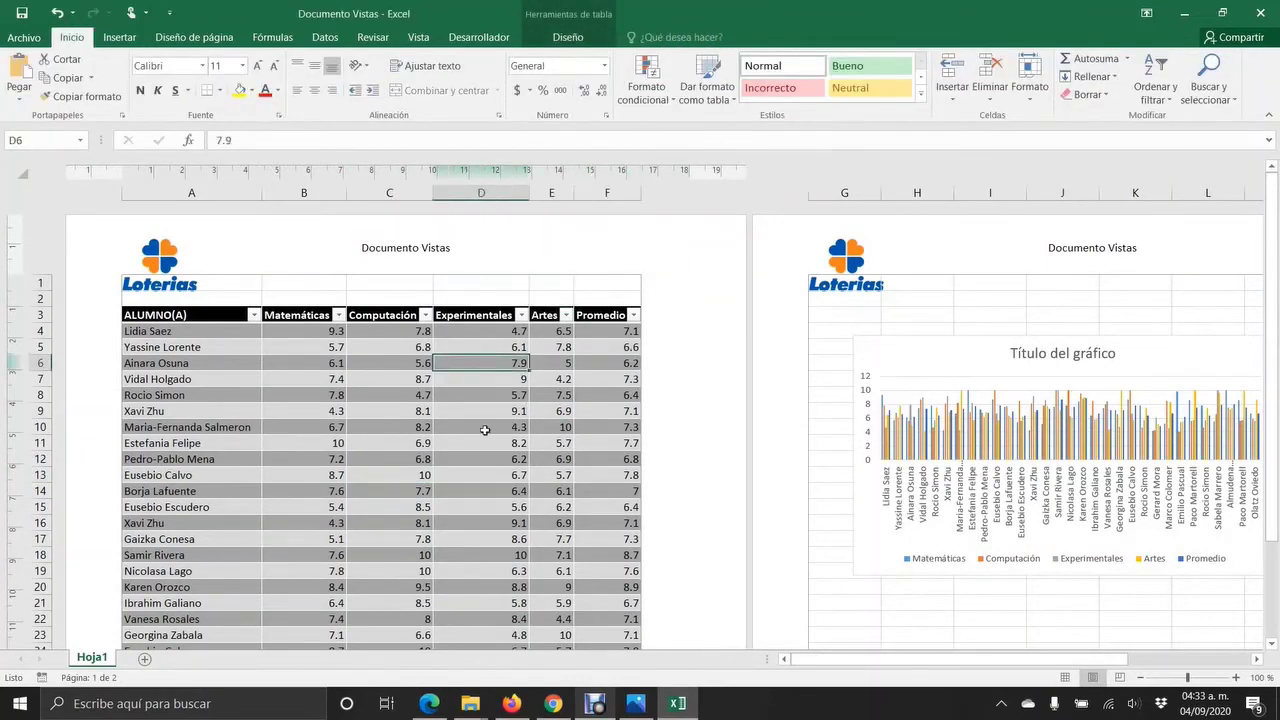
pyautogui.click(486, 431)
pyautogui.click(605, 277)
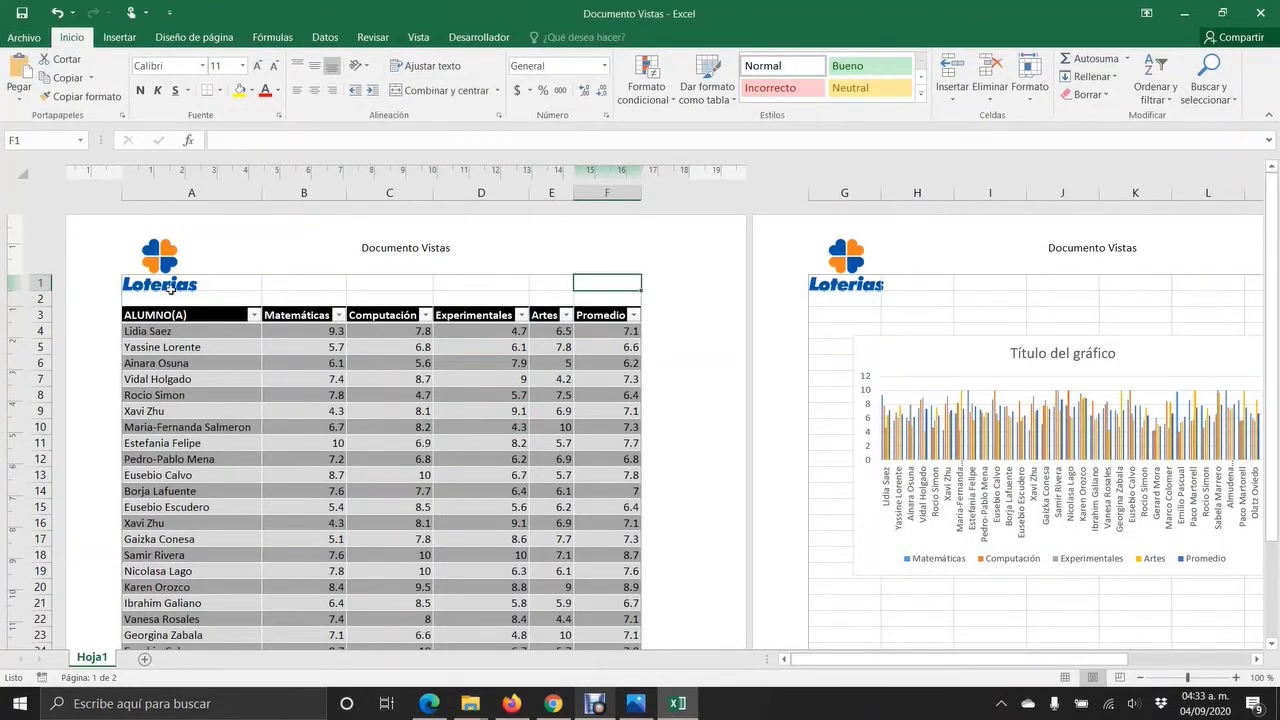
# - Switch the sheet from page layout to Normal view
pyautogui.click(418, 37)
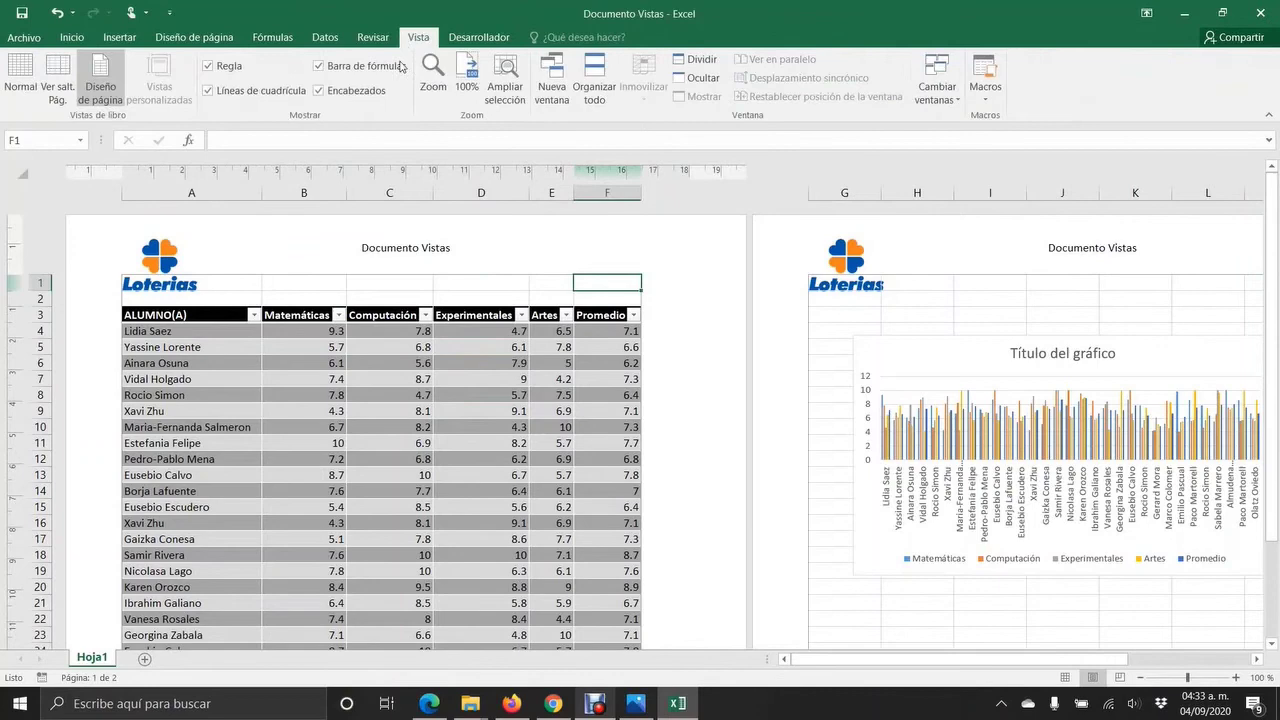
pyautogui.click(30, 85)
pyautogui.click(440, 374)
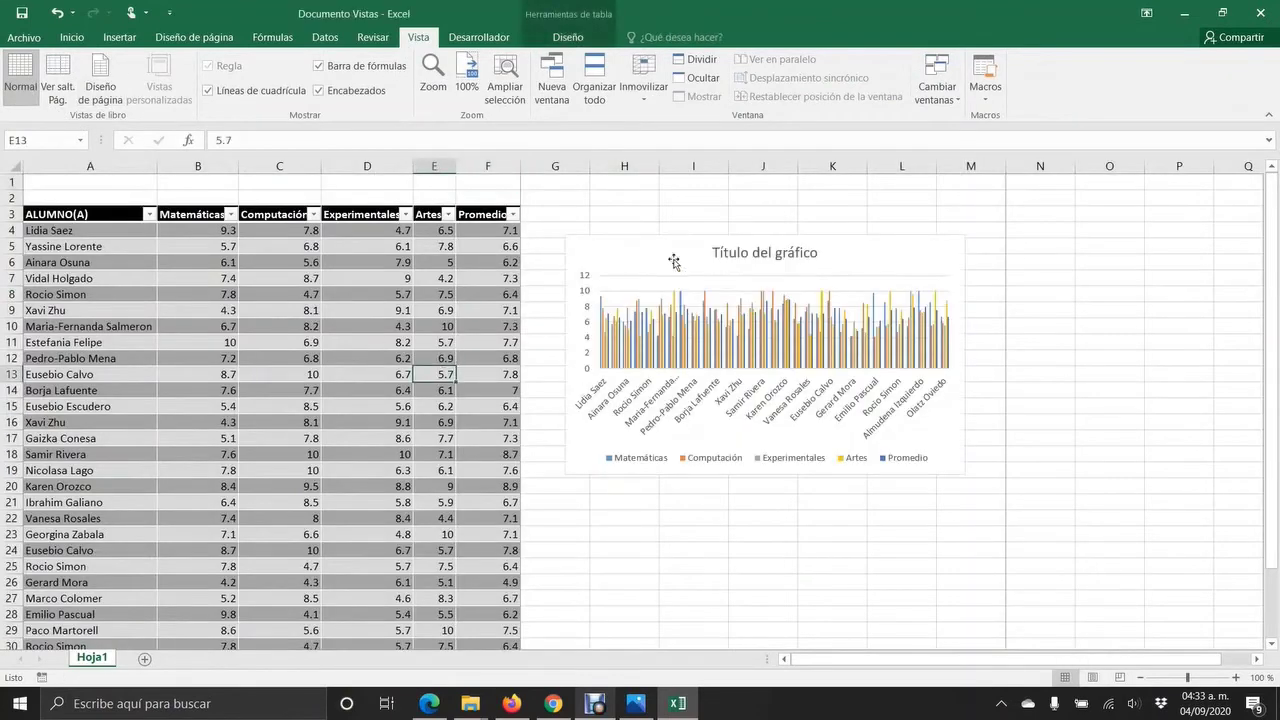
# - Delete the grades chart beside the table
pyautogui.click(674, 262)
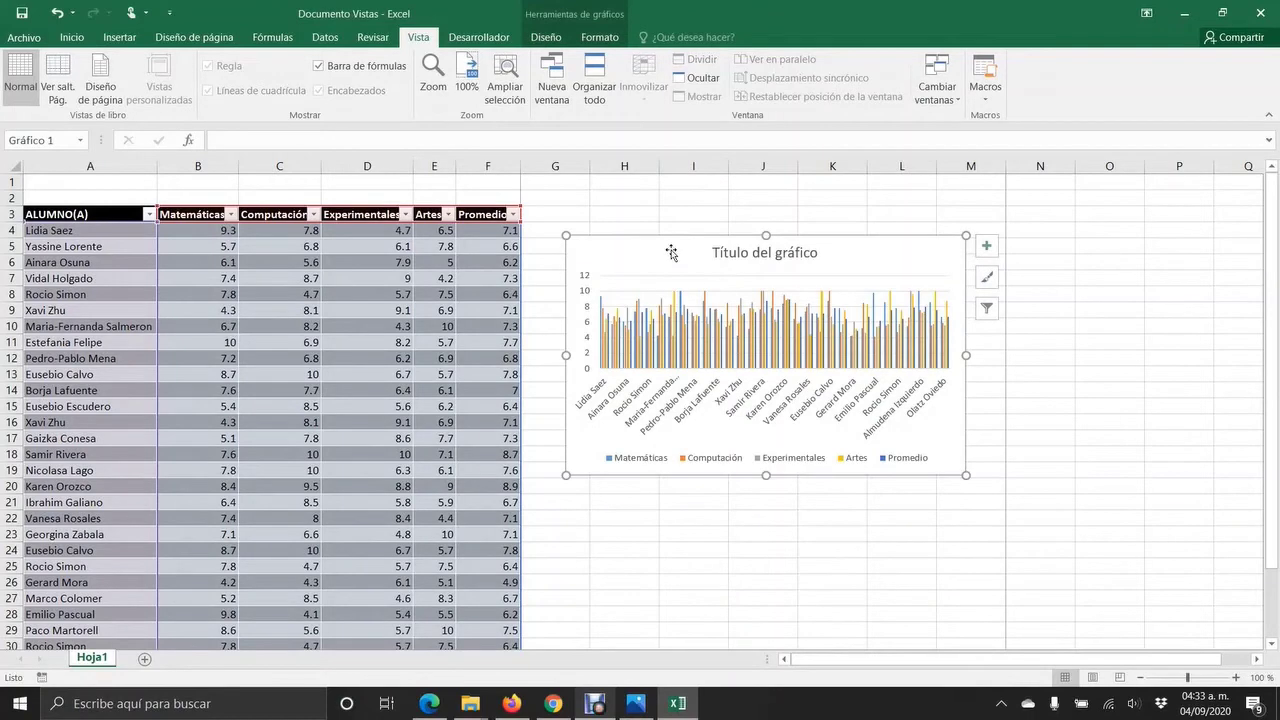
pyautogui.moveTo(671, 253); pyautogui.dragTo(666, 297)
pyautogui.press('Delete')
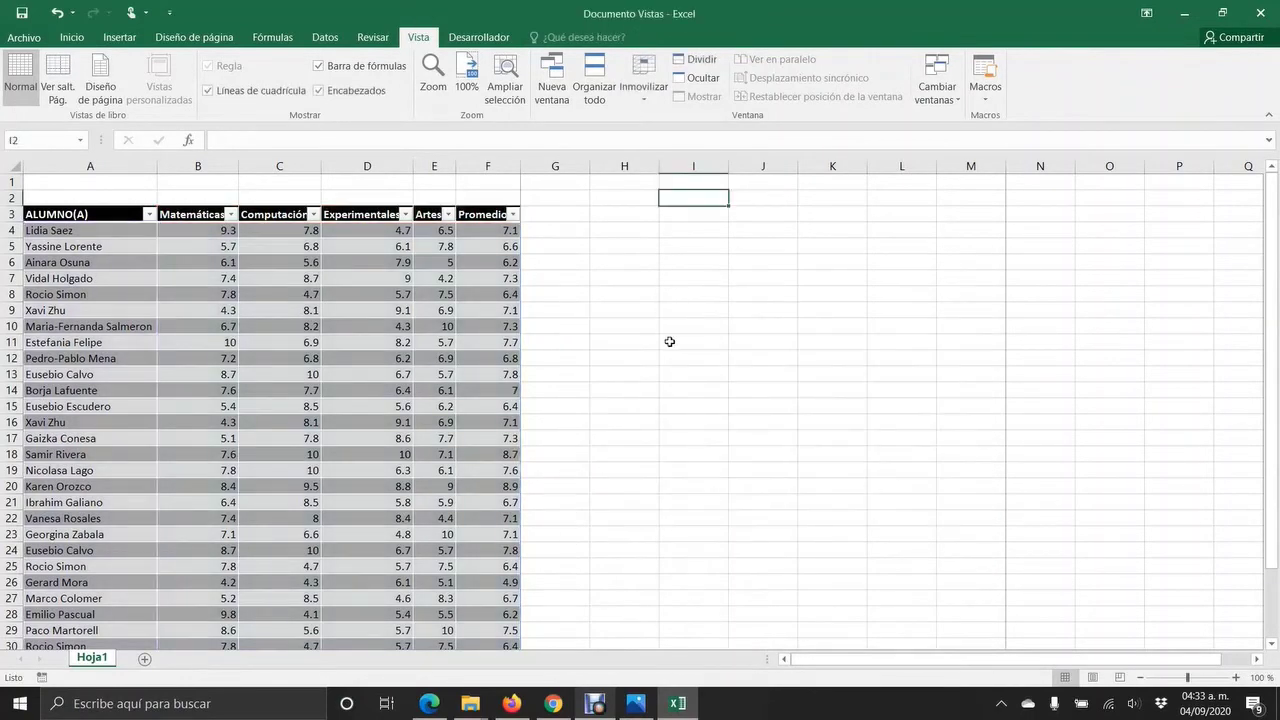
# - Copy the table's student rows A4:F34 and paste them directly below, starting at A35
pyautogui.click(265, 345)
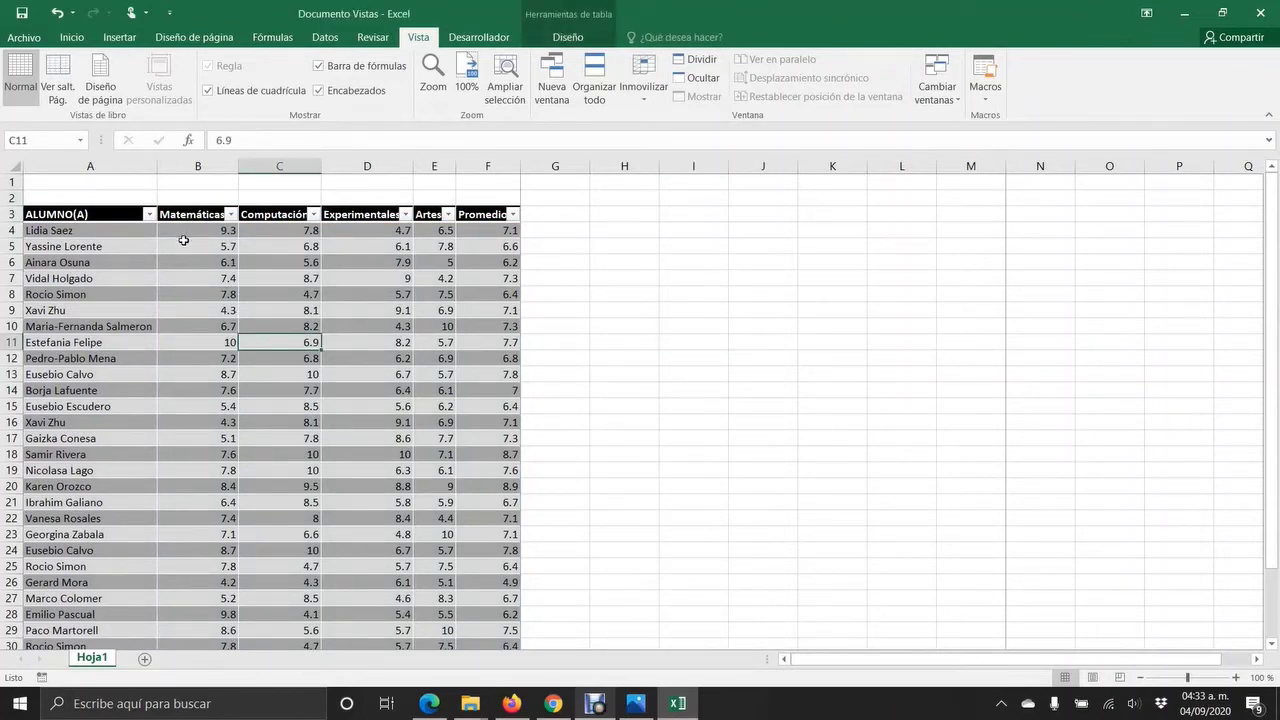
pyautogui.moveTo(51, 232); pyautogui.dragTo(502, 623)
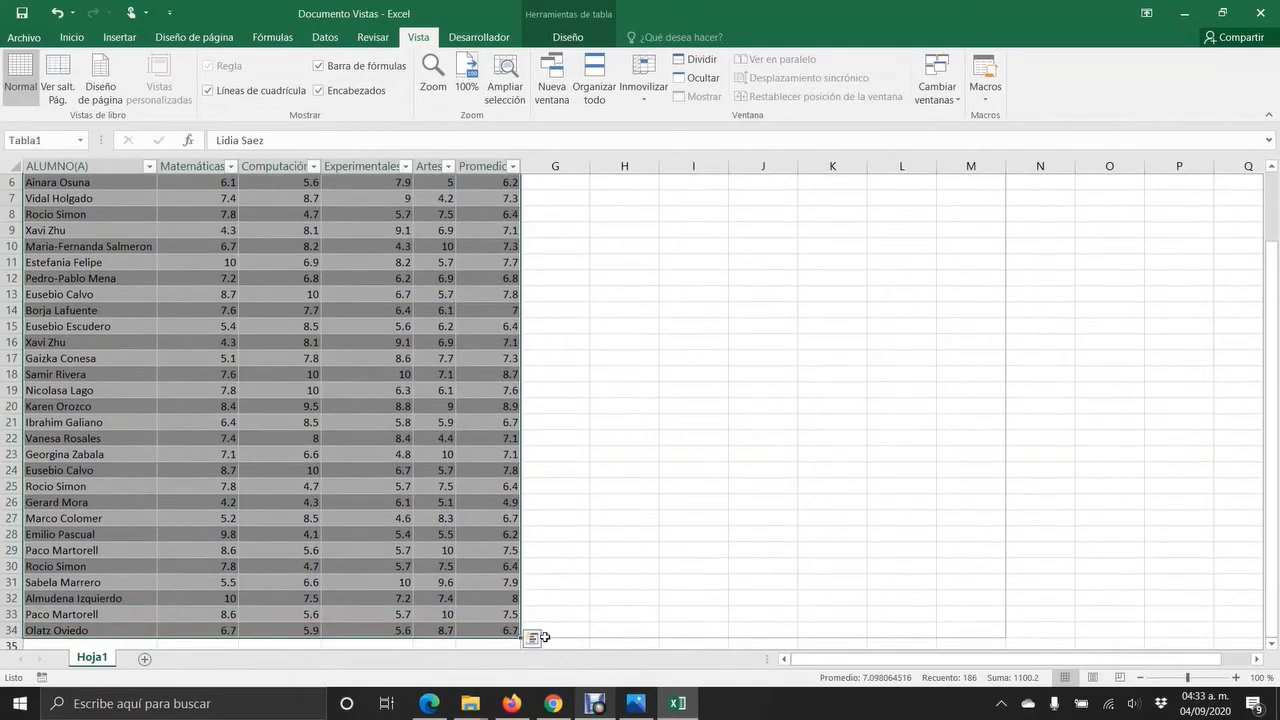
pyautogui.scroll(-4, 443, 623)
pyautogui.click(90, 461)
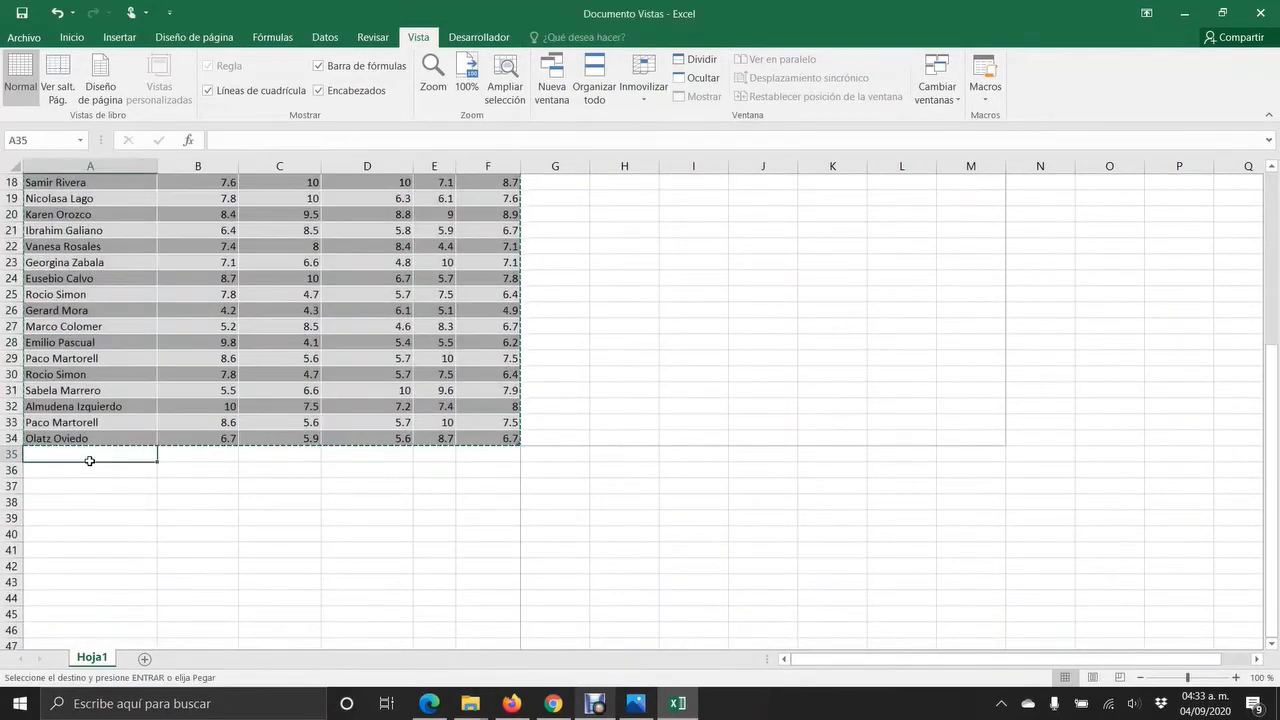
pyautogui.press('Return')
# - Fill the pasted student rows down through row 285 and return to the start of the table
pyautogui.scroll(-10, 471, 476)
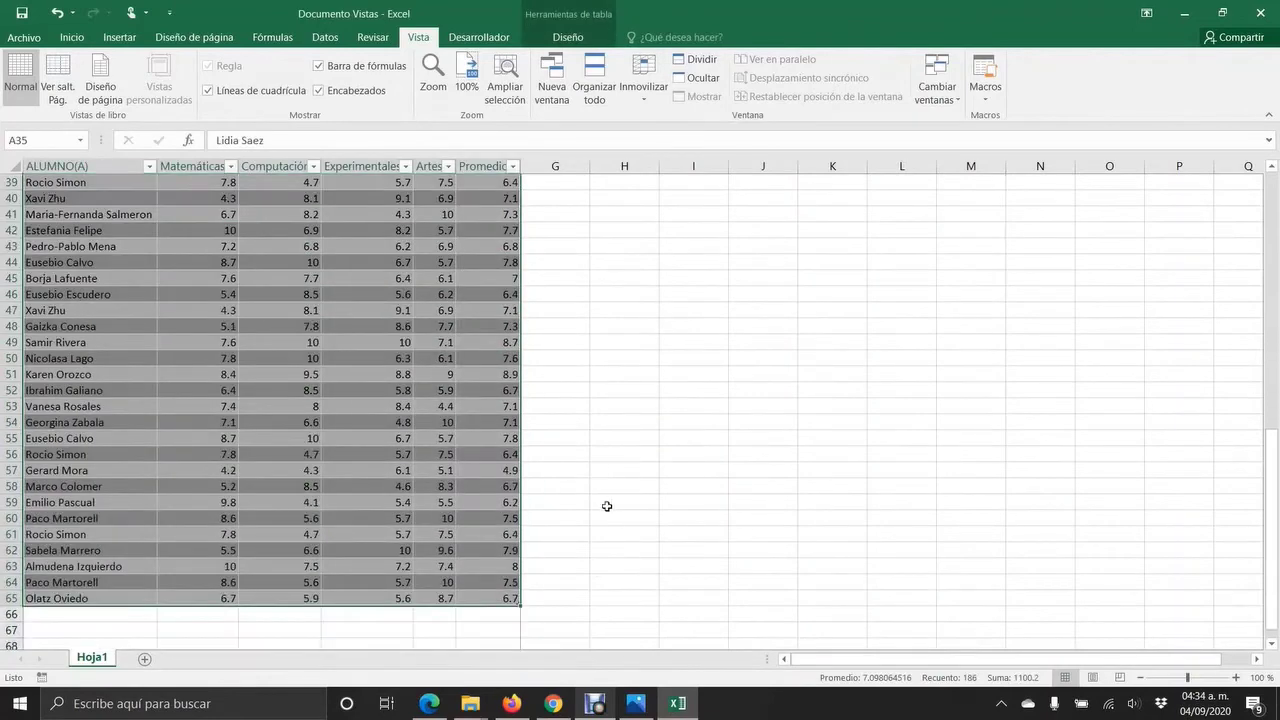
pyautogui.moveTo(518, 463); pyautogui.dragTo(520, 628)
pyautogui.scroll(20, 601, 472)
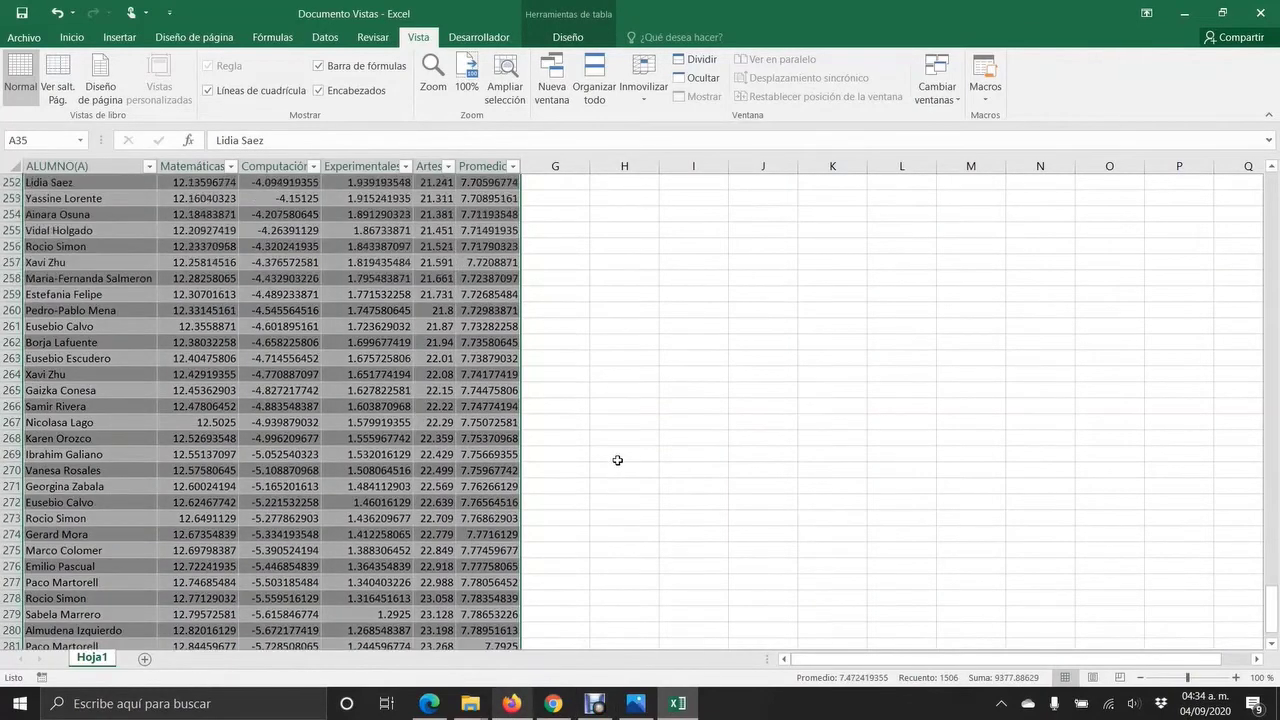
pyautogui.scroll(20, 617, 460)
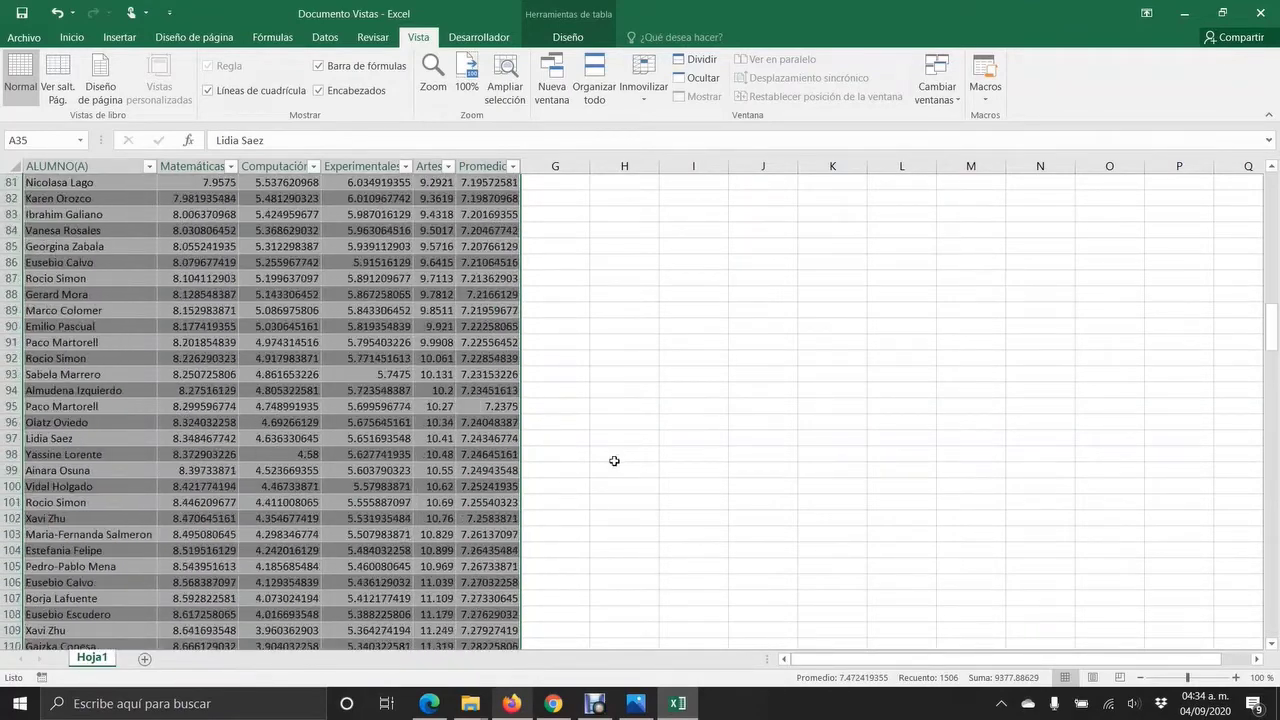
pyautogui.click(398, 420)
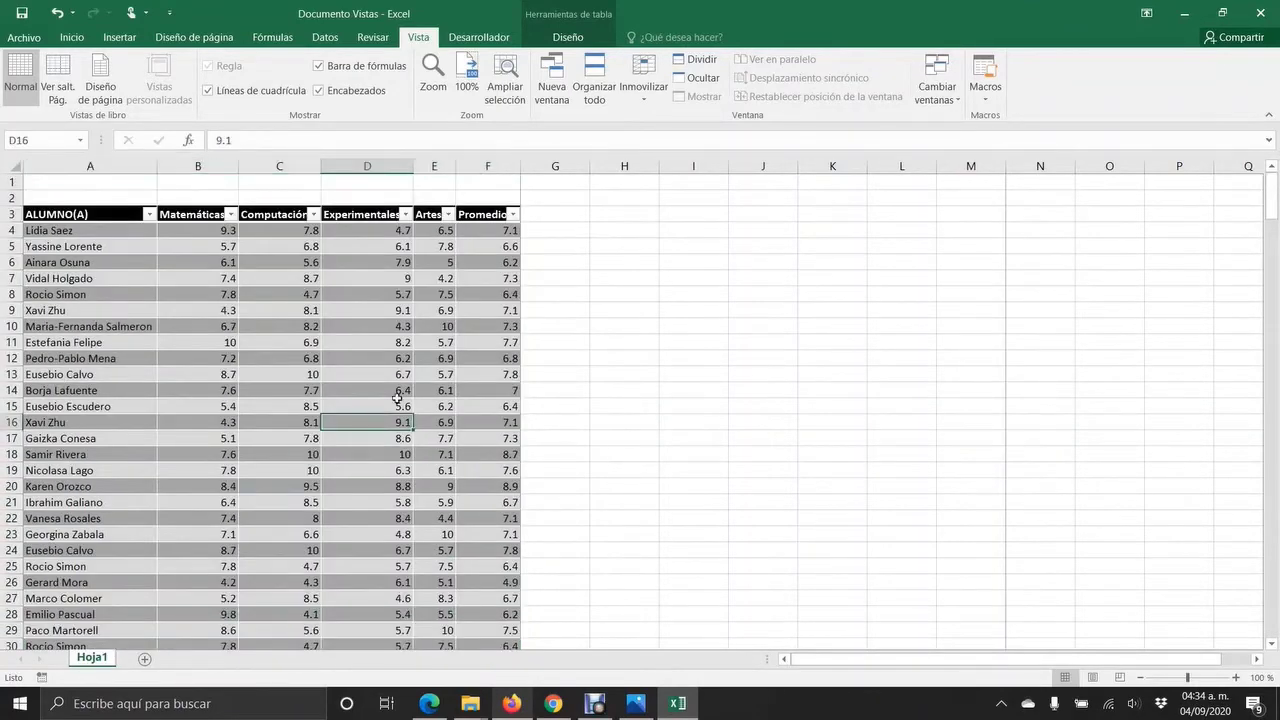
# - Select the grade columns from B3 to F285 and extend the table with blank columns through column AH
pyautogui.moveTo(214, 258); pyautogui.dragTo(480, 595)
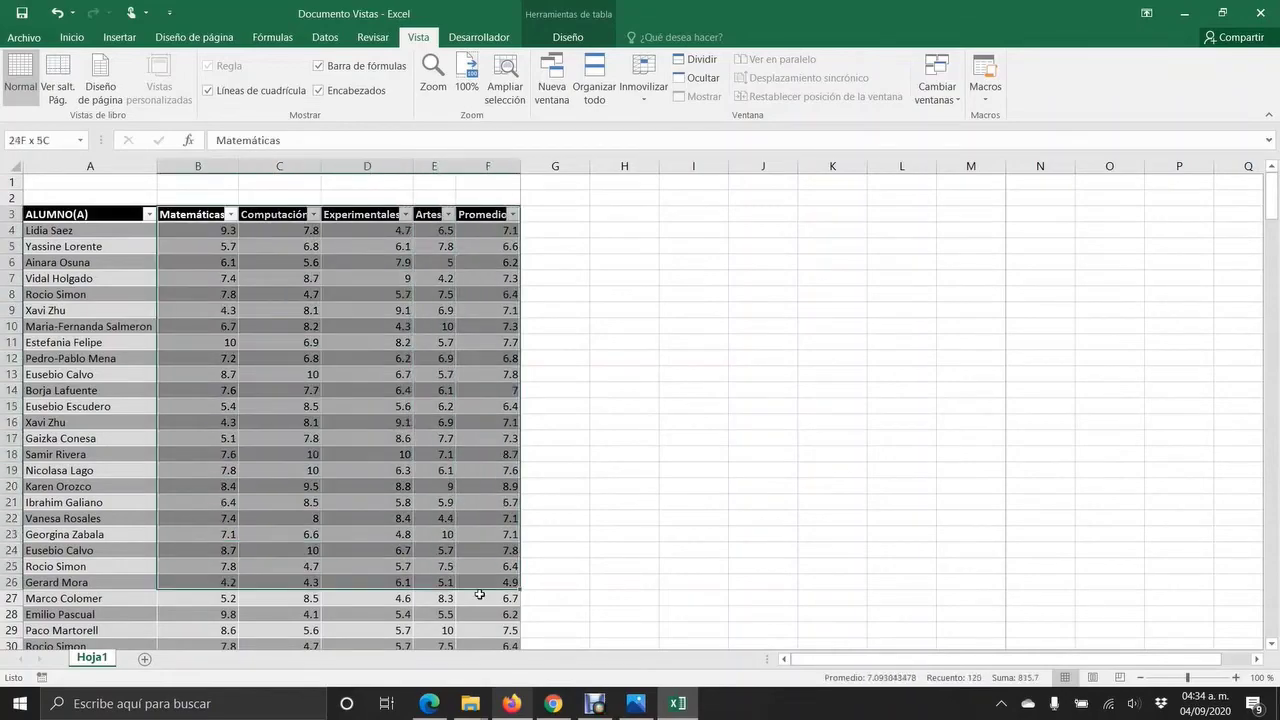
pyautogui.moveTo(485, 645); pyautogui.dragTo(1200, 616)
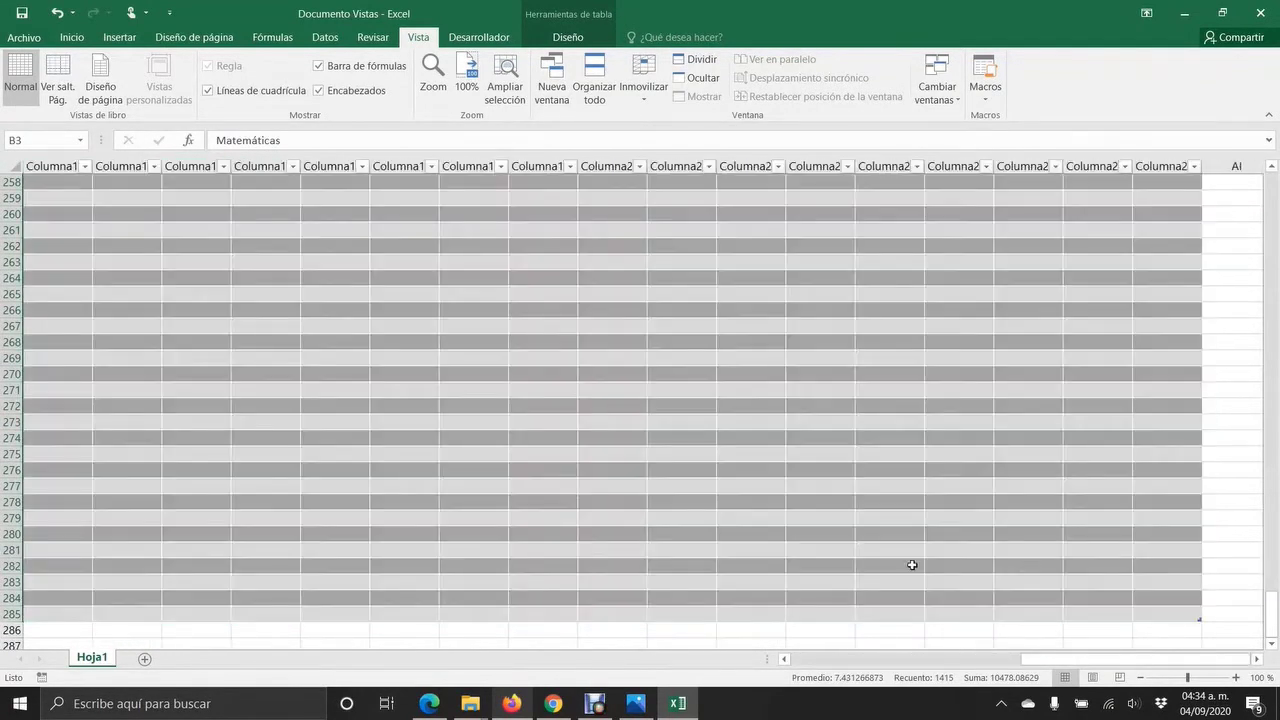
pyautogui.moveTo(1012, 660); pyautogui.dragTo(784, 660)
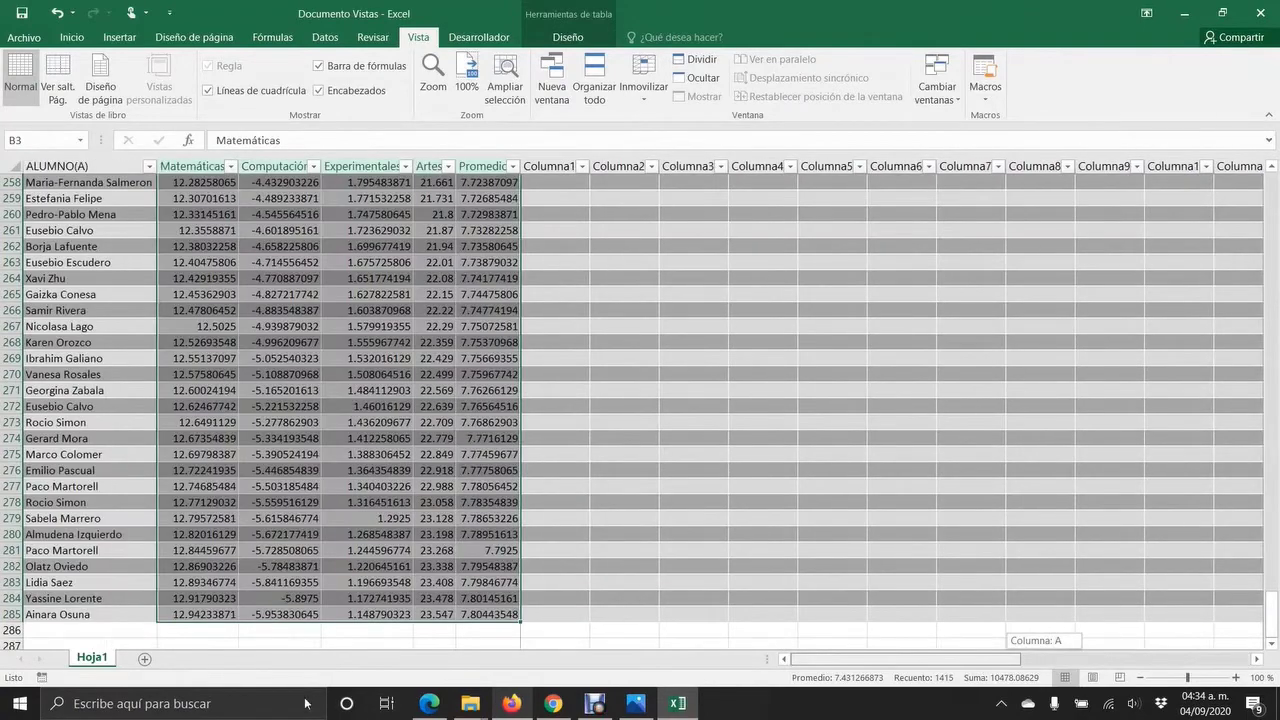
pyautogui.scroll(20, 360, 530)
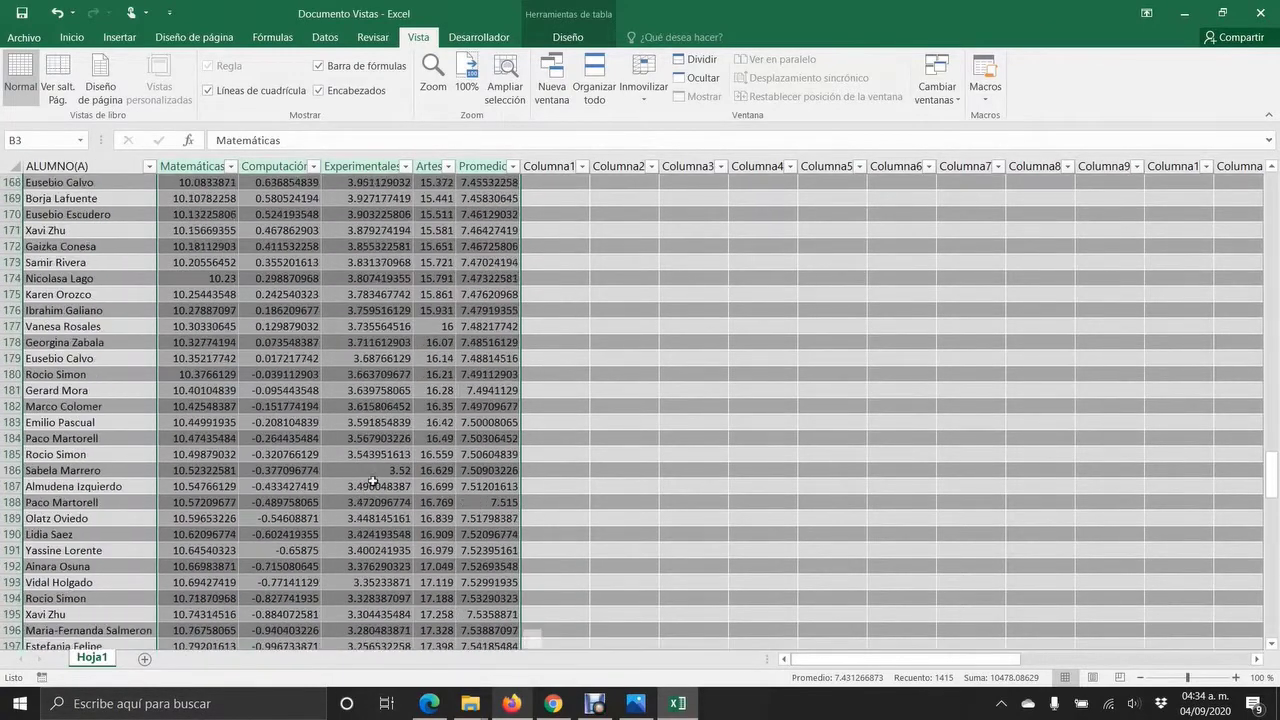
pyautogui.scroll(20, 370, 460)
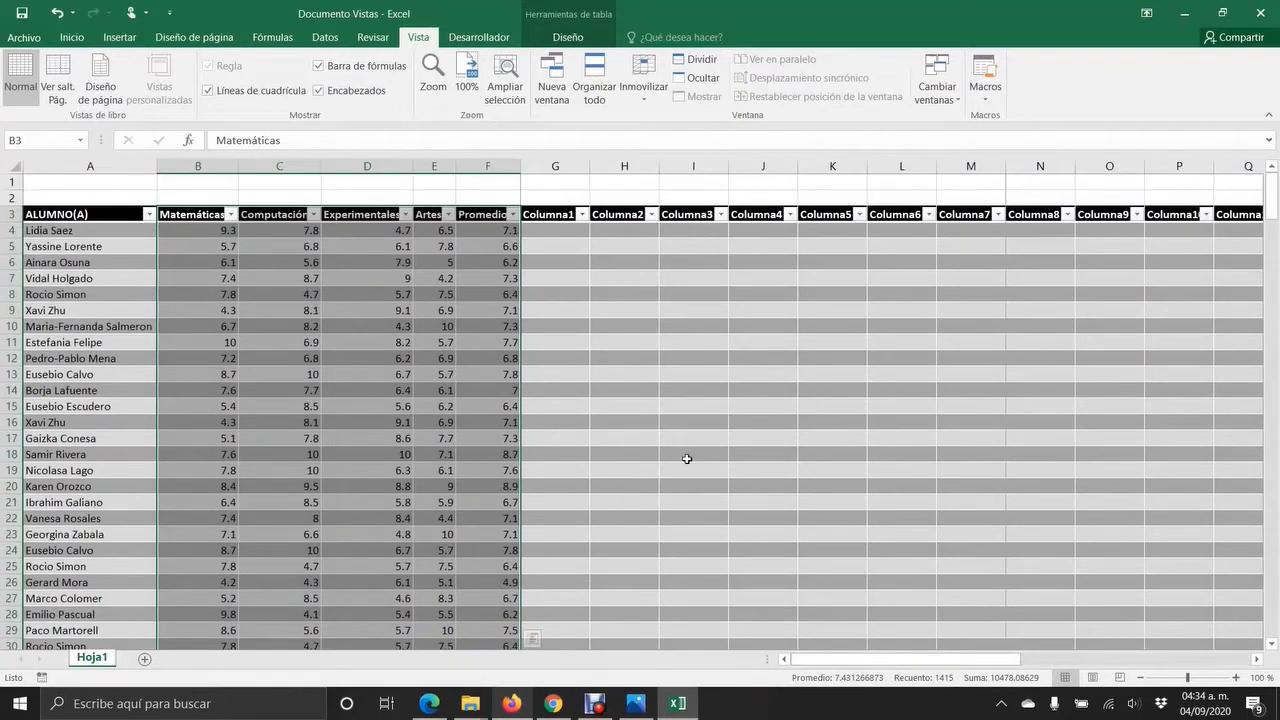
pyautogui.click(333, 344)
pyautogui.click(318, 356)
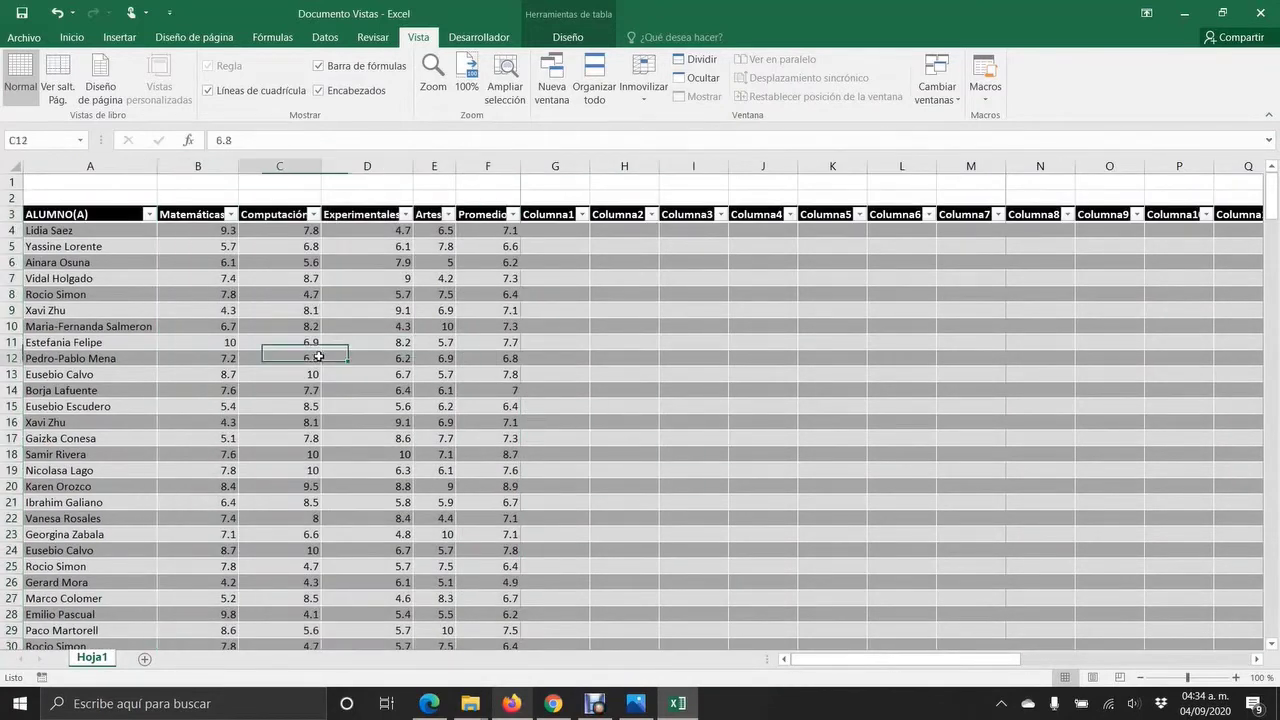
# - Copy the grades in B4:F209 and paste them into the blank table columns starting at G4
pyautogui.click(747, 265)
pyautogui.click(563, 262)
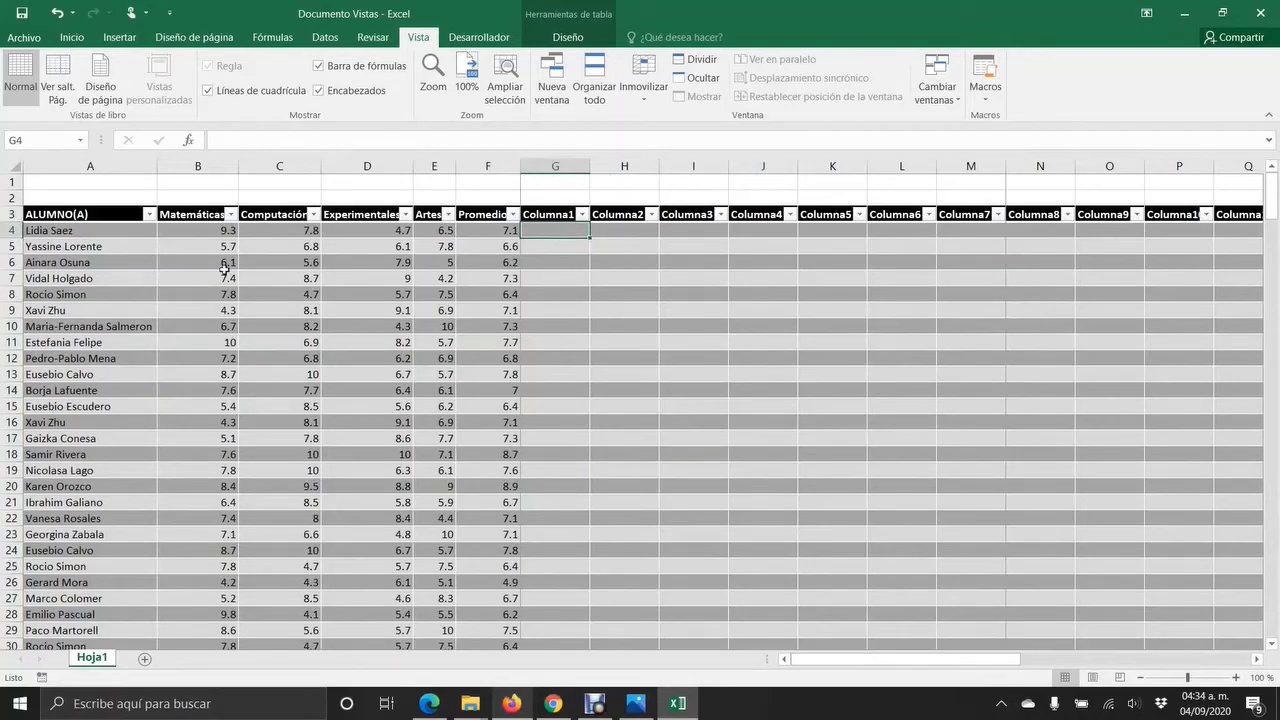
pyautogui.moveTo(202, 232); pyautogui.dragTo(480, 616)
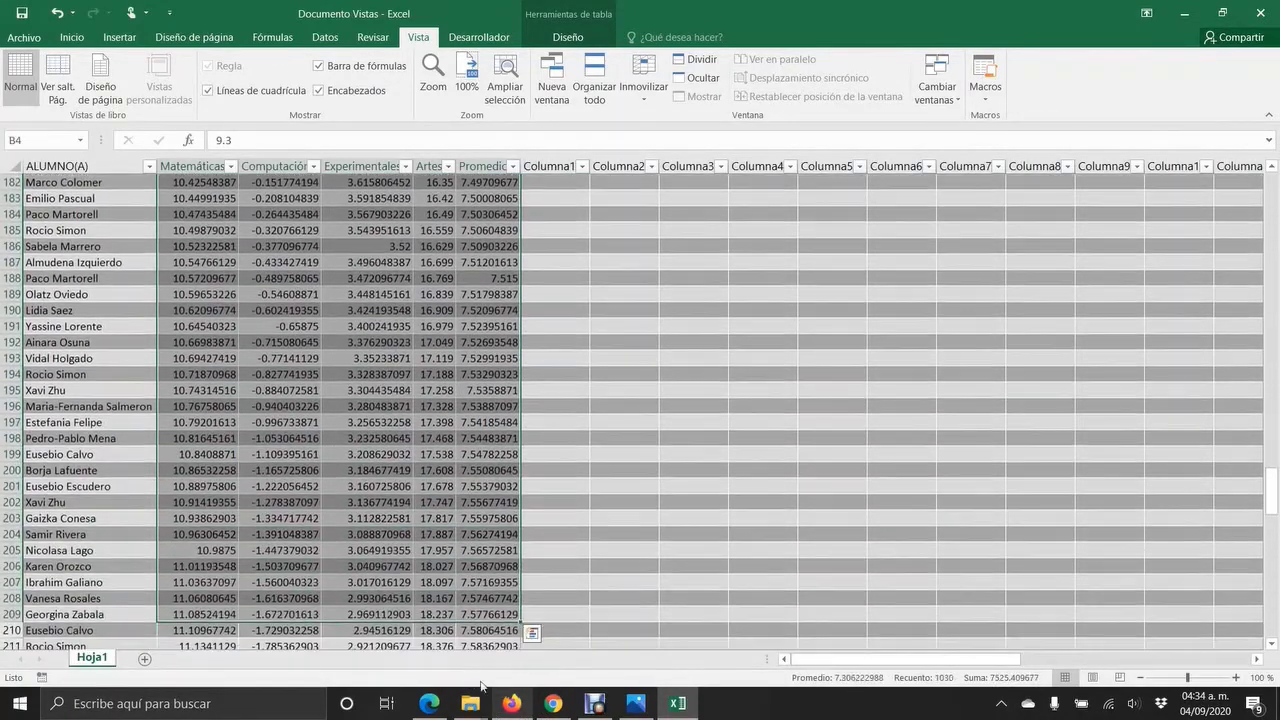
pyautogui.hotkey('ctrl', 'c')
pyautogui.scroll(6, 651, 523)
pyautogui.scroll(20, 651, 523)
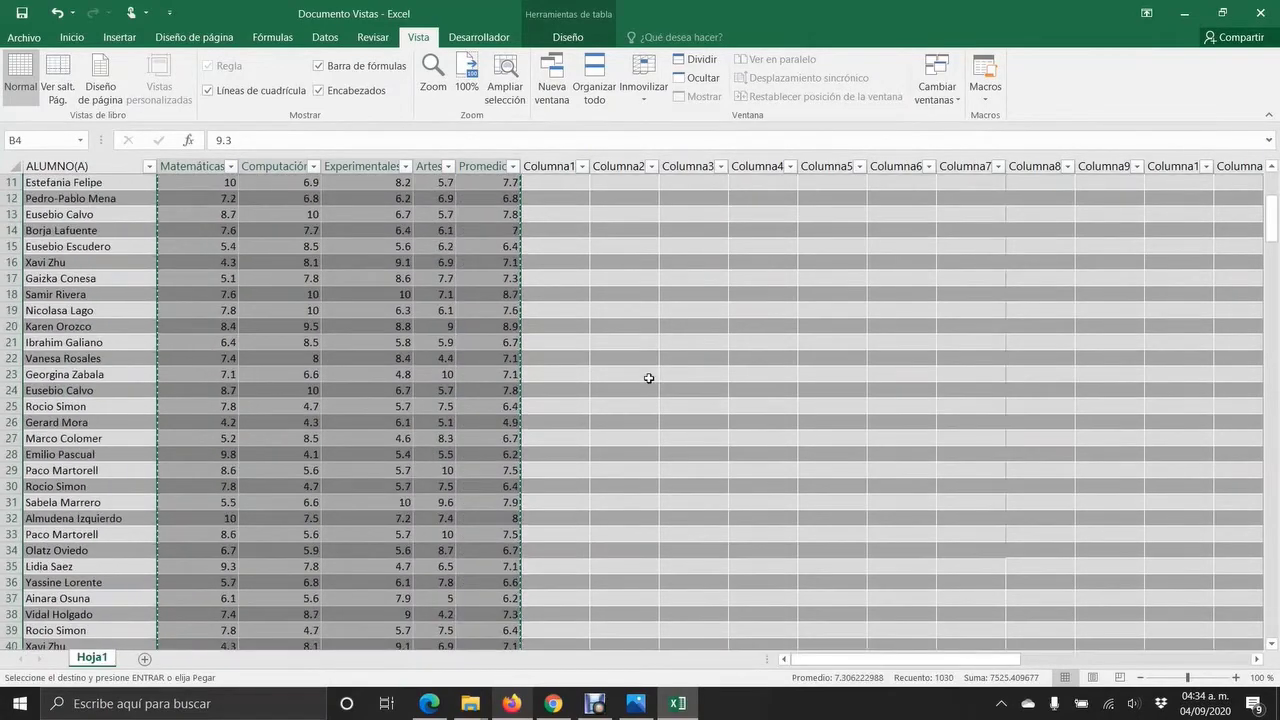
pyautogui.scroll(4, 645, 360)
pyautogui.click(552, 231)
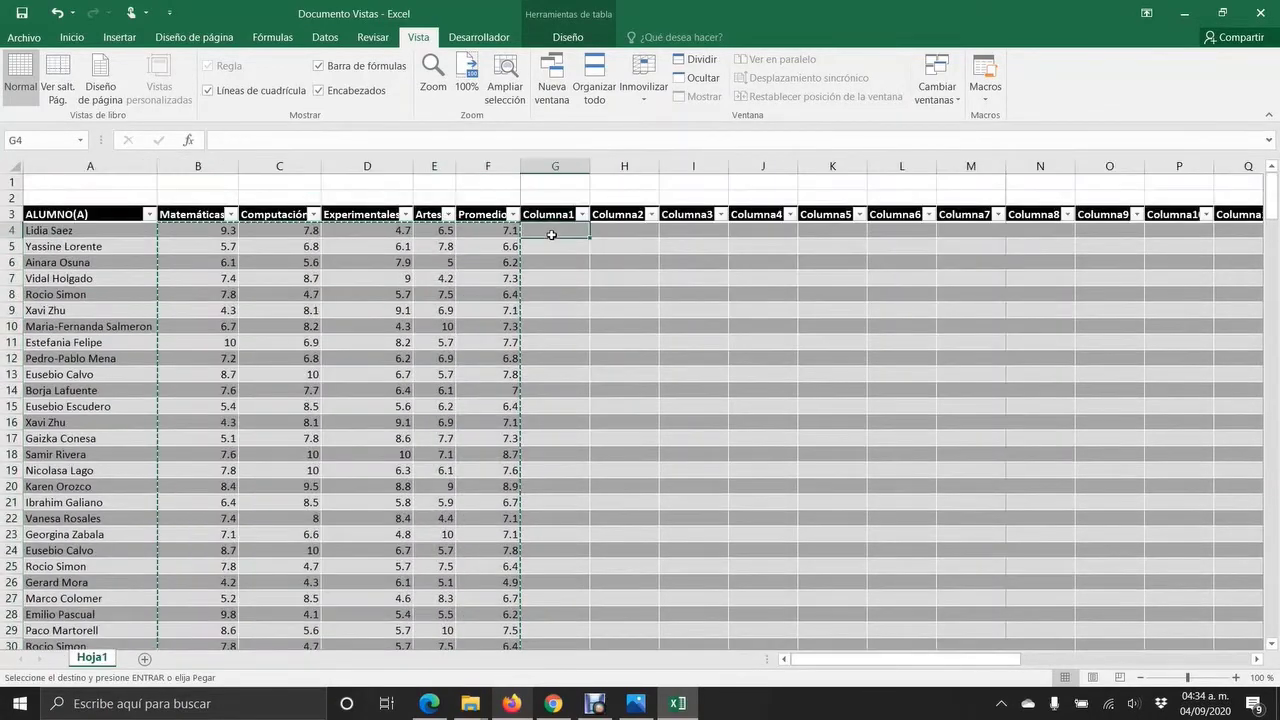
pyautogui.press('Return')
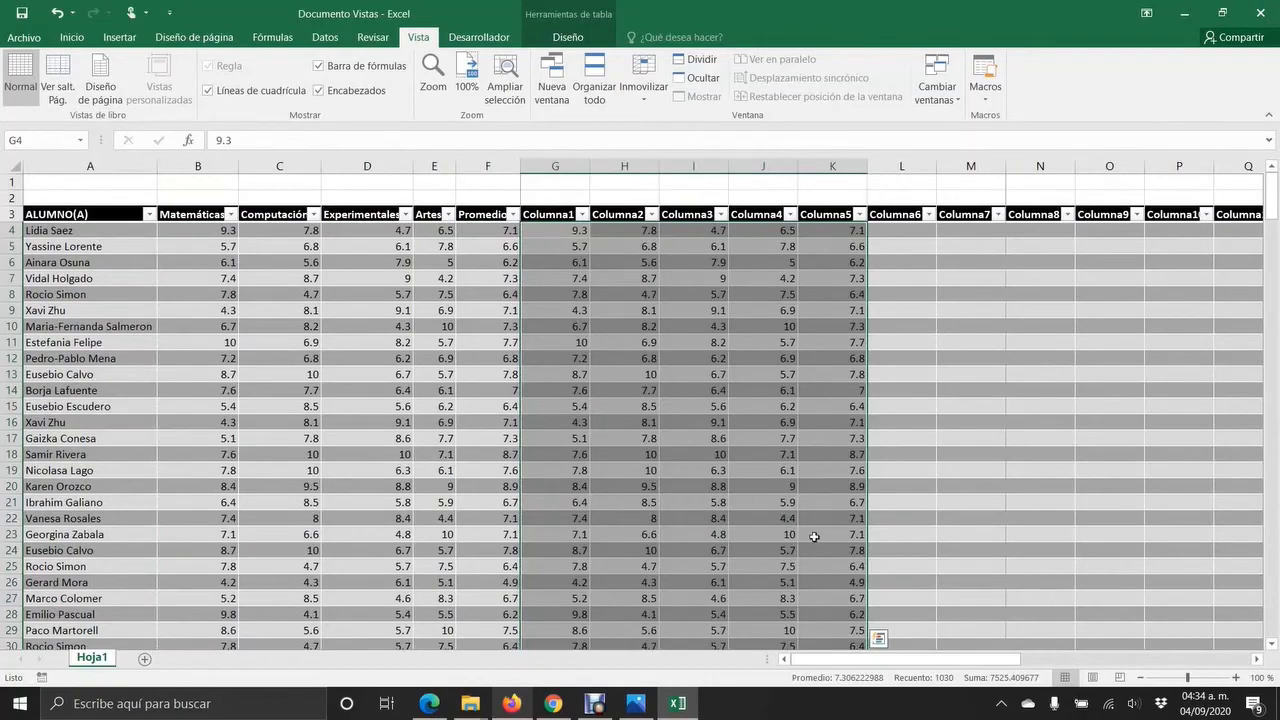
# - Fill the pasted grades in G4:K209 across the blank columns through column AB
pyautogui.scroll(-14, 858, 623)
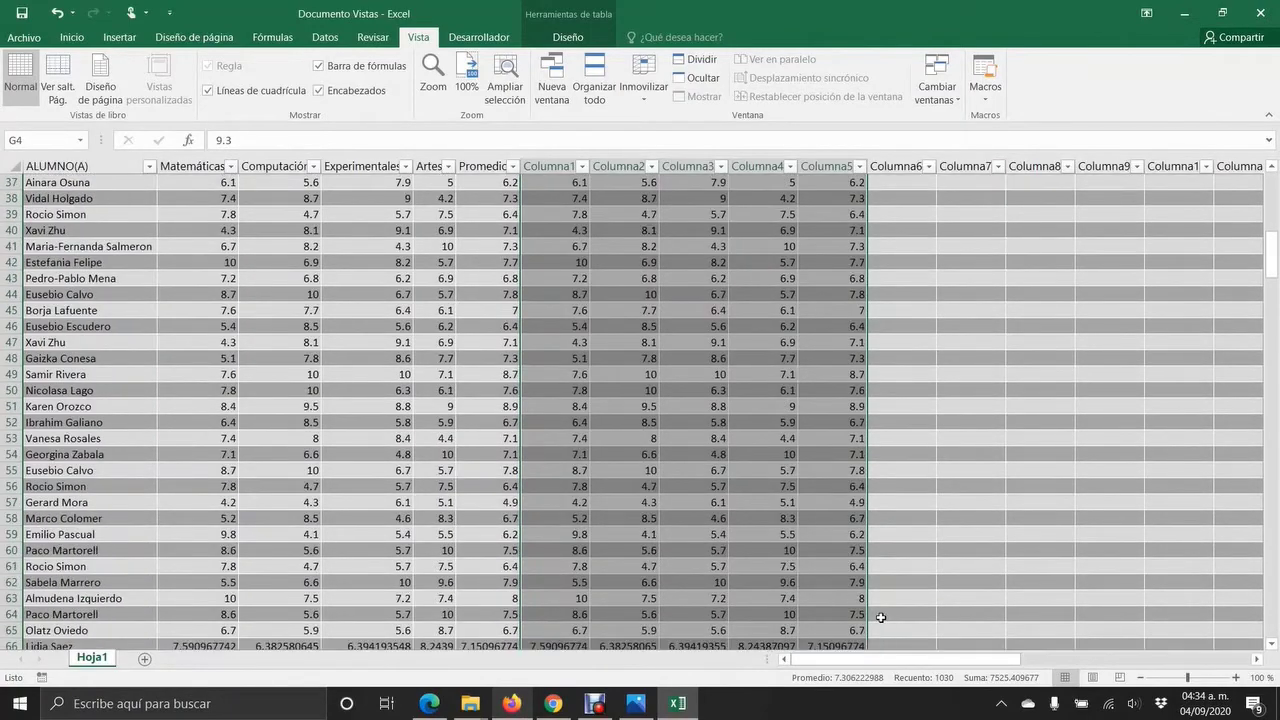
pyautogui.scroll(-20, 895, 612)
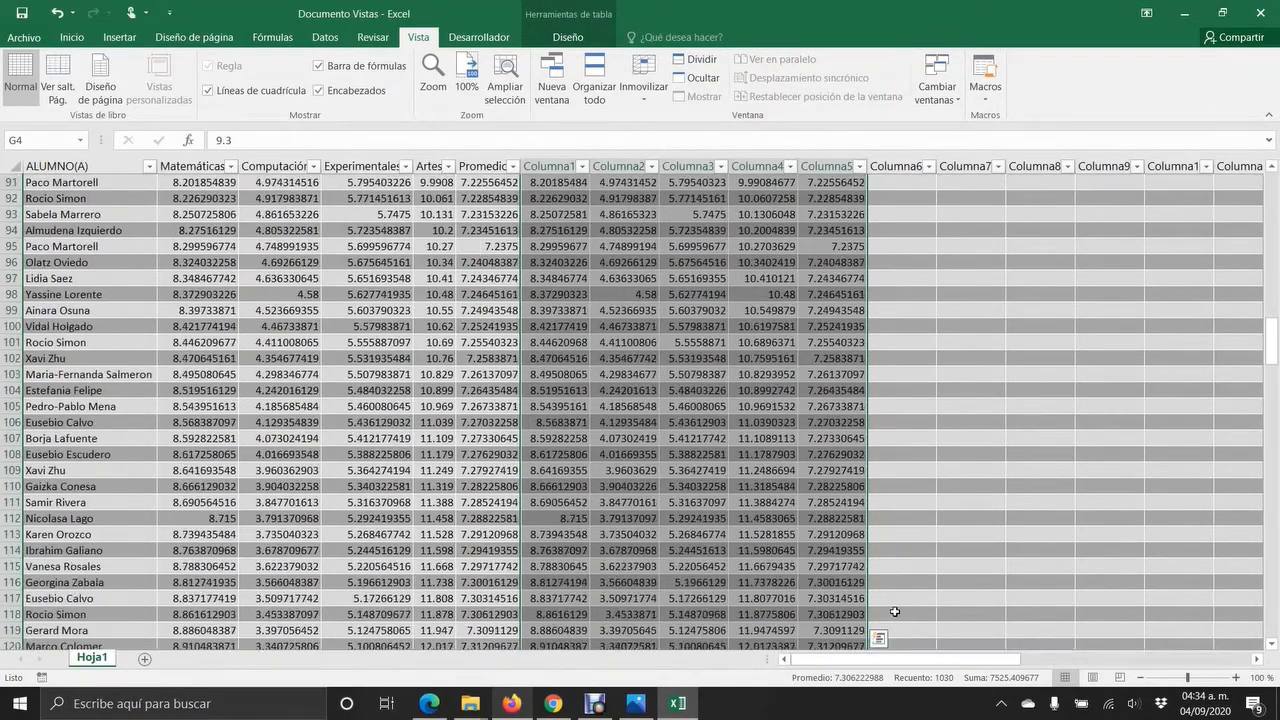
pyautogui.scroll(-20, 895, 612)
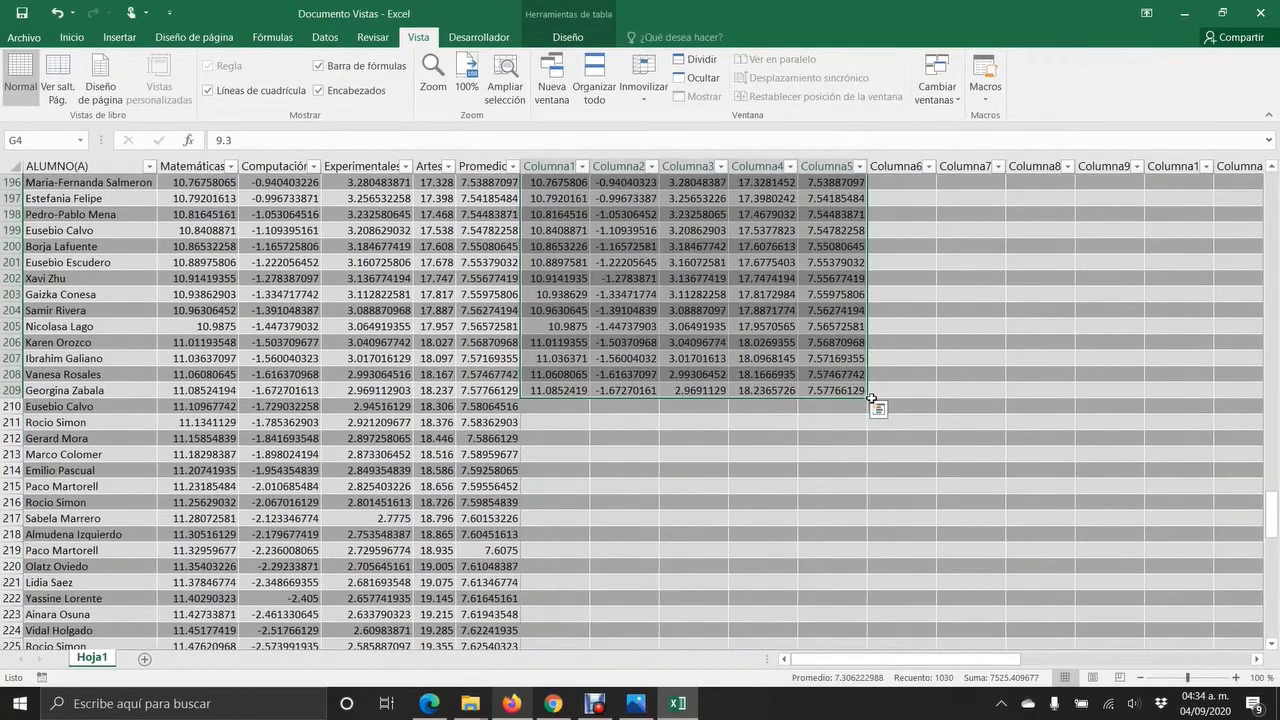
pyautogui.moveTo(908, 401); pyautogui.dragTo(1130, 410)
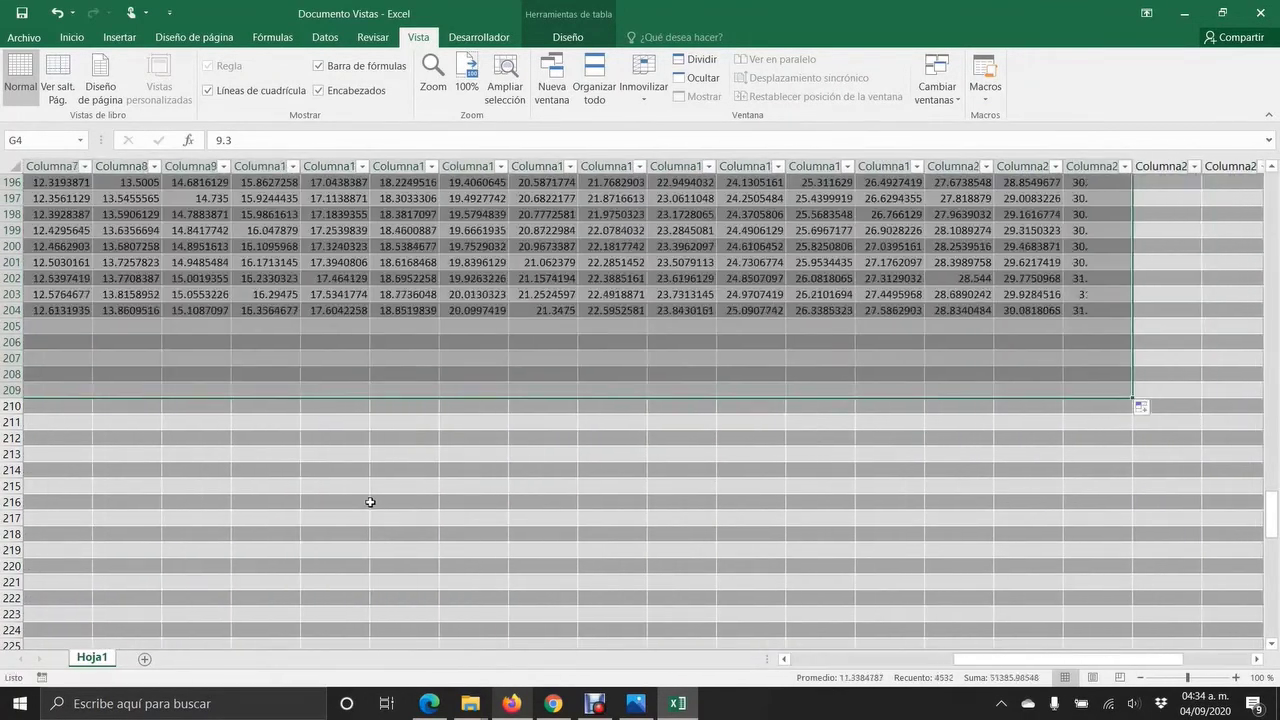
pyautogui.scroll(20, 370, 502)
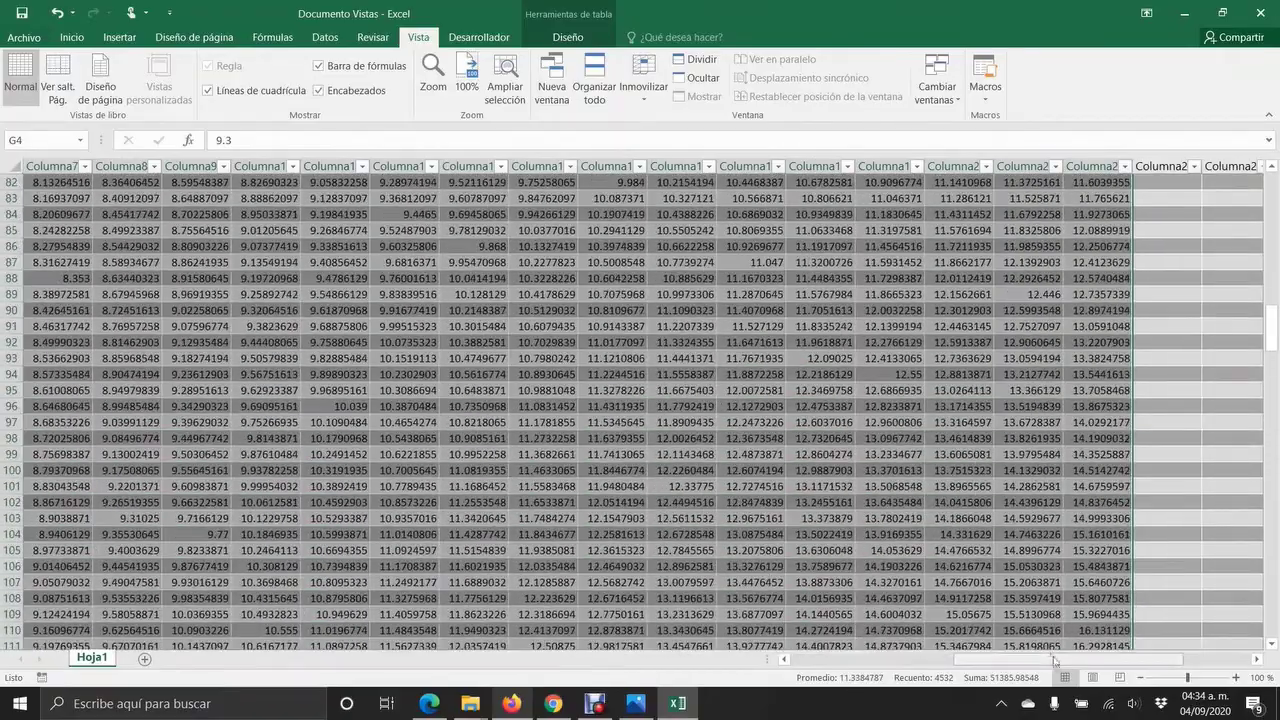
pyautogui.moveTo(1052, 661); pyautogui.dragTo(820, 667)
pyautogui.click(200, 486)
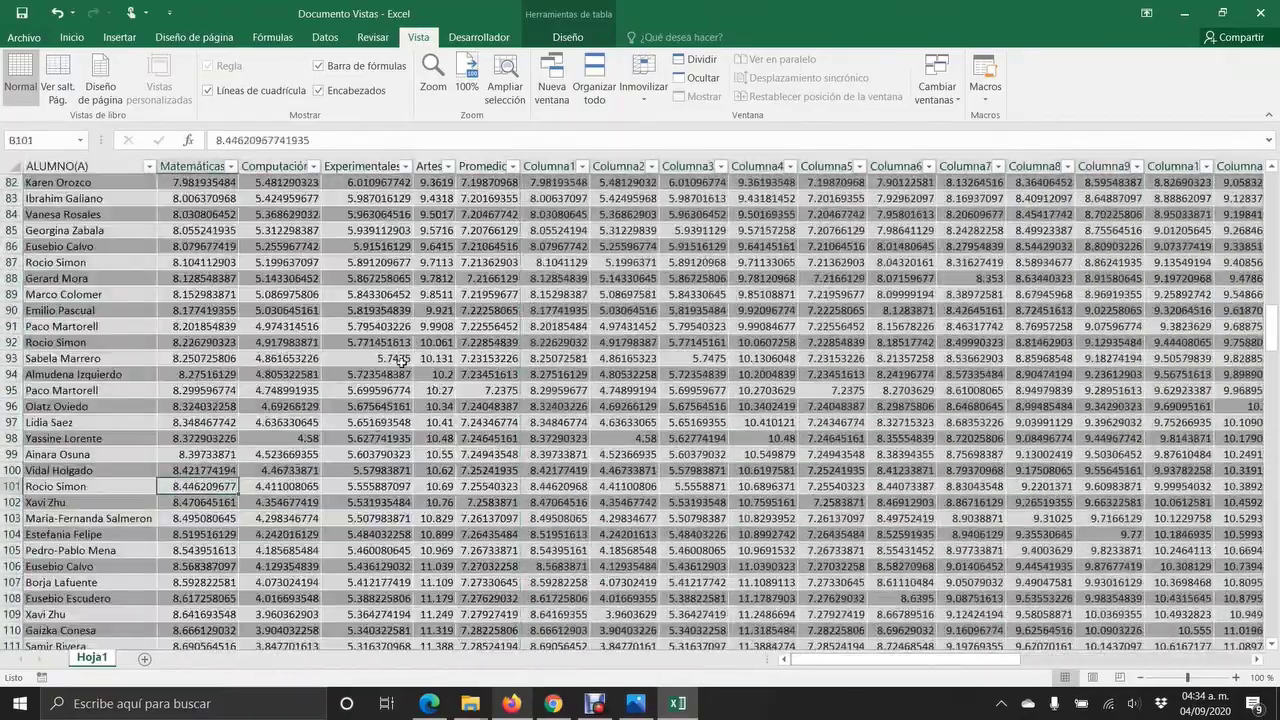
# - Zoom the sheet to 130% and return to the start of the table
pyautogui.scroll(-5, 401, 360)
pyautogui.scroll(9, 300, 405)
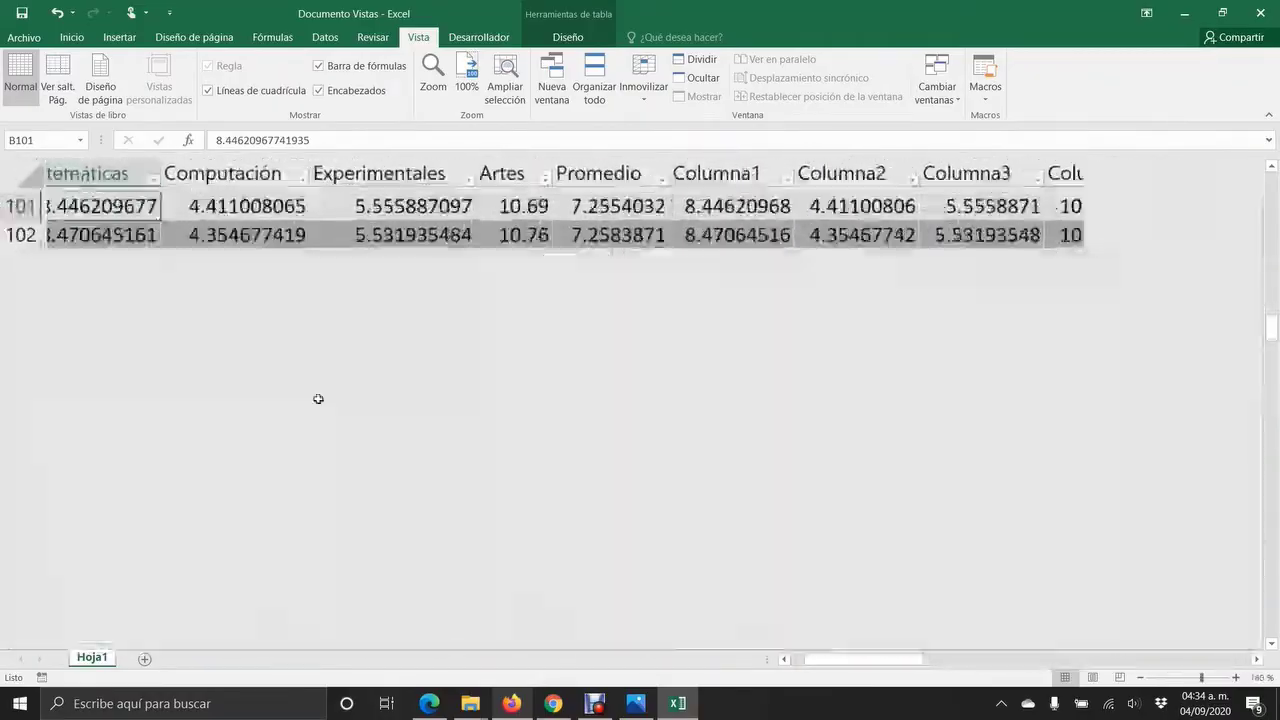
pyautogui.scroll(3, 318, 399)
pyautogui.scroll(-5, 355, 403)
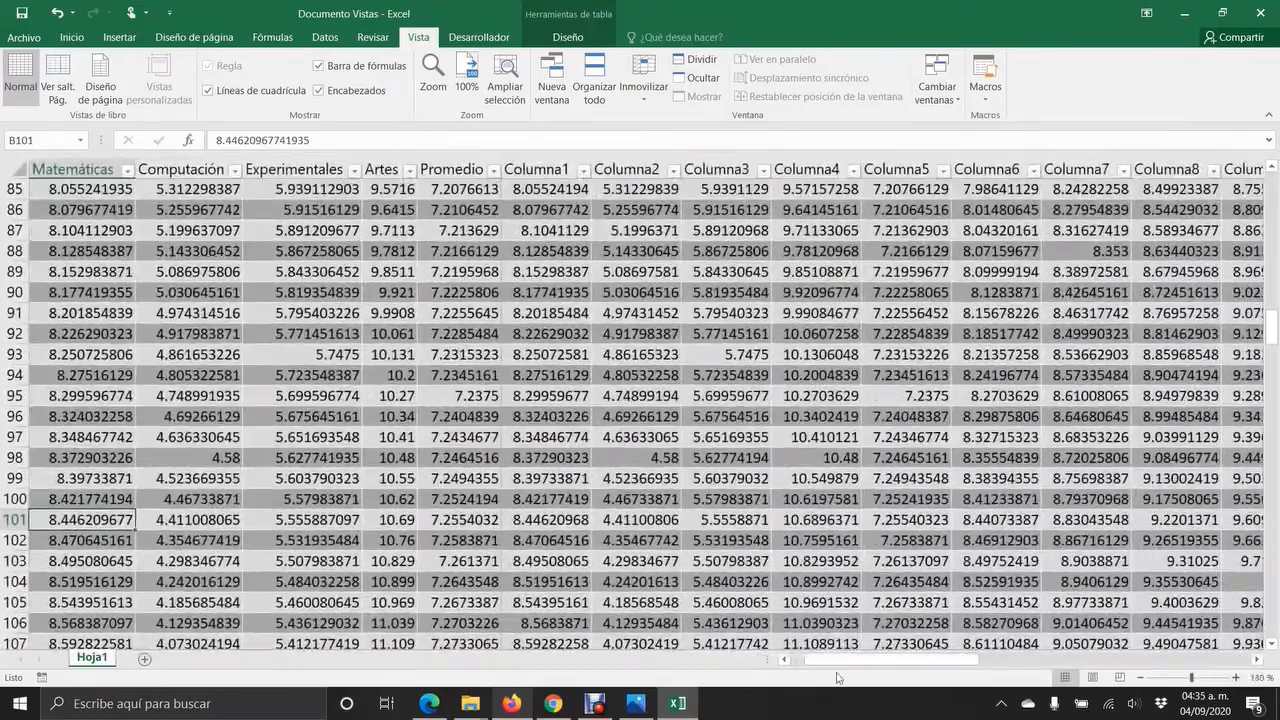
pyautogui.scroll(2, 303, 478)
pyautogui.click(280, 456)
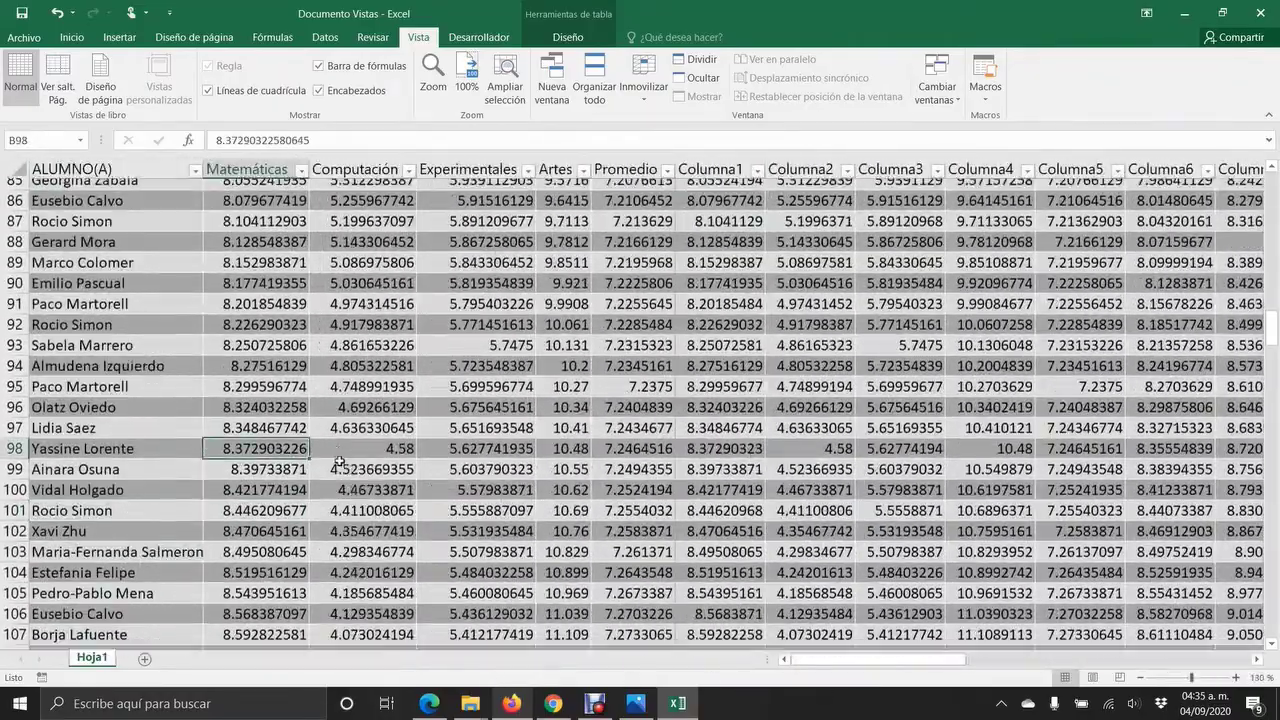
pyautogui.scroll(3, 350, 469)
pyautogui.scroll(20, 350, 469)
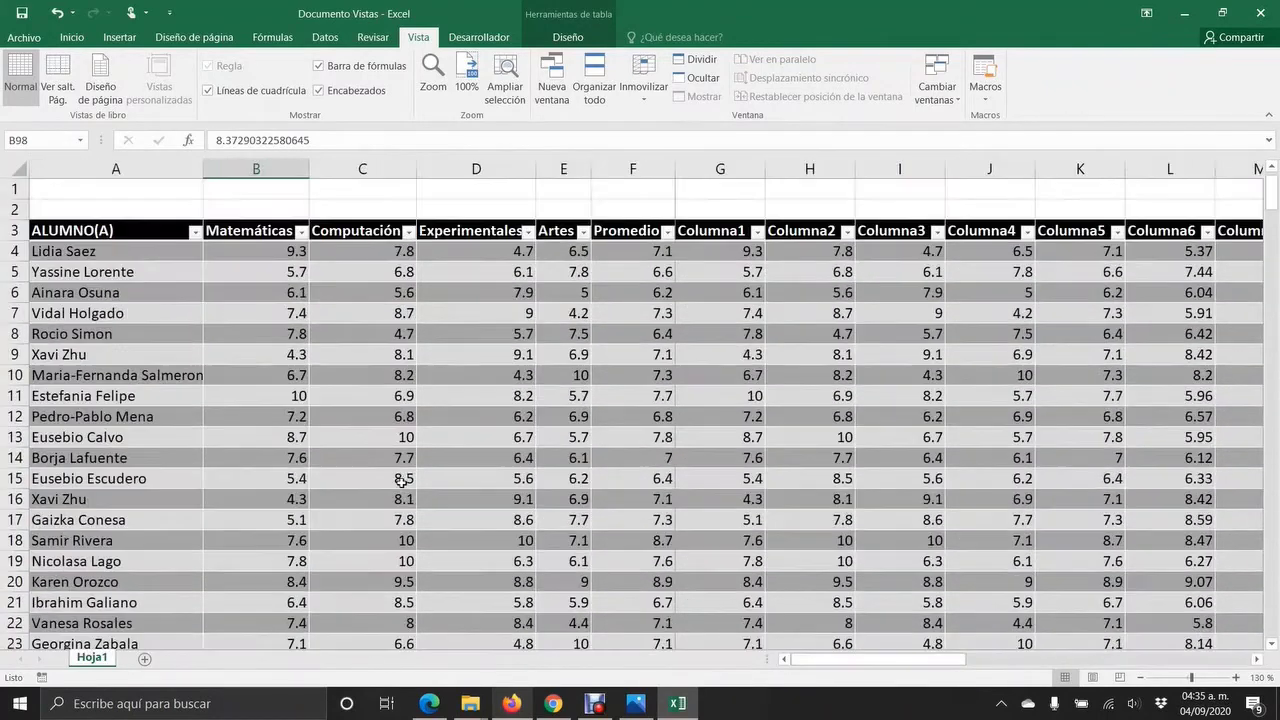
# - Examine the table across to its last column AH and return to the first student in A4
pyautogui.click(302, 351)
pyautogui.click(482, 374)
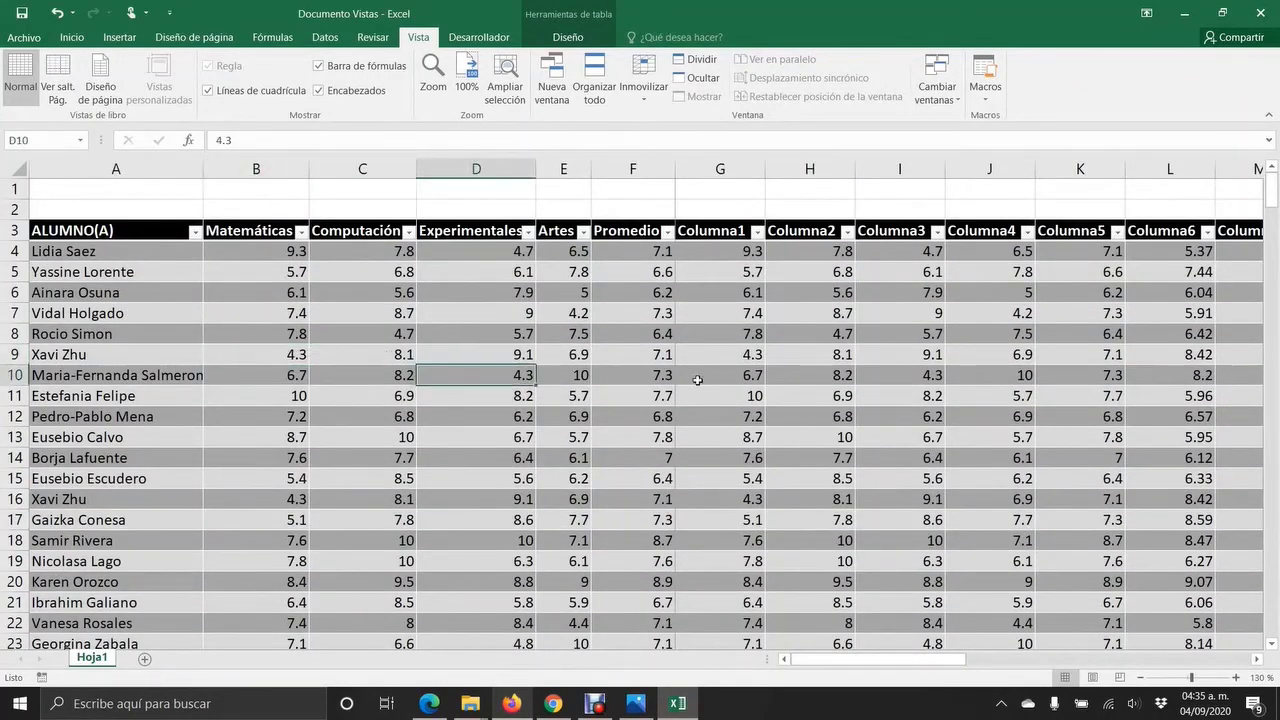
pyautogui.click(698, 379)
pyautogui.click(951, 398)
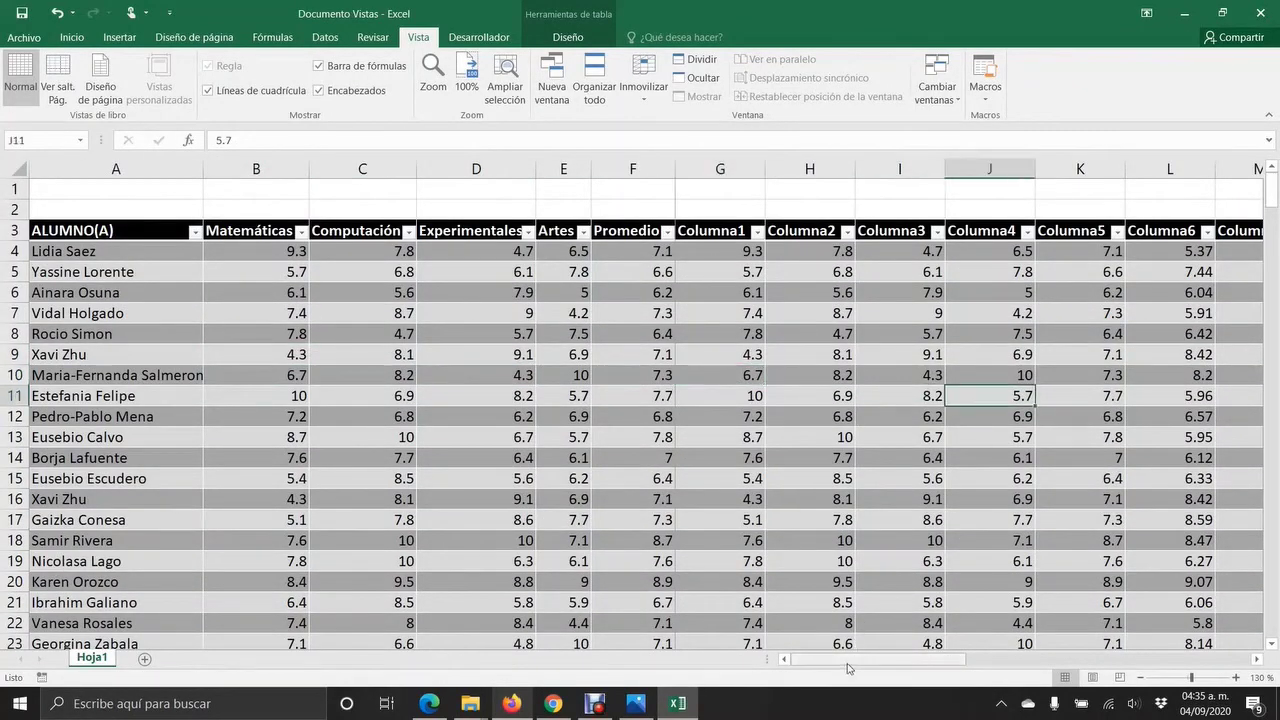
pyautogui.moveTo(852, 660); pyautogui.dragTo(1179, 641)
pyautogui.click(466, 392)
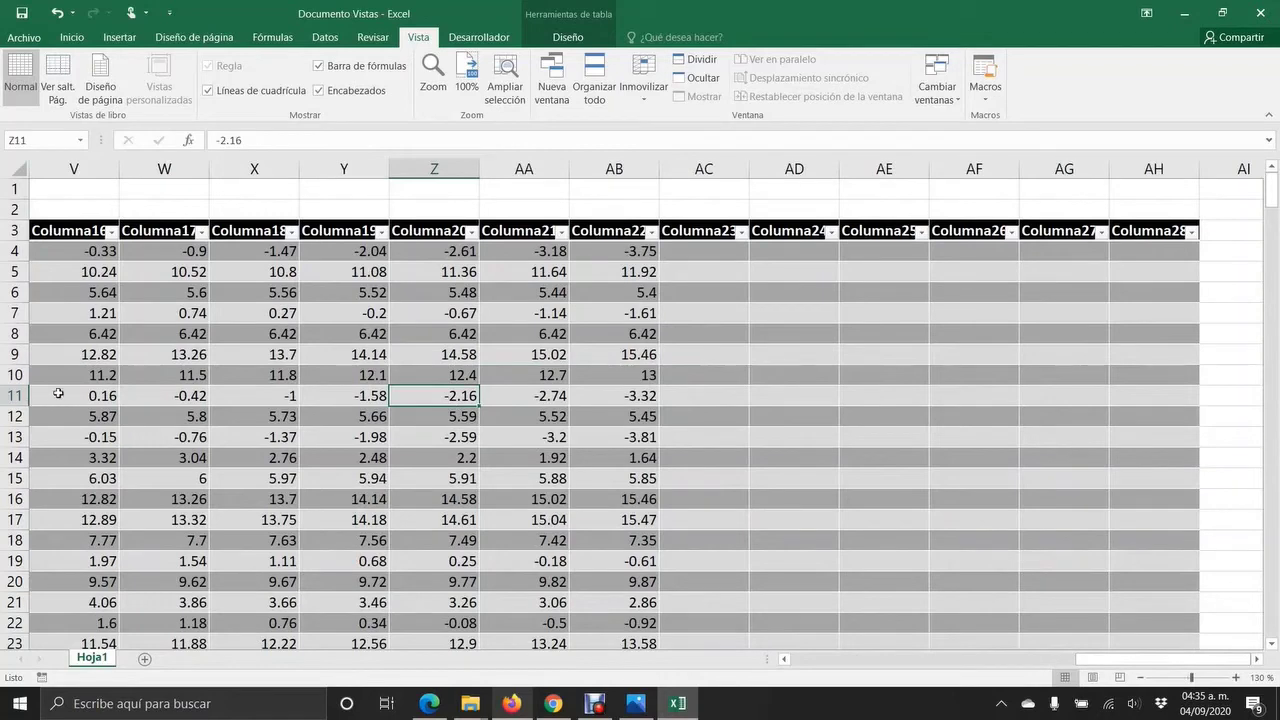
pyautogui.moveTo(1100, 659); pyautogui.dragTo(814, 659)
pyautogui.click(85, 310)
pyautogui.click(81, 253)
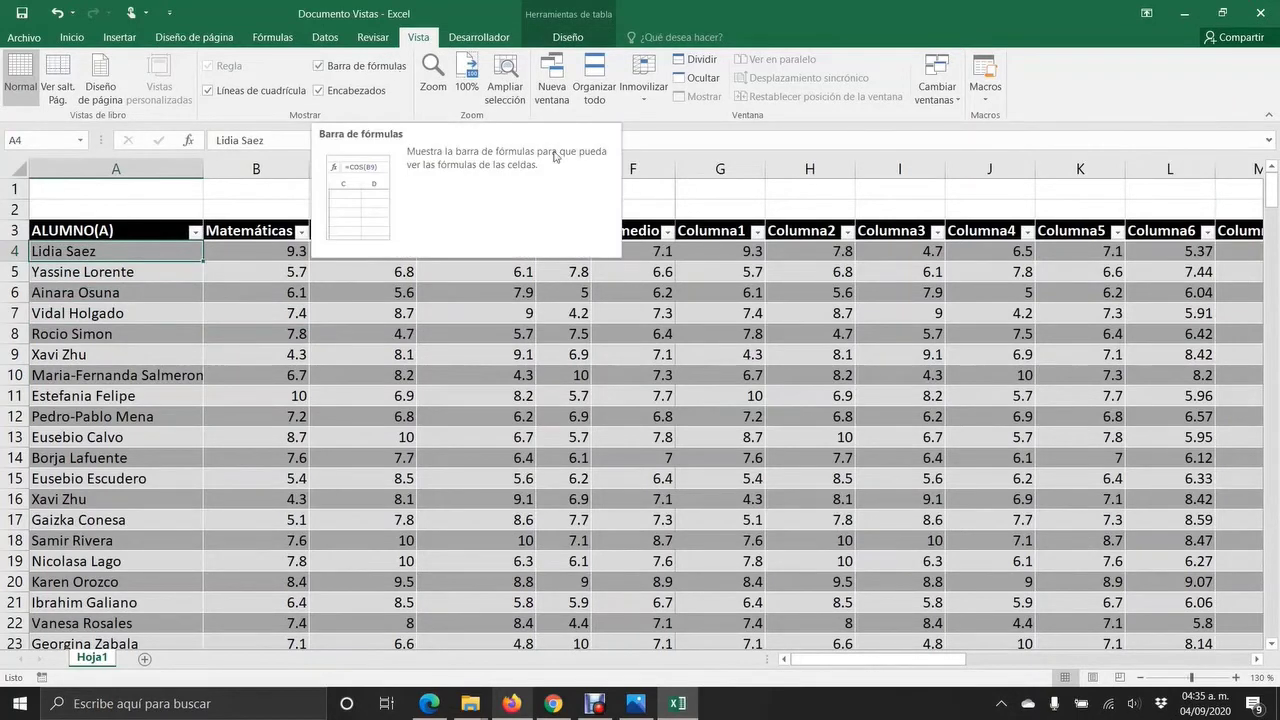
# - Freeze the first column of the sheet, which holds the student names
pyautogui.click(645, 100)
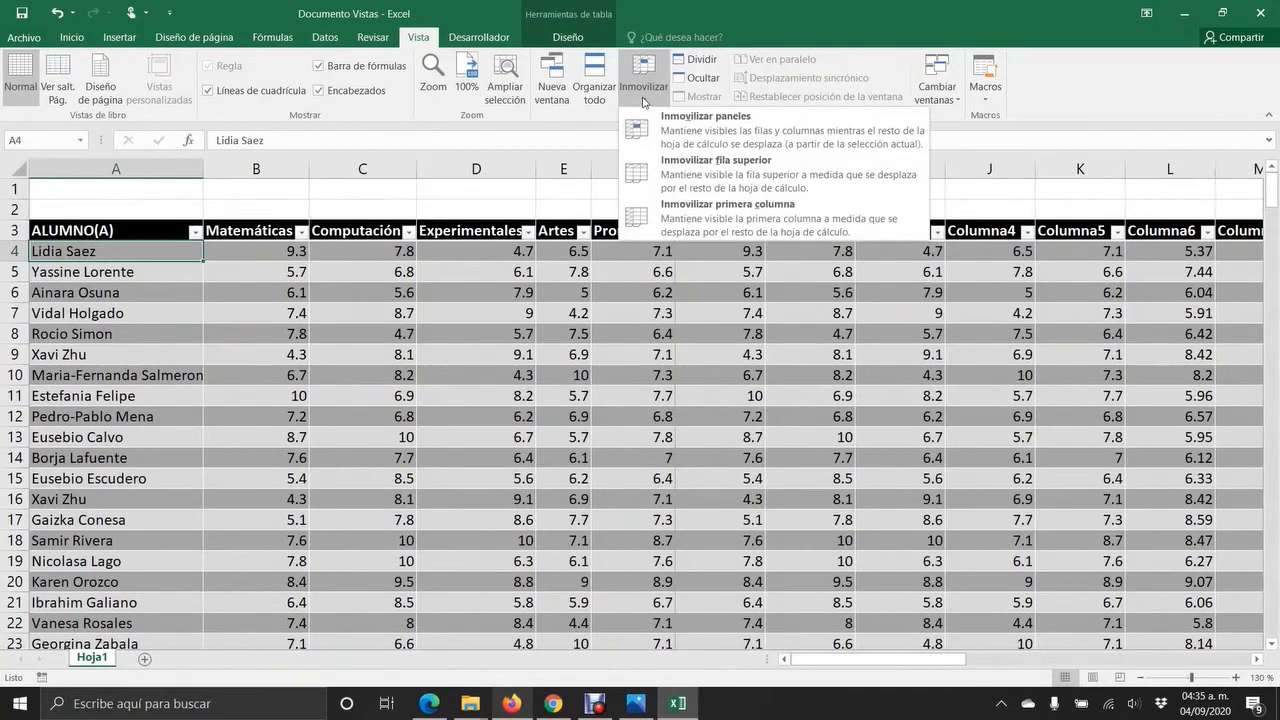
pyautogui.click(645, 226)
pyautogui.click(300, 320)
pyautogui.click(398, 320)
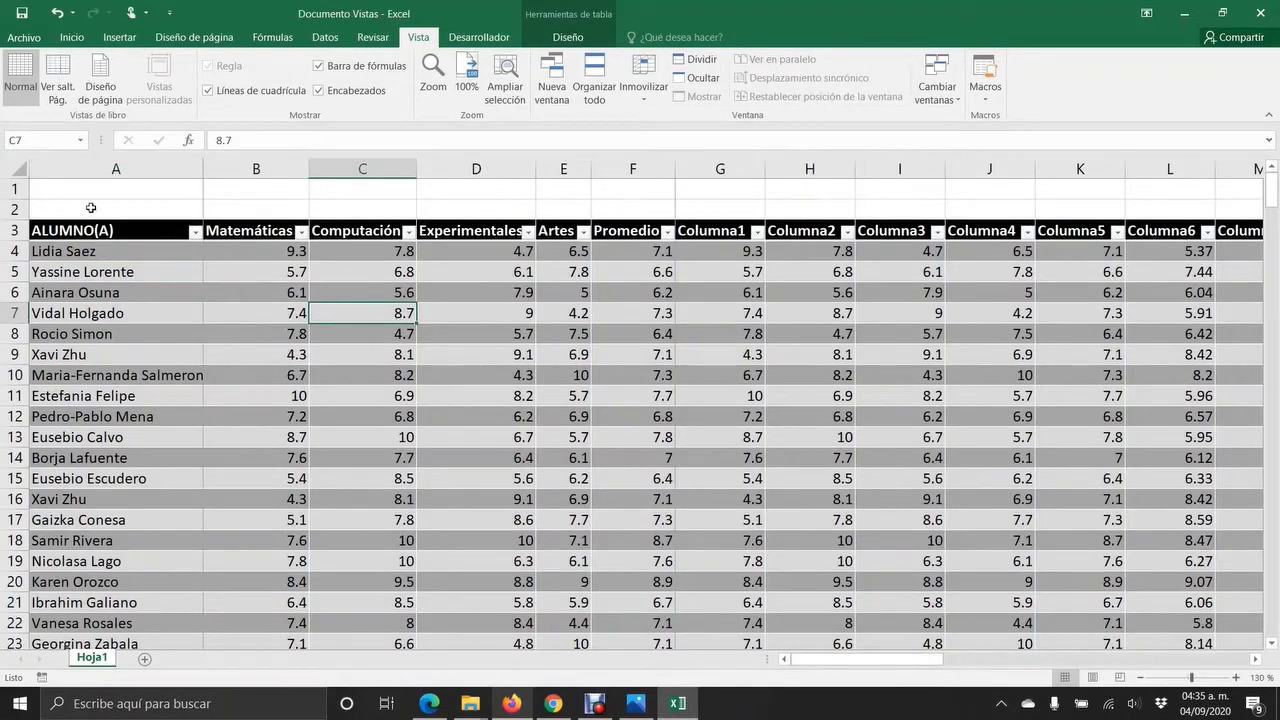
# - Move the active cell across the far columns, out to AZ and back to R, to examine the frozen student column
pyautogui.moveTo(91, 208); pyautogui.dragTo(76, 600)
pyautogui.click(290, 322)
pyautogui.press('Right')
pyautogui.press('Right')
pyautogui.press('Right')
pyautogui.press('Right')
pyautogui.press('Right')
pyautogui.press('Right')
pyautogui.press('Right')
pyautogui.press('Right')
pyautogui.press('Right')
pyautogui.press('Right')
pyautogui.press('Right')
pyautogui.press('Right')
pyautogui.press('Right')
pyautogui.press('Right')
pyautogui.press('Right')
pyautogui.press('Right')
pyautogui.press('Right')
pyautogui.press('Right')
pyautogui.press('Right')
pyautogui.press('Right')
pyautogui.press('Right')
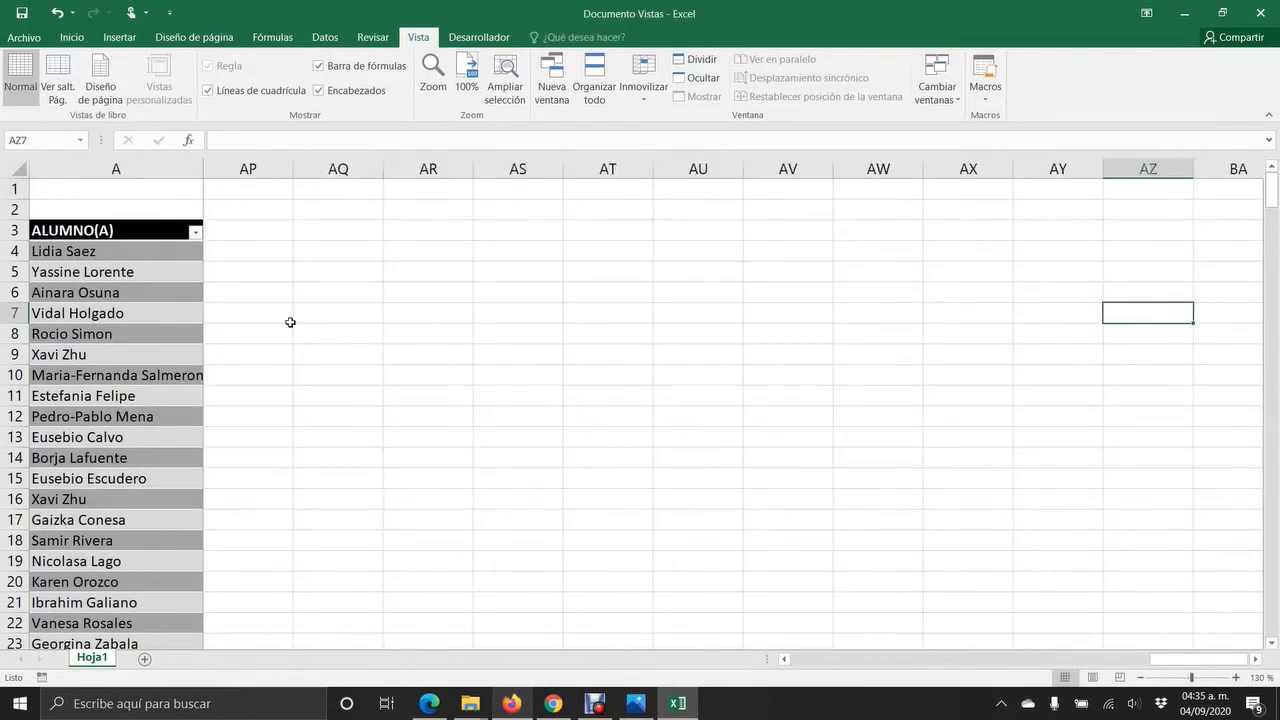
pyautogui.press('Left')
pyautogui.press('Left')
pyautogui.press('Left')
pyautogui.press('Left')
pyautogui.press('Left')
pyautogui.press('Left')
pyautogui.press('Left')
pyautogui.press('Left')
pyautogui.press('Left')
pyautogui.press('Left')
pyautogui.press('Left')
pyautogui.press('Left')
pyautogui.press('Left')
pyautogui.press('Left')
pyautogui.press('Left')
pyautogui.press('Left')
pyautogui.press('Left')
pyautogui.press('Left')
pyautogui.press('Left')
pyautogui.press('Left')
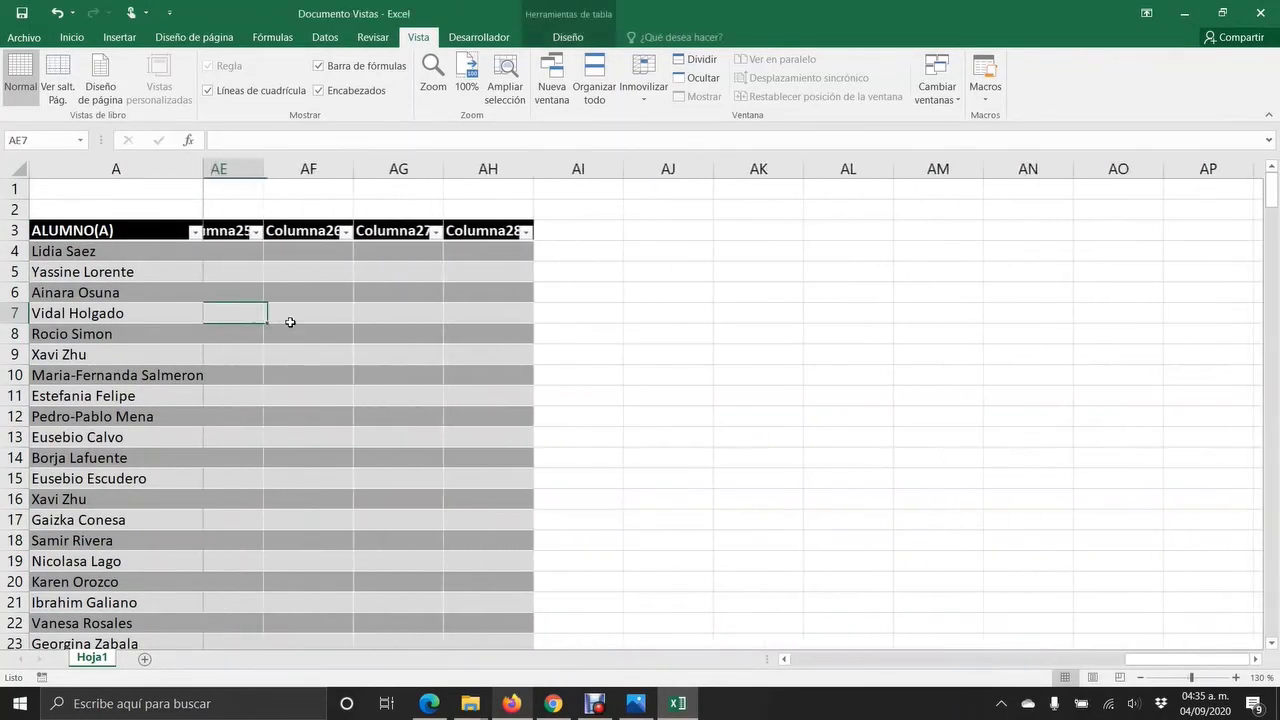
pyautogui.press('Left')
pyautogui.press('Left')
pyautogui.press('Left')
pyautogui.press('Left')
pyautogui.press('Left')
pyautogui.press('Left')
pyautogui.press('Left')
pyautogui.press('Right')
pyautogui.press('Right')
pyautogui.press('Right')
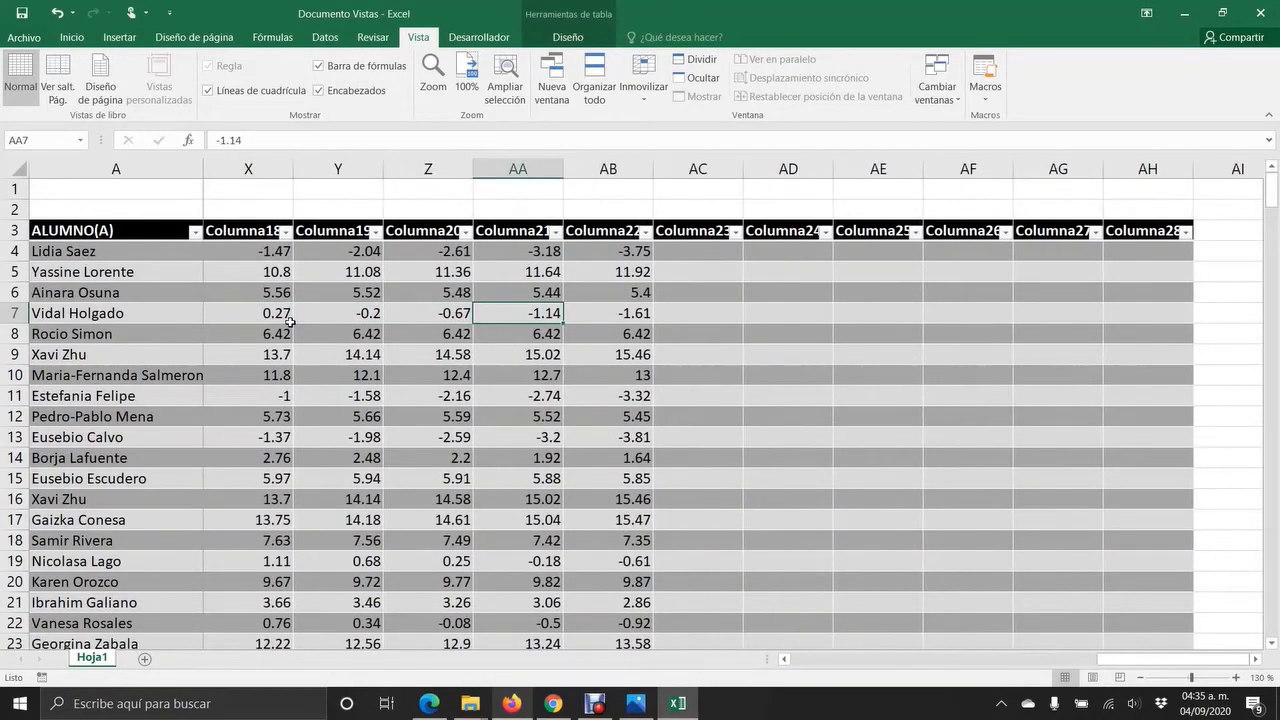
pyautogui.press('Left')
pyautogui.press('Left')
pyautogui.press('Left')
pyautogui.press('Left')
pyautogui.press('Right')
pyautogui.press('Right')
pyautogui.press('Down')
pyautogui.press('Down')
pyautogui.press('Down')
pyautogui.press('Down')
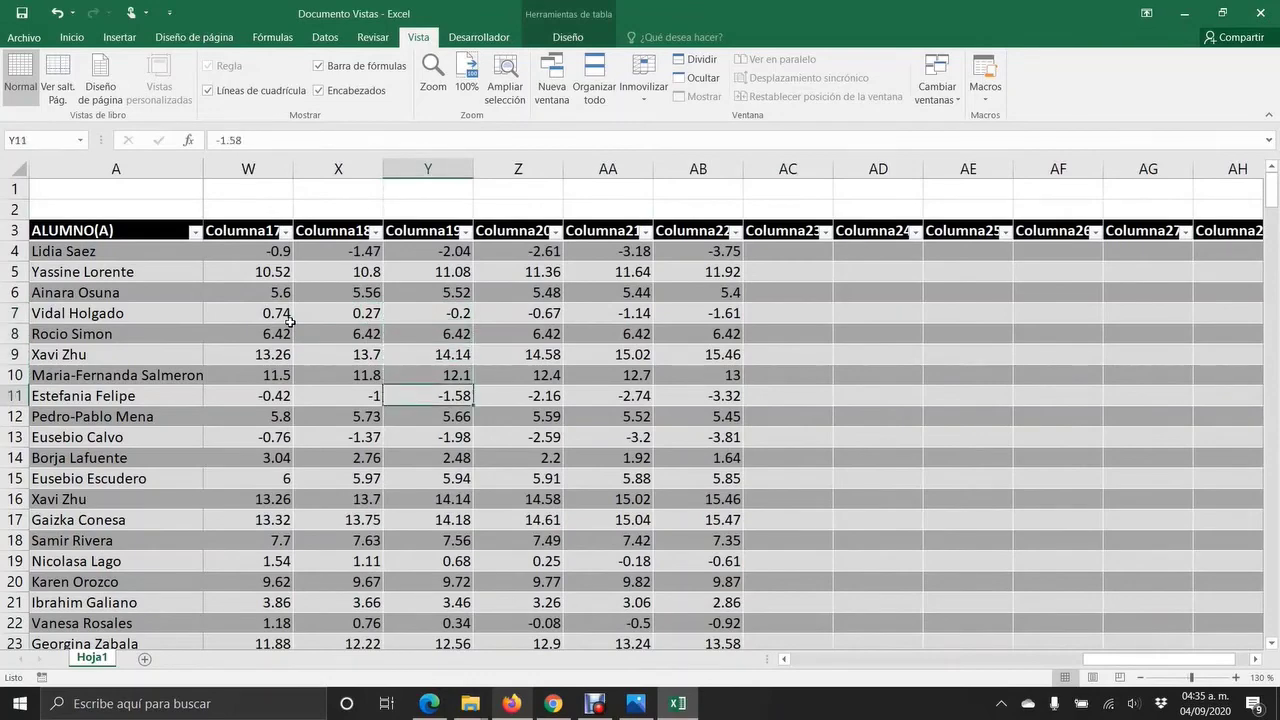
pyautogui.press('Left')
pyautogui.press('Left')
pyautogui.press('Left')
pyautogui.press('Left')
pyautogui.press('Left')
pyautogui.press('Left')
pyautogui.press('Left')
pyautogui.press('Left')
pyautogui.press('Right')
# - Move the active cell down column R to row 49 and examine the student names and headers before returning to row 1
pyautogui.press('Down')
pyautogui.press('Down')
pyautogui.press('Down')
pyautogui.press('Down')
pyautogui.press('Down')
pyautogui.press('Down')
pyautogui.press('Down')
pyautogui.press('Down')
pyautogui.press('Down')
pyautogui.press('Down')
pyautogui.press('Down')
pyautogui.press('Down')
pyautogui.press('Down')
pyautogui.press('Down')
pyautogui.press('Down')
pyautogui.press('Down')
pyautogui.press('Down')
pyautogui.press('Down')
pyautogui.press('Down')
pyautogui.press('Down')
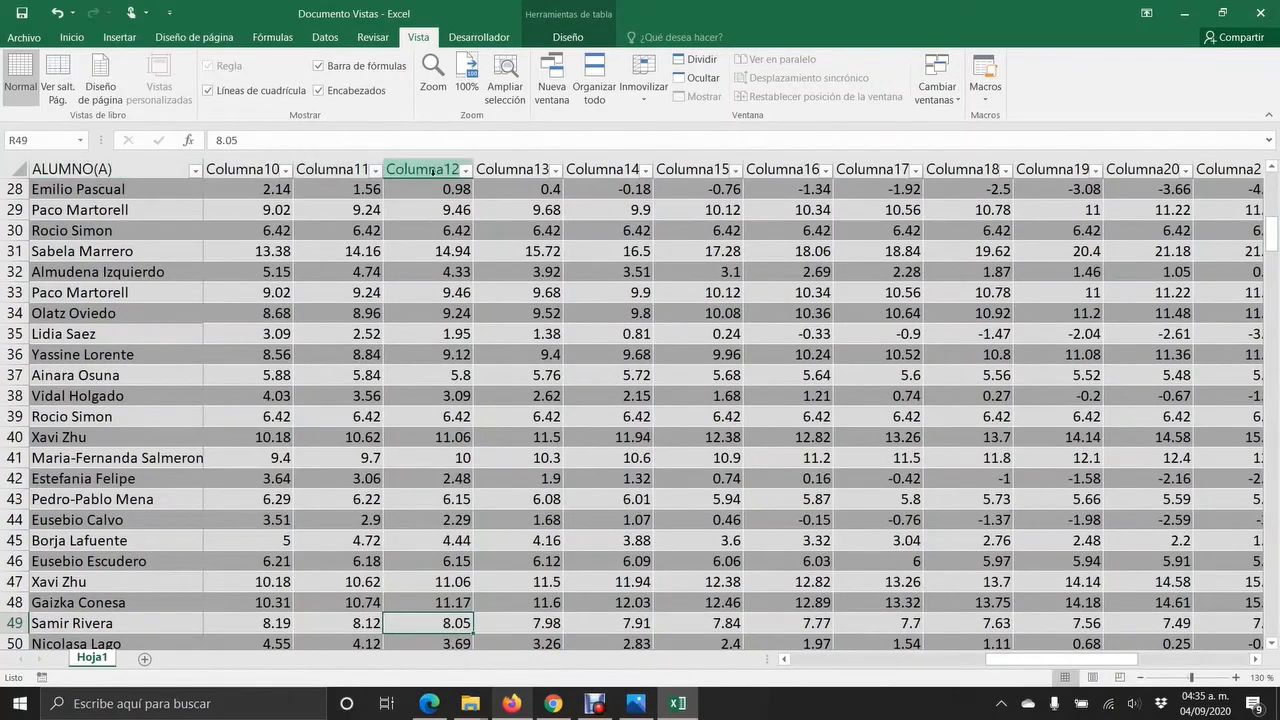
pyautogui.scroll(9, 725, 395)
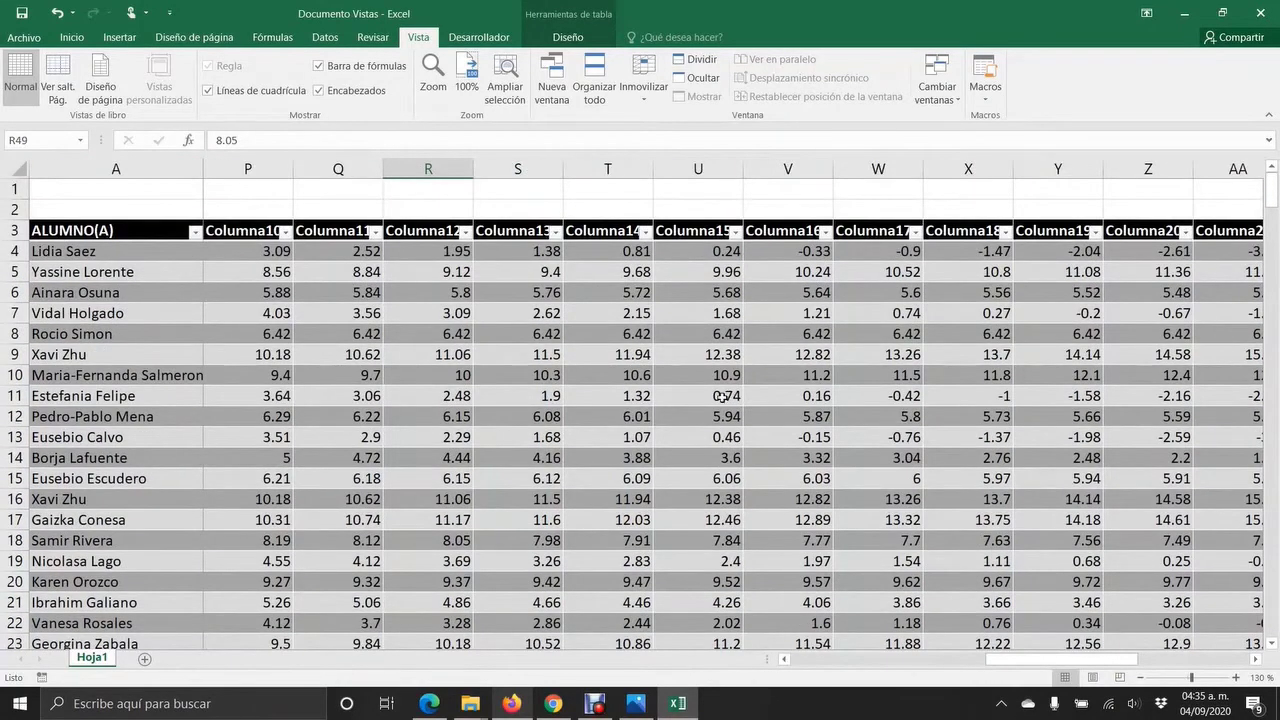
# - Select the student cell A7 and apply Freeze First Column again
pyautogui.click(440, 382)
pyautogui.click(362, 373)
pyautogui.click(330, 315)
pyautogui.click(197, 312)
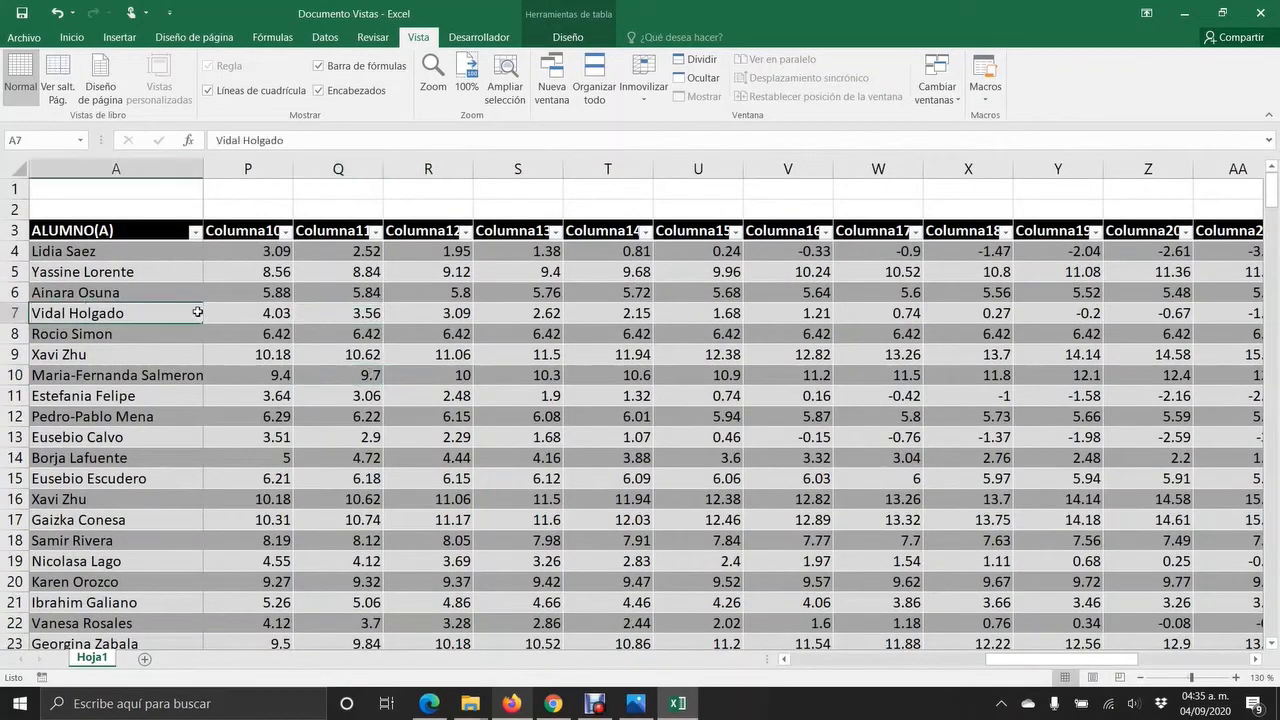
pyautogui.click(643, 86)
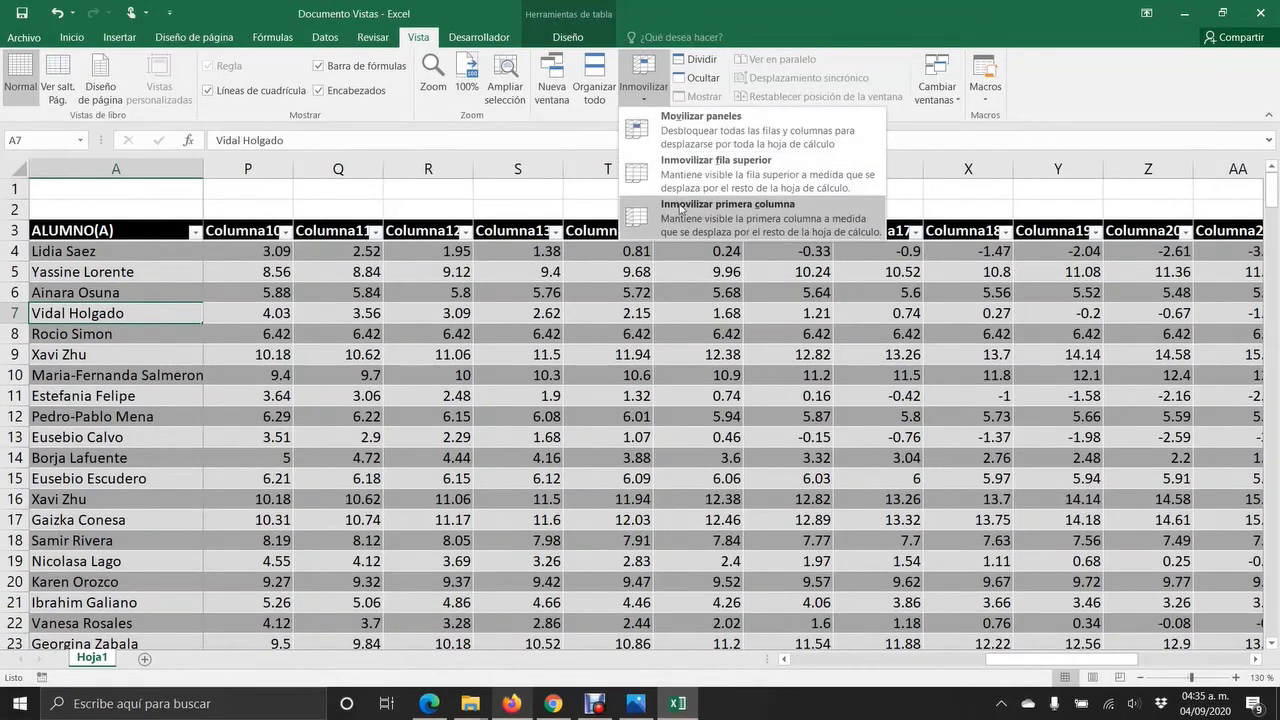
pyautogui.click(680, 213)
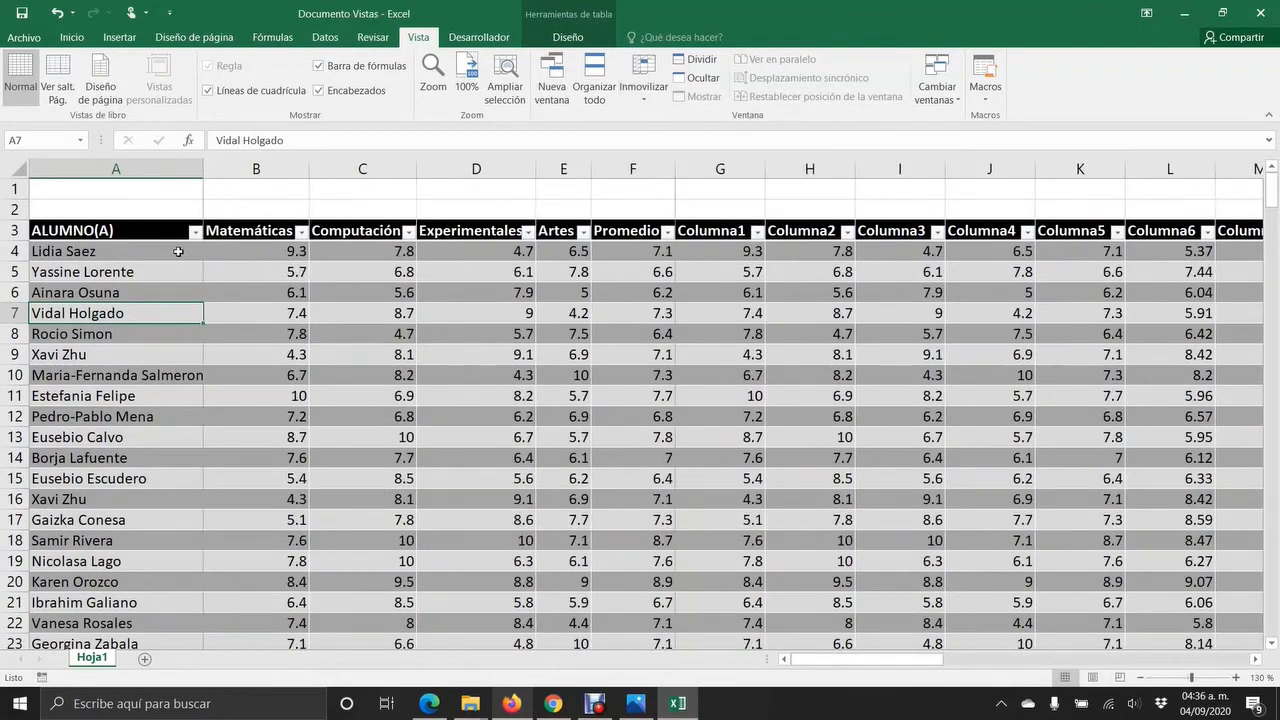
# - Convert the grades table to a normal range
pyautogui.click(178, 252)
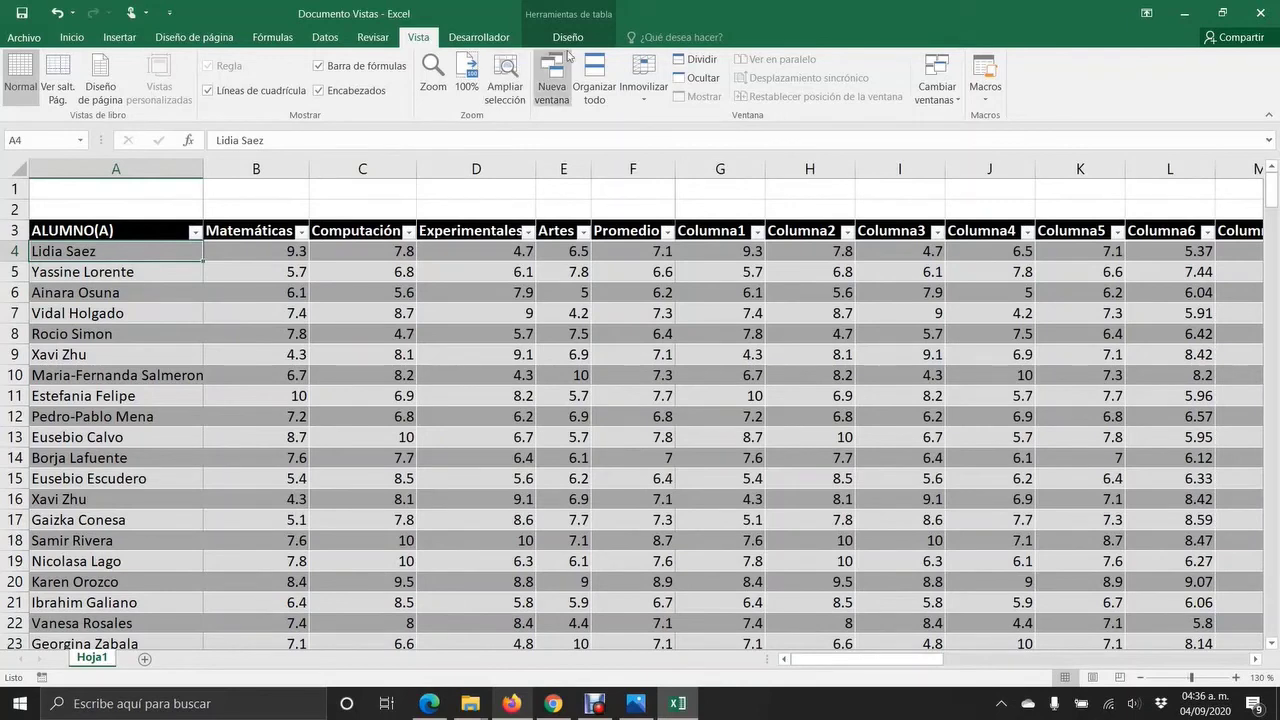
pyautogui.click(567, 37)
pyautogui.click(213, 96)
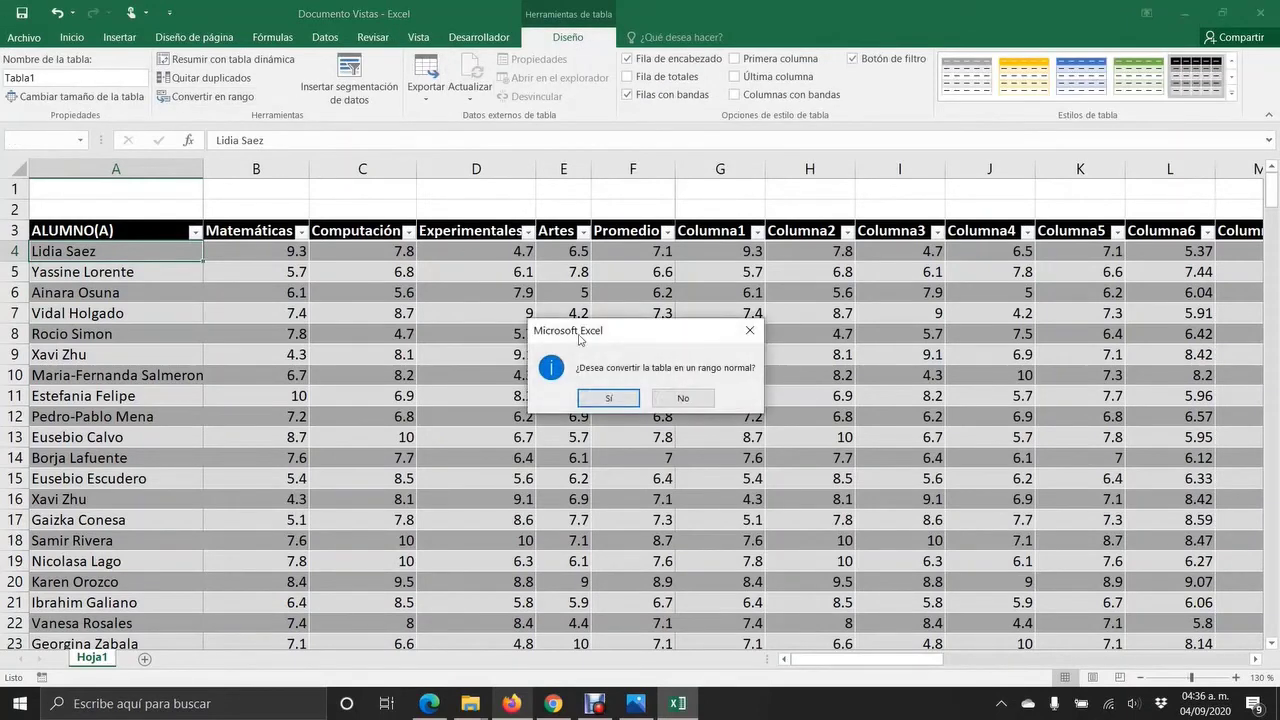
pyautogui.click(607, 398)
pyautogui.click(379, 407)
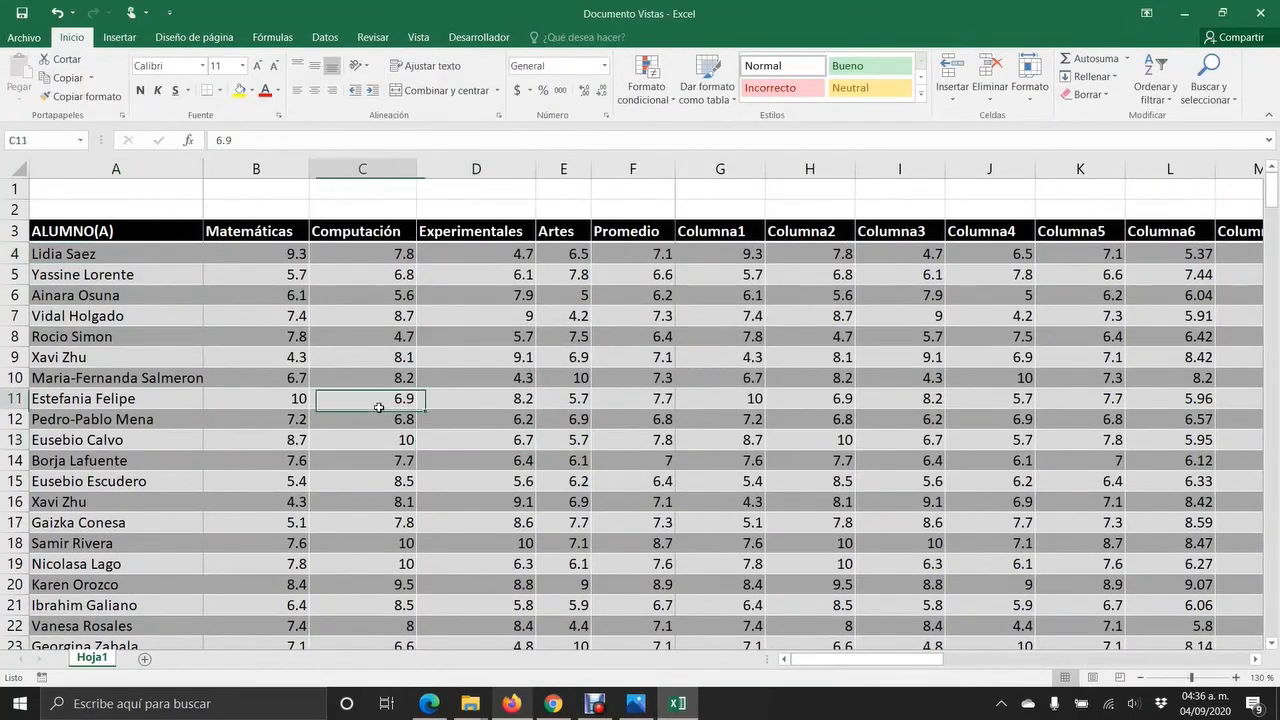
# - Move the active cell down column C to row 73 and examine the grades around rows 59 to 61 for missing subject headers
pyautogui.press('Down')
pyautogui.press('Down')
pyautogui.press('Down')
pyautogui.press('Down')
pyautogui.press('Down')
pyautogui.press('Down')
pyautogui.press('Down')
pyautogui.press('Down')
pyautogui.press('Down')
pyautogui.press('Down')
pyautogui.press('Down')
pyautogui.press('Down')
pyautogui.press('Down')
pyautogui.press('Down')
pyautogui.press('Down')
pyautogui.press('Down')
pyautogui.press('Down')
pyautogui.press('Down')
pyautogui.press('Down')
pyautogui.press('Down')
pyautogui.press('Down')
pyautogui.press('Down')
pyautogui.press('Down')
pyautogui.press('Down')
pyautogui.press('Down')
pyautogui.press('Down')
pyautogui.press('Down')
pyautogui.press('Down')
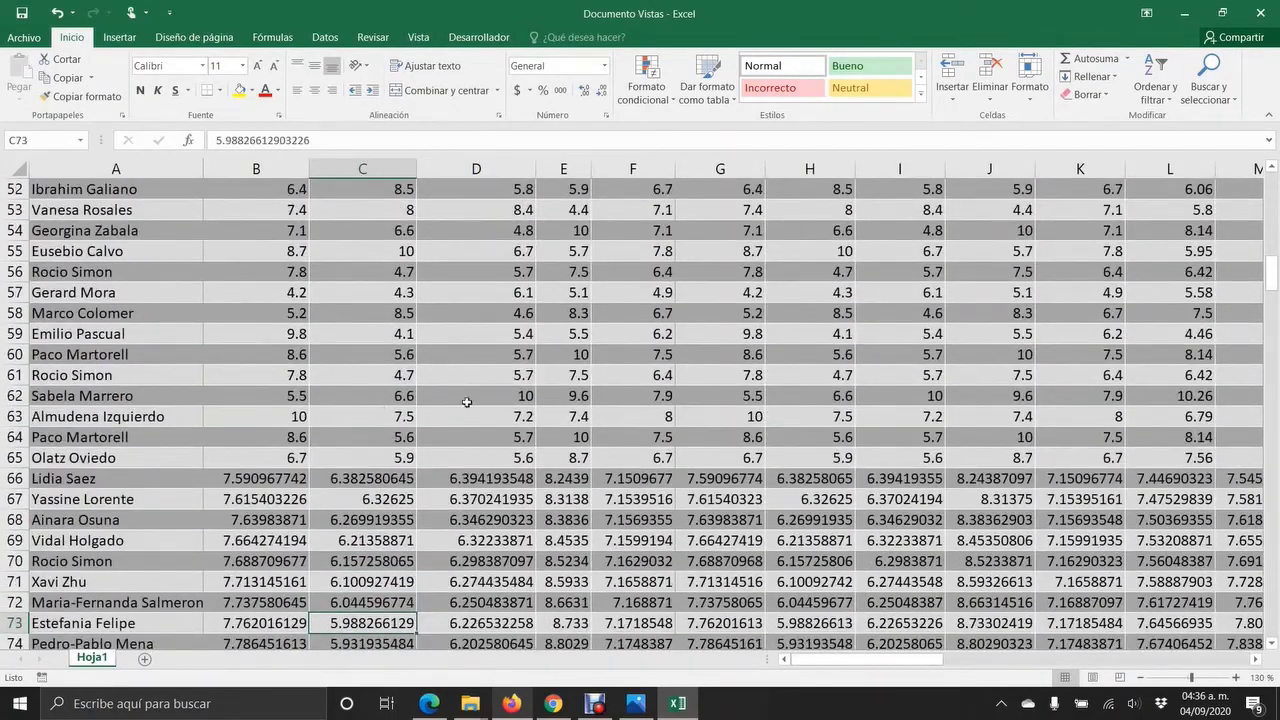
pyautogui.click(626, 356)
pyautogui.click(482, 339)
pyautogui.click(383, 332)
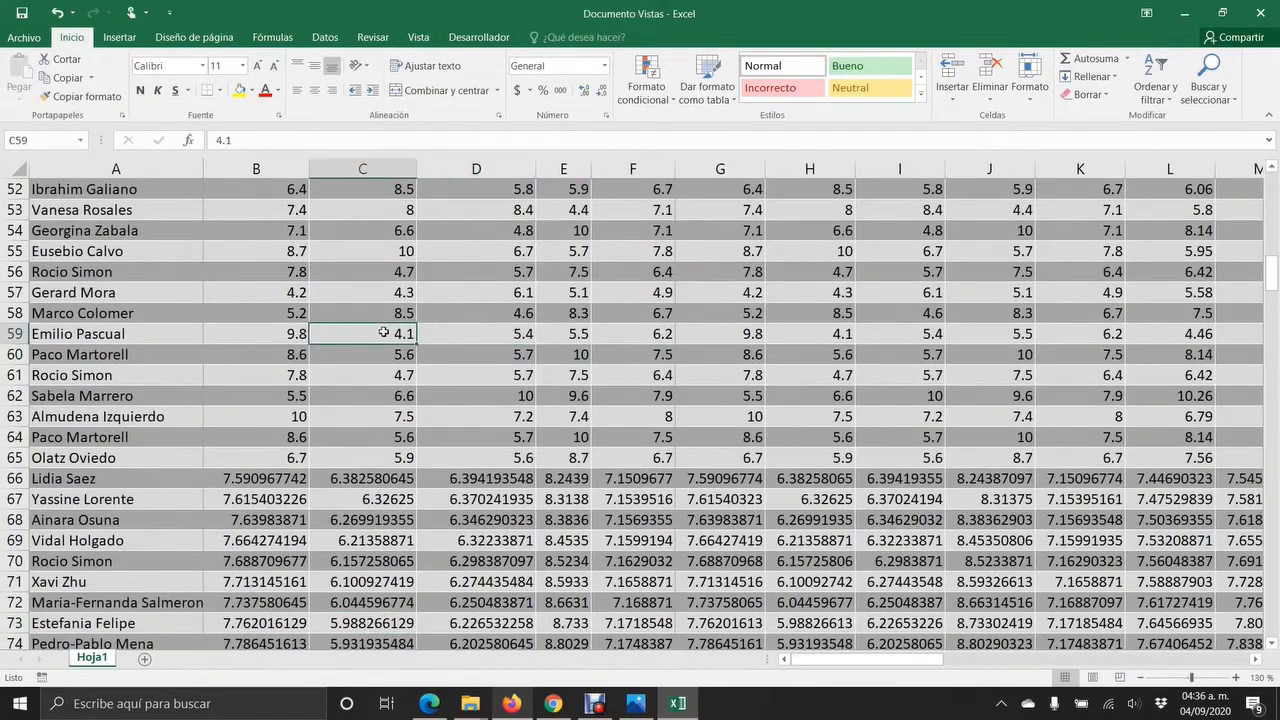
pyautogui.click(244, 381)
pyautogui.click(396, 376)
pyautogui.click(484, 373)
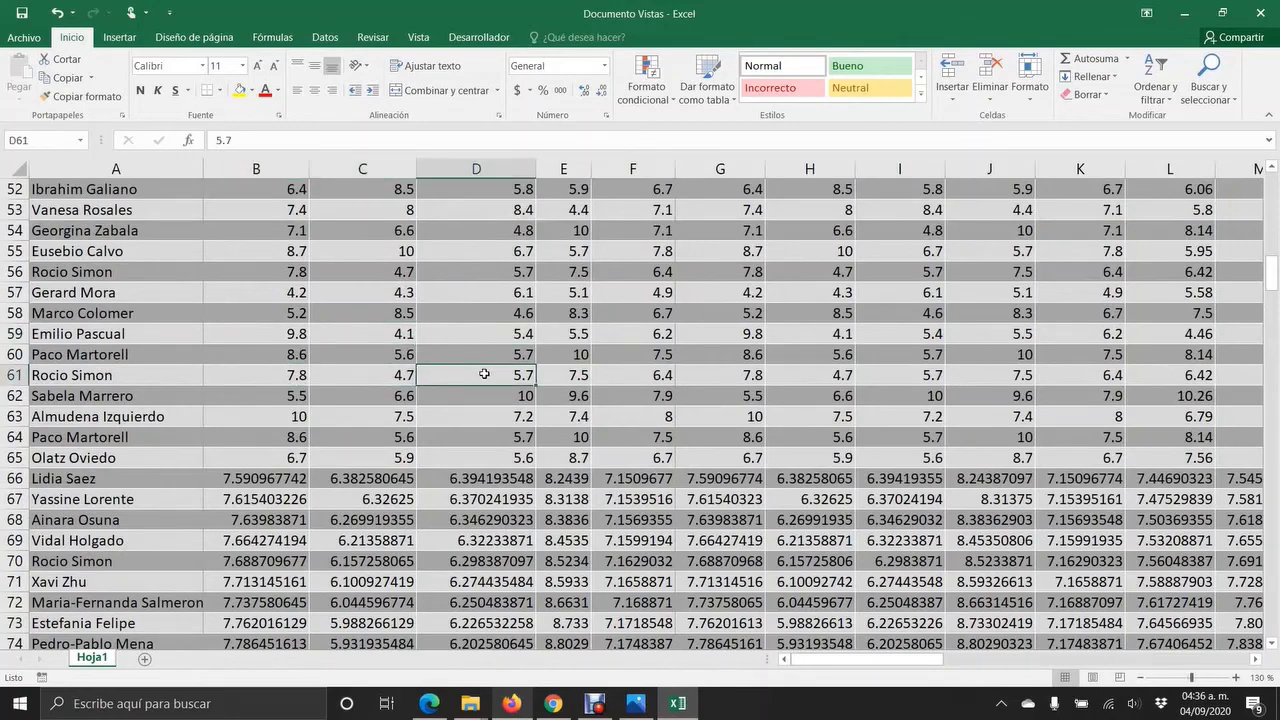
# - Return to the start of the sheet and examine the cells around B4, where the header row meets the student column
pyautogui.scroll(17, 484, 373)
pyautogui.click(237, 319)
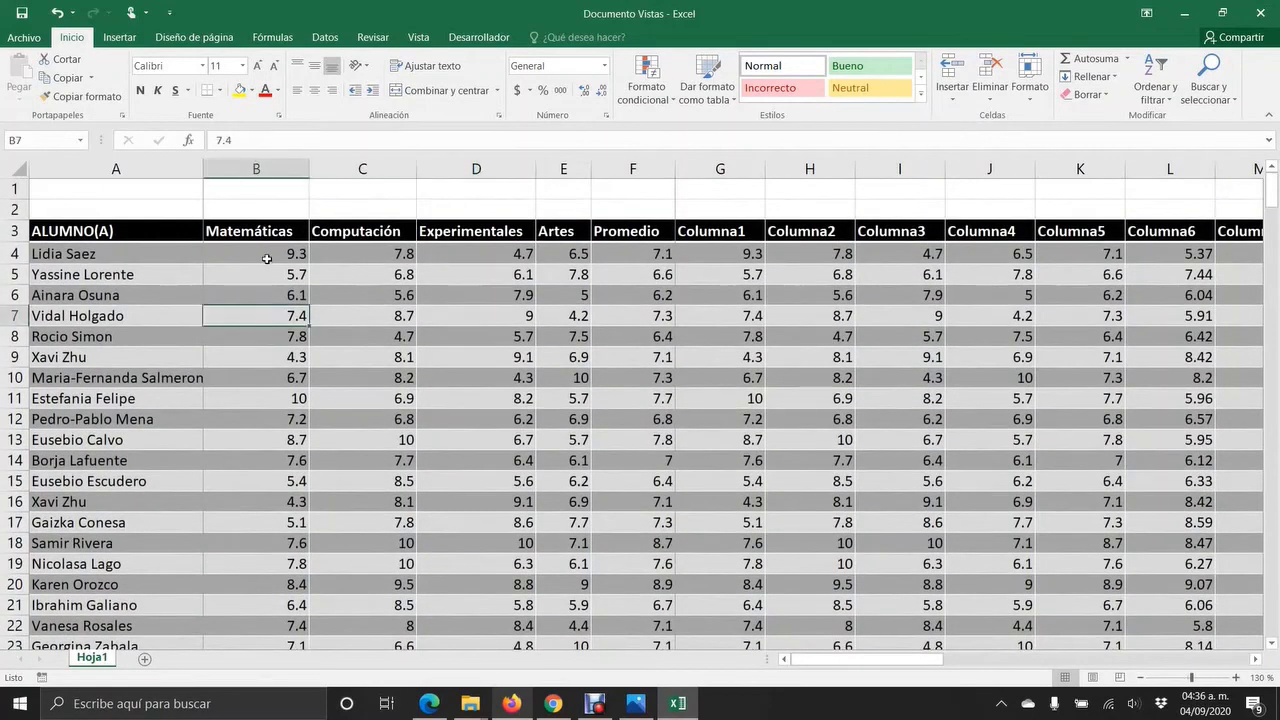
pyautogui.click(261, 254)
pyautogui.click(436, 295)
pyautogui.click(289, 273)
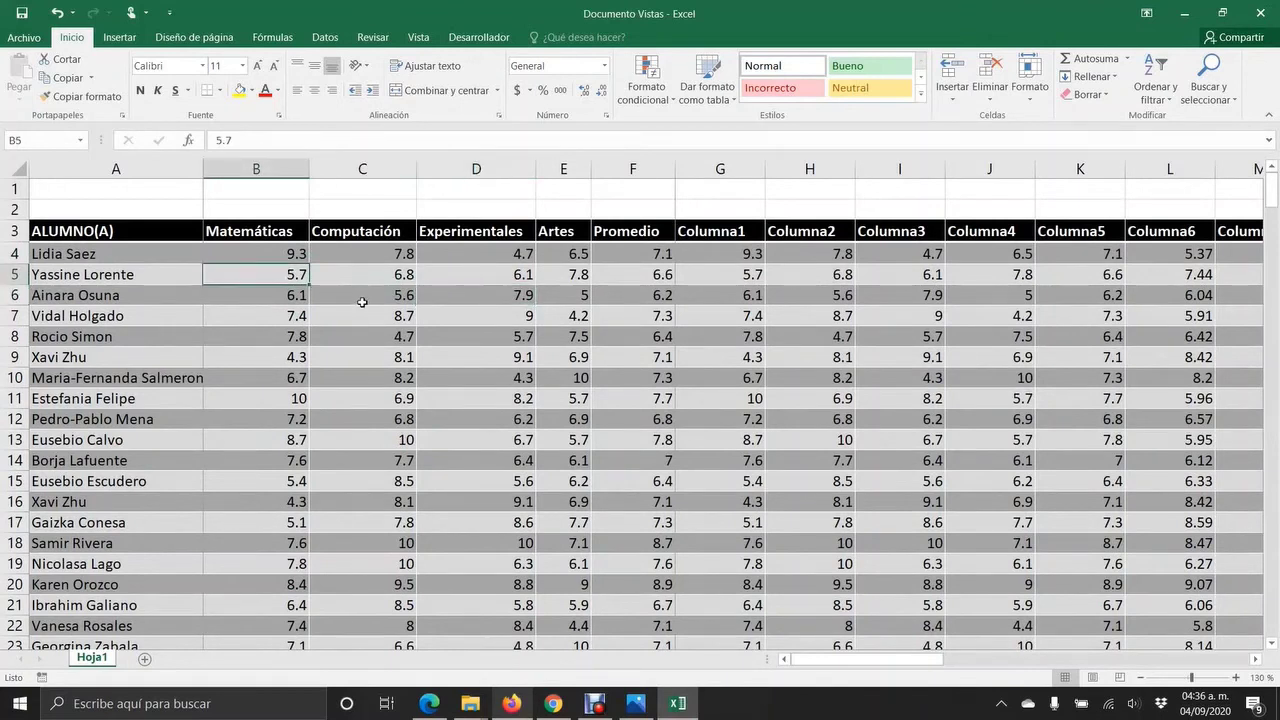
pyautogui.click(364, 300)
pyautogui.click(448, 319)
pyautogui.click(545, 363)
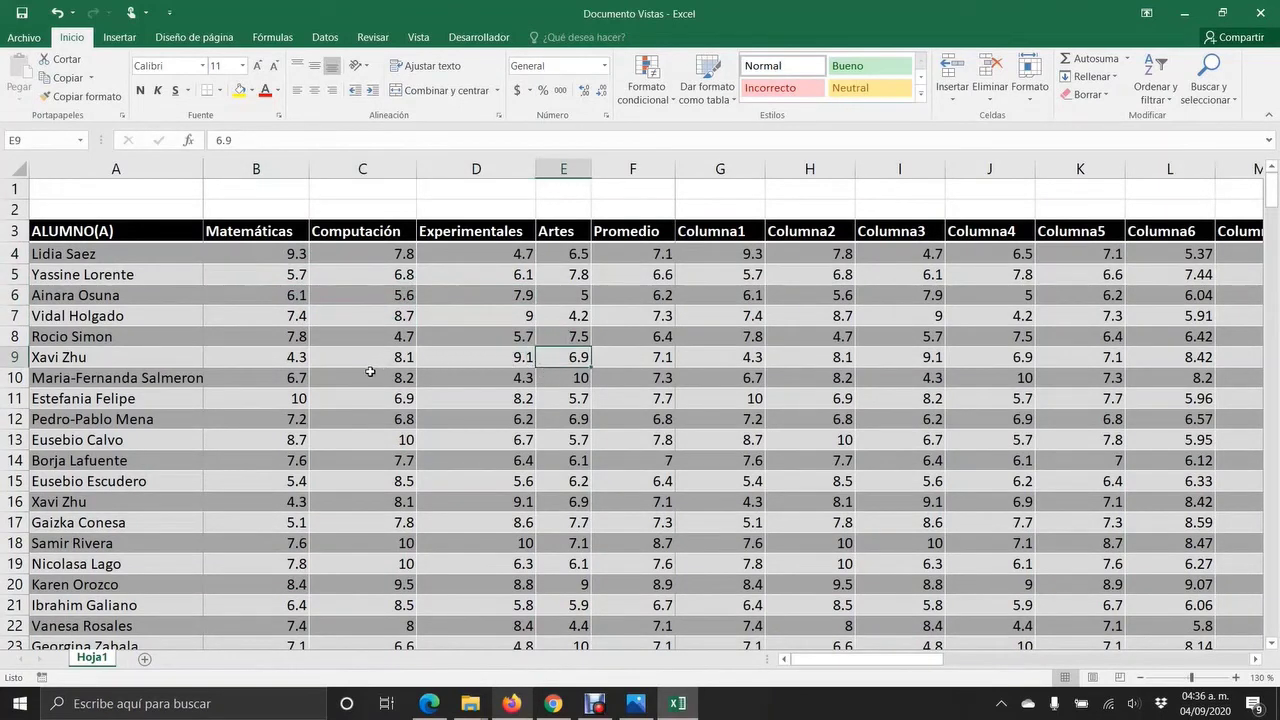
pyautogui.click(296, 276)
pyautogui.click(276, 254)
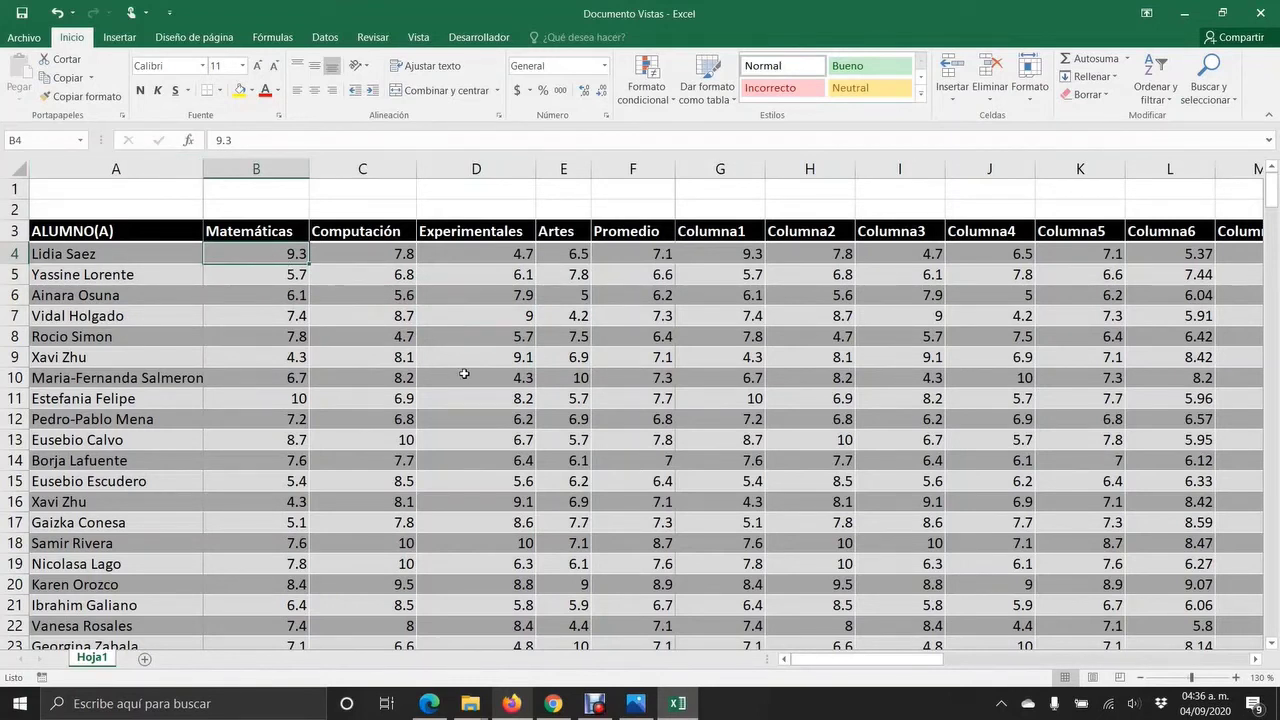
pyautogui.click(500, 380)
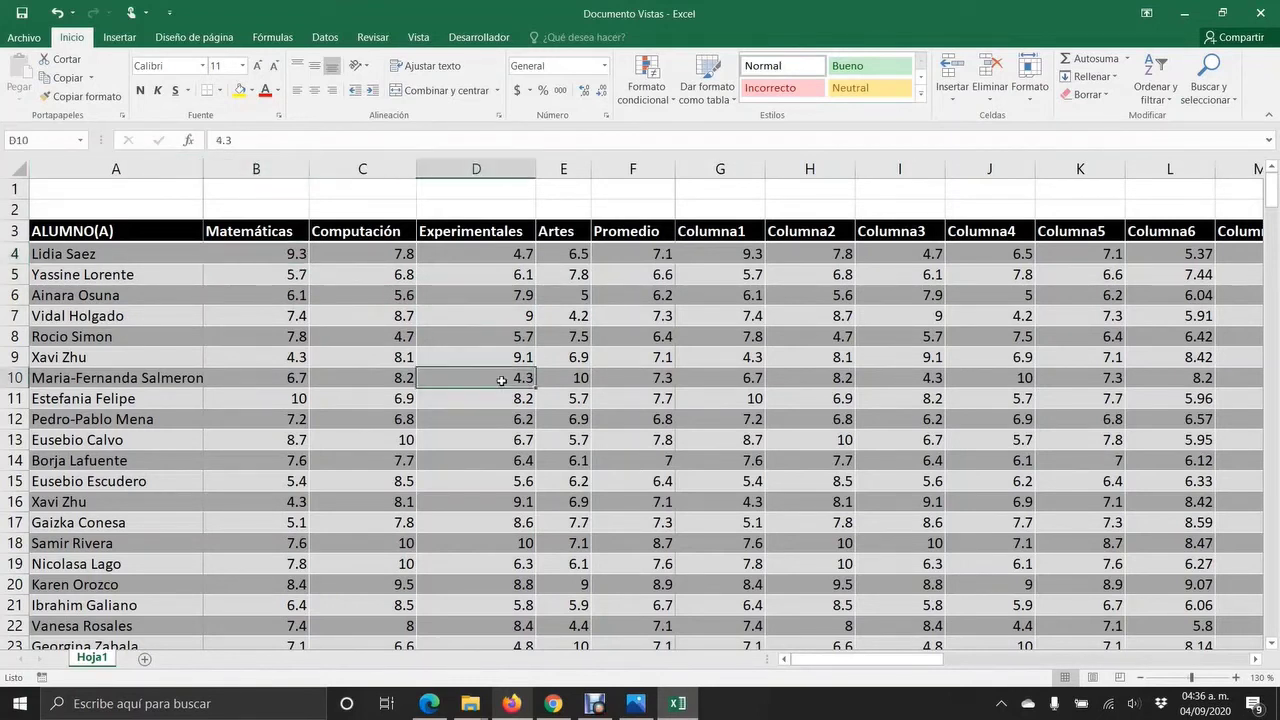
# - Unfreeze the existing panes and apply Freeze Panes at cell B4, below the header row and beside the student column
pyautogui.click(256, 253)
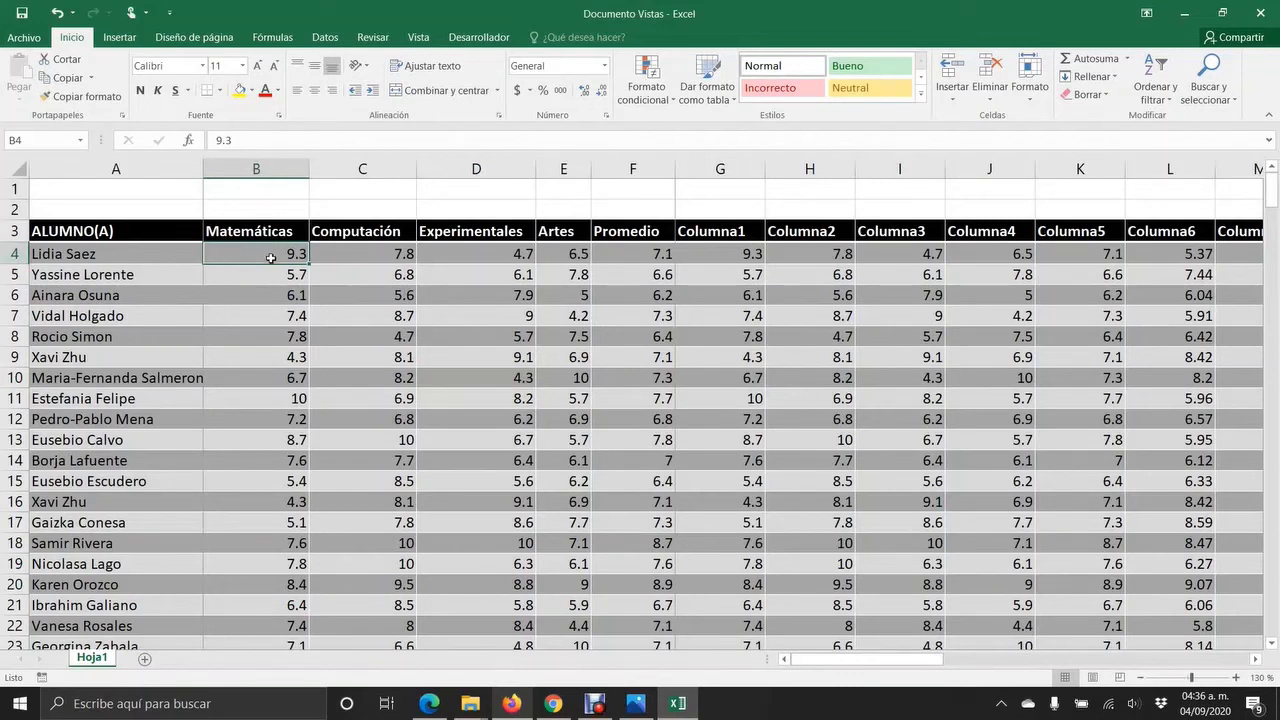
pyautogui.click(418, 37)
pyautogui.click(643, 88)
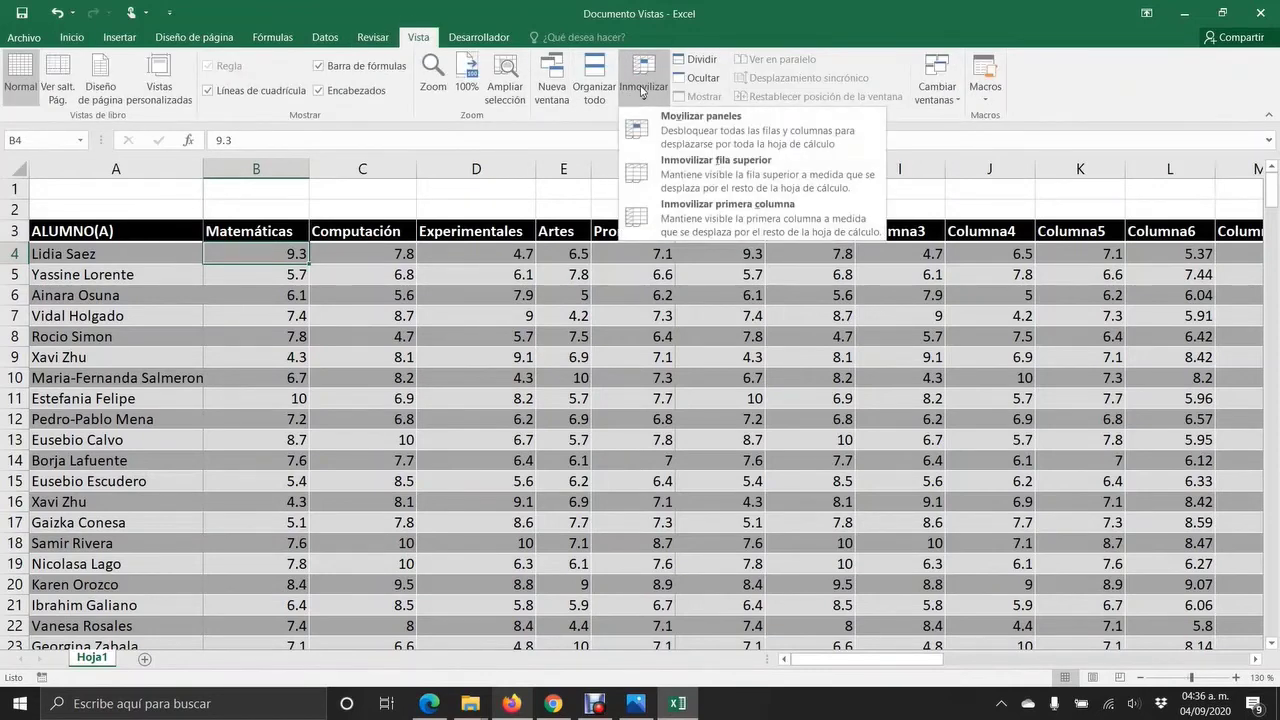
pyautogui.click(718, 139)
pyautogui.moveTo(285, 254)
pyautogui.mouseDown()
pyautogui.moveTo(288, 292)
pyautogui.moveTo(328, 256)
pyautogui.moveTo(295, 251)
pyautogui.mouseUp()
pyautogui.click(643, 95)
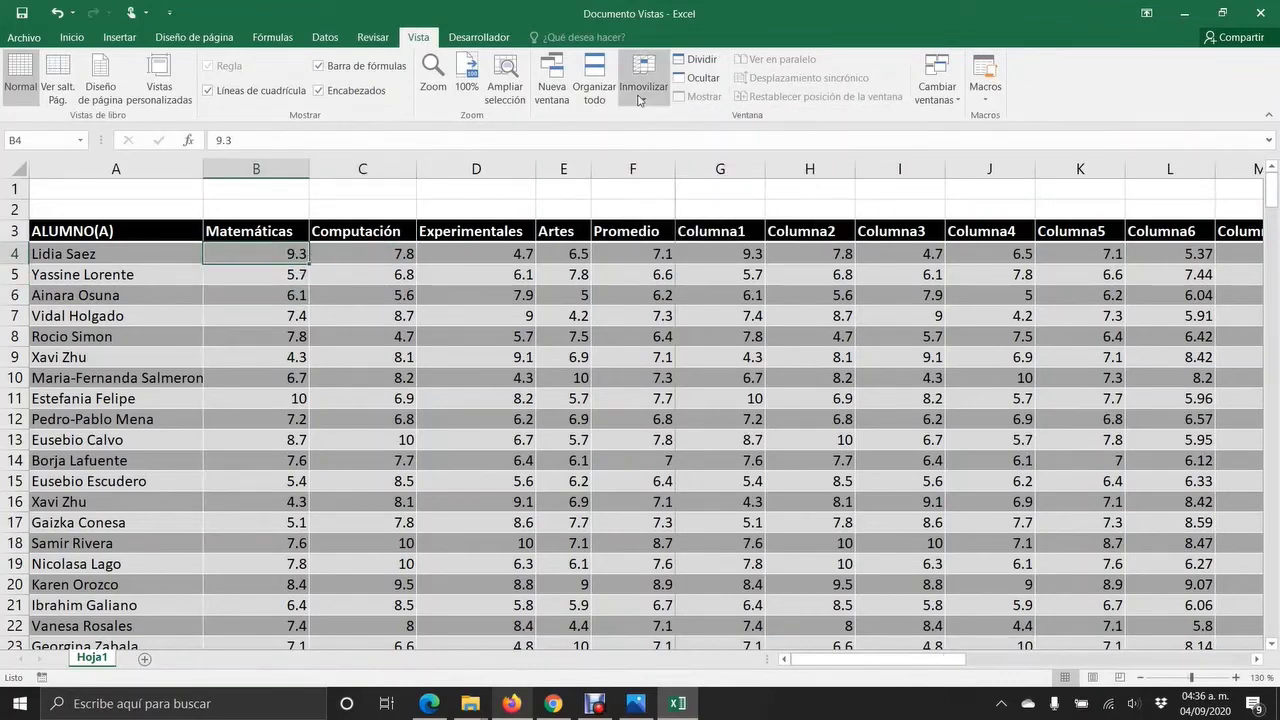
pyautogui.click(690, 132)
# - Move the active cell across row 4 to column AA and back to column A to examine the frozen student column
pyautogui.press('Right')
pyautogui.press('Right')
pyautogui.press('Right')
pyautogui.press('Right')
pyautogui.press('Right')
pyautogui.press('Right')
pyautogui.press('Right')
pyautogui.press('Right')
pyautogui.press('Right')
pyautogui.press('Right')
pyautogui.press('Right')
pyautogui.press('Right')
pyautogui.press('Right')
pyautogui.press('Right')
pyautogui.press('Right')
pyautogui.press('Right')
pyautogui.press('Right')
pyautogui.press('Right')
pyautogui.press('Right')
pyautogui.press('Right')
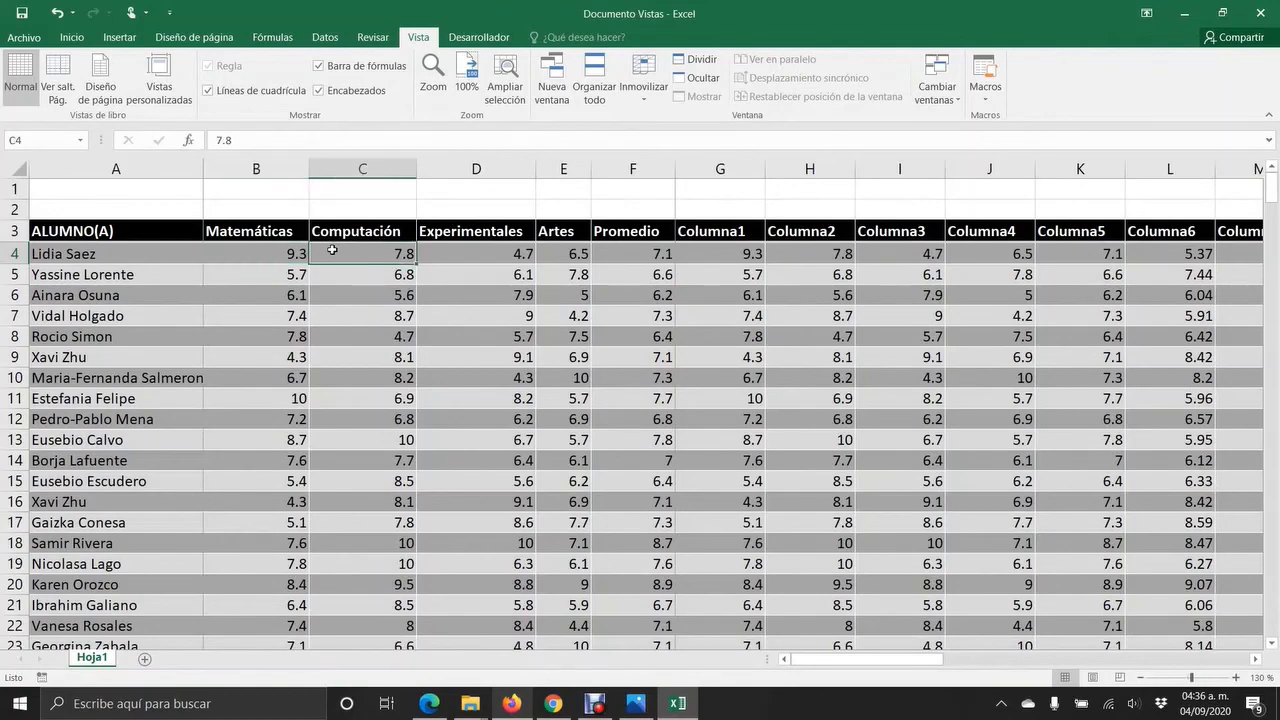
pyautogui.press('Right')
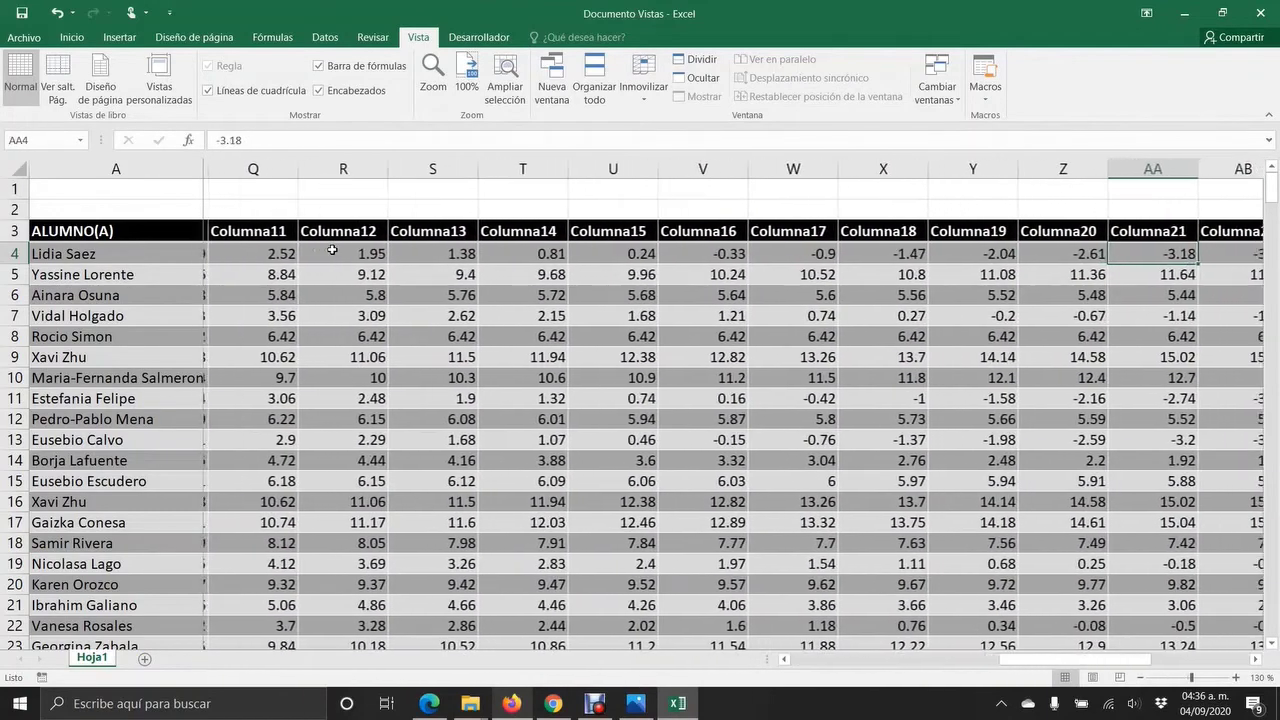
pyautogui.press('Left')
pyautogui.press('Left')
pyautogui.press('Left')
pyautogui.press('Left')
pyautogui.press('Left')
pyautogui.press('Left')
pyautogui.press('Left')
pyautogui.press('Left')
pyautogui.press('Left')
pyautogui.press('Left')
pyautogui.press('Left')
pyautogui.press('Left')
pyautogui.press('Left')
pyautogui.press('Left')
pyautogui.press('Left')
pyautogui.press('Left')
pyautogui.press('Left')
pyautogui.press('Left')
pyautogui.press('Left')
pyautogui.press('Left')
# - Move the active cell down column A to row 59 to examine the frozen header rows
pyautogui.press('Down')
pyautogui.press('Down')
pyautogui.press('Down')
pyautogui.press('Down')
pyautogui.press('Down')
pyautogui.press('Down')
pyautogui.press('Down')
pyautogui.press('Down')
pyautogui.press('Down')
pyautogui.press('Down')
pyautogui.press('Down')
pyautogui.press('Down')
pyautogui.press('Down')
pyautogui.press('Down')
pyautogui.press('Down')
pyautogui.press('Down')
pyautogui.press('Down')
pyautogui.press('Down')
pyautogui.press('Down')
pyautogui.press('Down')
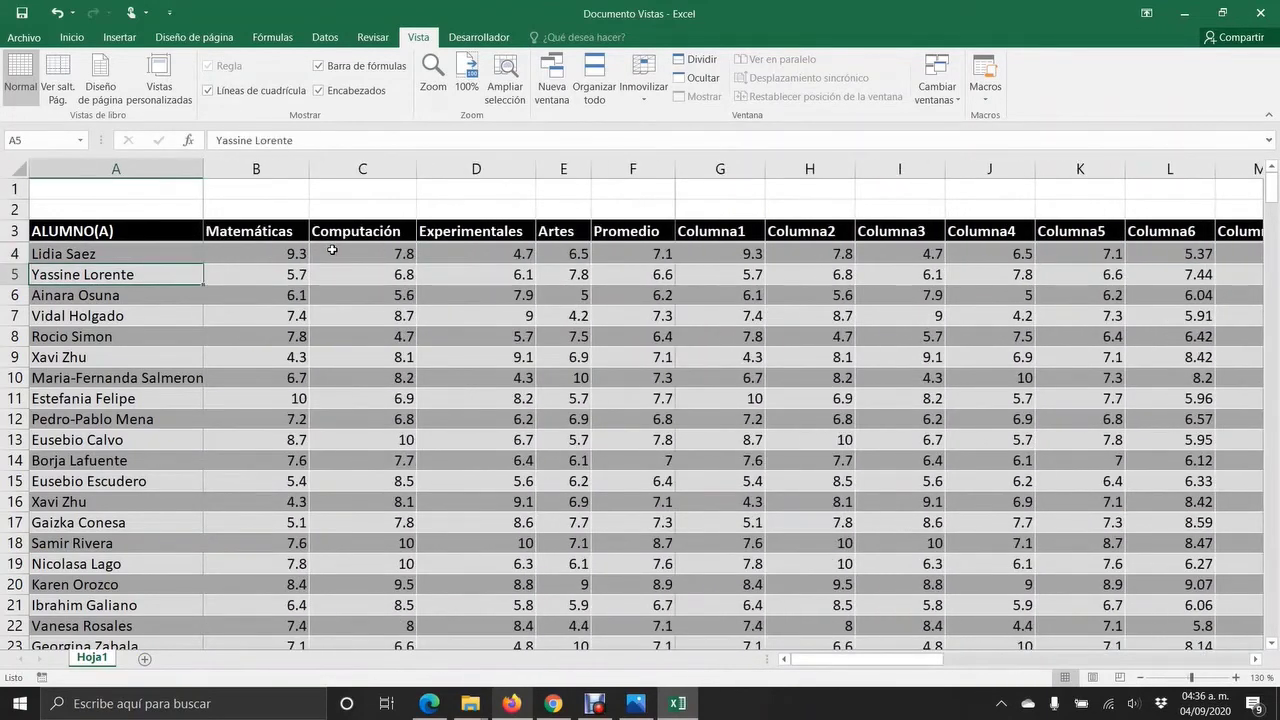
pyautogui.press('Down')
pyautogui.press('Down')
pyautogui.press('Down')
pyautogui.press('Down')
pyautogui.press('Down')
pyautogui.press('Down')
pyautogui.press('Down')
pyautogui.press('Down')
pyautogui.press('Down')
pyautogui.press('Down')
pyautogui.press('Down')
pyautogui.press('Down')
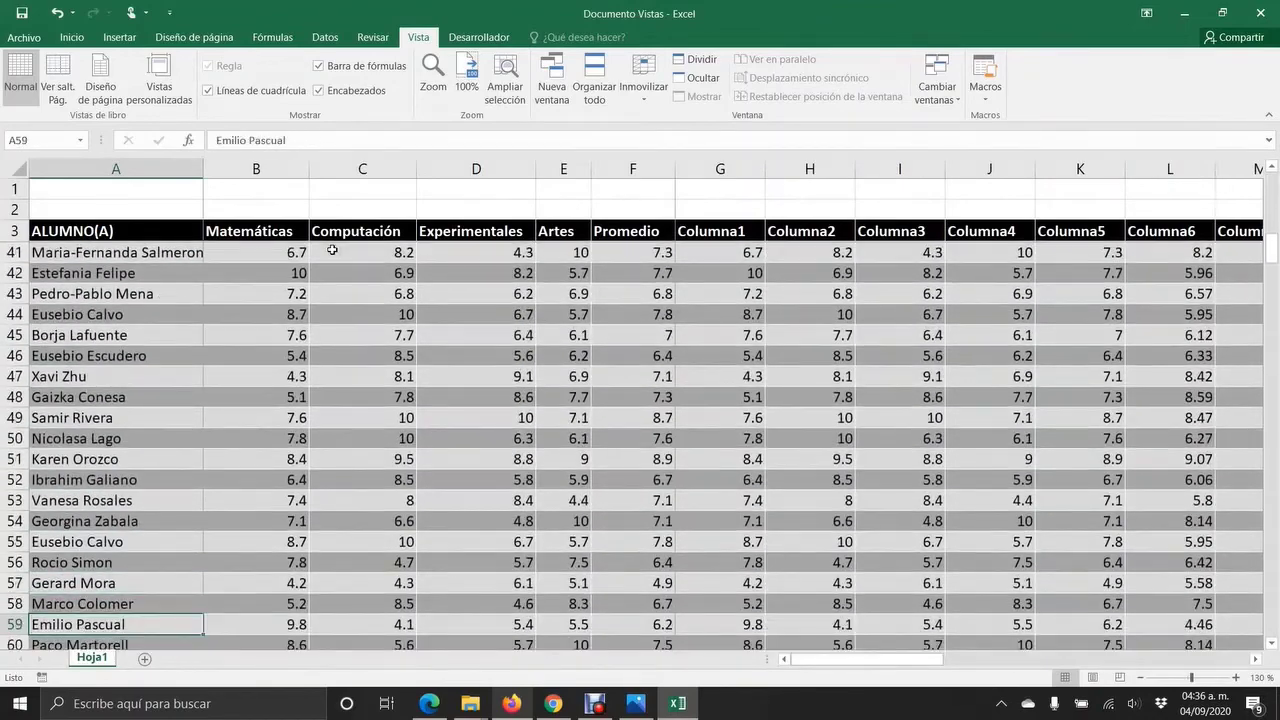
# - Move the active cell back up column A to the first student row and over to cell B4, examining the frozen header rows
pyautogui.press('Up')
pyautogui.press('Up')
pyautogui.press('Up')
pyautogui.press('Up')
pyautogui.press('Up')
pyautogui.press('Up')
pyautogui.press('Up')
pyautogui.press('Up')
pyautogui.press('Up')
pyautogui.press('Up')
pyautogui.press('Up')
pyautogui.press('Up')
pyautogui.press('Up')
pyautogui.press('Up')
pyautogui.press('Up')
pyautogui.press('Up')
pyautogui.press('Up')
pyautogui.press('Up')
pyautogui.press('Up')
pyautogui.press('Up')
pyautogui.press('Up')
pyautogui.press('Up')
pyautogui.press('Up')
pyautogui.press('Up')
pyautogui.press('Up')
pyautogui.press('Up')
pyautogui.press('Up')
pyautogui.press('Up')
pyautogui.press('Up')
pyautogui.press('Up')
pyautogui.press('Up')
pyautogui.press('Up')
pyautogui.press('Up')
pyautogui.press('Up')
pyautogui.press('Up')
pyautogui.press('Up')
pyautogui.press('Up')
pyautogui.press('Up')
pyautogui.press('Up')
pyautogui.press('Up')
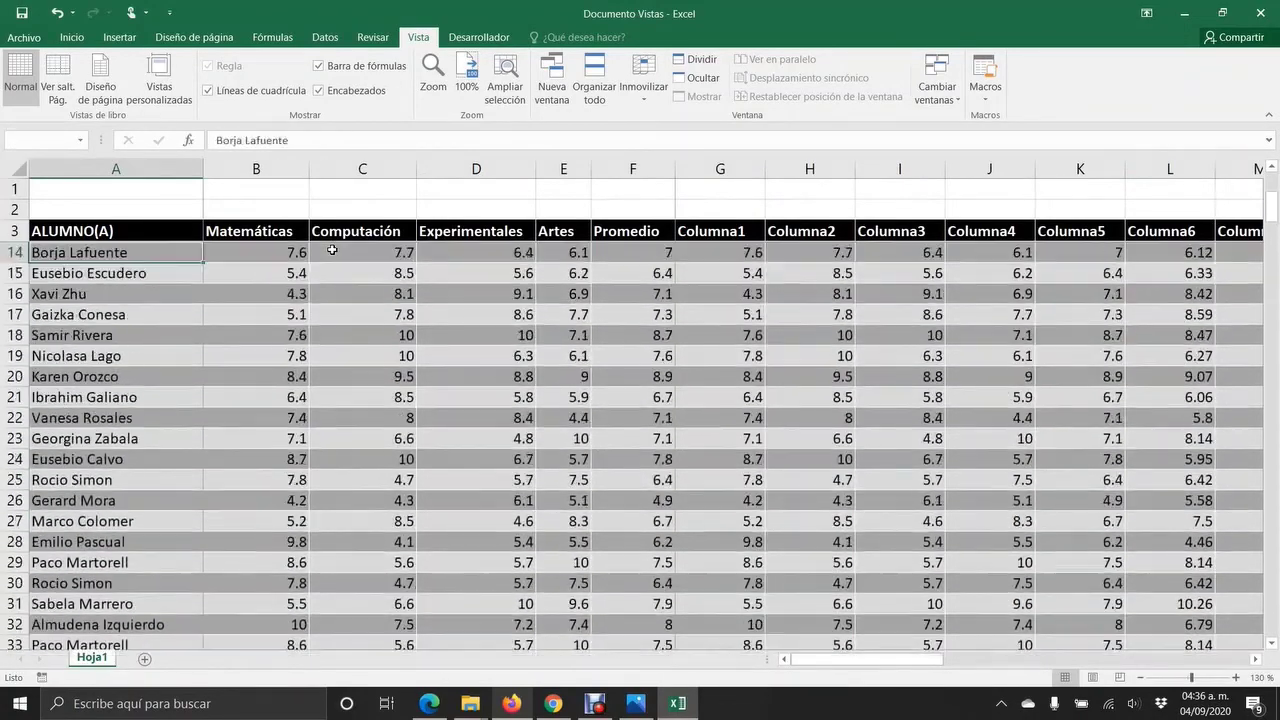
pyautogui.press('Down')
pyautogui.press('Right')
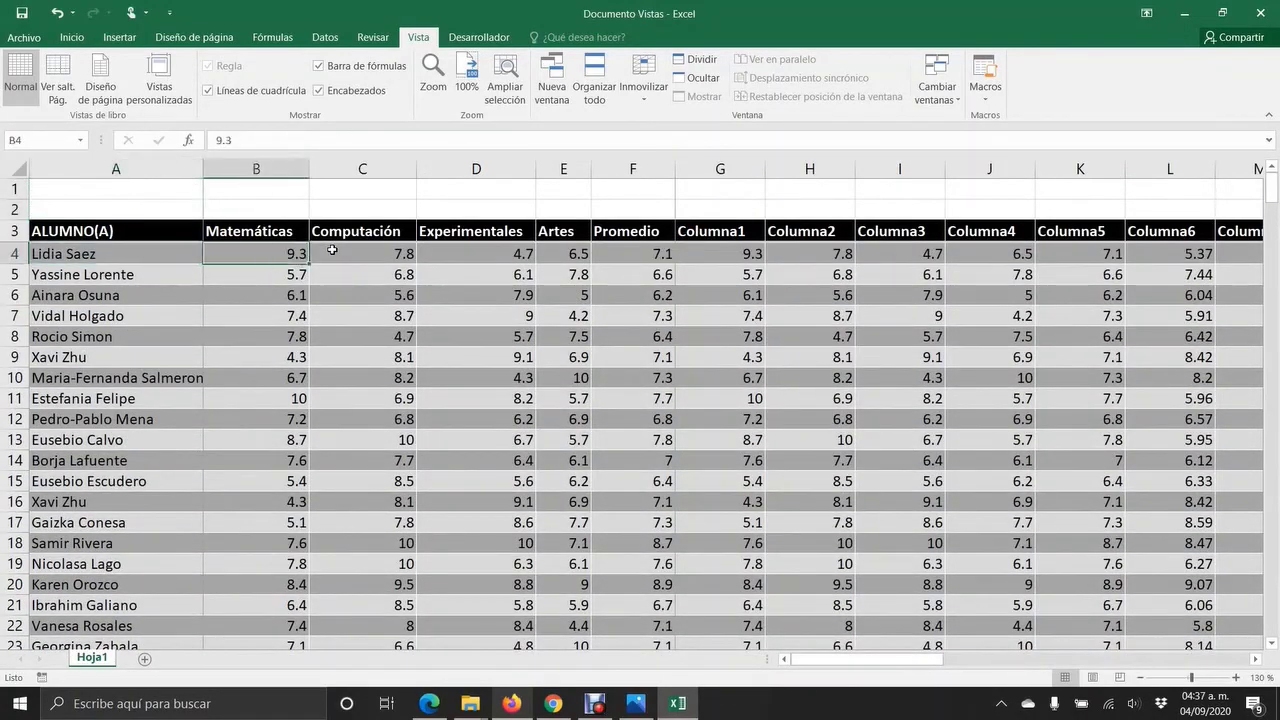
pyautogui.press('Right')
pyautogui.press('Left')
# - Unfreeze the existing panes and apply Freeze Panes at cell D7
pyautogui.click(651, 97)
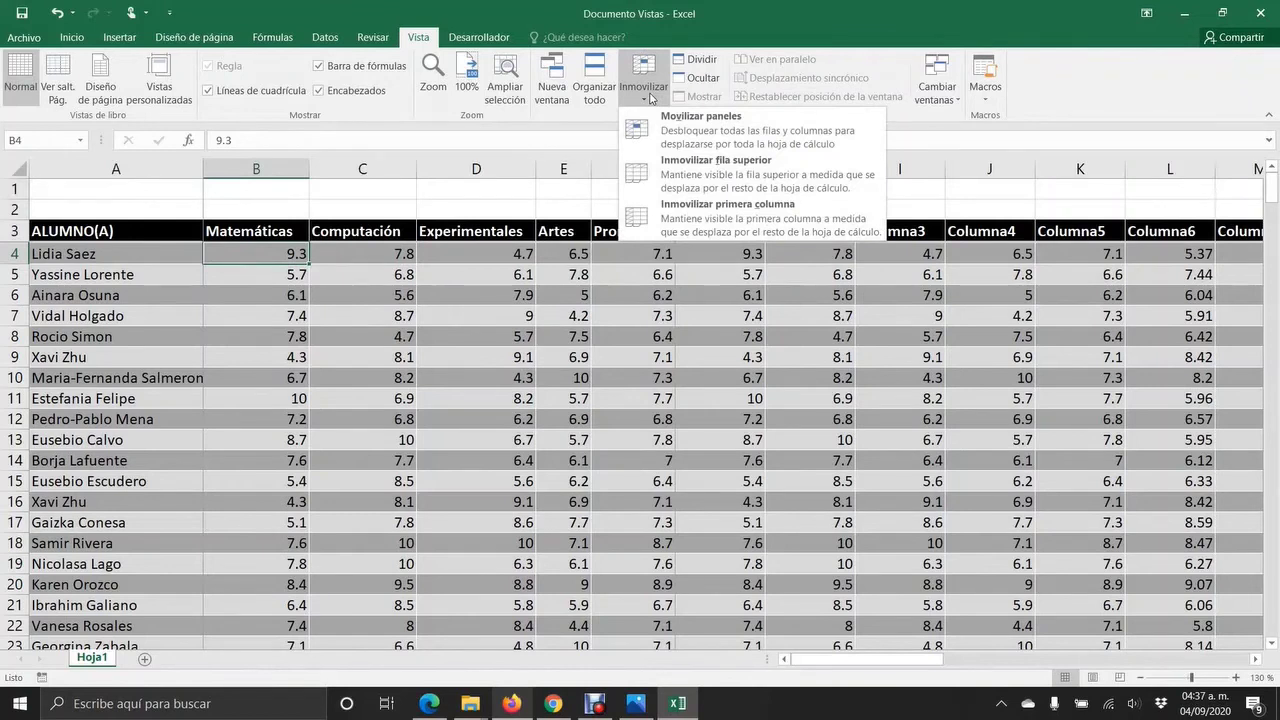
pyautogui.click(685, 141)
pyautogui.click(400, 295)
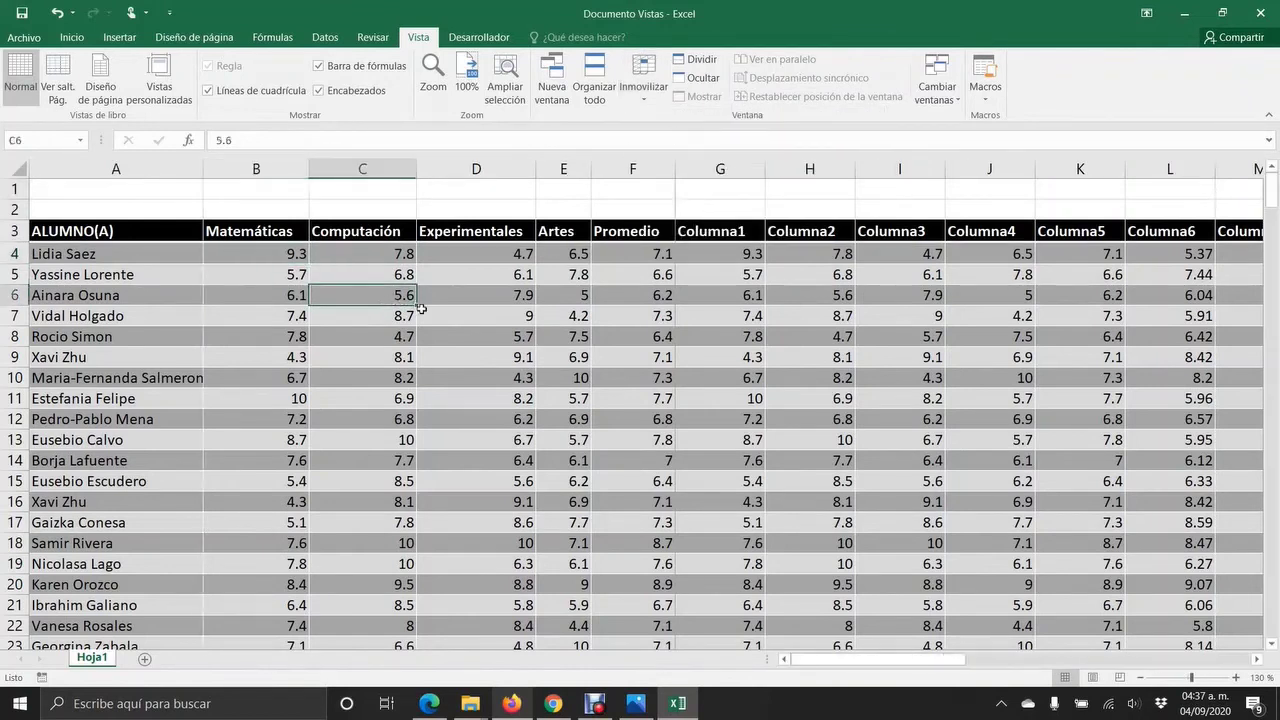
pyautogui.click(470, 336)
pyautogui.click(505, 313)
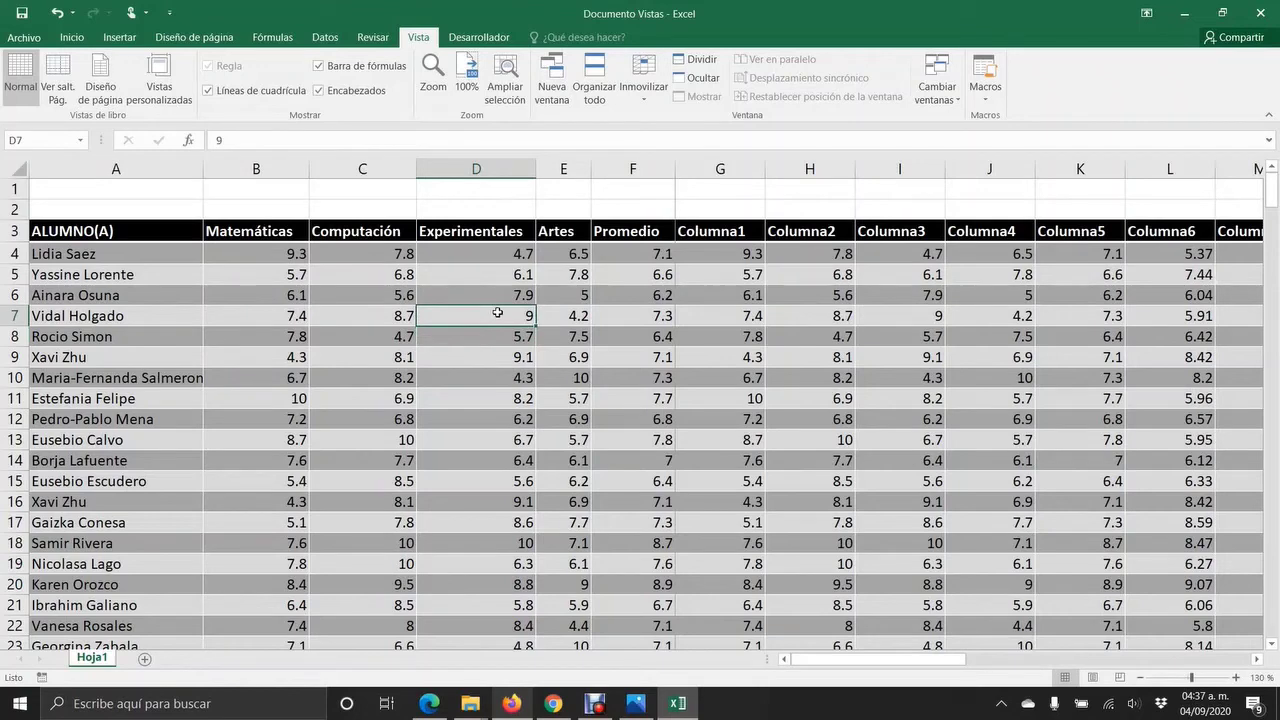
pyautogui.click(643, 90)
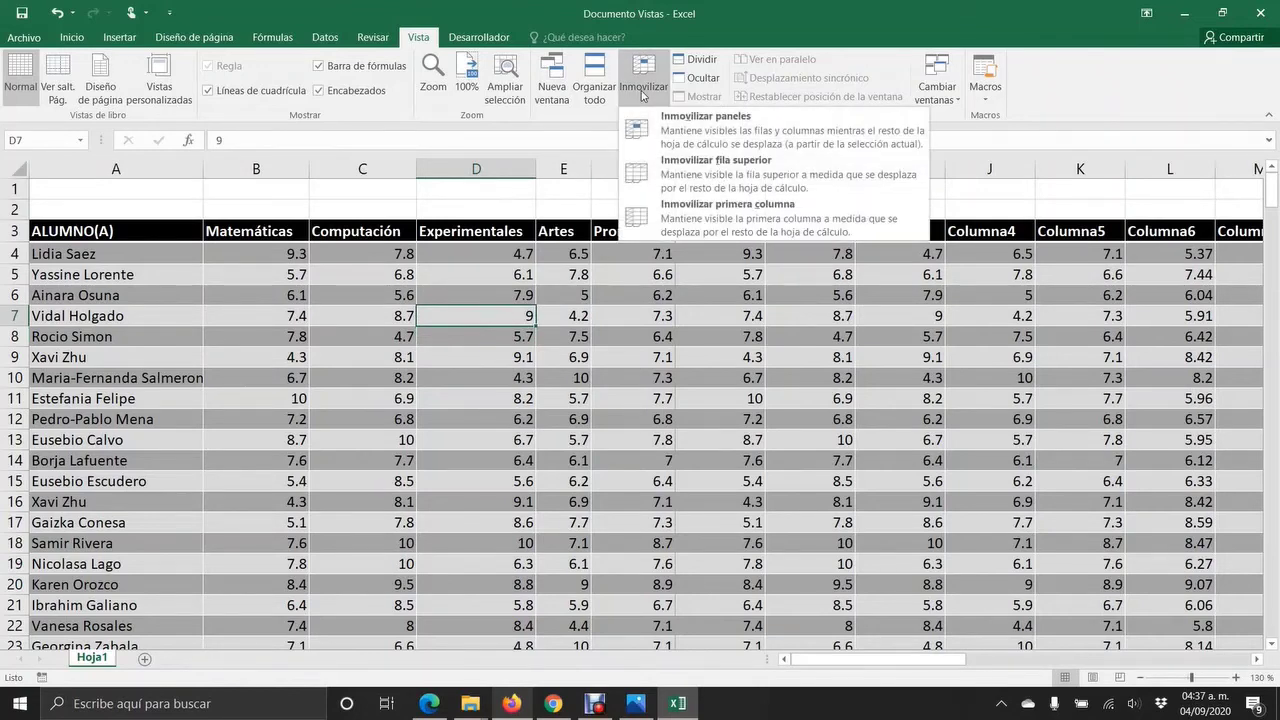
pyautogui.click(668, 125)
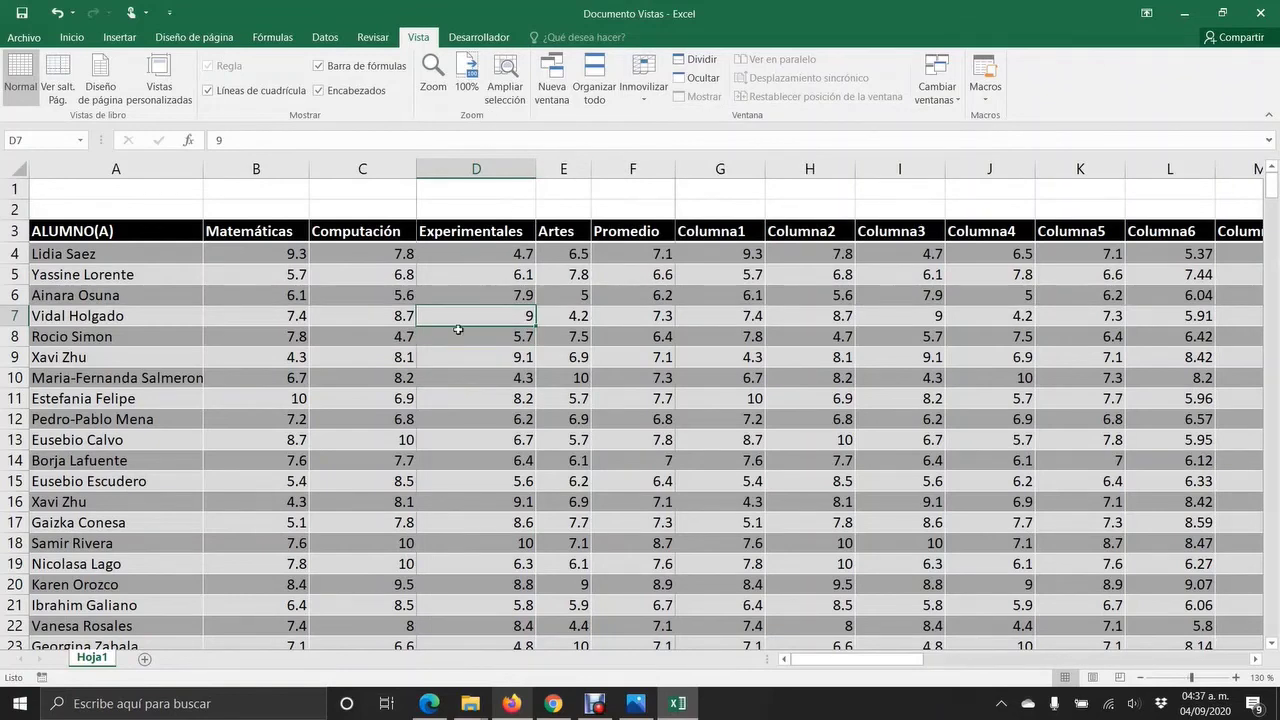
# - Move the active cell across row 7 to column AF and back to column A to examine the frozen columns A to C
pyautogui.press('Right')
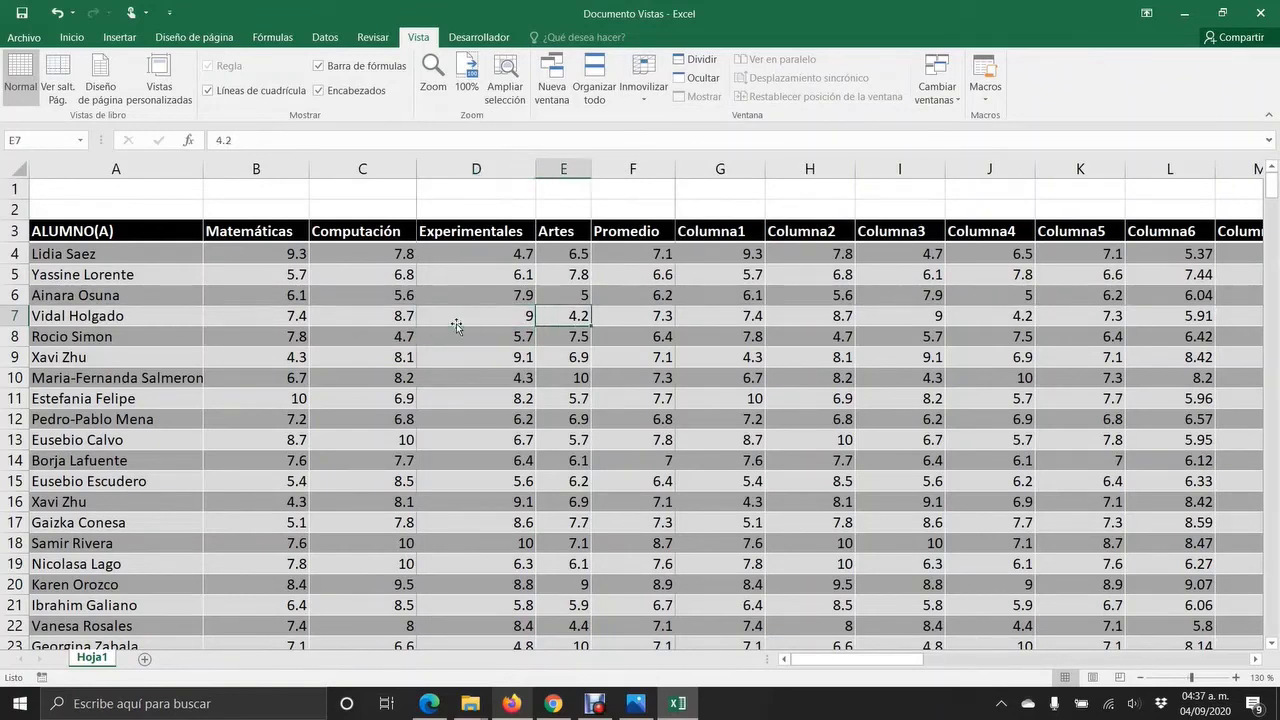
pyautogui.press('Right')
pyautogui.press('Right')
pyautogui.press('Right')
pyautogui.press('Right')
pyautogui.press('Right')
pyautogui.press('Right')
pyautogui.press('Right')
pyautogui.press('Right')
pyautogui.press('Right')
pyautogui.press('Right')
pyautogui.press('Right')
pyautogui.press('Right')
pyautogui.press('Right')
pyautogui.press('Right')
pyautogui.press('Right')
pyautogui.press('Right')
pyautogui.press('Right')
pyautogui.press('Right')
pyautogui.press('Right')
pyautogui.press('Right')
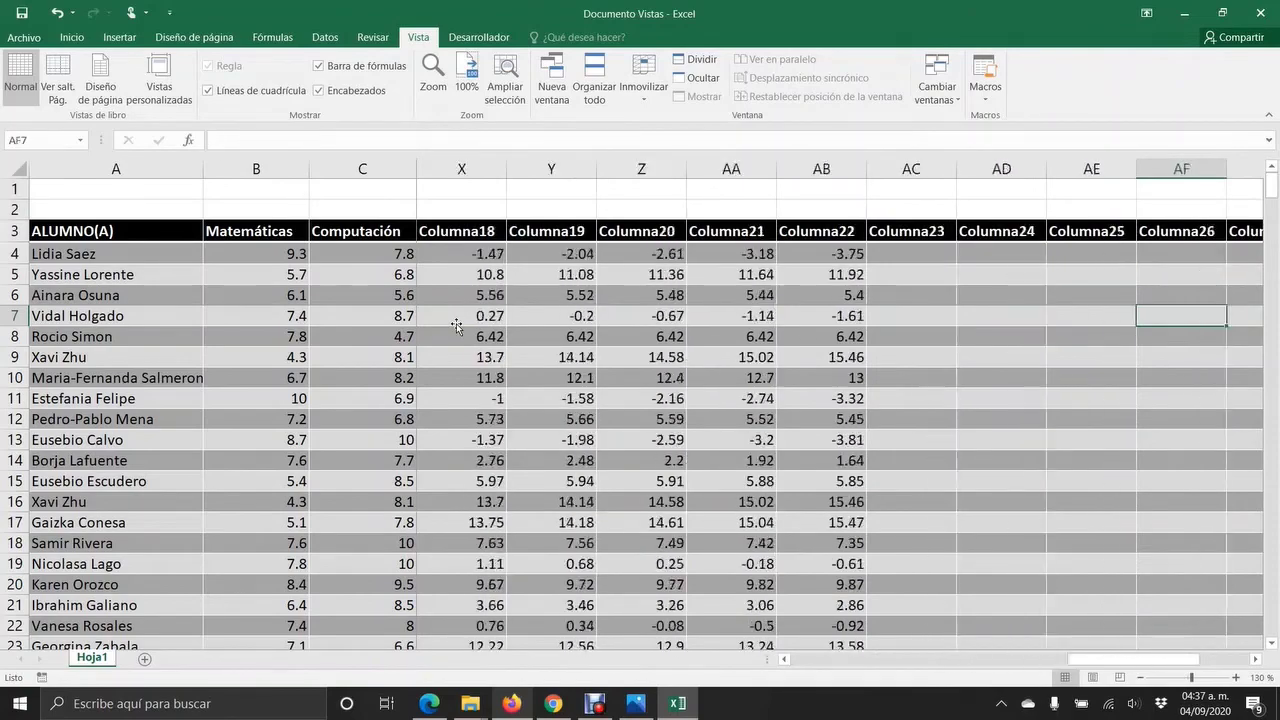
pyautogui.press('Left')
pyautogui.press('Left')
pyautogui.press('Left')
pyautogui.press('Left')
pyautogui.press('Left')
pyautogui.press('Left')
pyautogui.press('Left')
pyautogui.press('Left')
pyautogui.press('Left')
pyautogui.press('Left')
pyautogui.press('Left')
pyautogui.press('Left')
pyautogui.press('Left')
pyautogui.press('Left')
pyautogui.press('Left')
pyautogui.press('Left')
pyautogui.press('Left')
pyautogui.press('Left')
pyautogui.press('Left')
pyautogui.press('Left')
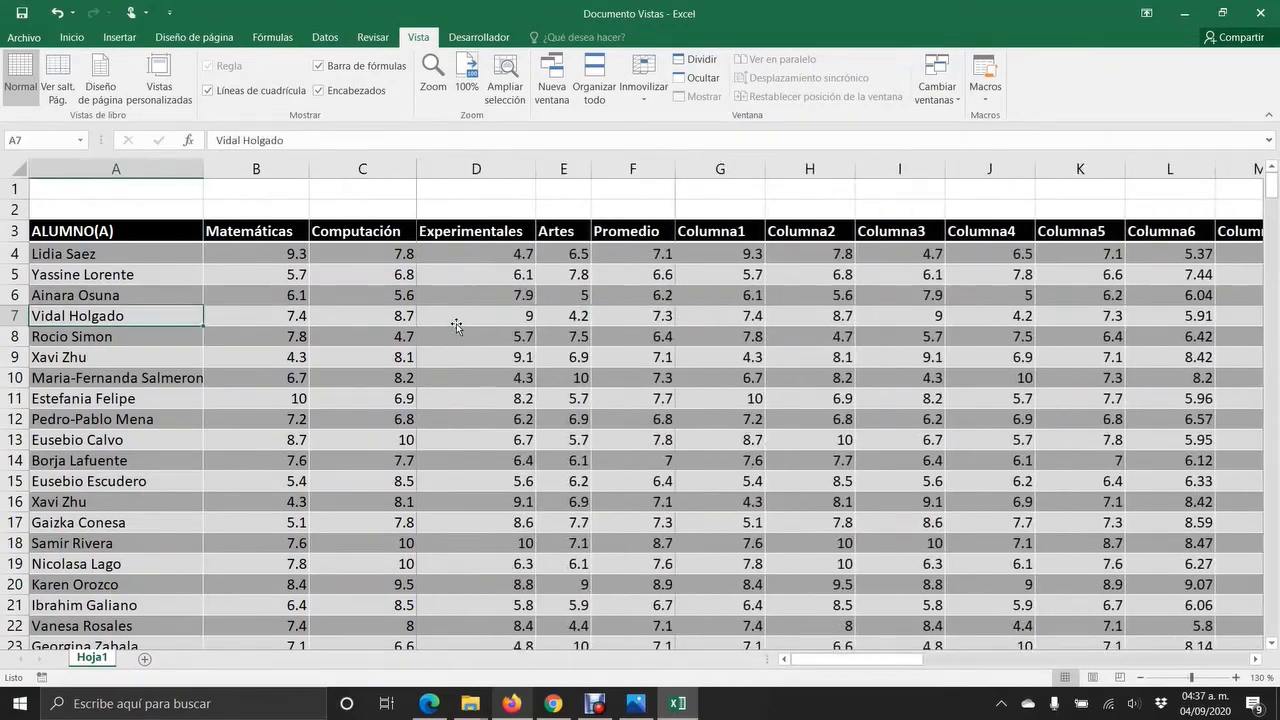
# - Move the active cell to column D and down past row 41 to examine the frozen rows 1 to 6
pyautogui.press('Right')
pyautogui.press('Right')
pyautogui.press('Right')
pyautogui.press('Down')
pyautogui.press('Down')
pyautogui.press('Down')
pyautogui.press('Down')
pyautogui.press('Down')
pyautogui.press('Down')
pyautogui.press('Down')
pyautogui.press('Down')
pyautogui.press('Down')
pyautogui.press('Down')
pyautogui.press('Down')
pyautogui.press('Down')
pyautogui.press('Down')
pyautogui.press('Down')
pyautogui.press('Down')
pyautogui.press('Down')
pyautogui.press('Down')
pyautogui.press('Down')
pyautogui.press('Down')
pyautogui.press('Down')
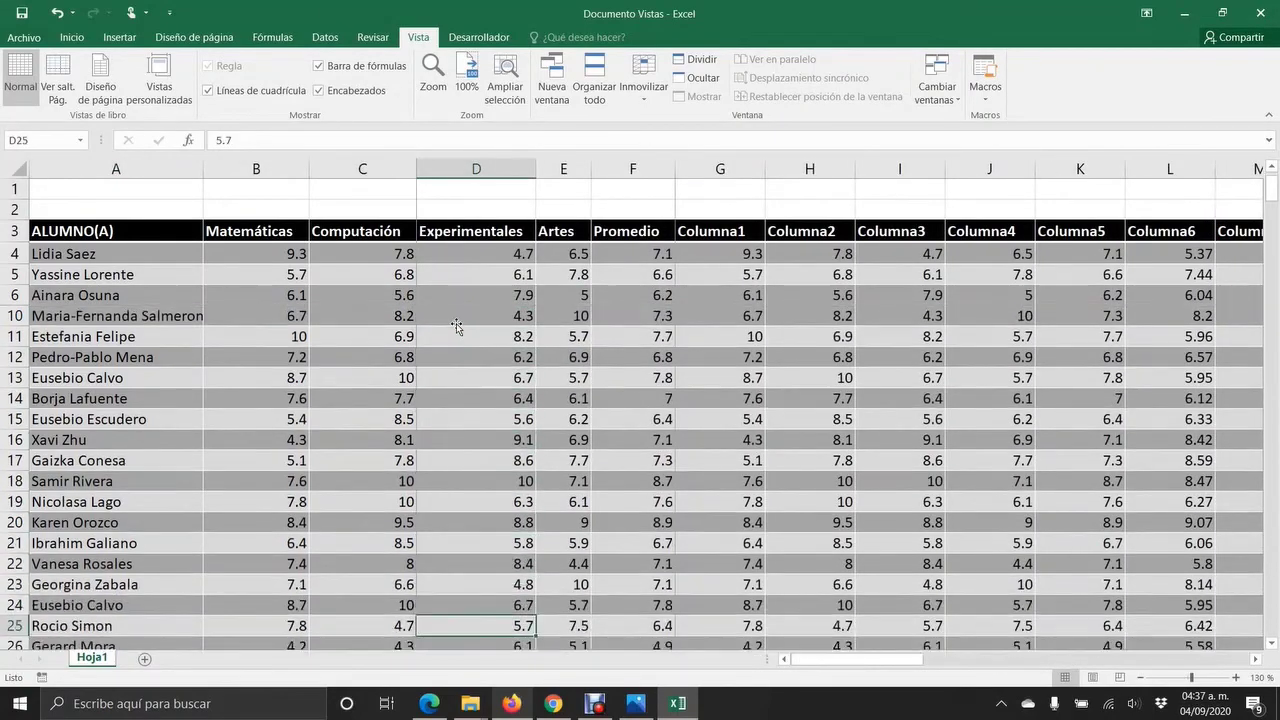
pyautogui.press('Down')
pyautogui.press('Down')
pyautogui.press('Down')
pyautogui.press('Down')
pyautogui.press('Down')
pyautogui.press('Down')
pyautogui.press('Down')
pyautogui.press('Down')
pyautogui.press('Down')
pyautogui.press('Down')
pyautogui.press('Down')
pyautogui.press('Down')
pyautogui.press('Down')
# - Move the active cell back up column D to the header rows and return to cell D7, examining the frozen rows
pyautogui.press('Up')
pyautogui.press('Up')
pyautogui.press('Up')
pyautogui.press('Up')
pyautogui.press('Up')
pyautogui.press('Up')
pyautogui.press('Up')
pyautogui.press('Up')
pyautogui.press('Up')
pyautogui.press('Up')
pyautogui.press('Up')
pyautogui.press('Up')
pyautogui.press('Up')
pyautogui.press('Up')
pyautogui.press('Up')
pyautogui.press('Up')
pyautogui.press('Up')
pyautogui.press('Up')
pyautogui.press('Up')
pyautogui.press('Up')
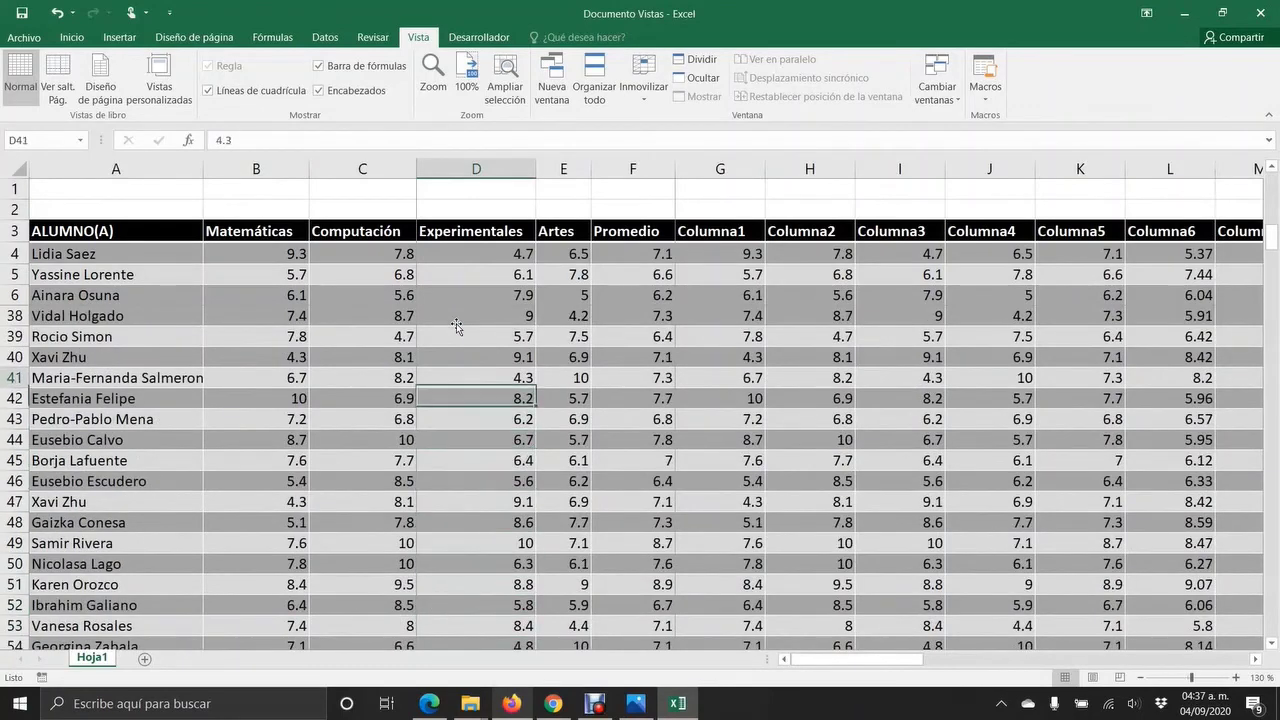
pyautogui.press('Up')
pyautogui.press('Up')
pyautogui.press('Up')
pyautogui.press('Up')
pyautogui.press('Up')
pyautogui.press('Up')
pyautogui.press('Up')
pyautogui.press('Up')
pyautogui.press('Up')
pyautogui.press('Up')
pyautogui.press('Up')
pyautogui.press('Up')
pyautogui.press('Up')
pyautogui.press('Up')
pyautogui.press('Up')
pyautogui.press('Up')
pyautogui.press('Up')
pyautogui.press('Up')
pyautogui.press('Up')
pyautogui.press('Up')
pyautogui.press('Down')
pyautogui.press('Down')
pyautogui.press('Down')
pyautogui.press('Down')
pyautogui.press('Down')
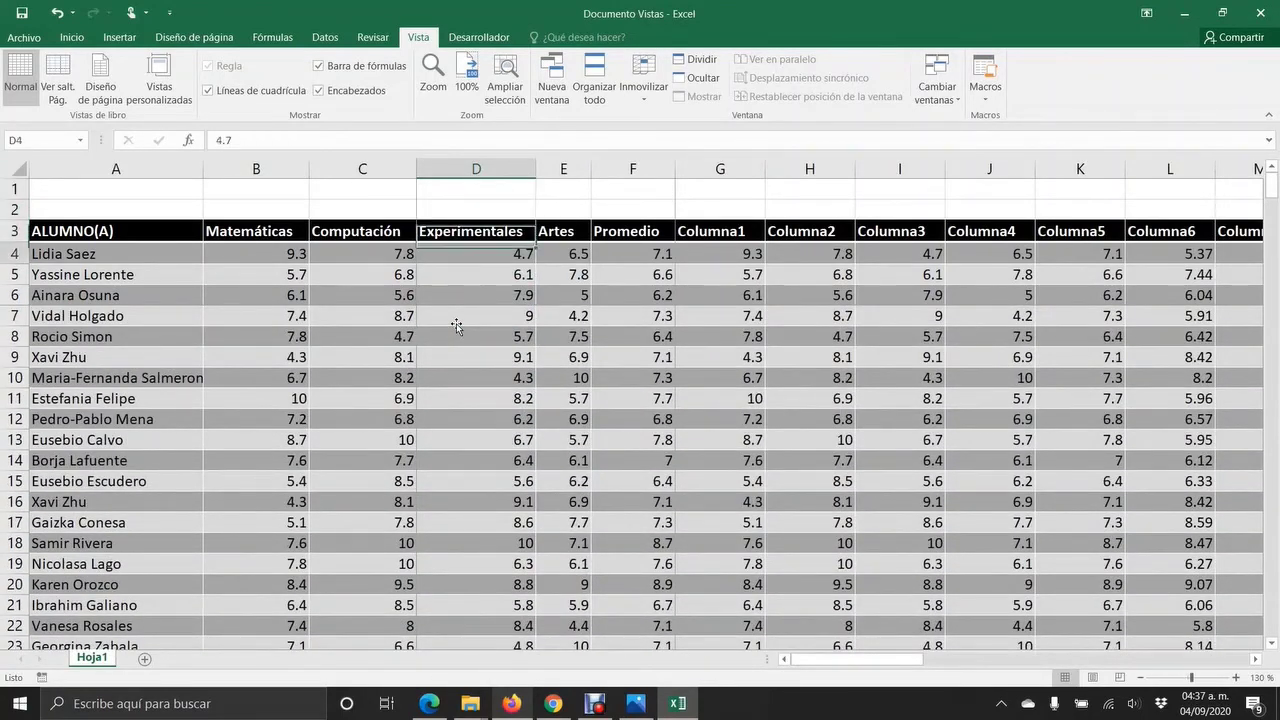
pyautogui.press('Down')
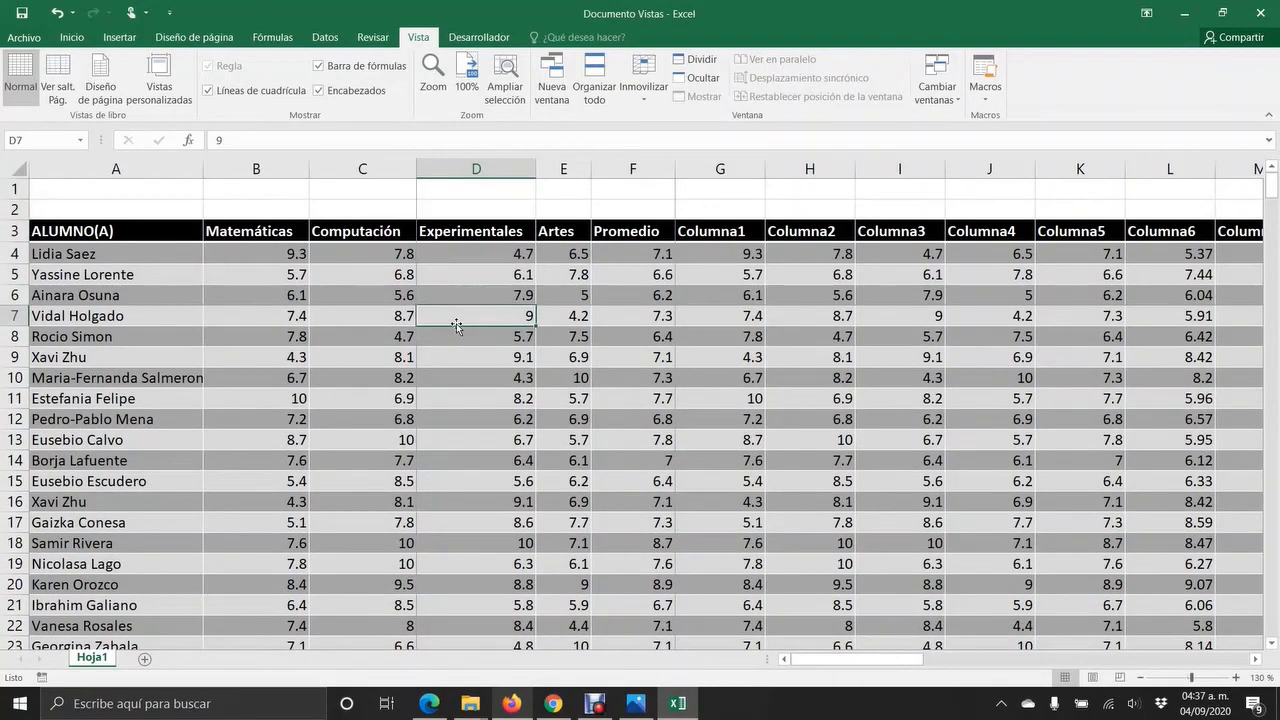
# - Unfreeze the panes that were frozen at cell D7 and select cell E8
pyautogui.click(644, 100)
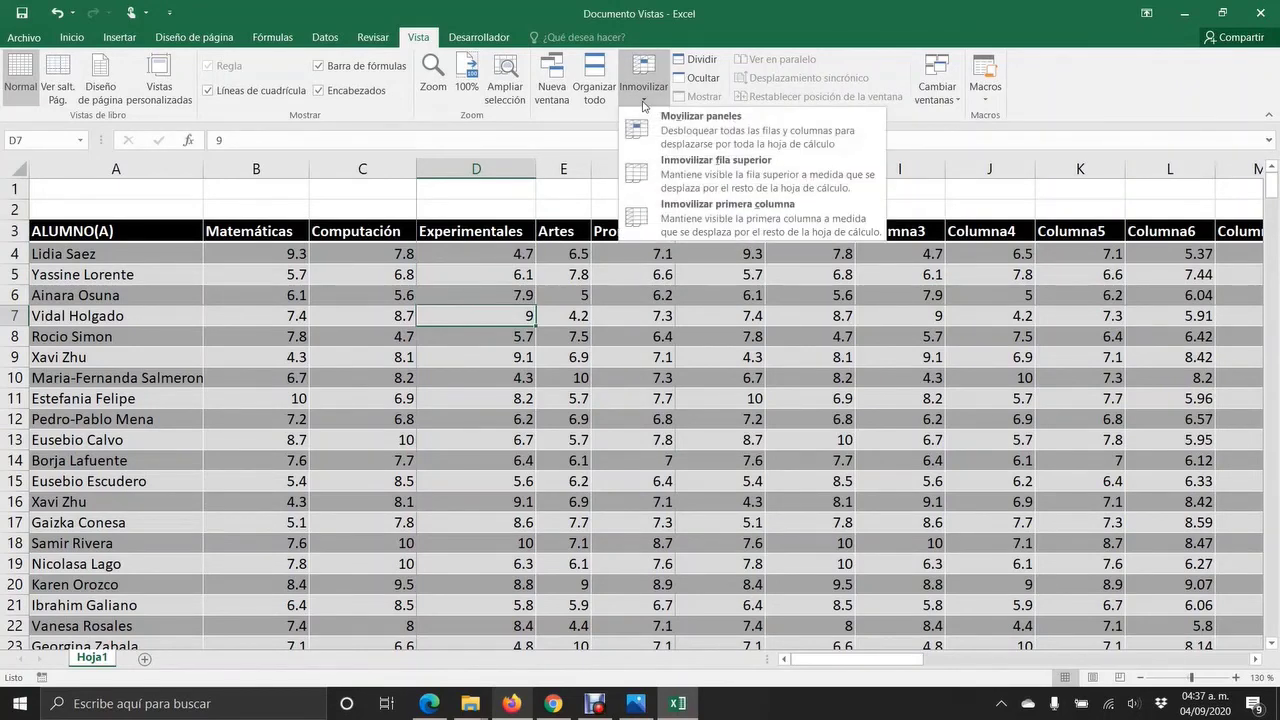
pyautogui.click(700, 122)
pyautogui.click(563, 336)
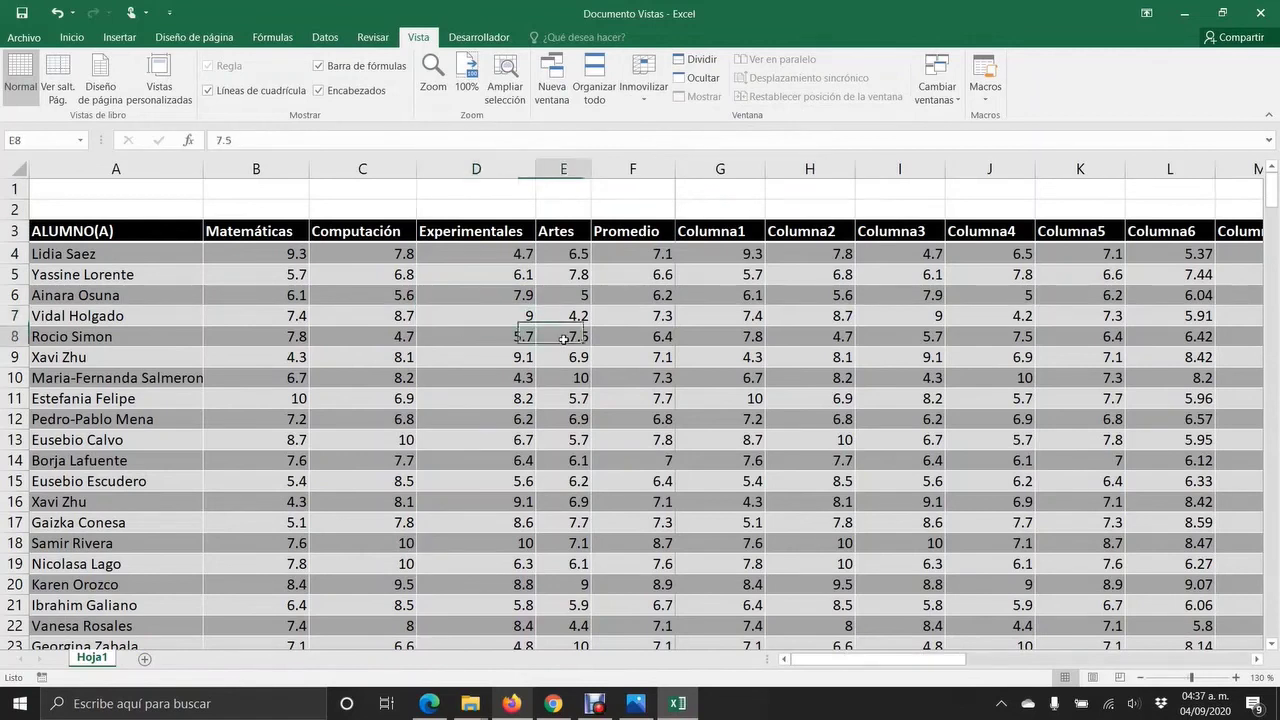
pyautogui.click(610, 376)
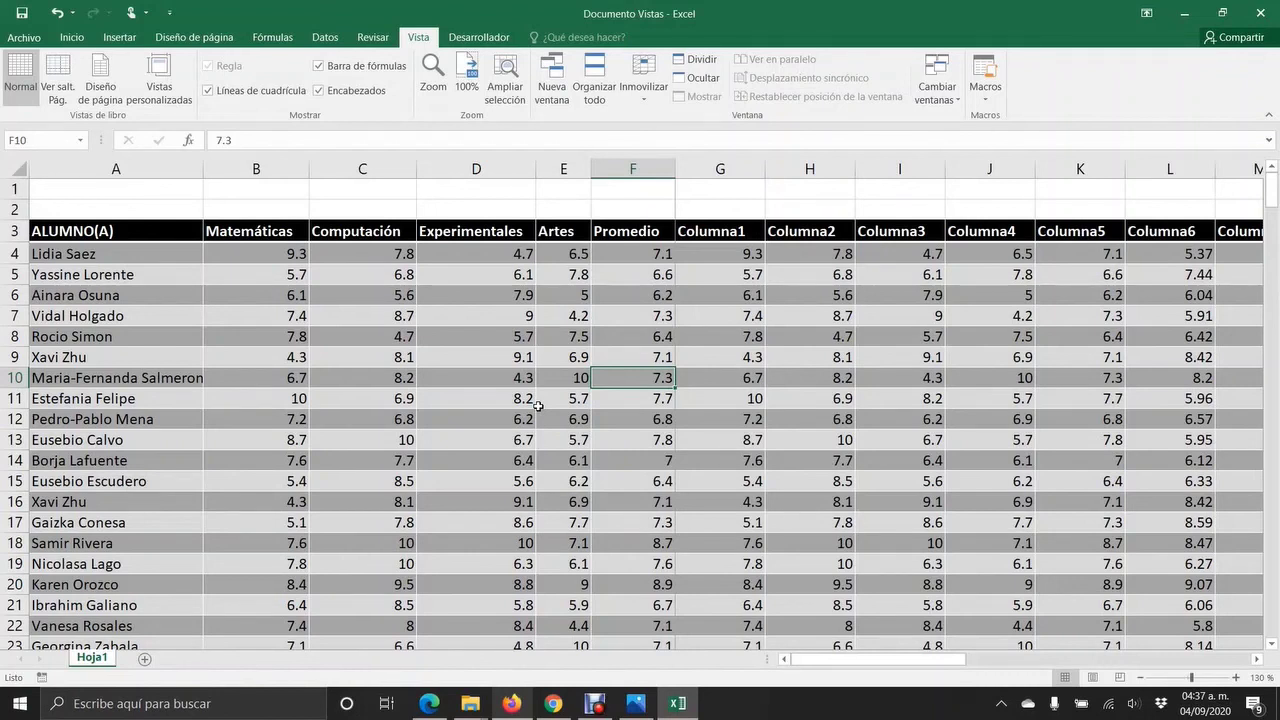
pyautogui.click(478, 438)
pyautogui.click(354, 351)
pyautogui.click(275, 321)
pyautogui.click(464, 338)
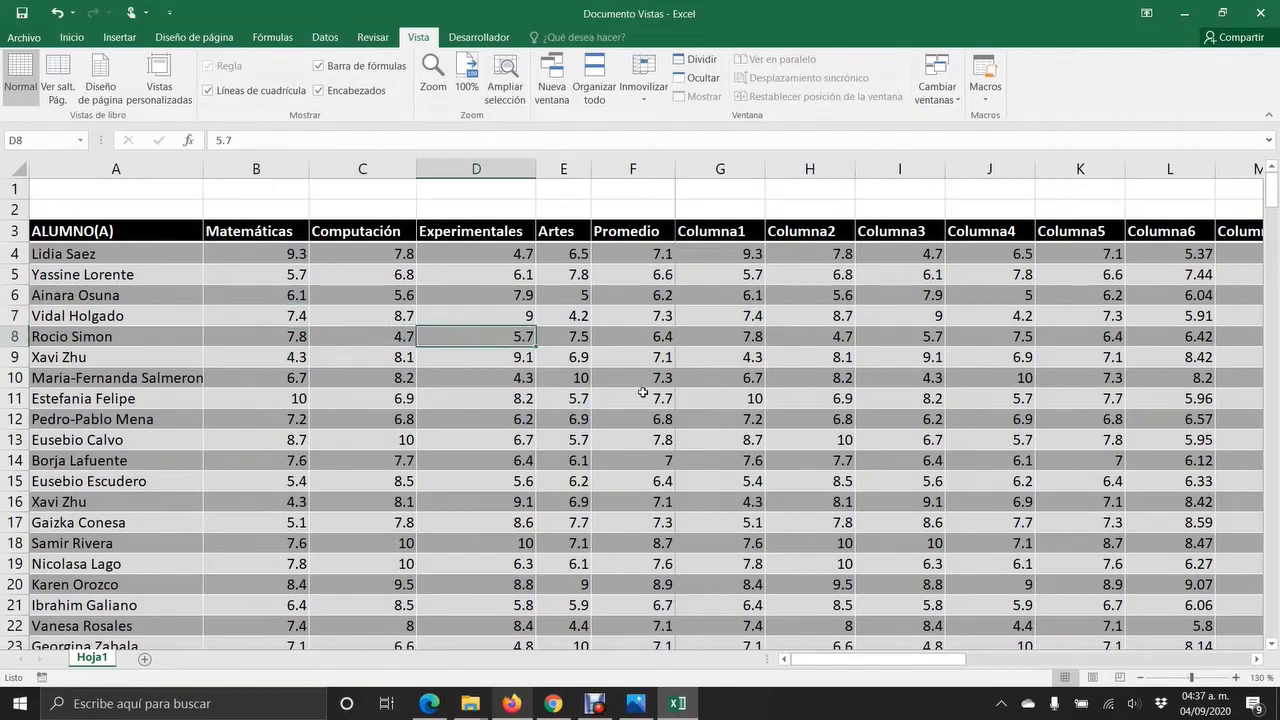
pyautogui.click(643, 395)
pyautogui.click(600, 340)
pyautogui.click(556, 336)
pyautogui.click(424, 315)
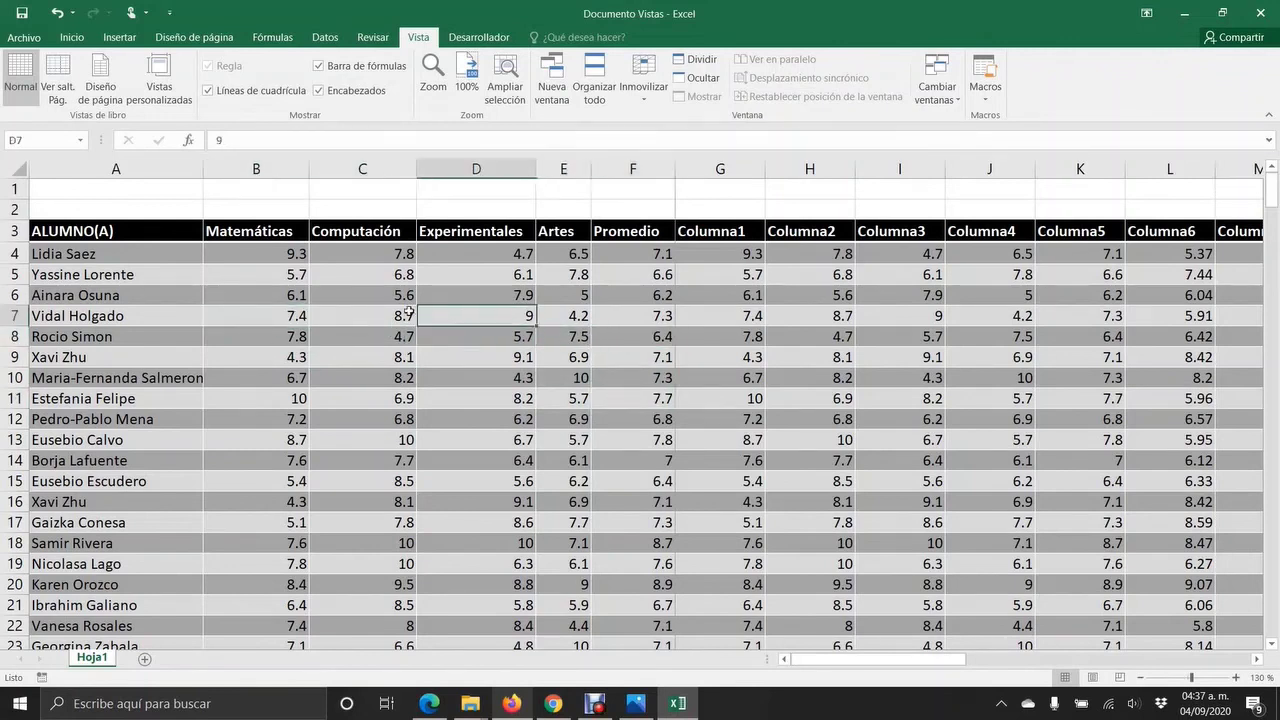
pyautogui.click(304, 290)
pyautogui.click(252, 259)
pyautogui.click(173, 258)
pyautogui.click(190, 359)
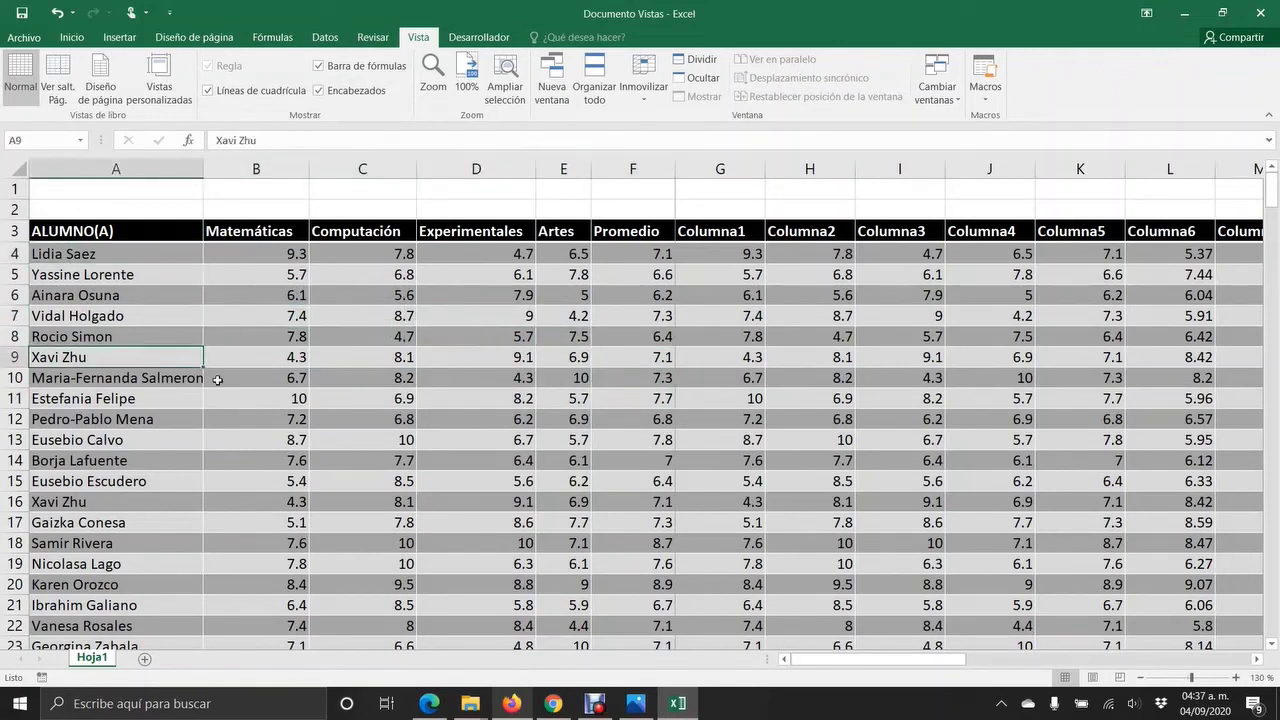
pyautogui.click(372, 419)
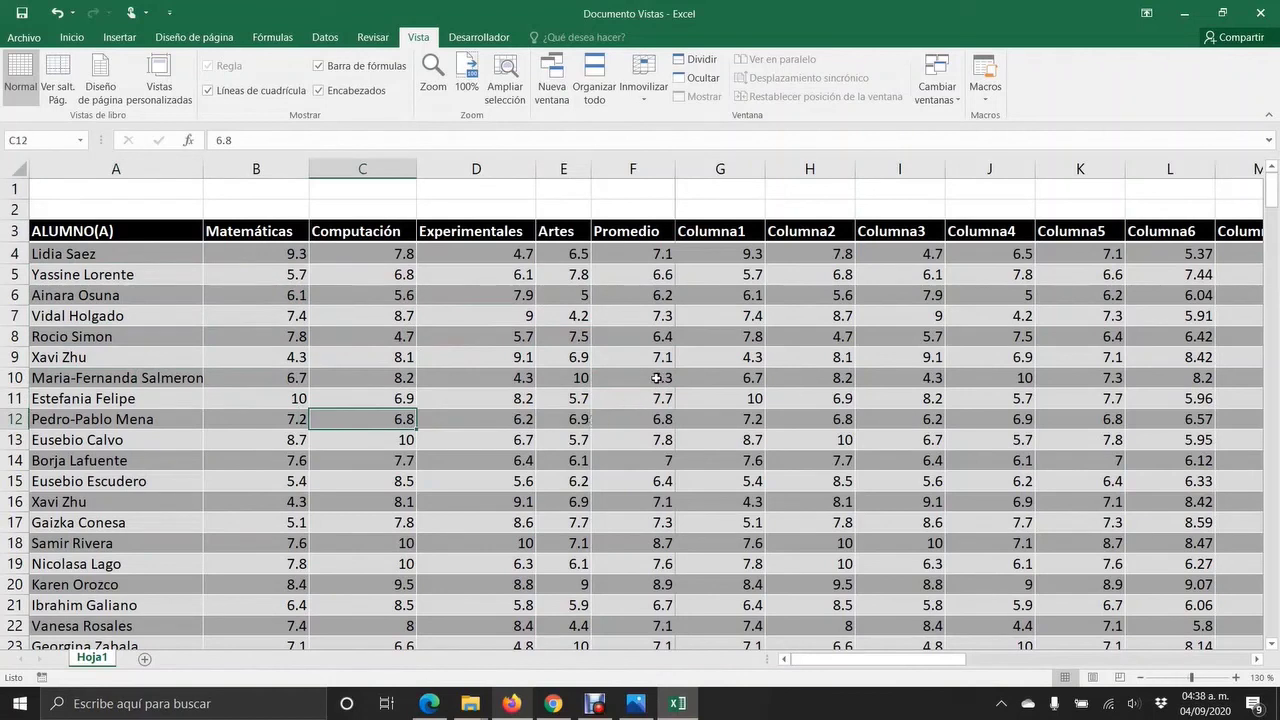
pyautogui.click(313, 292)
pyautogui.click(568, 378)
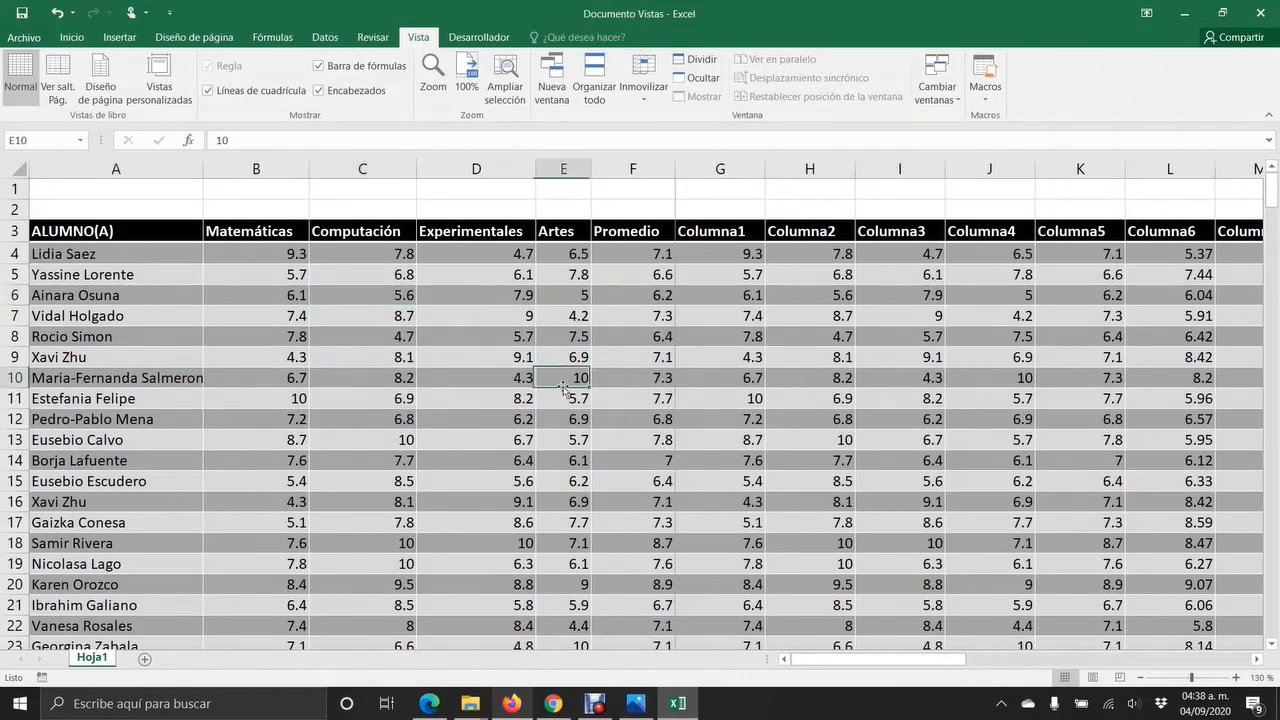
pyautogui.click(886, 400)
pyautogui.click(886, 481)
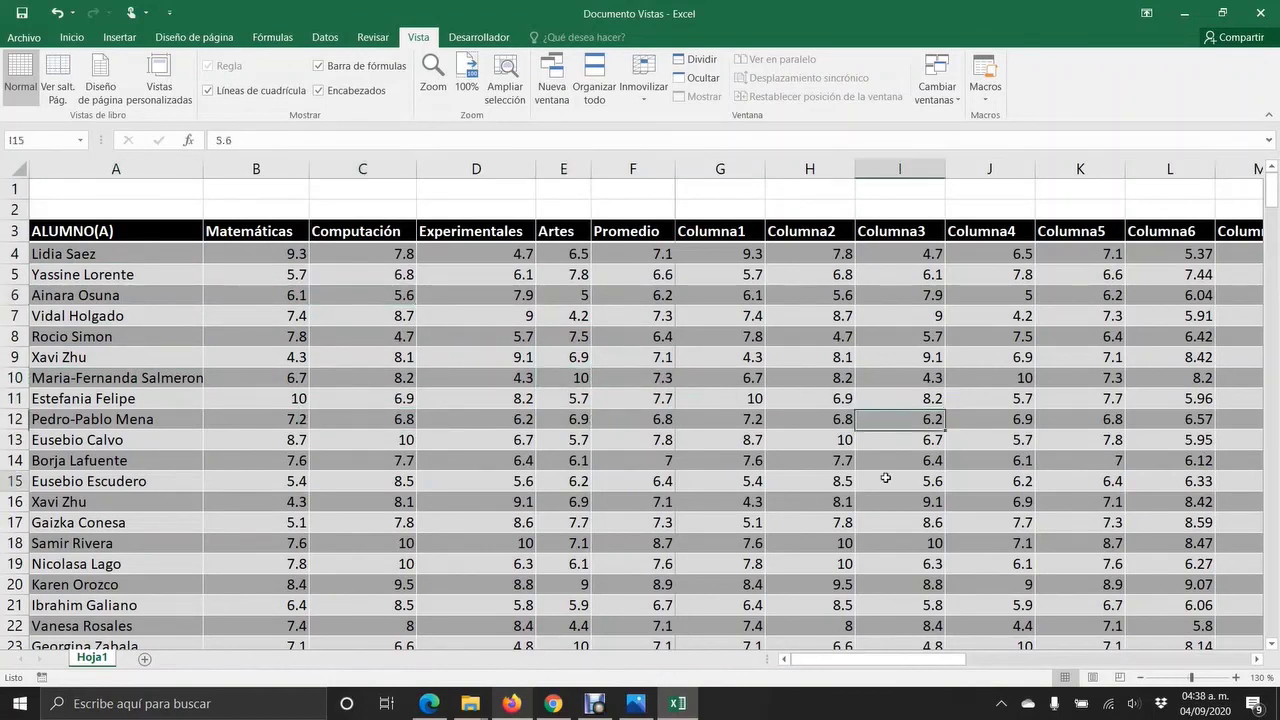
pyautogui.click(510, 477)
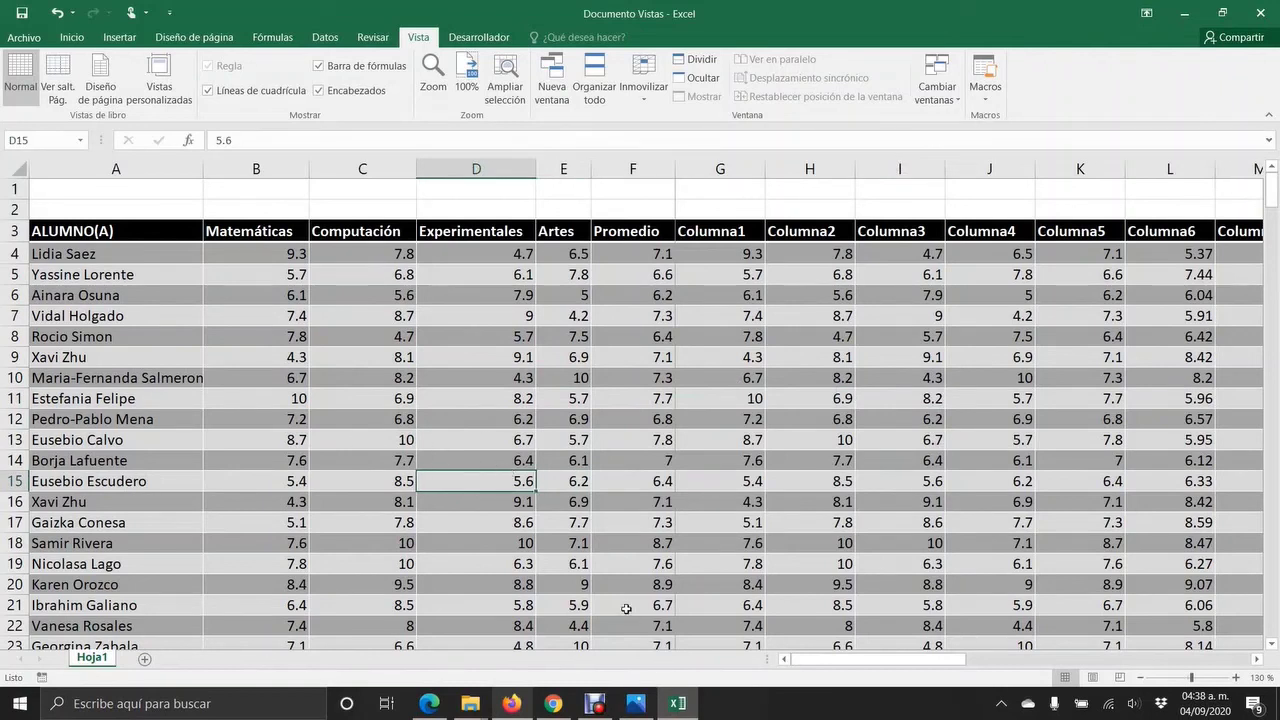